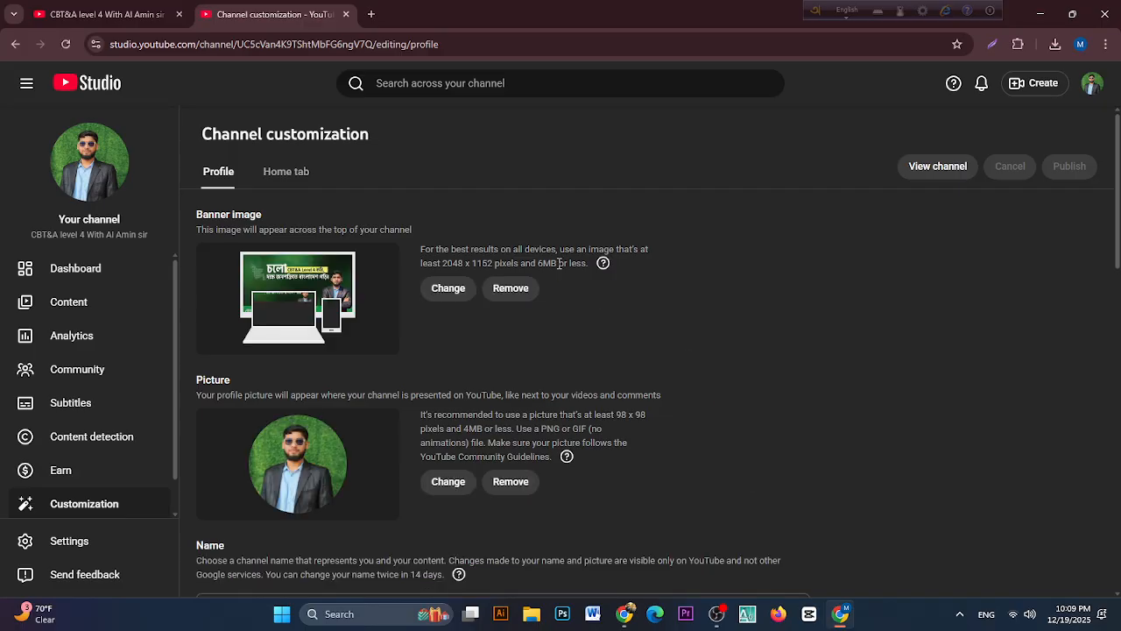
- Scroll the customization page, then open and cancel the watermark image picker
scroll(395, 431, down, 4)
scroll(325, 353, up, 4)
scroll(337, 417, down, 2)
scroll(311, 326, down, 4)
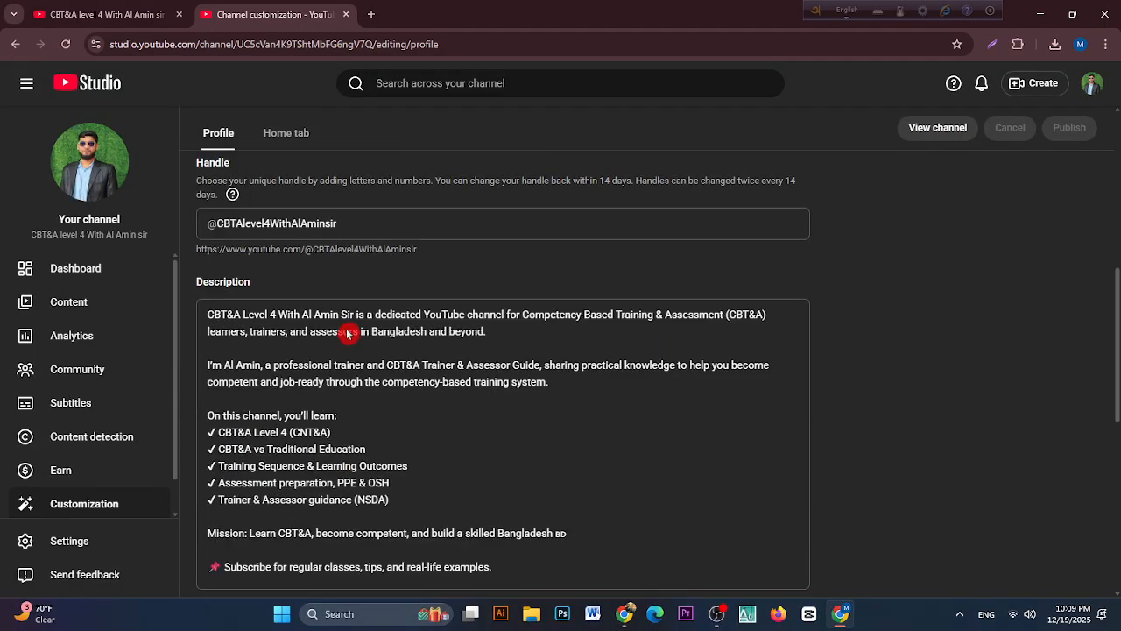
scroll(398, 338, down, 4)
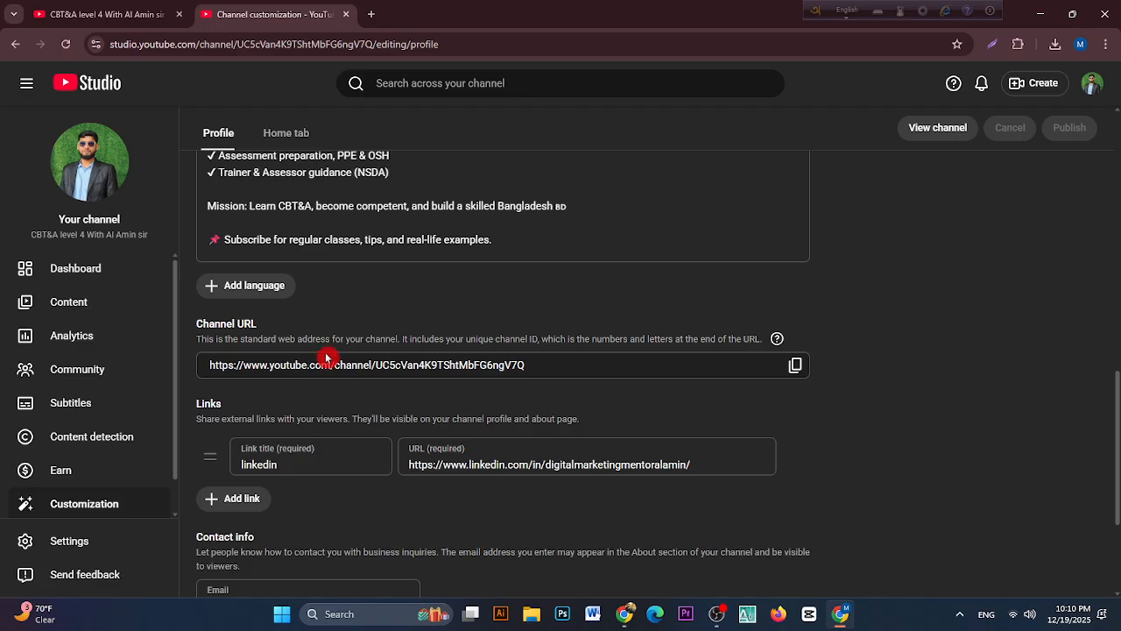
scroll(468, 357, down, 2)
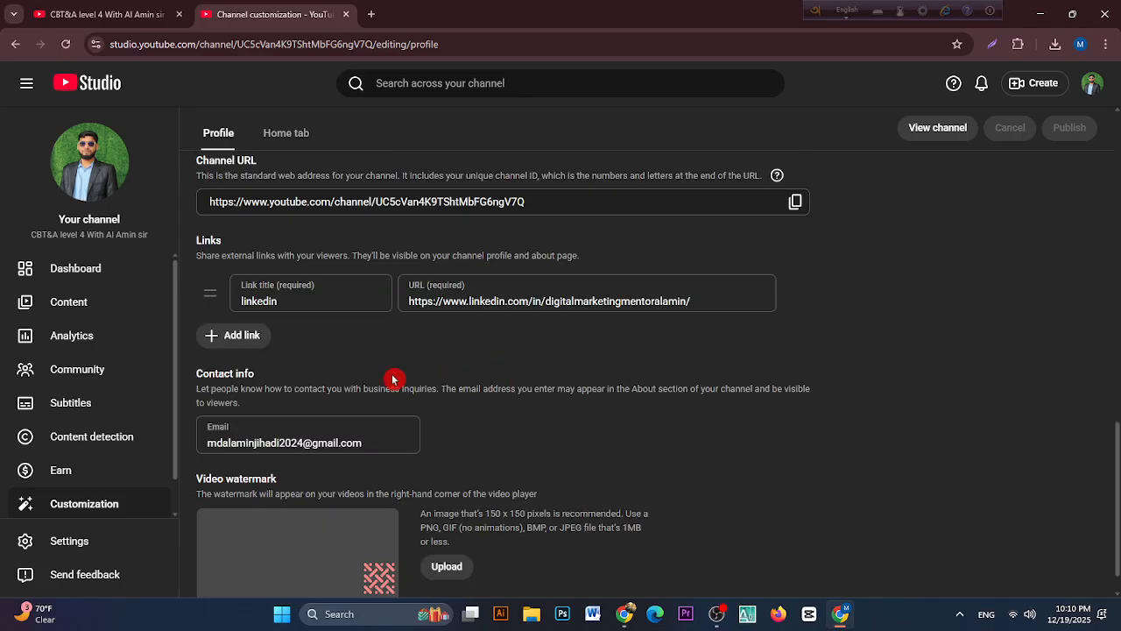
scroll(394, 378, down, 1)
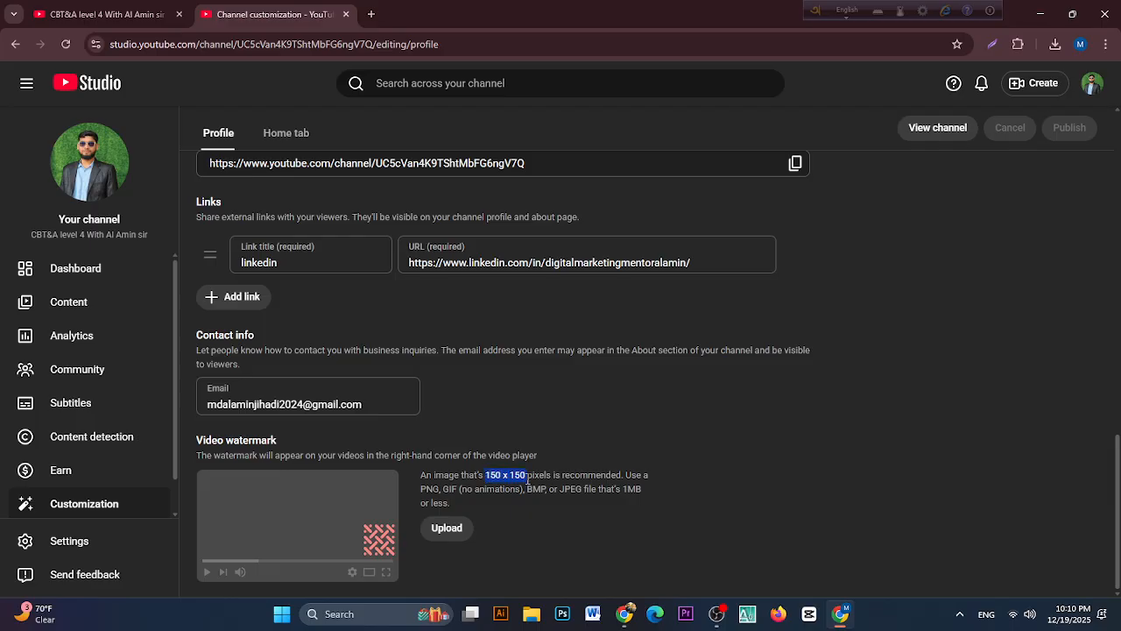
click(446, 530)
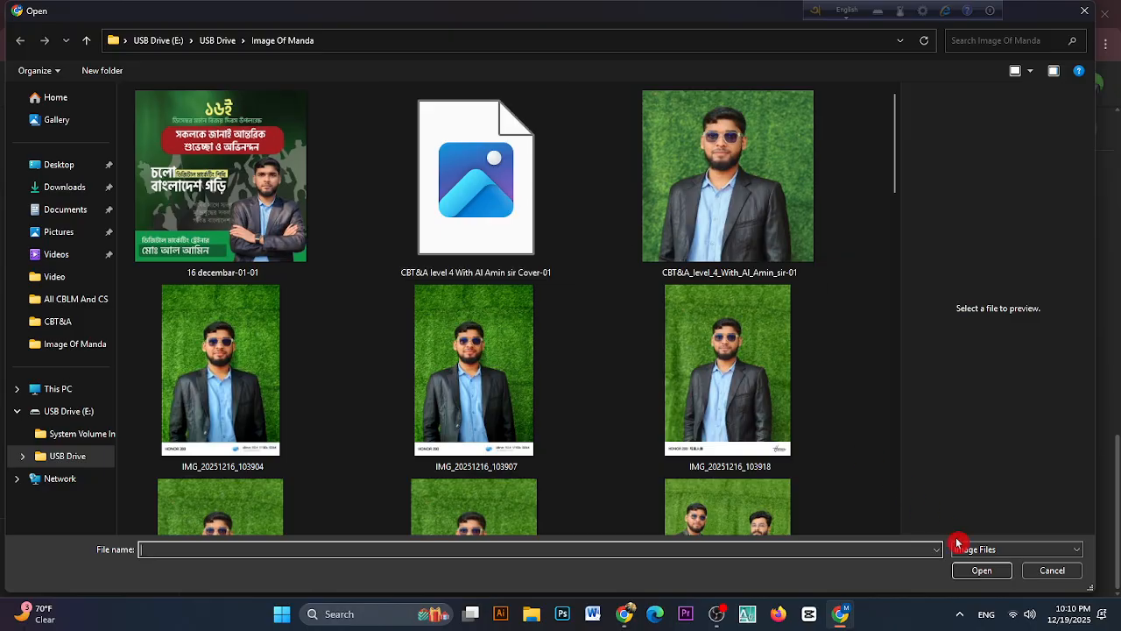
click(1052, 571)
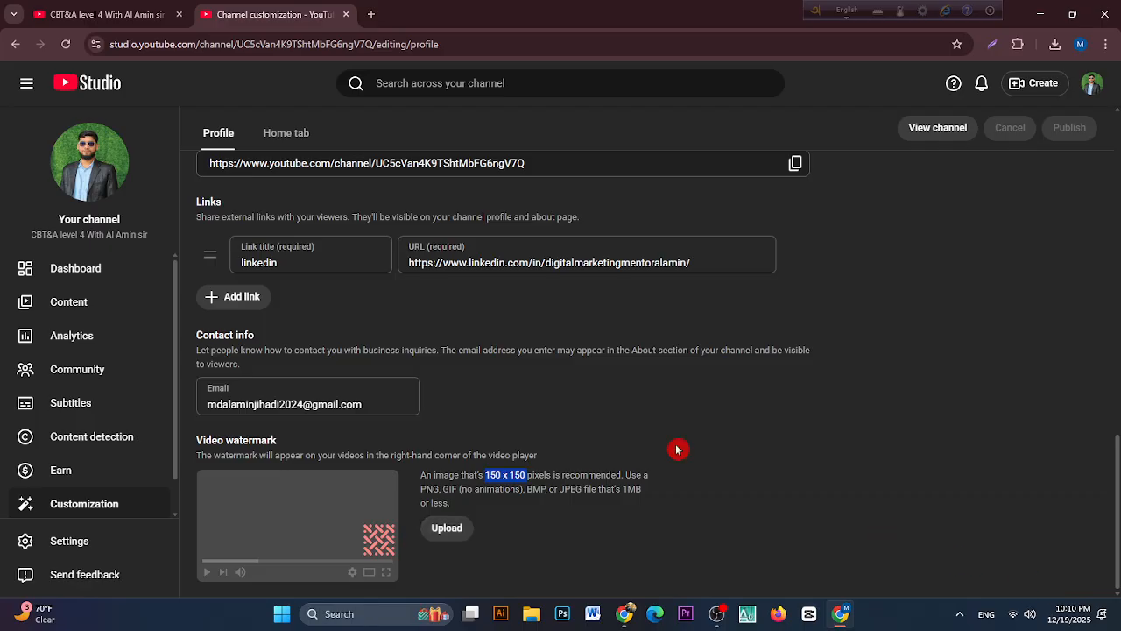
- In File Explorer, go to USB Drive > Image Of Manda and select the CBT&A_level_4_With_Al_Amin_sir-01 portrait
click(530, 618)
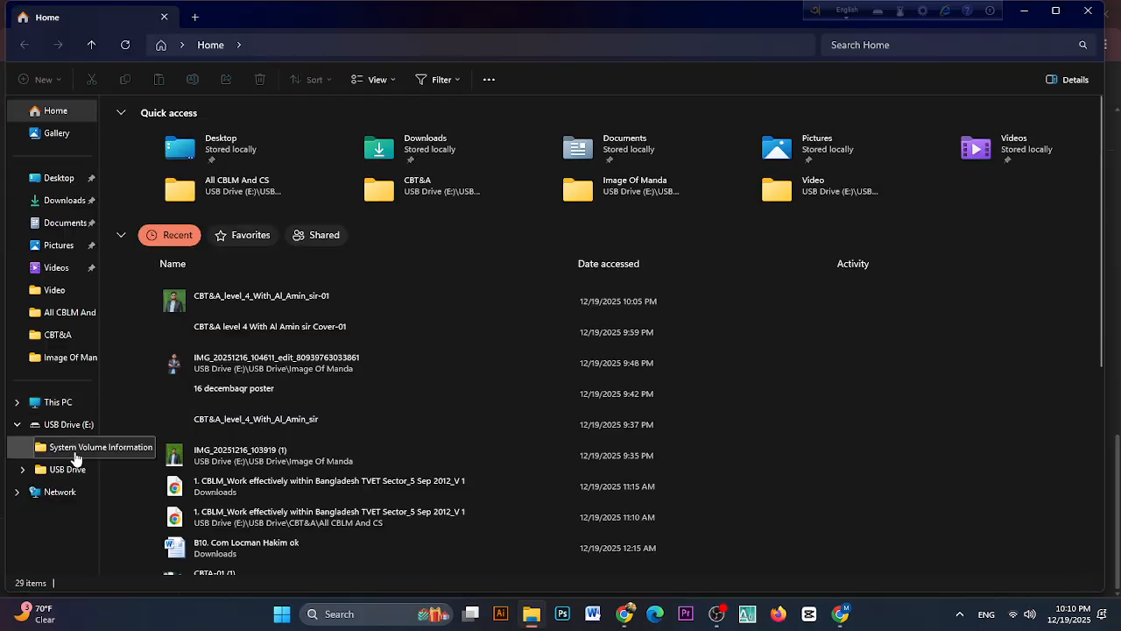
click(70, 470)
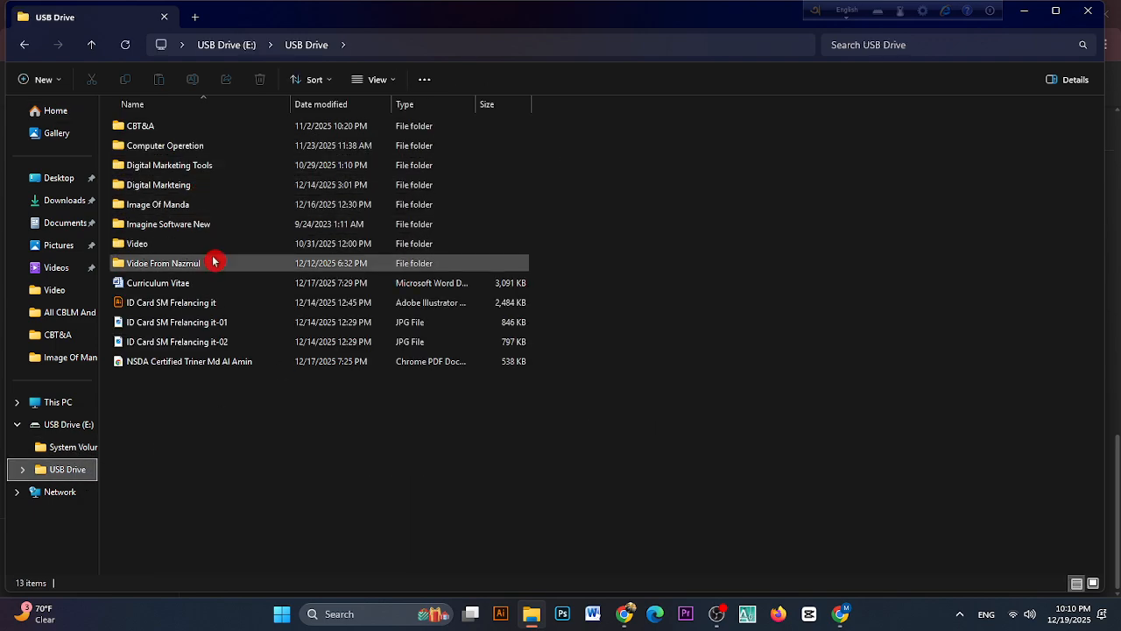
double_click(200, 210)
click(576, 215)
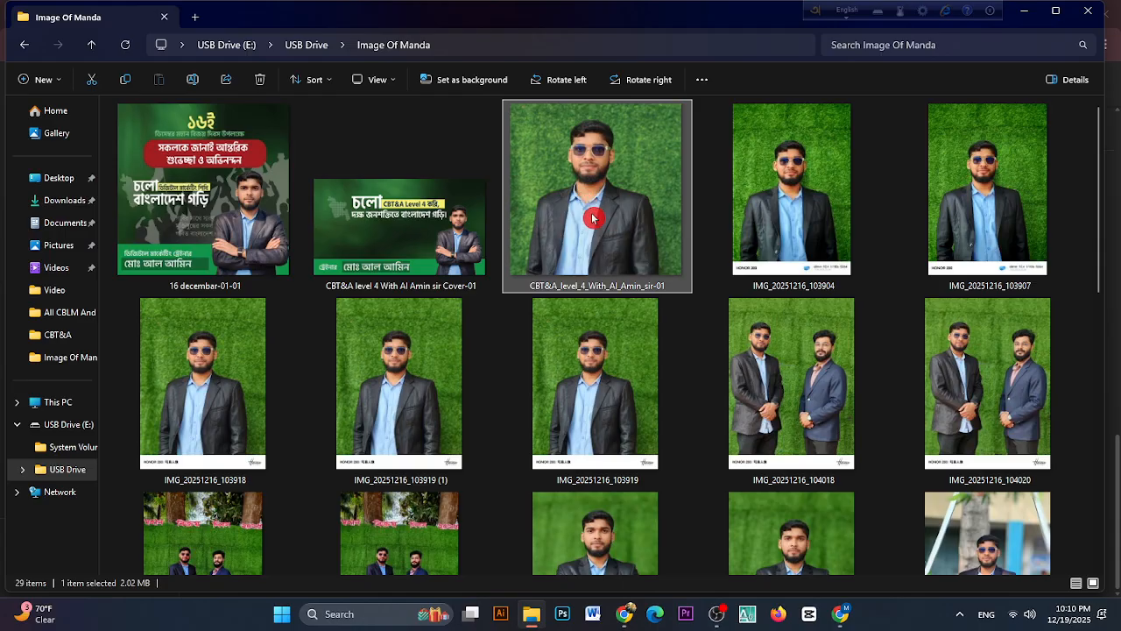
right_click(593, 218)
click(566, 203)
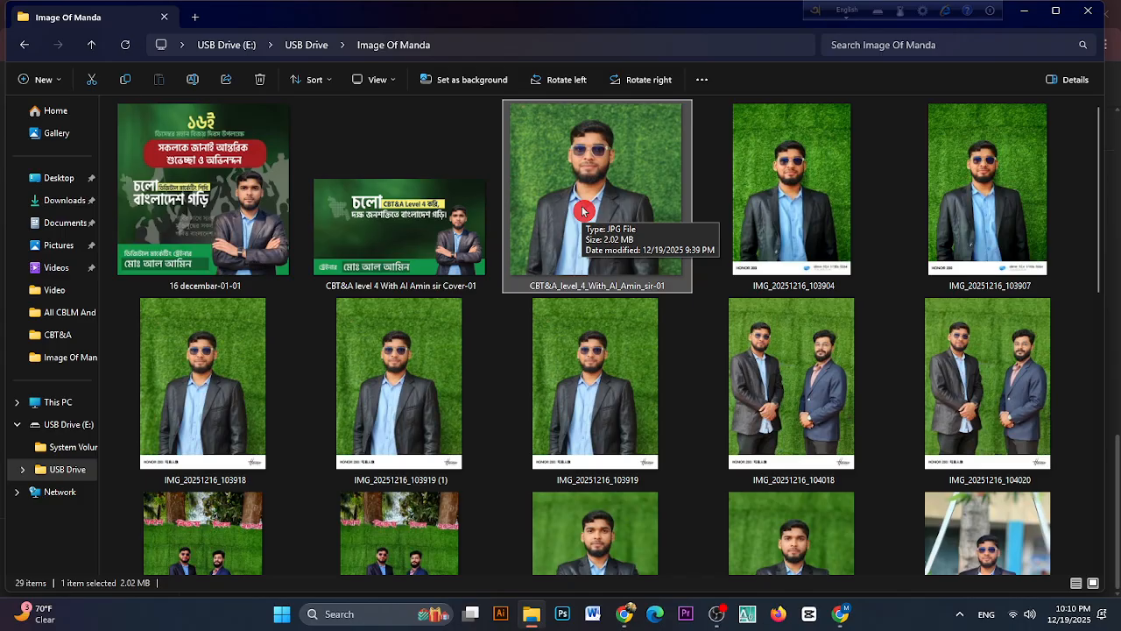
- Open the portrait in Paint with Open with > Paint
right_click(582, 211)
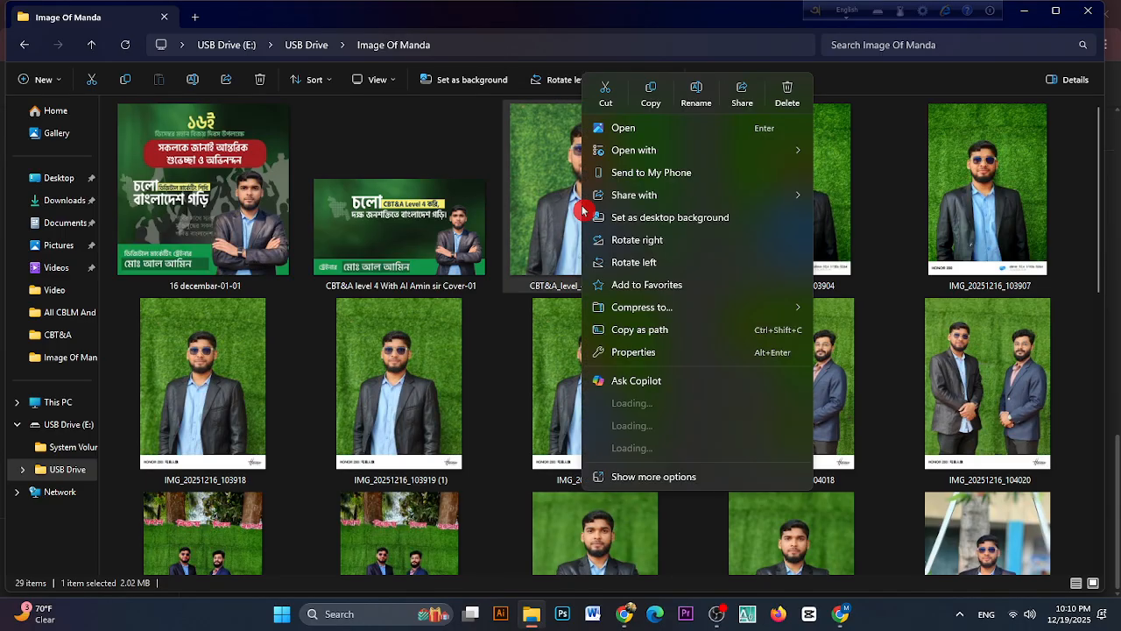
mouse_move(766, 202)
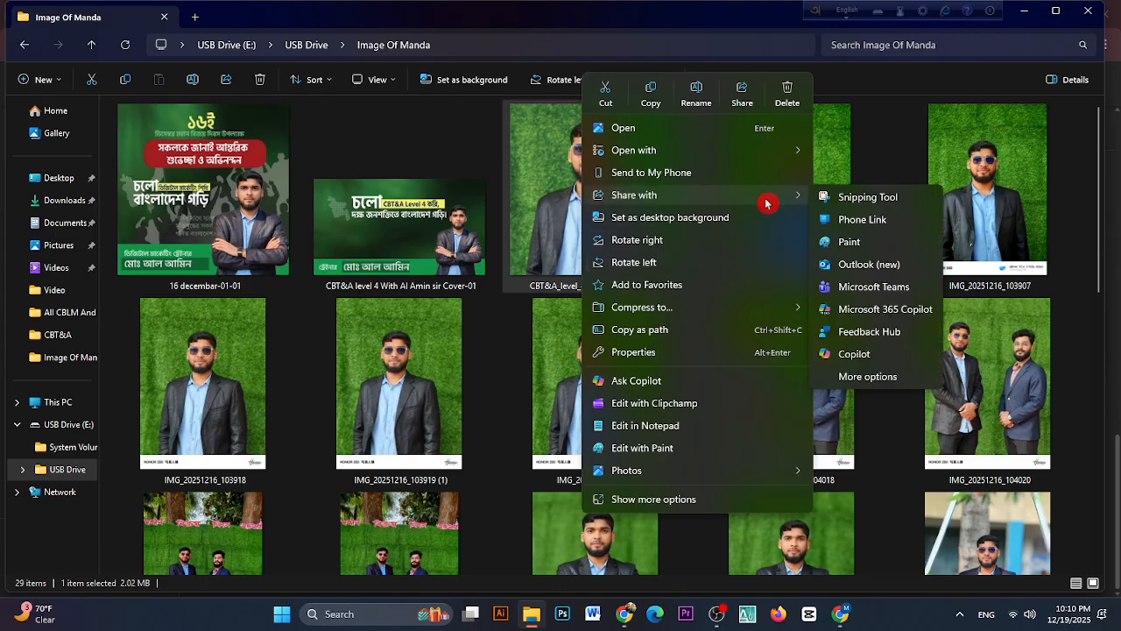
click(861, 244)
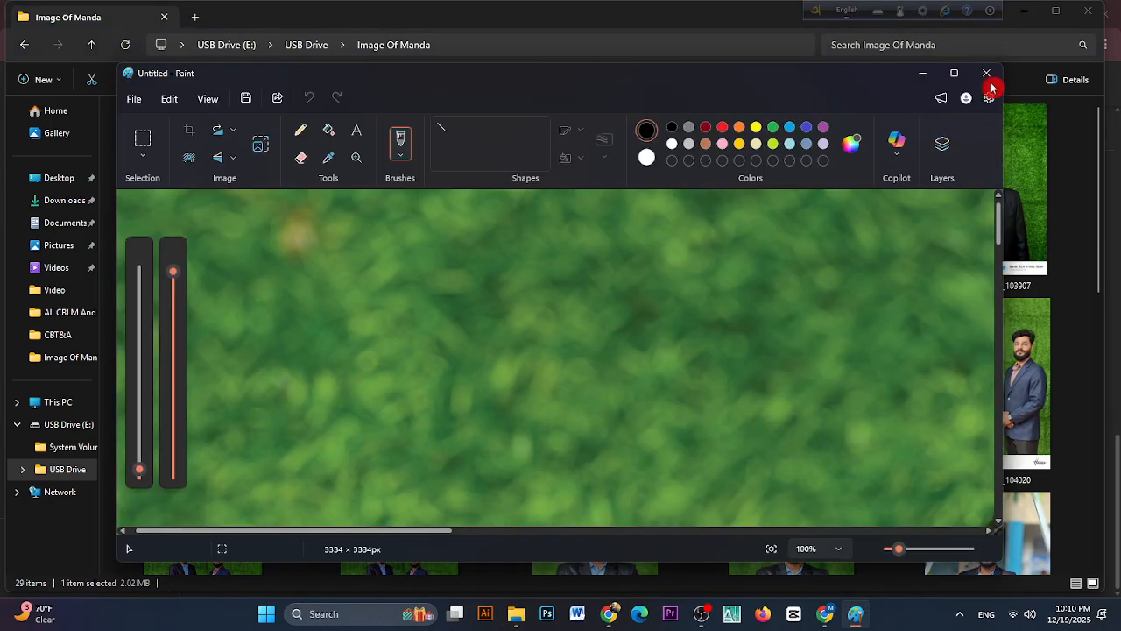
click(987, 73)
click(568, 351)
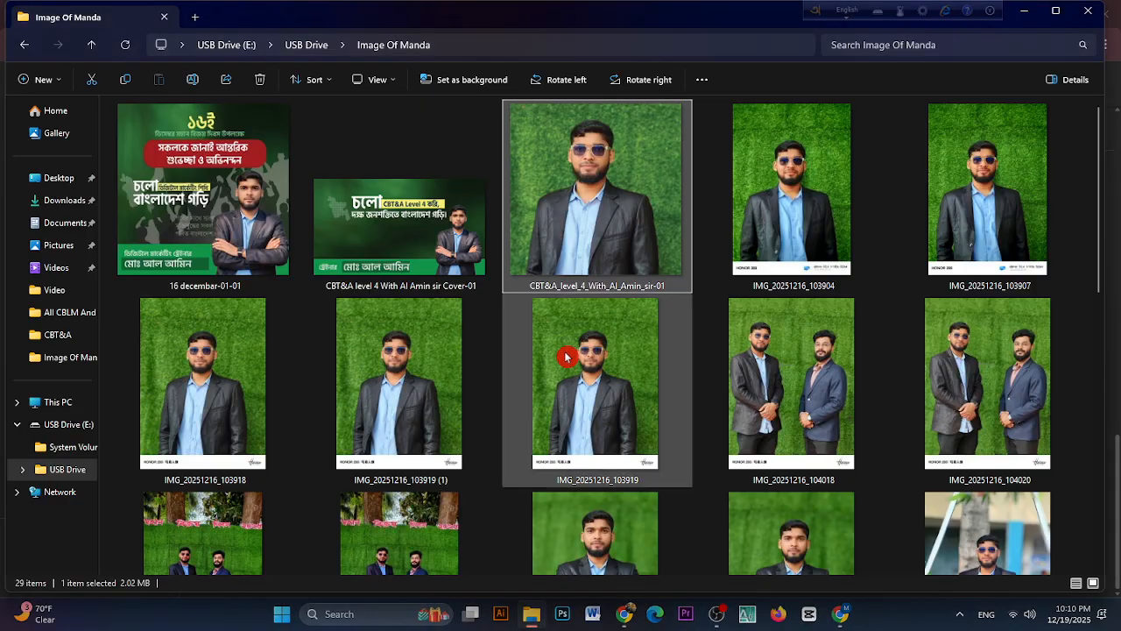
right_click(591, 205)
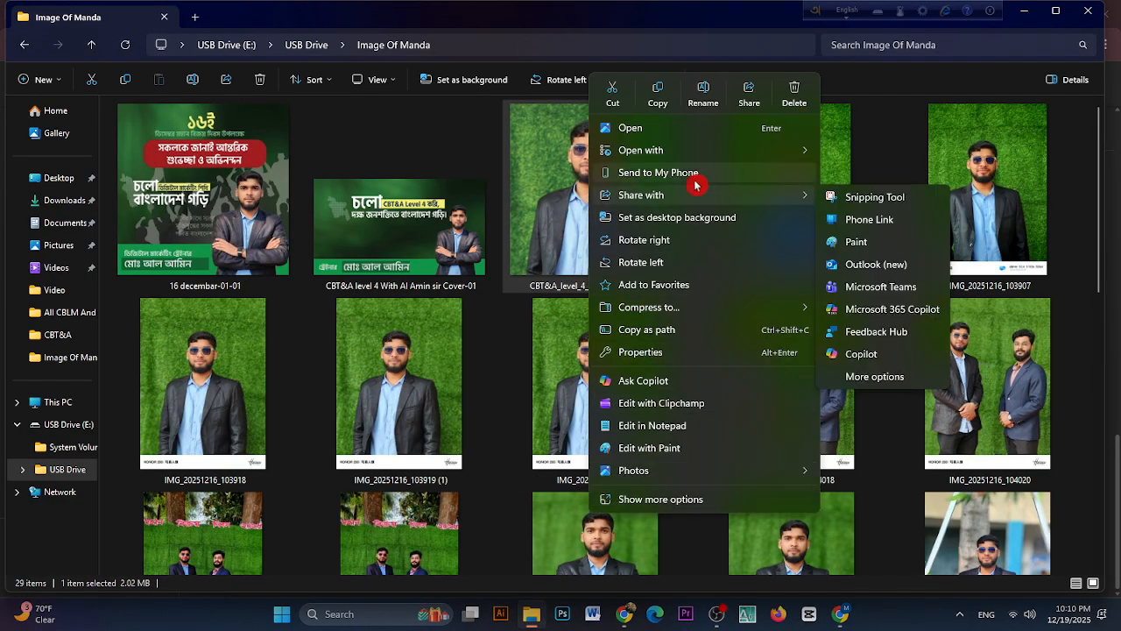
mouse_move(683, 153)
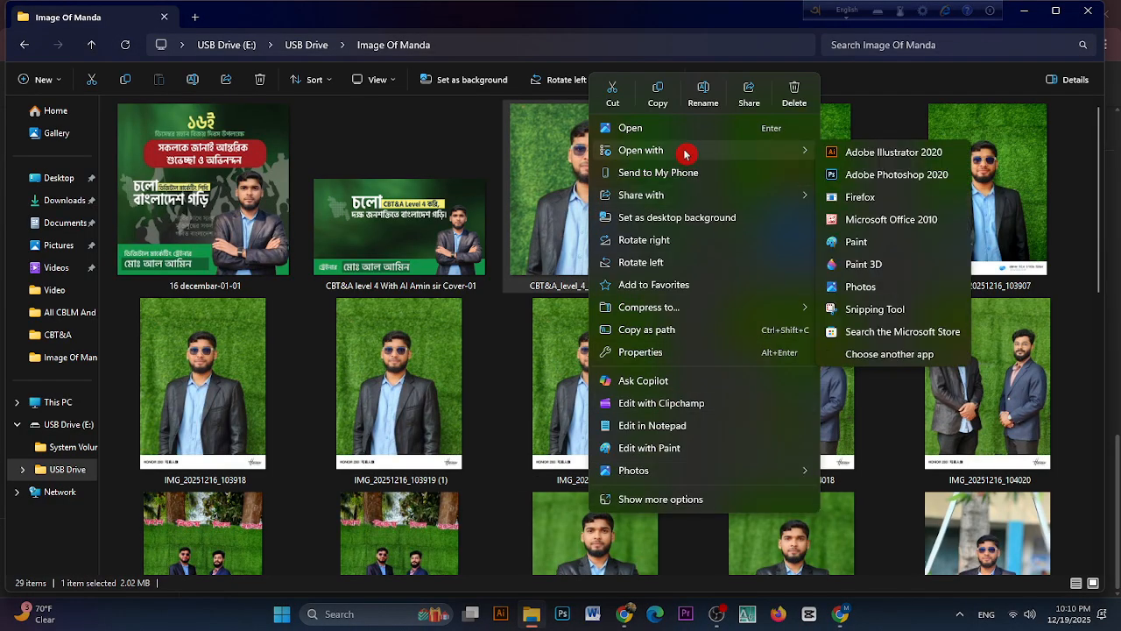
click(865, 248)
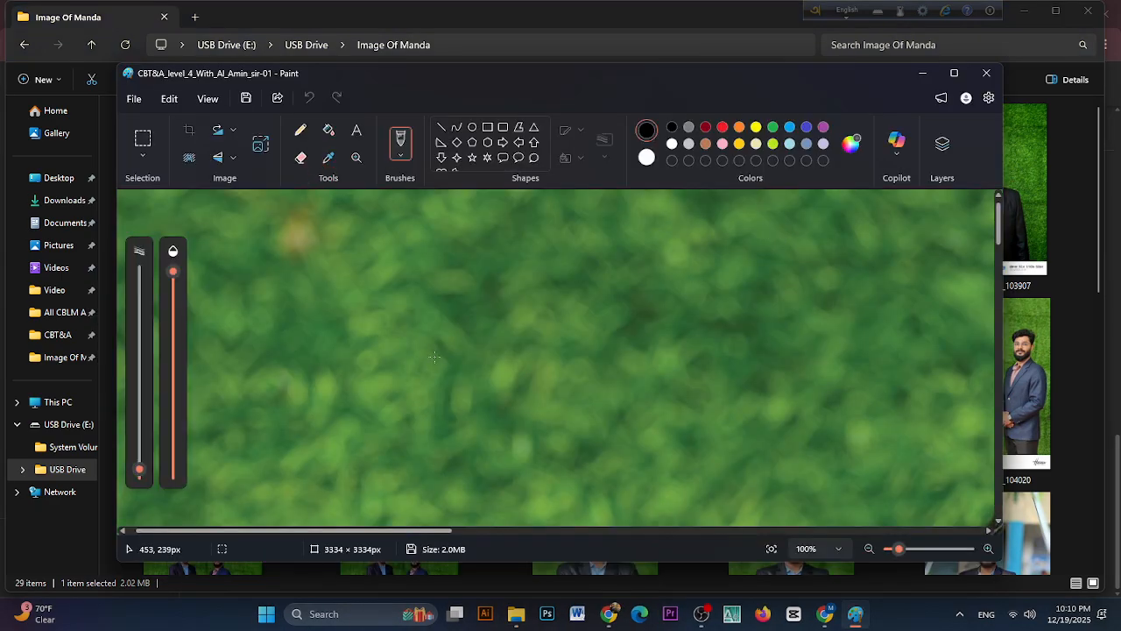
- Resize the portrait to exactly 150 × 150 pixels
scroll(443, 355, down, 10)
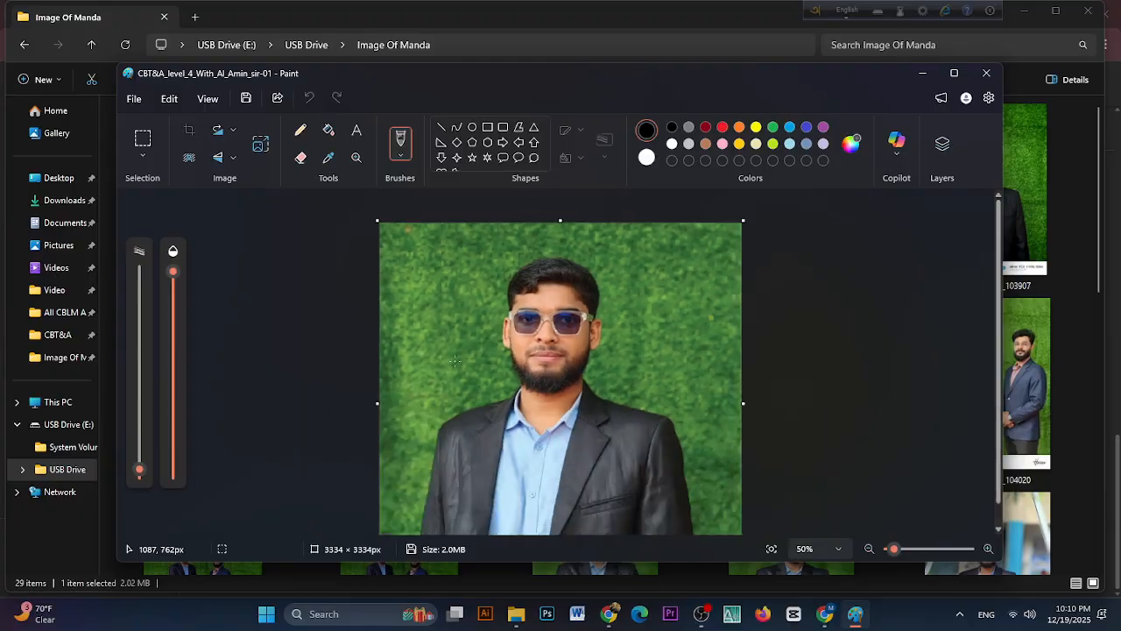
click(262, 147)
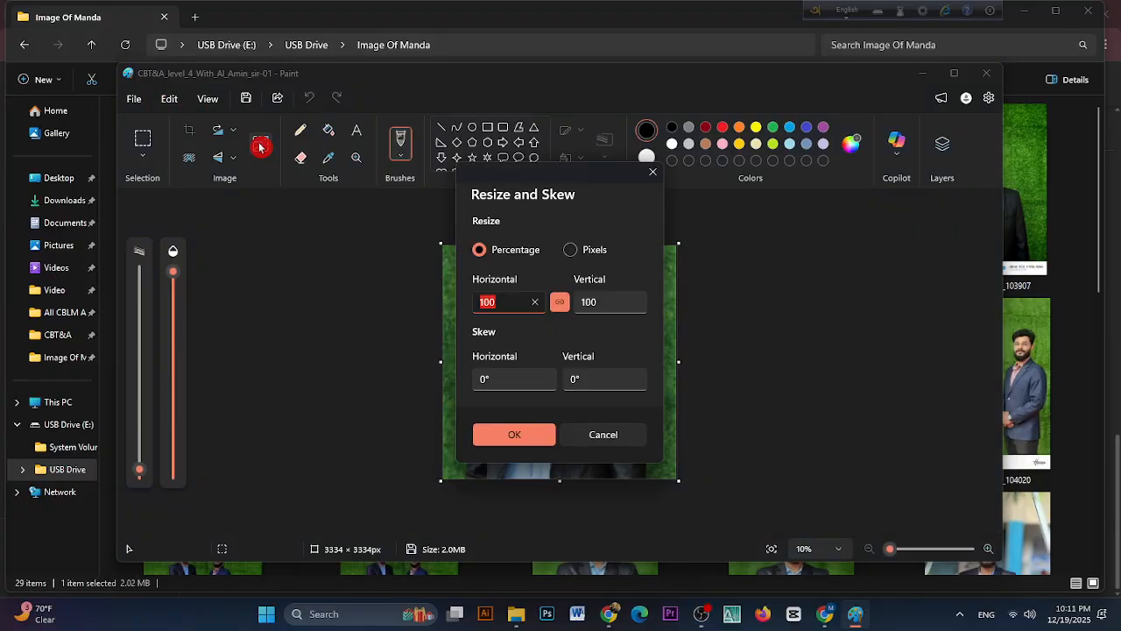
click(571, 251)
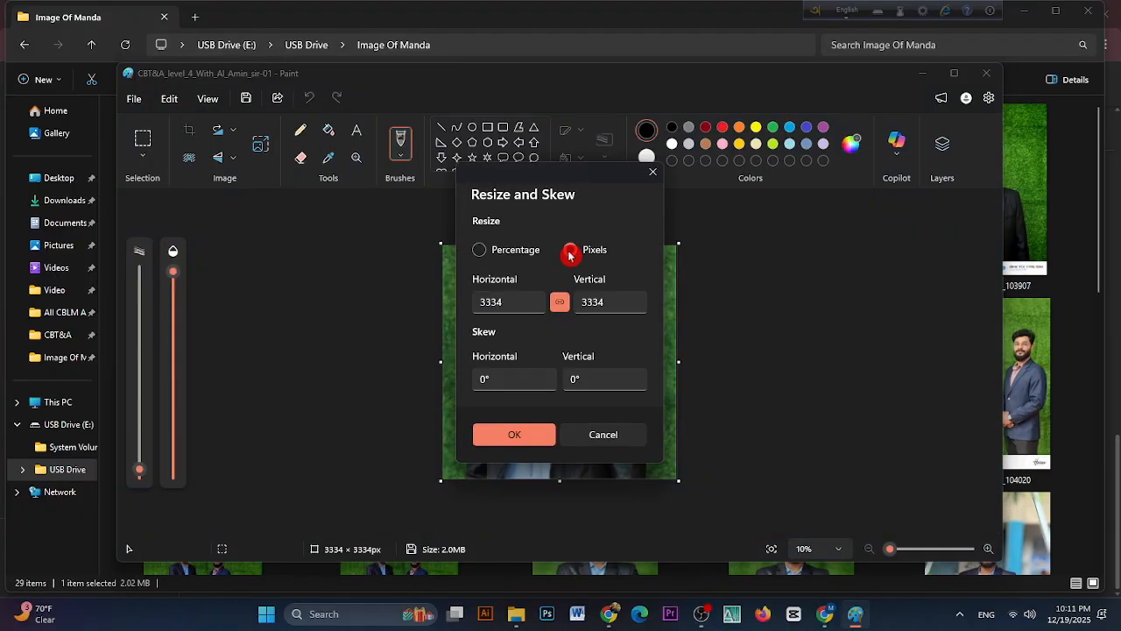
click(522, 301)
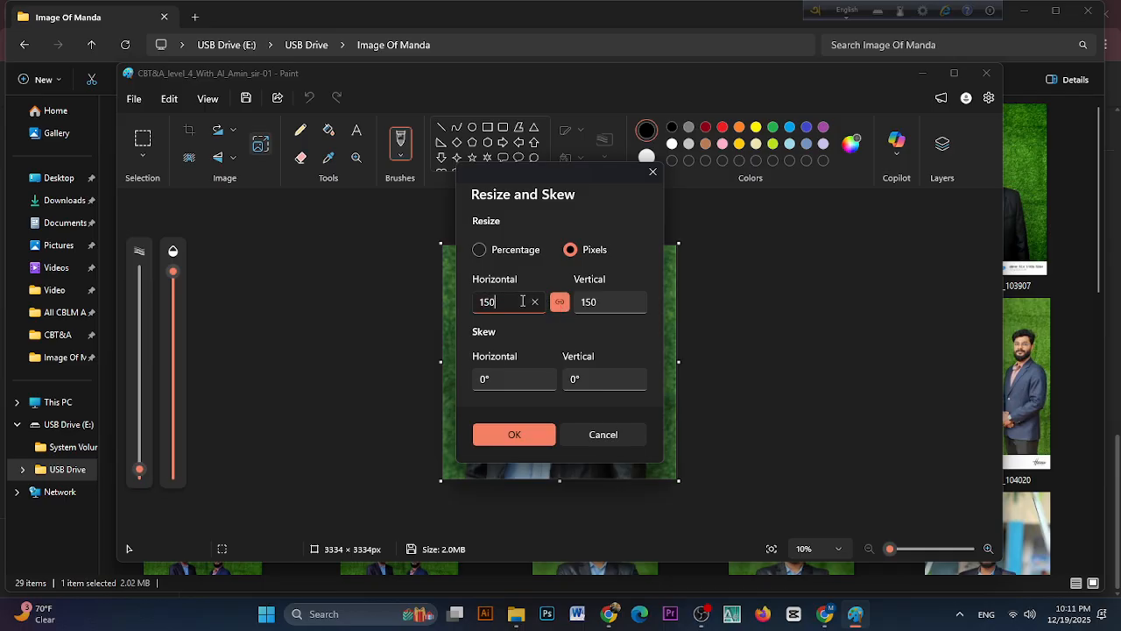
click(515, 434)
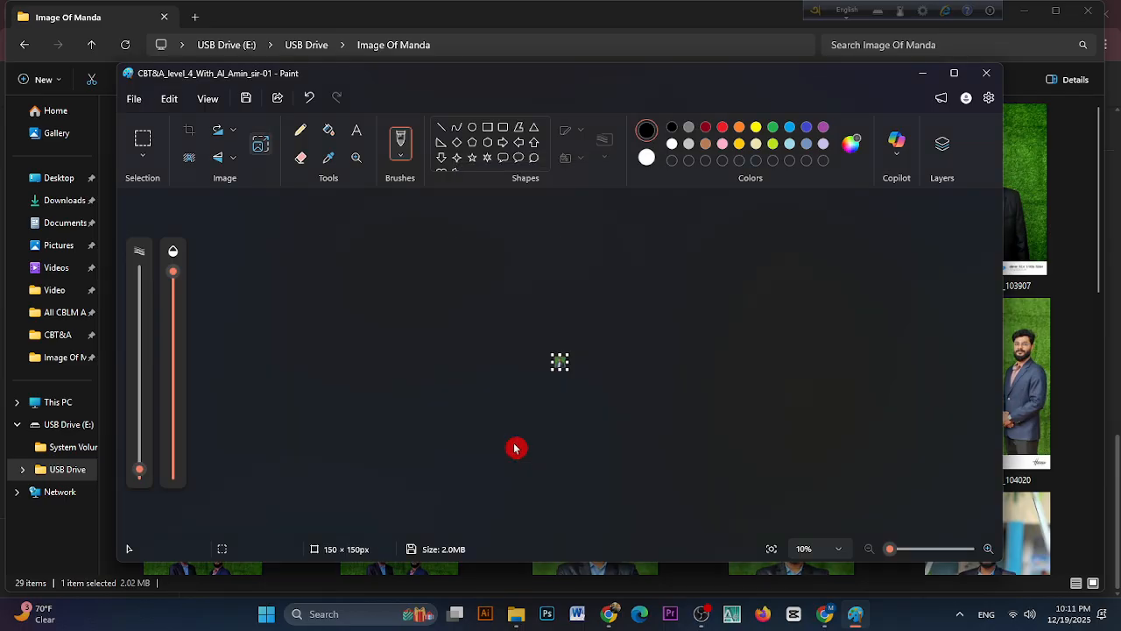
- Save it as a JPEG named 'CBT&A_level_4_With_Al_Amin_sir-01 Logo' in Downloads and close Paint
click(135, 99)
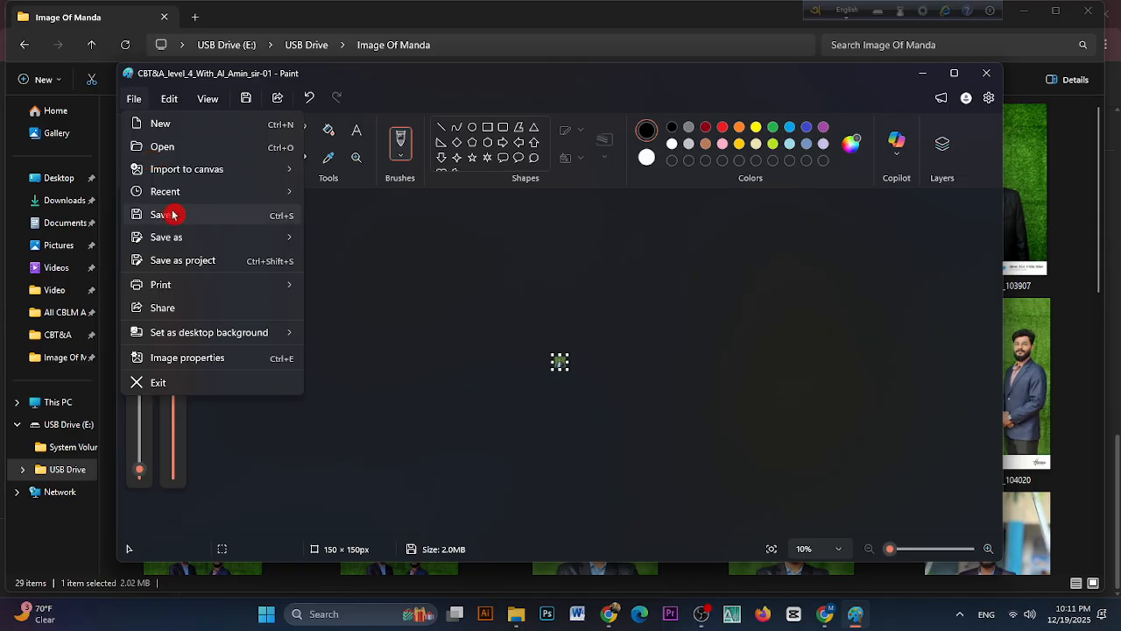
mouse_move(192, 242)
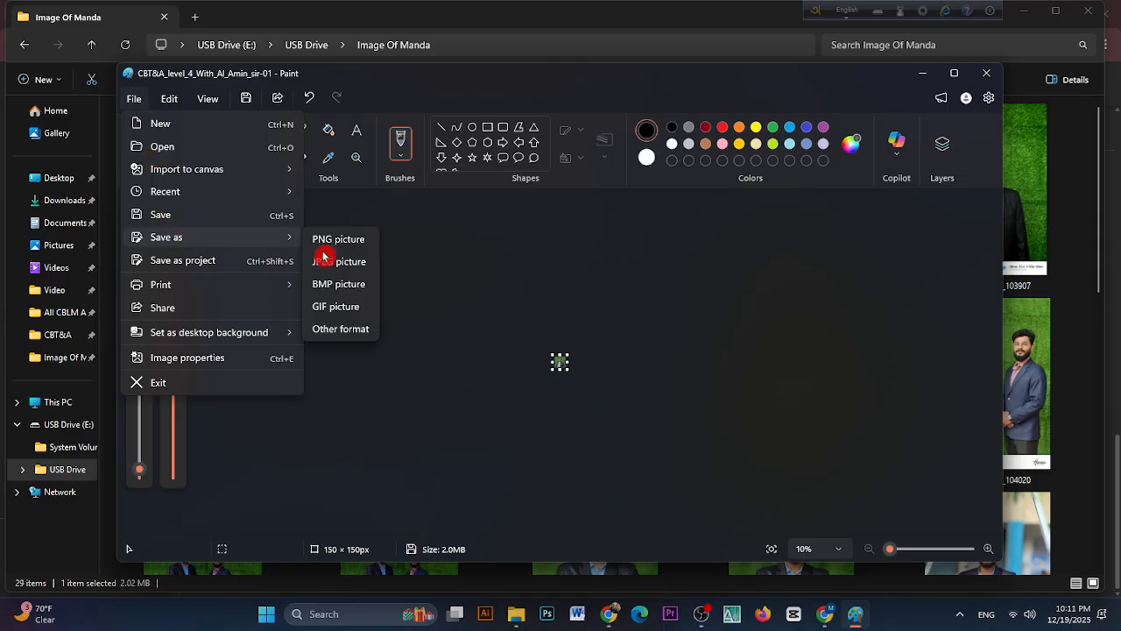
click(351, 263)
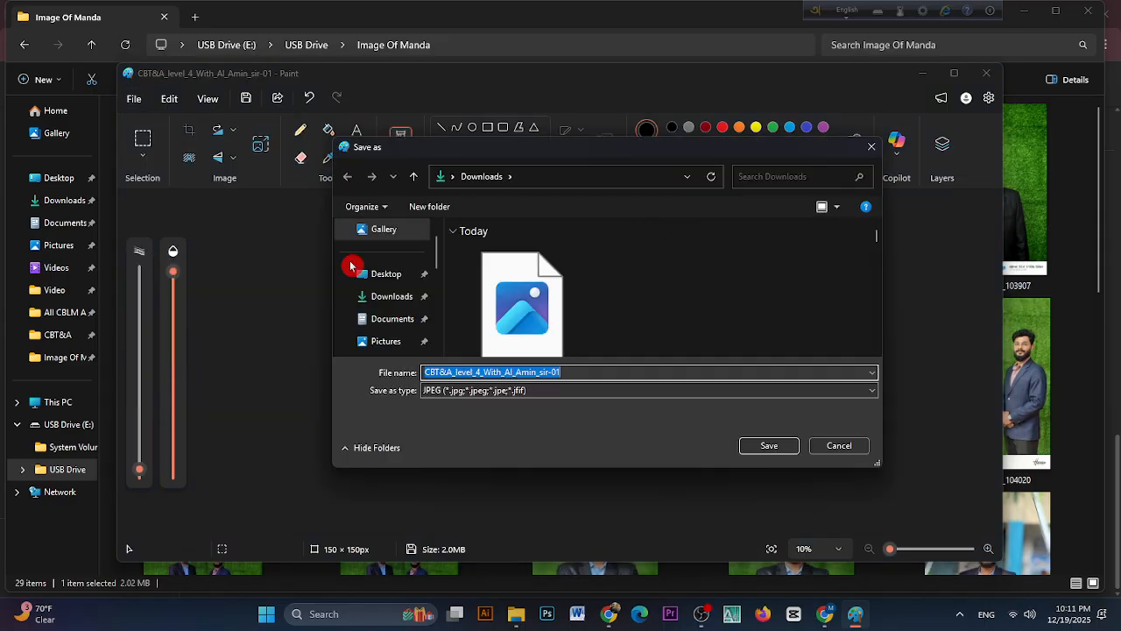
click(580, 373)
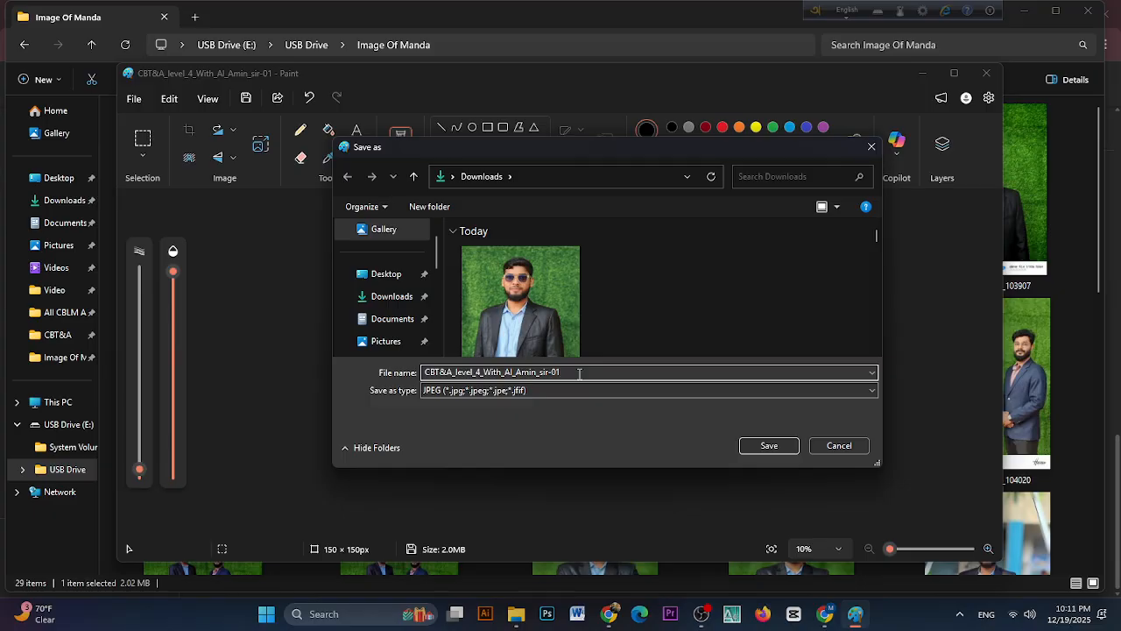
click(766, 449)
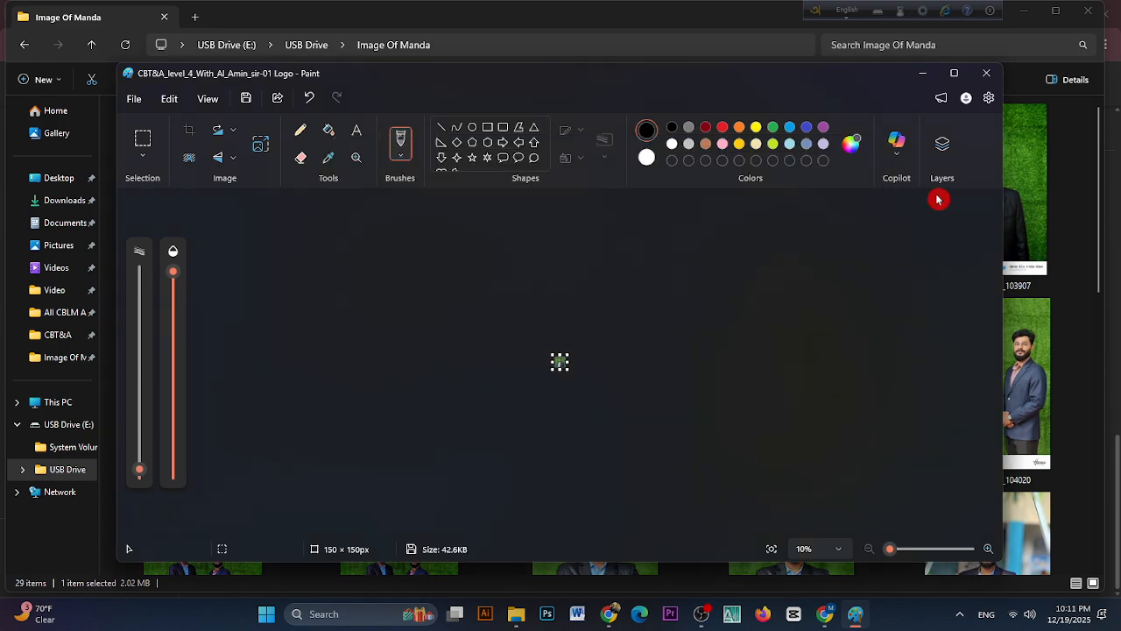
click(987, 77)
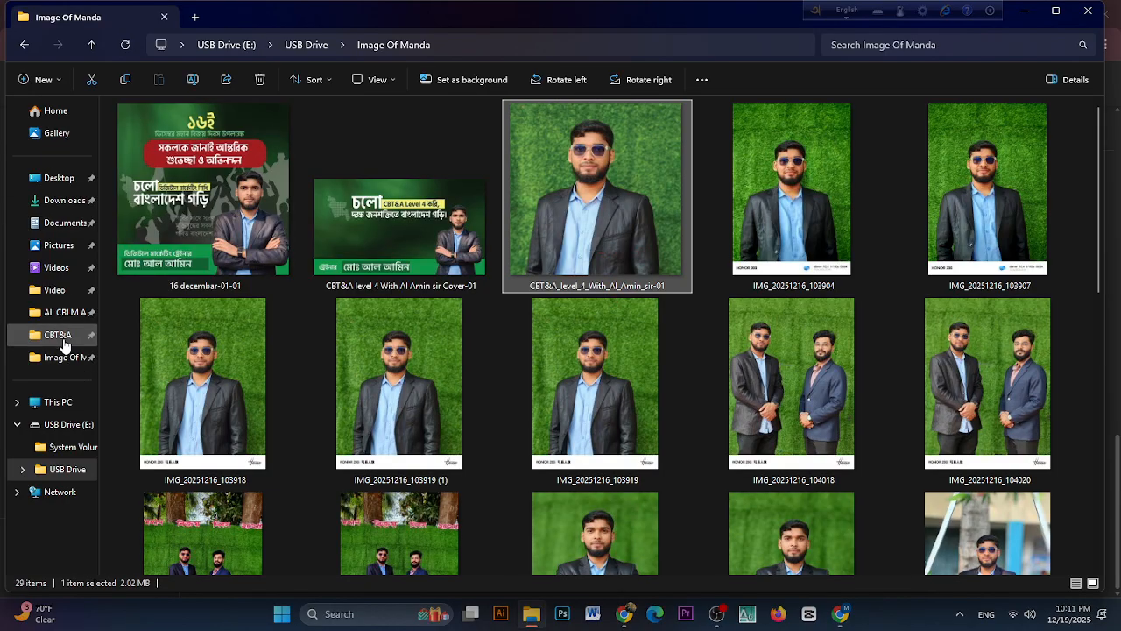
- Show the Downloads folder to confirm the new Logo image is there
click(63, 200)
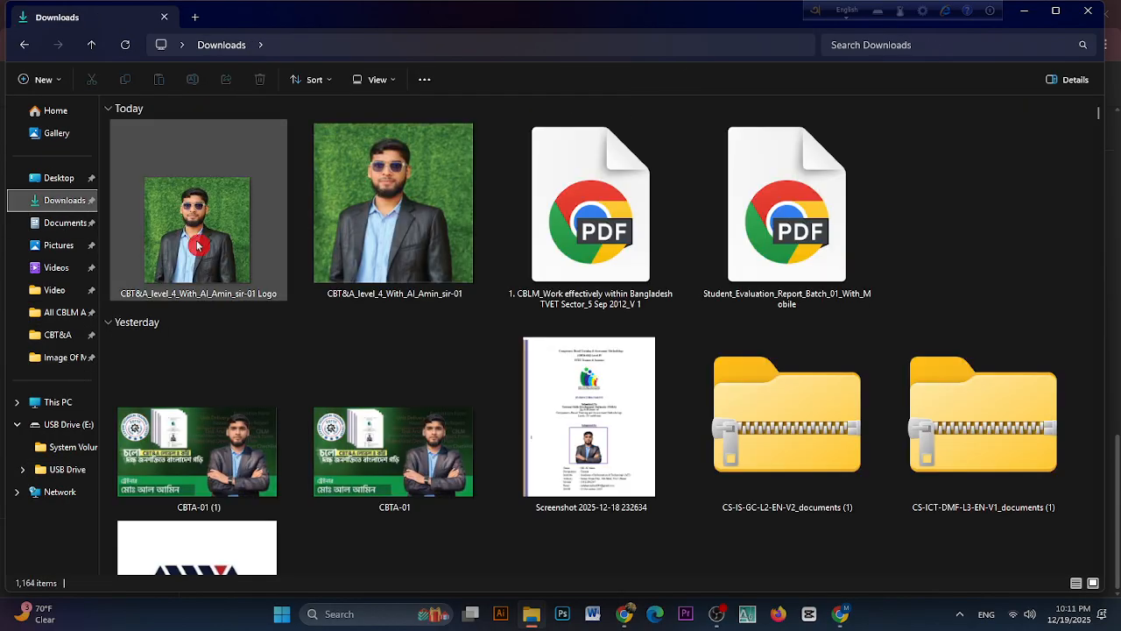
- Set the Logo photo from Downloads as the channel's video watermark
click(840, 613)
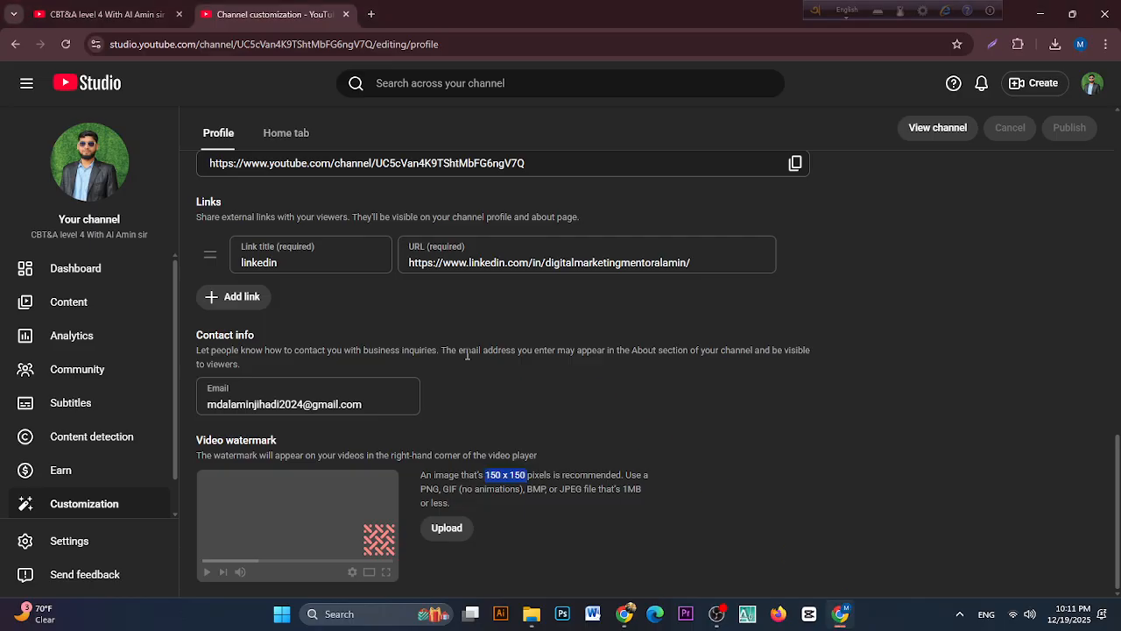
click(448, 529)
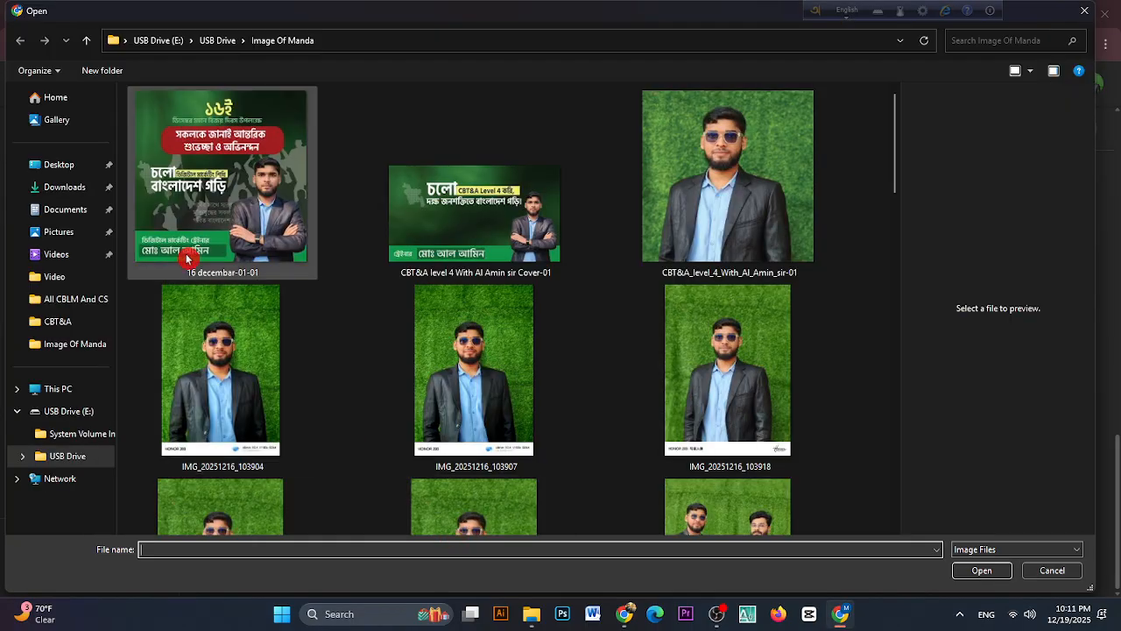
click(59, 186)
click(176, 184)
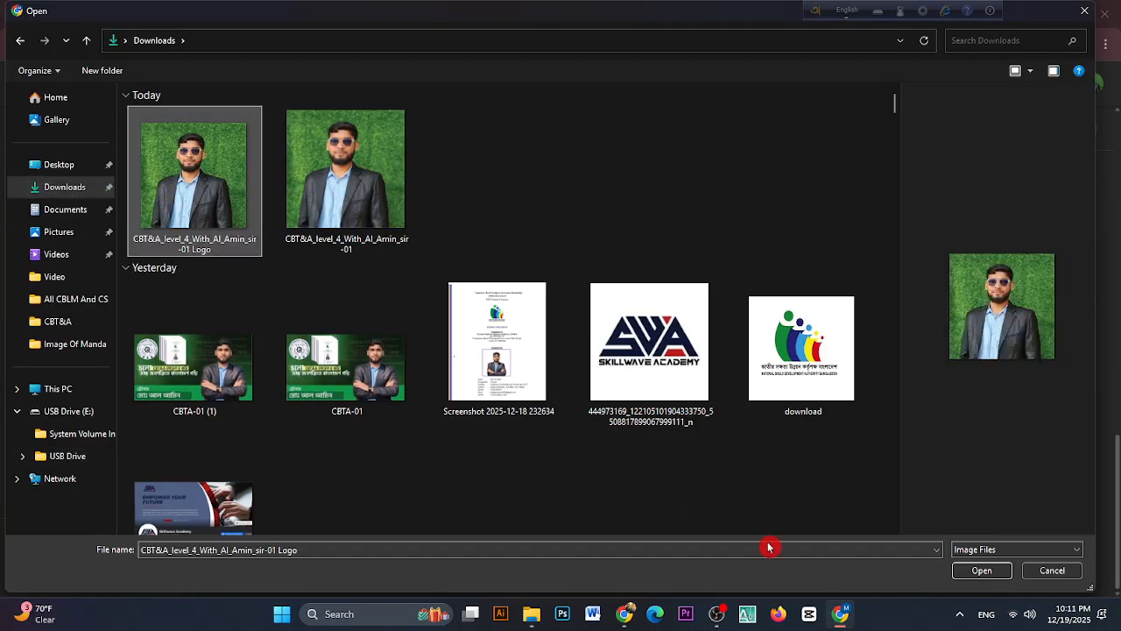
click(961, 568)
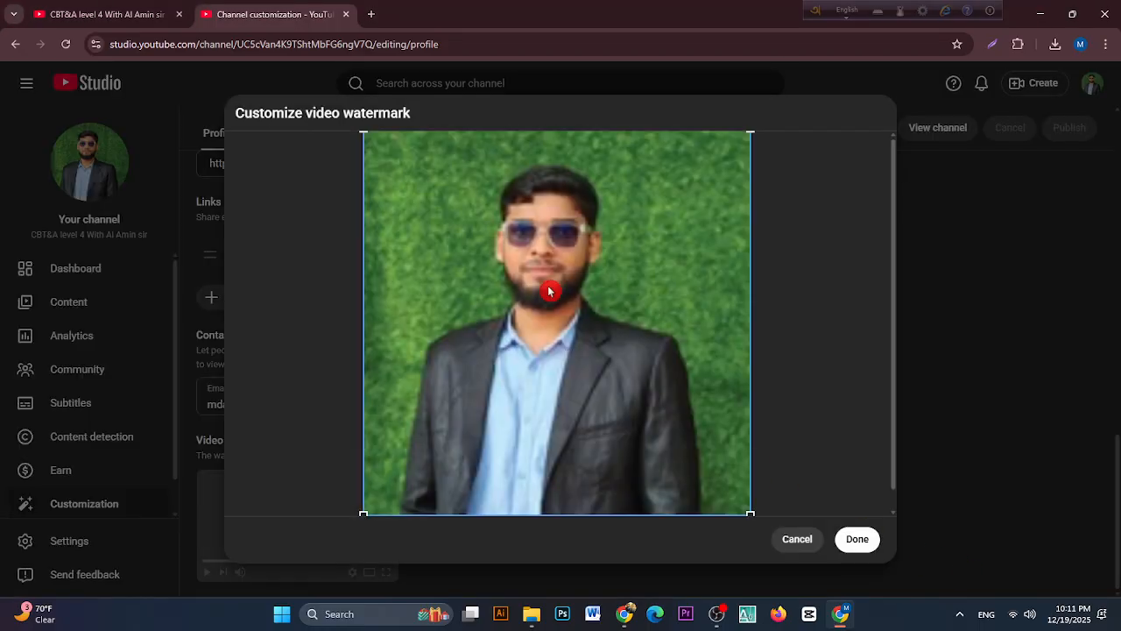
click(858, 539)
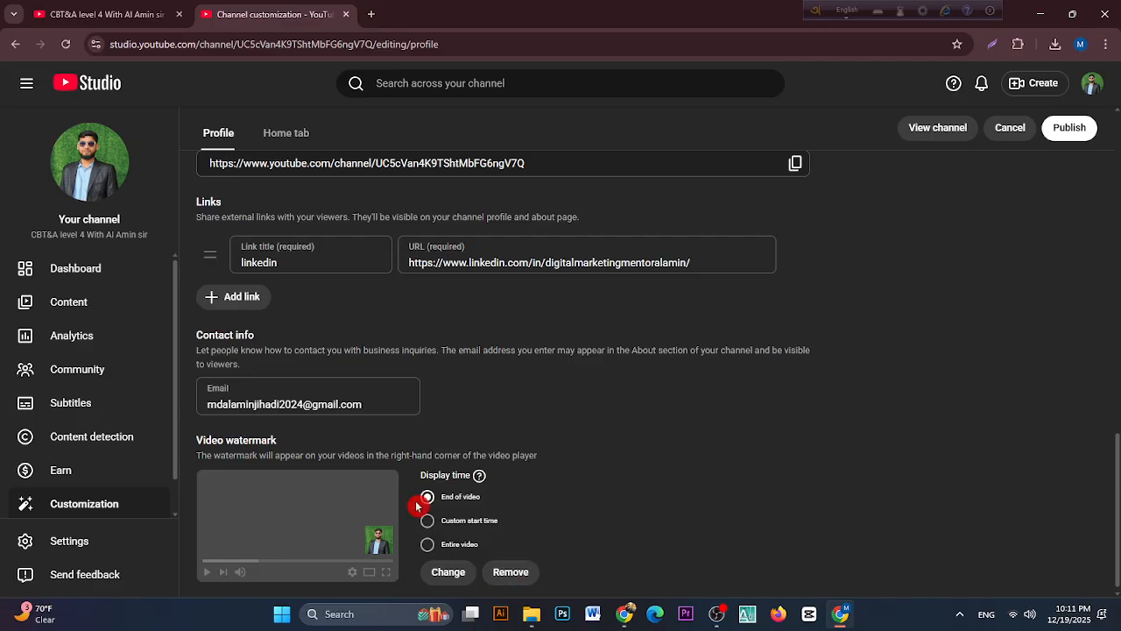
- Publish the channel customization changes
click(1056, 133)
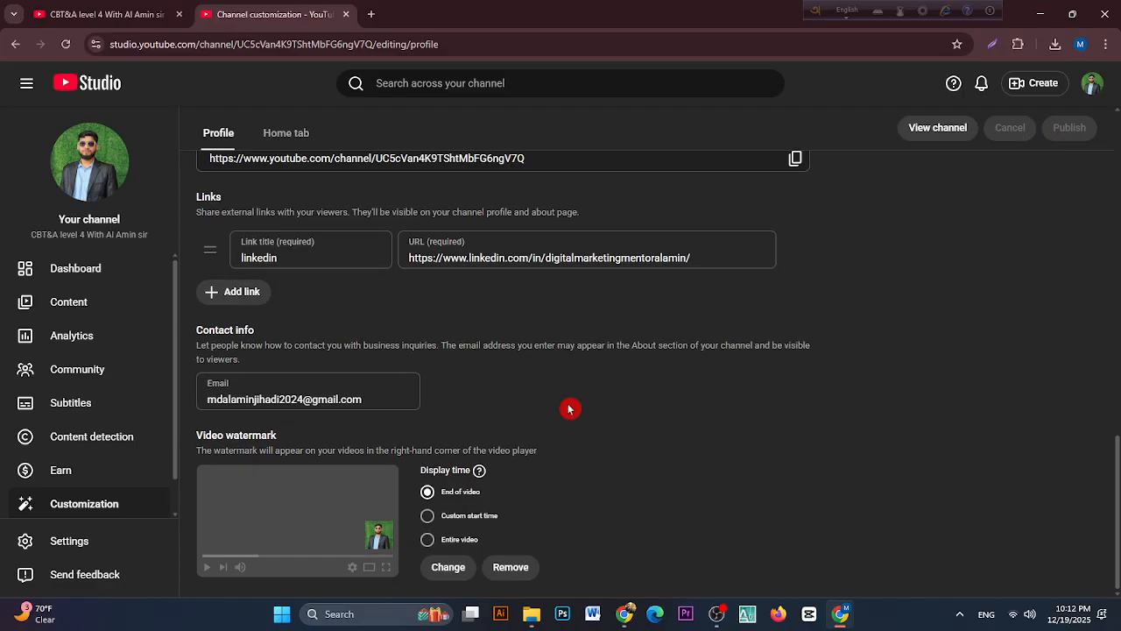
scroll(471, 355, up, 5)
scroll(471, 355, up, 5)
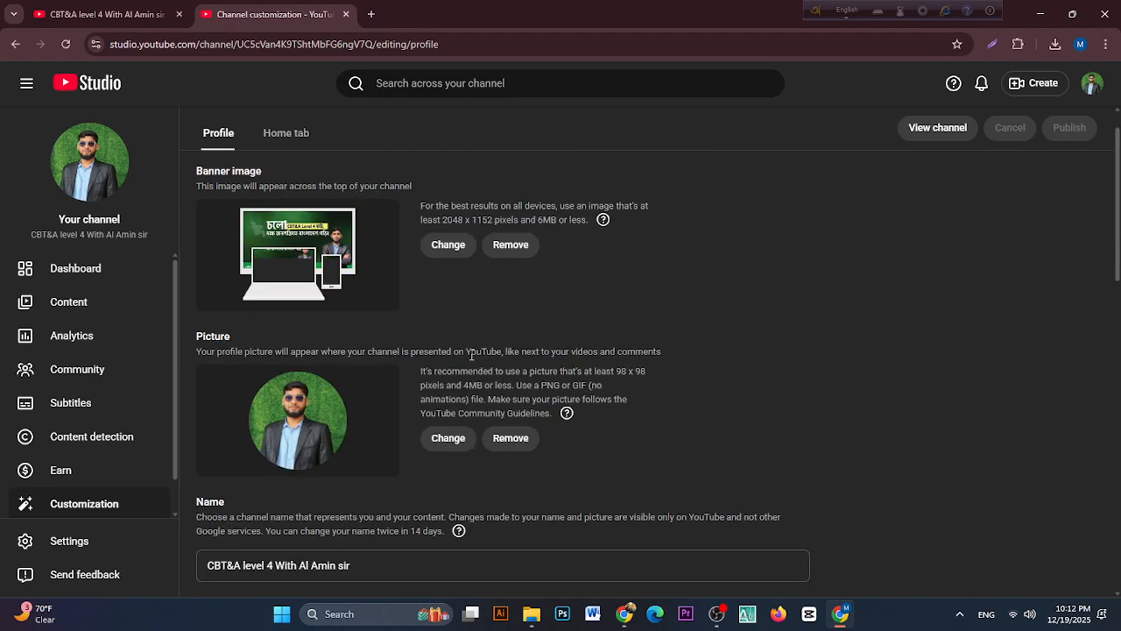
scroll(470, 283, down, 4)
scroll(94, 447, down, 1)
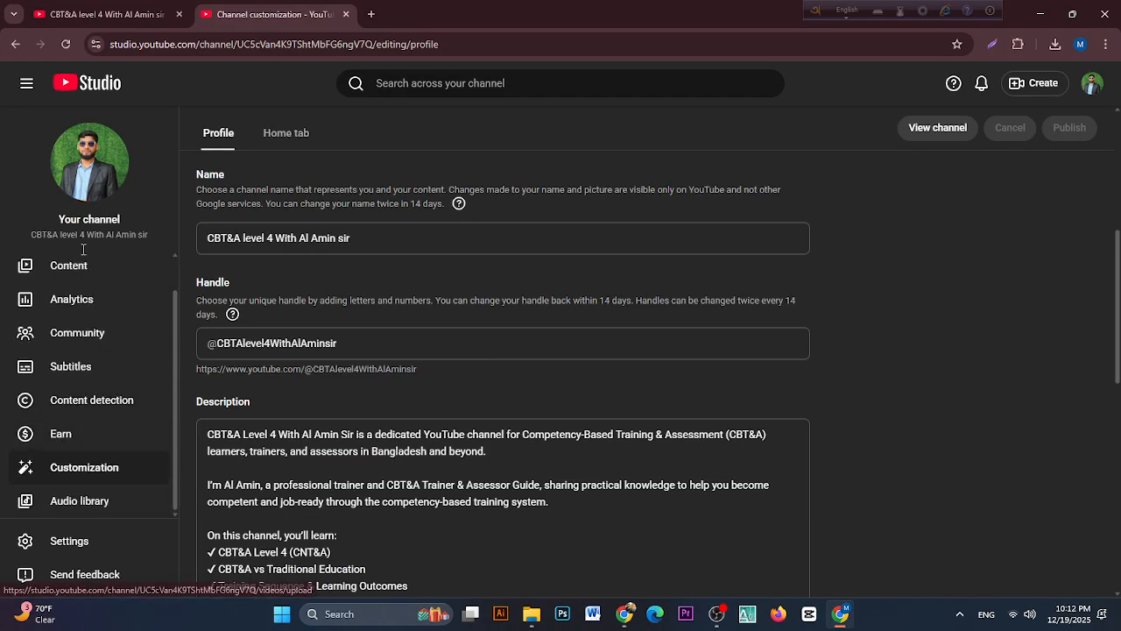
click(86, 549)
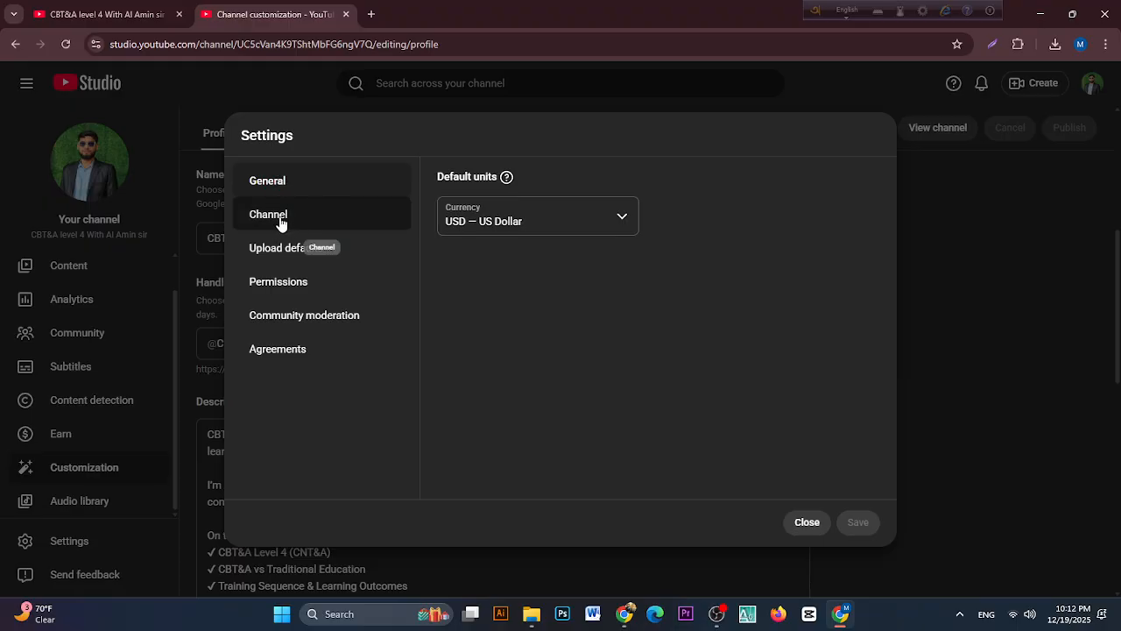
- Look through the Channel, Upload defaults, Permissions, Community moderation and Agreements sections, then return to General
click(277, 218)
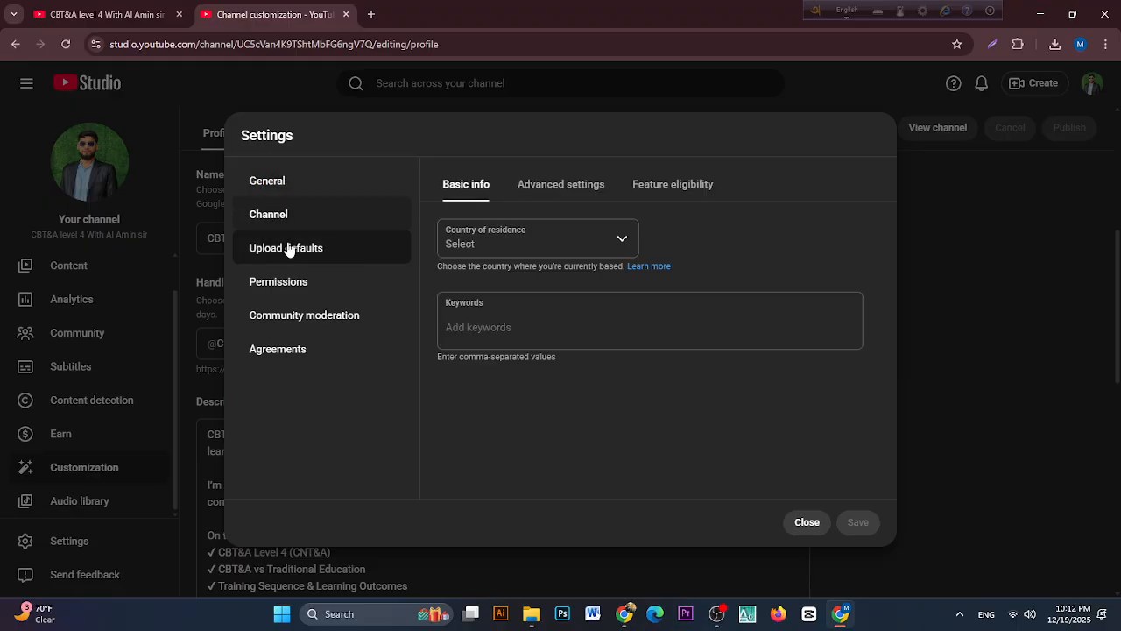
click(272, 252)
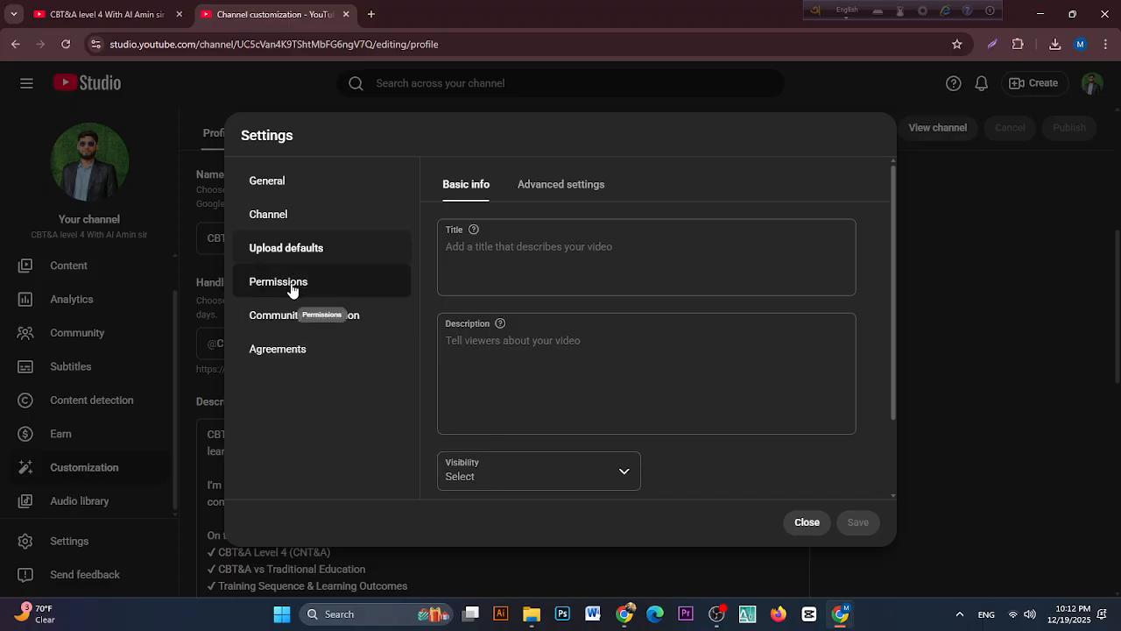
click(292, 290)
click(283, 320)
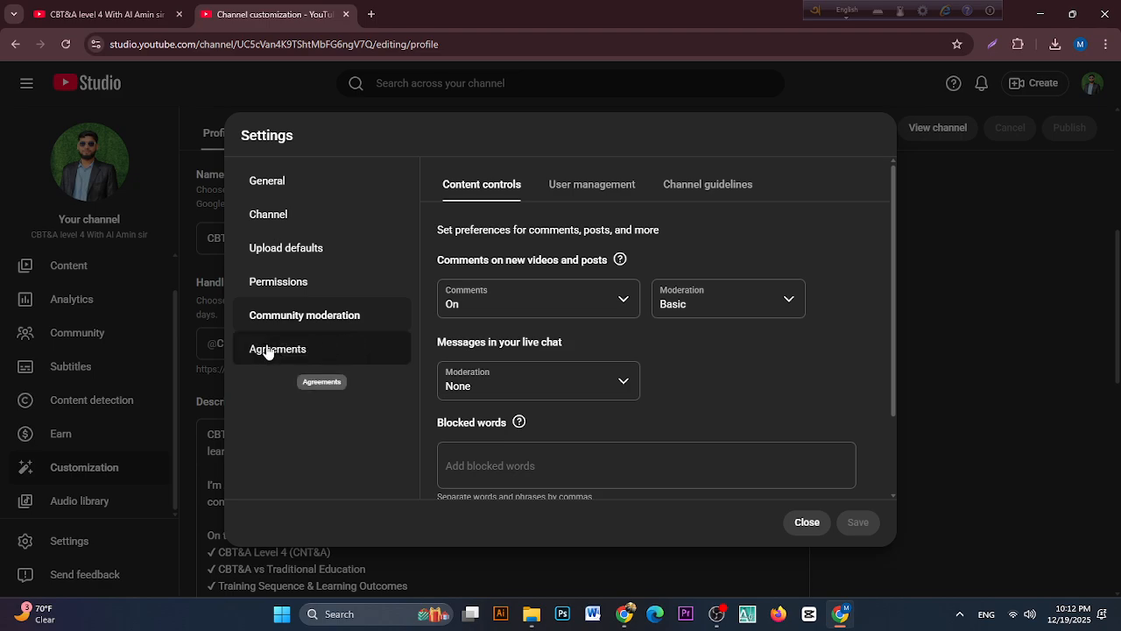
click(353, 380)
click(325, 350)
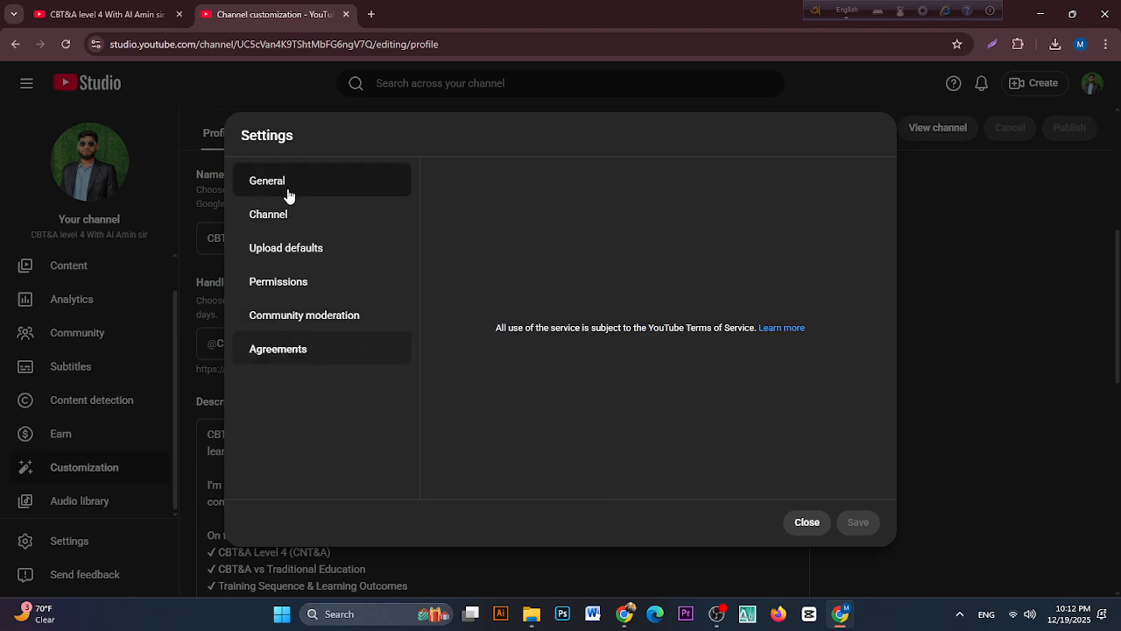
click(286, 189)
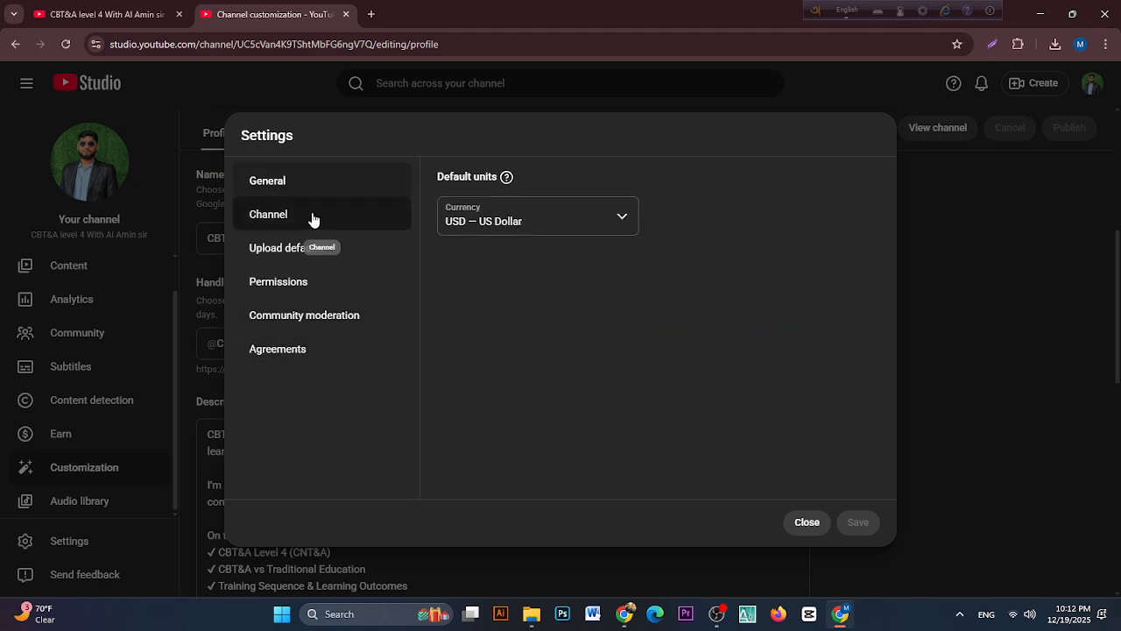
- Under Channel > Basic info, choose Bangladesh as the country of residence
click(313, 218)
click(300, 183)
click(314, 219)
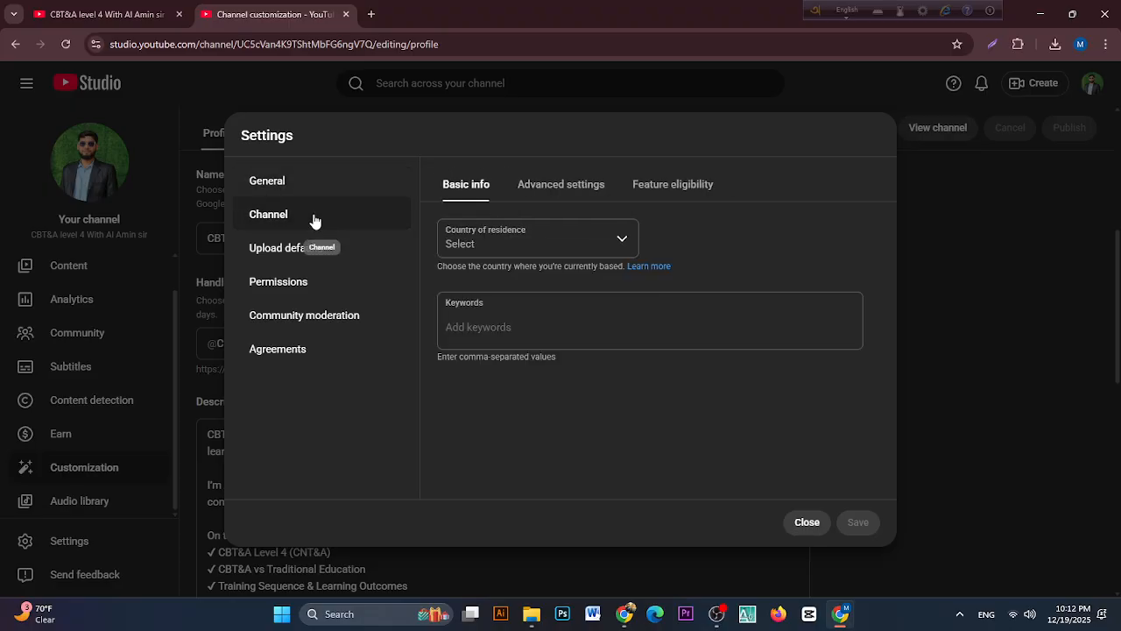
click(523, 246)
click(699, 240)
click(534, 250)
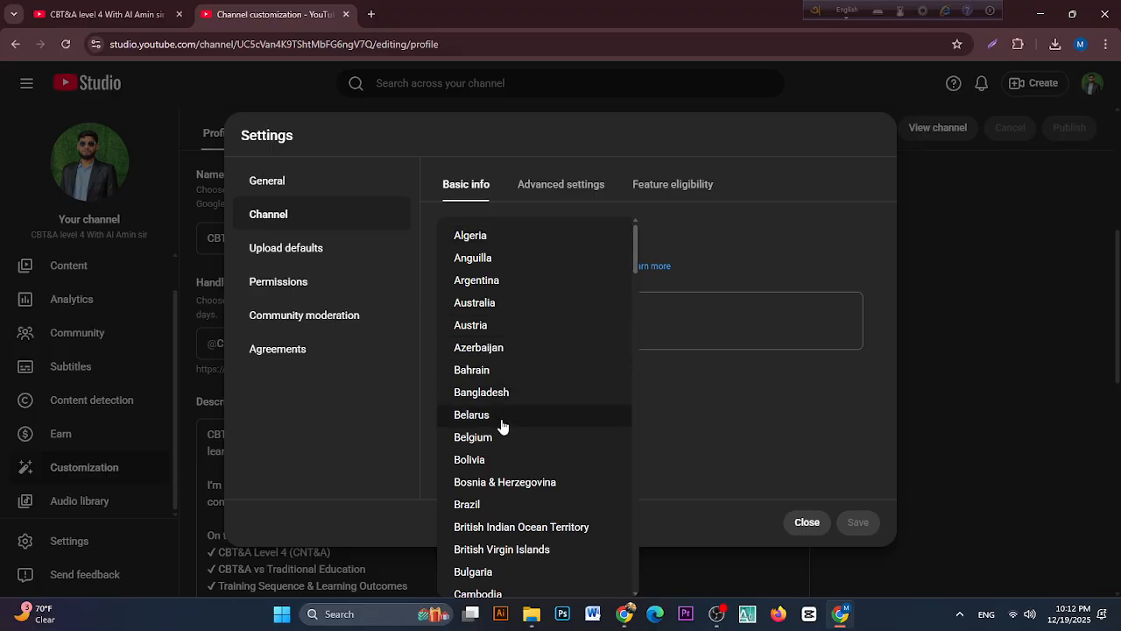
click(498, 393)
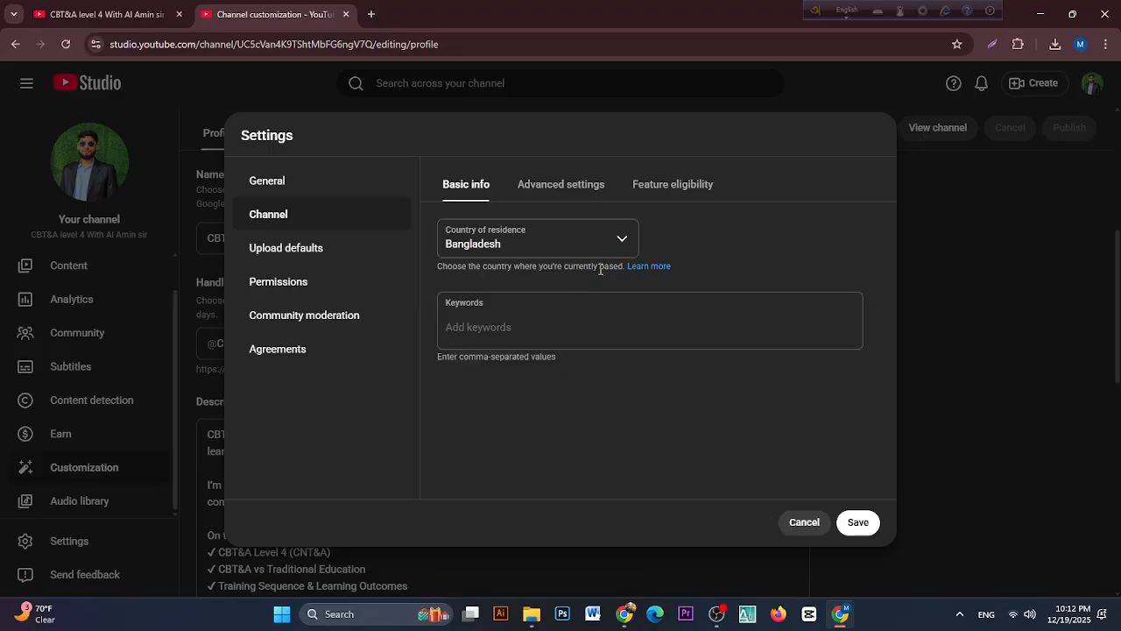
click(513, 328)
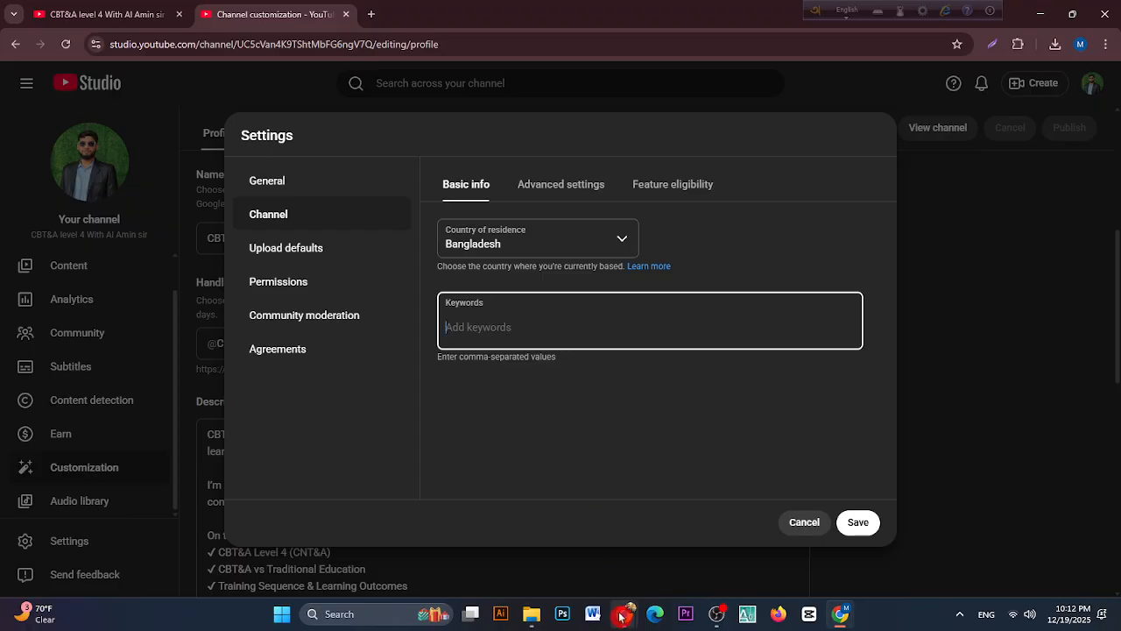
- Open ChatGPT in a new tab, then select the Keywords hint text in Studio
mouse_move(624, 613)
click(561, 542)
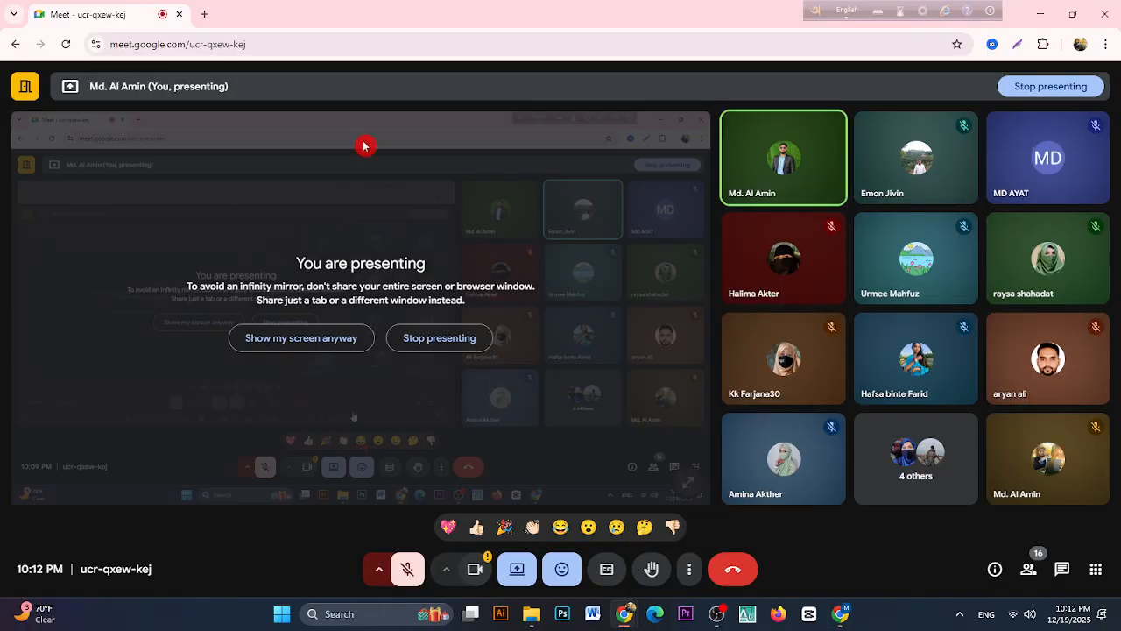
click(204, 14)
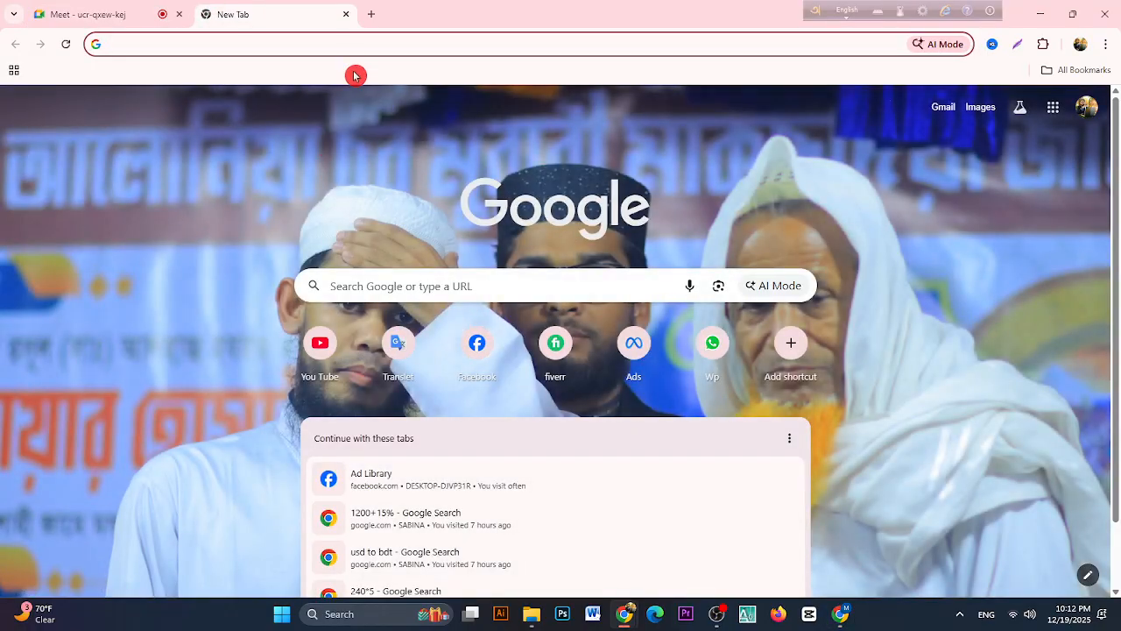
click(348, 48)
text(cha)
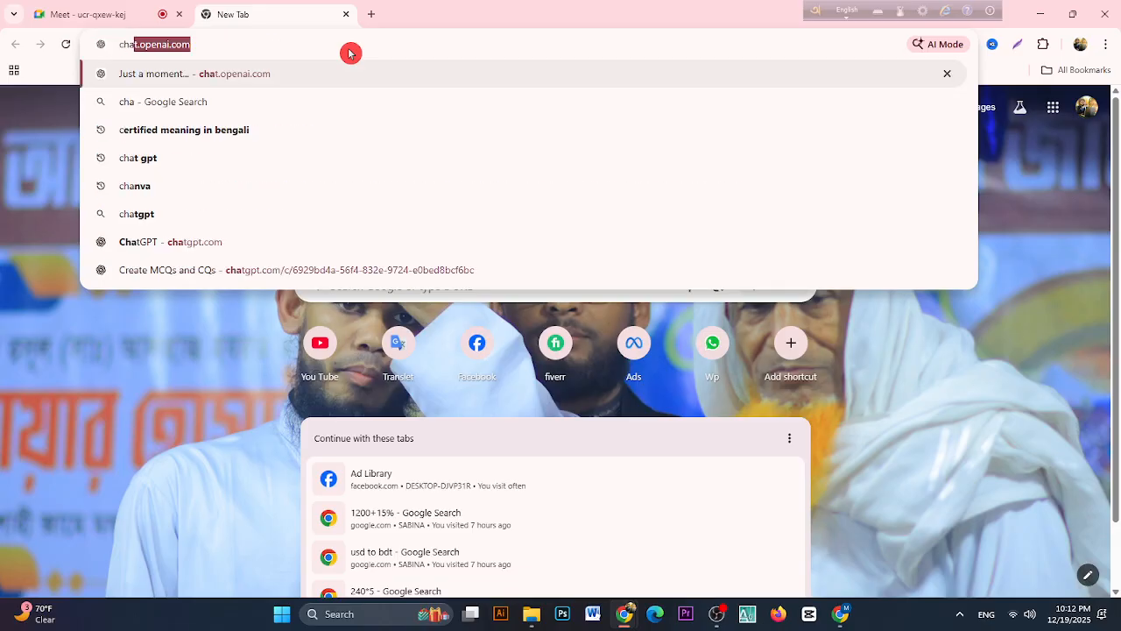
key(Return)
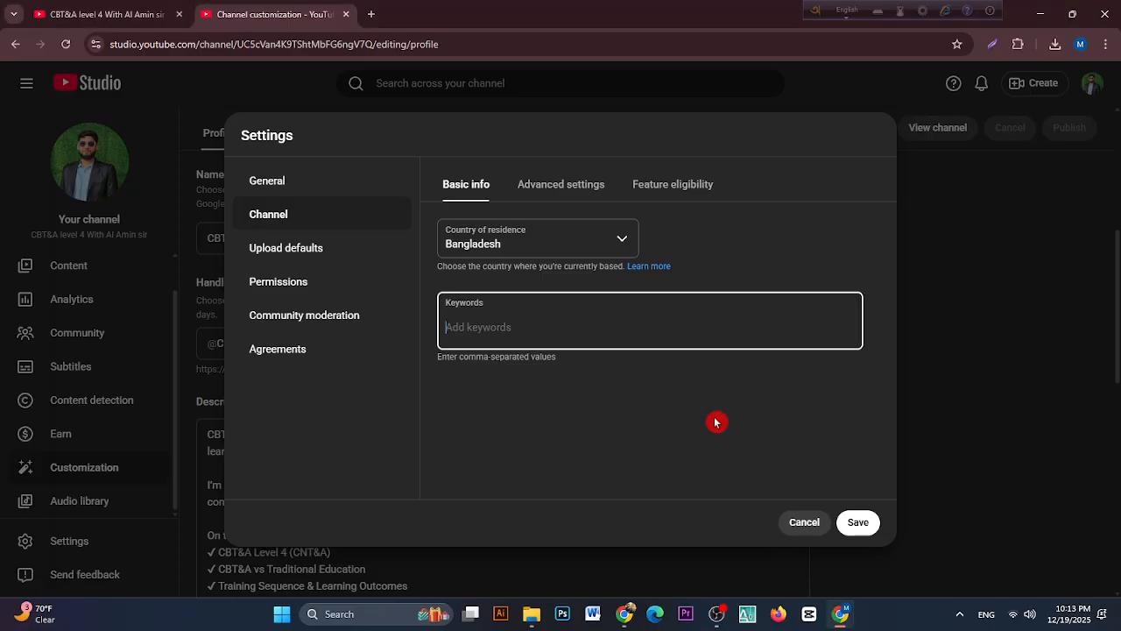
click(435, 364)
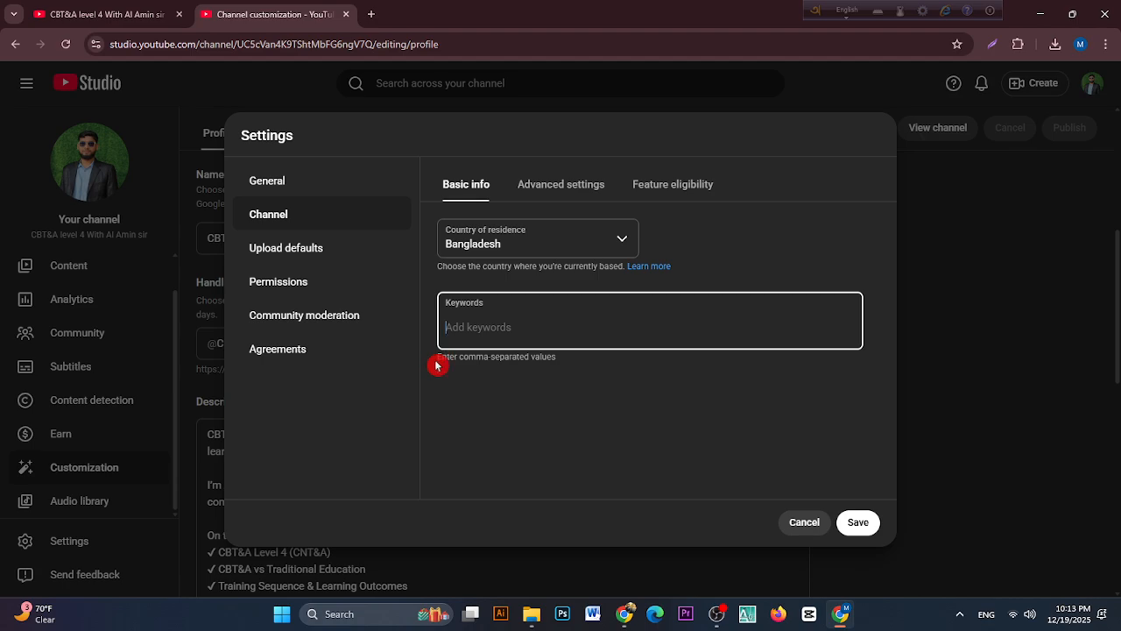
drag(508, 359, 558, 364)
key(ctrl+c)
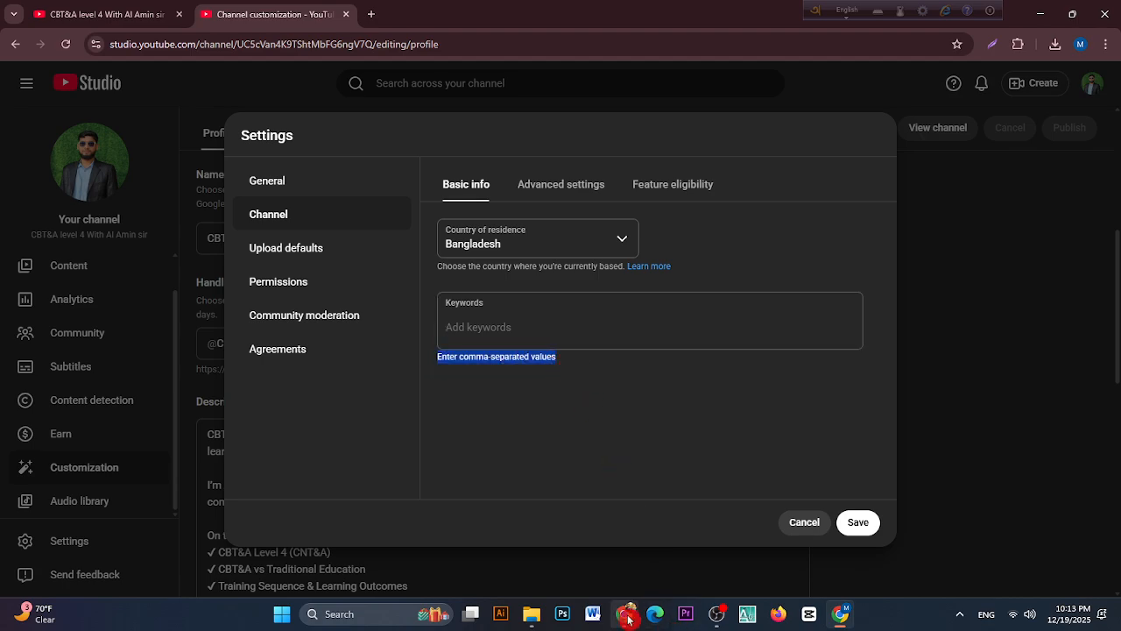
- Paste the copied Keywords hint text into the ChatGPT prompt
mouse_move(625, 613)
click(528, 526)
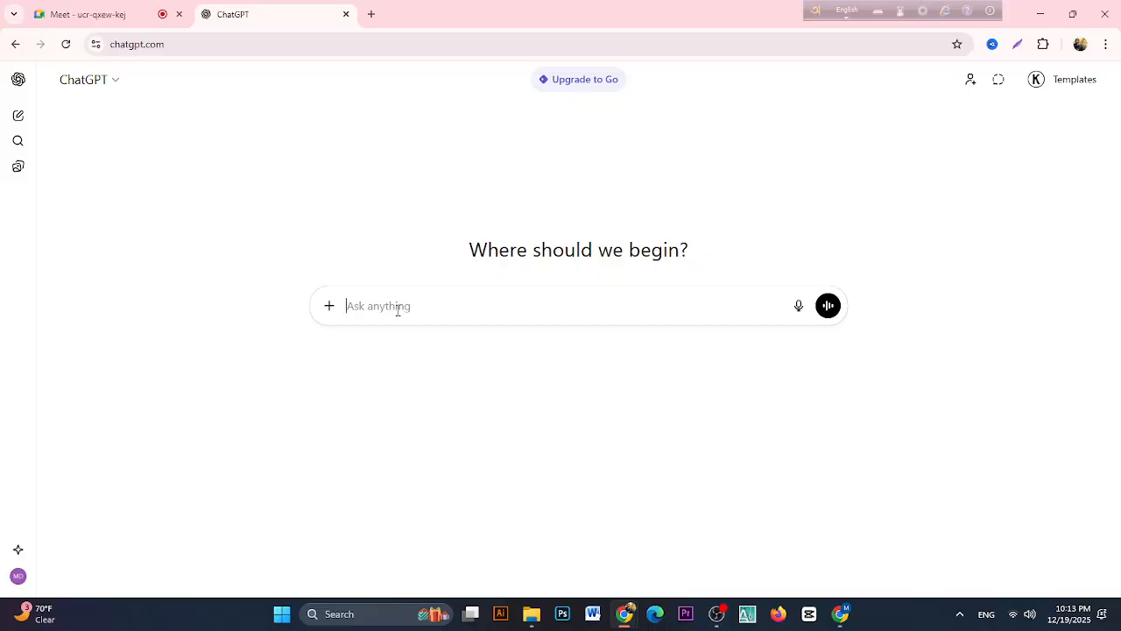
key(ctrl+v)
click(102, 103)
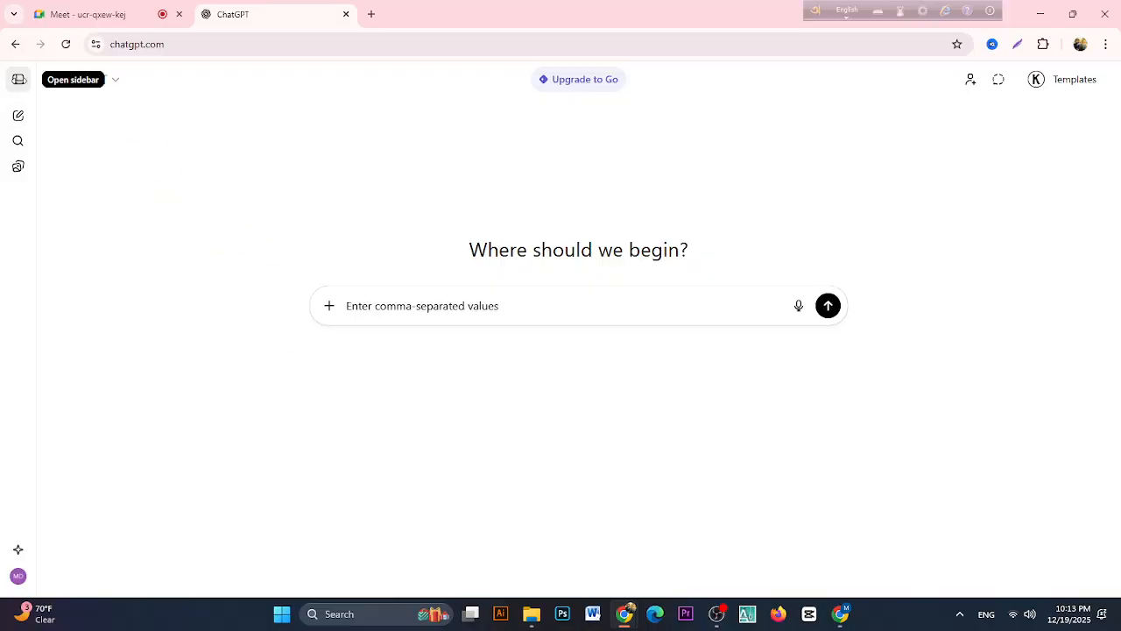
click(18, 80)
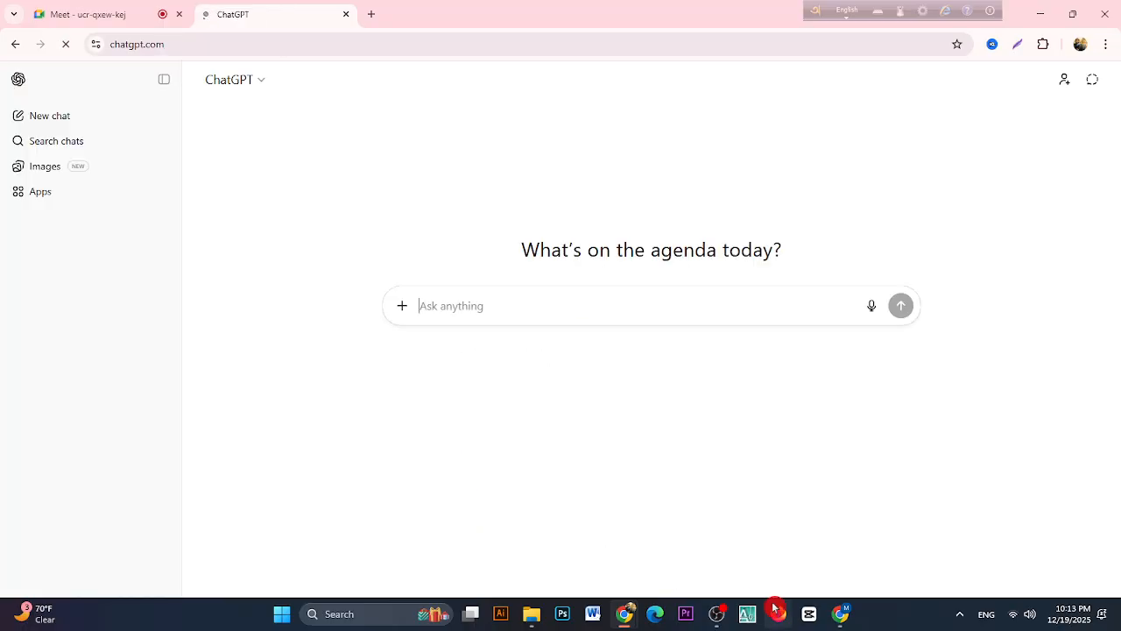
key(ctrl+v)
key(ctrl+v)
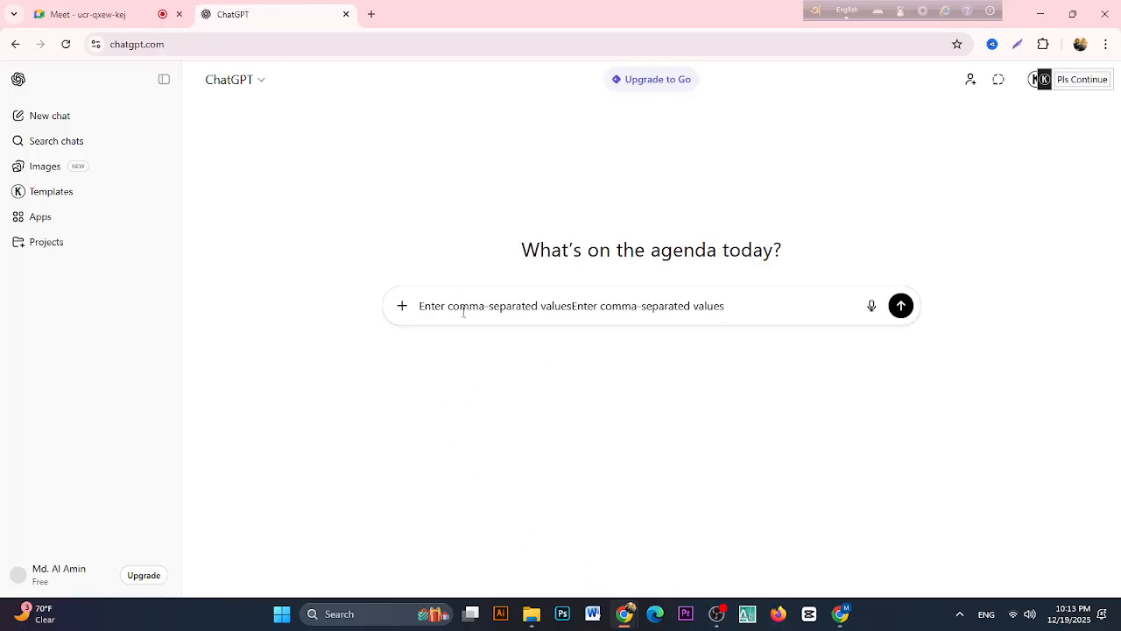
key(ctrl+z)
key(ctrl+z)
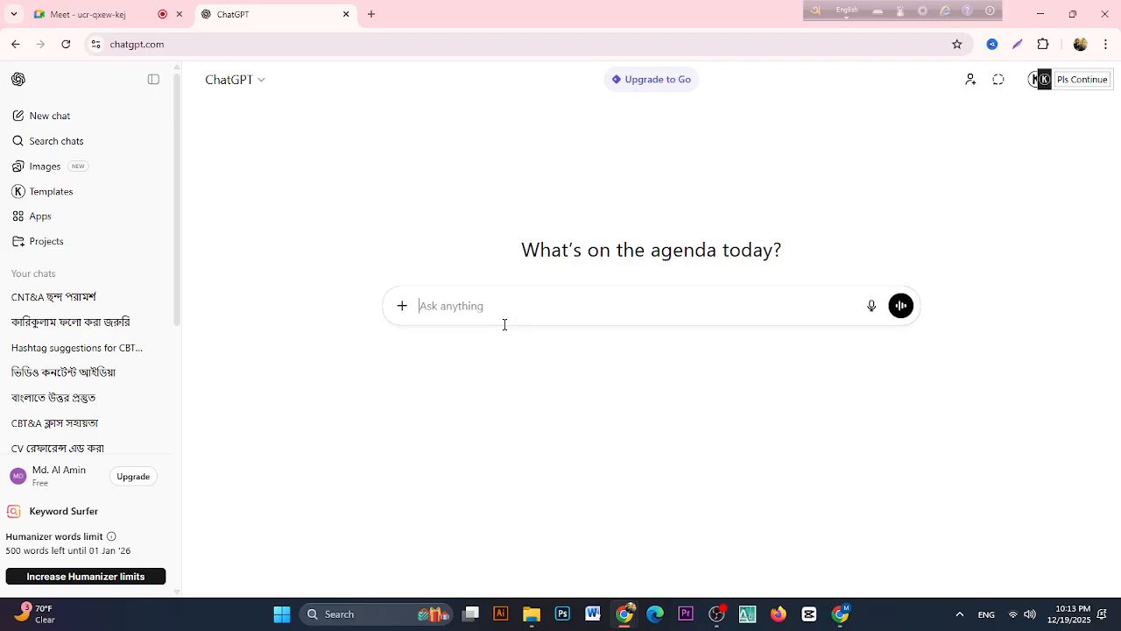
key(ctrl+v)
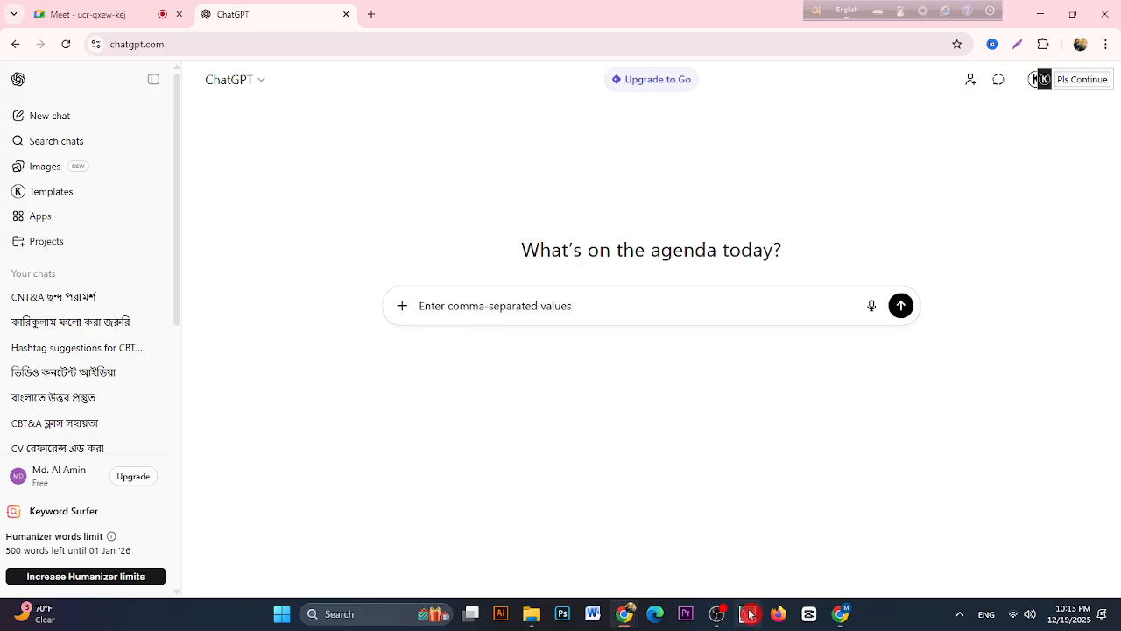
- Copy the Keywords label from Studio, paste it at the prompt's start, and add 'give me'
mouse_move(848, 616)
click(839, 539)
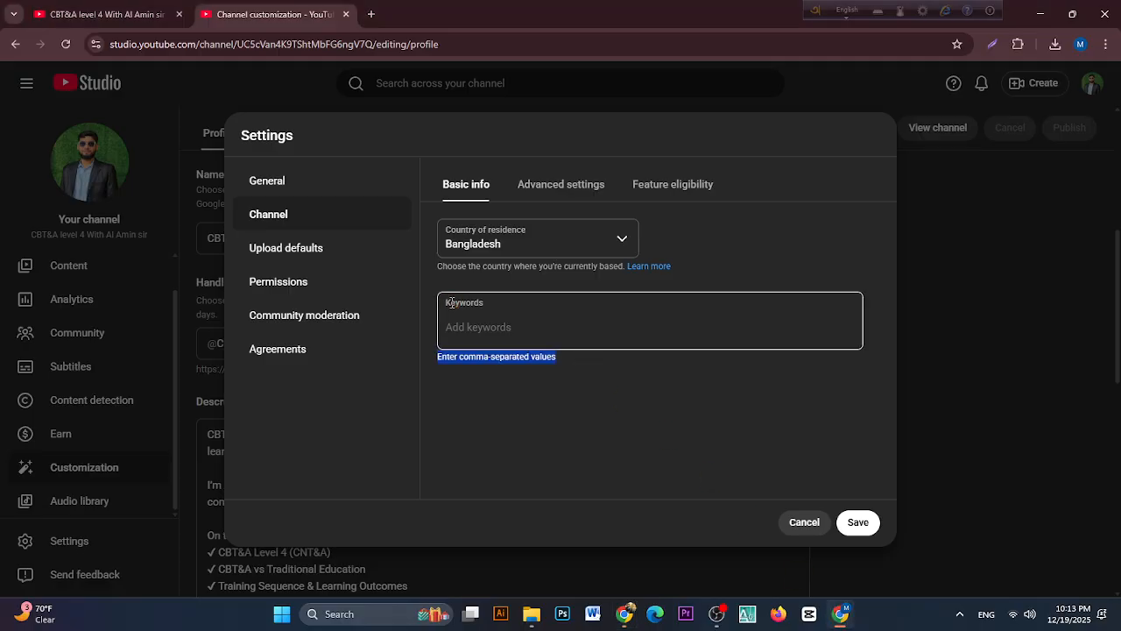
drag(447, 303, 486, 308)
key(ctrl+c)
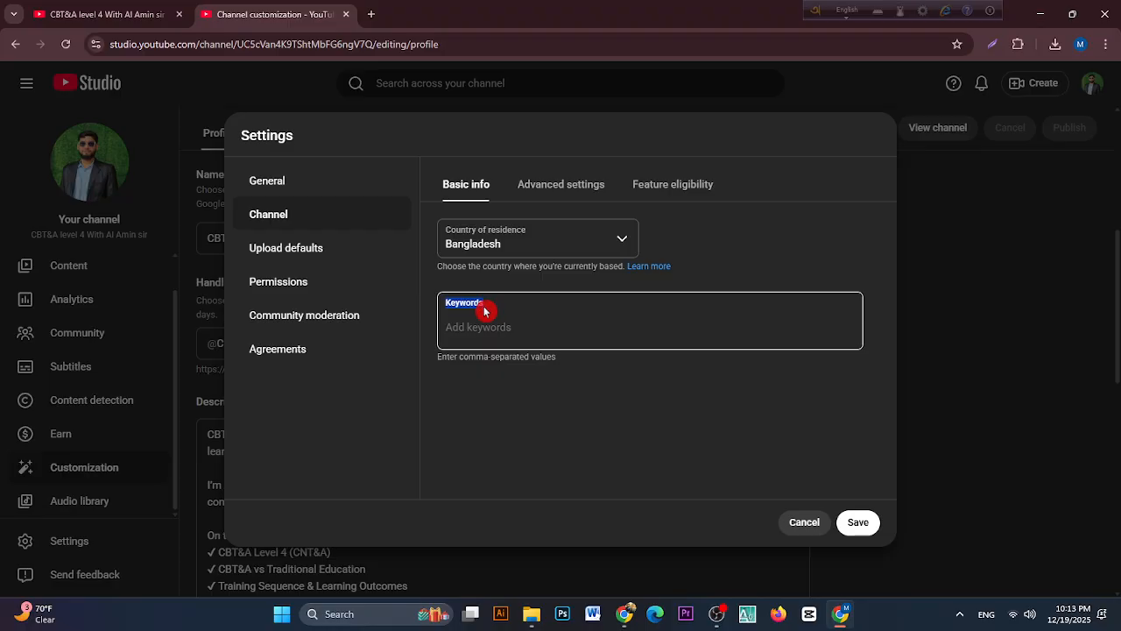
click(625, 613)
click(557, 542)
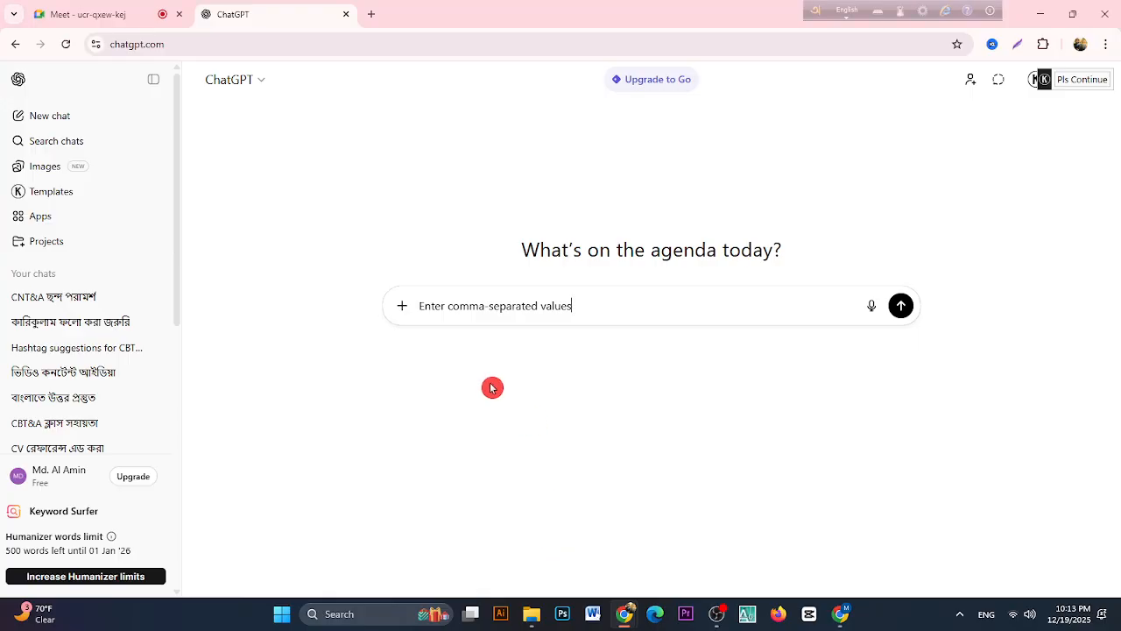
key(ctrl+v)
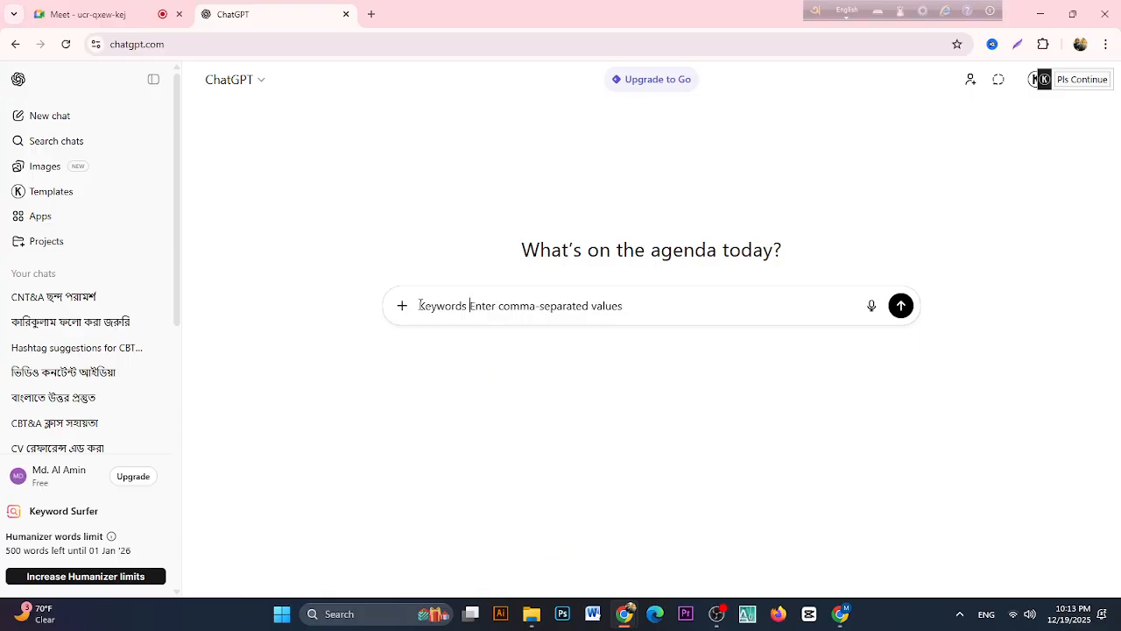
text(give me)
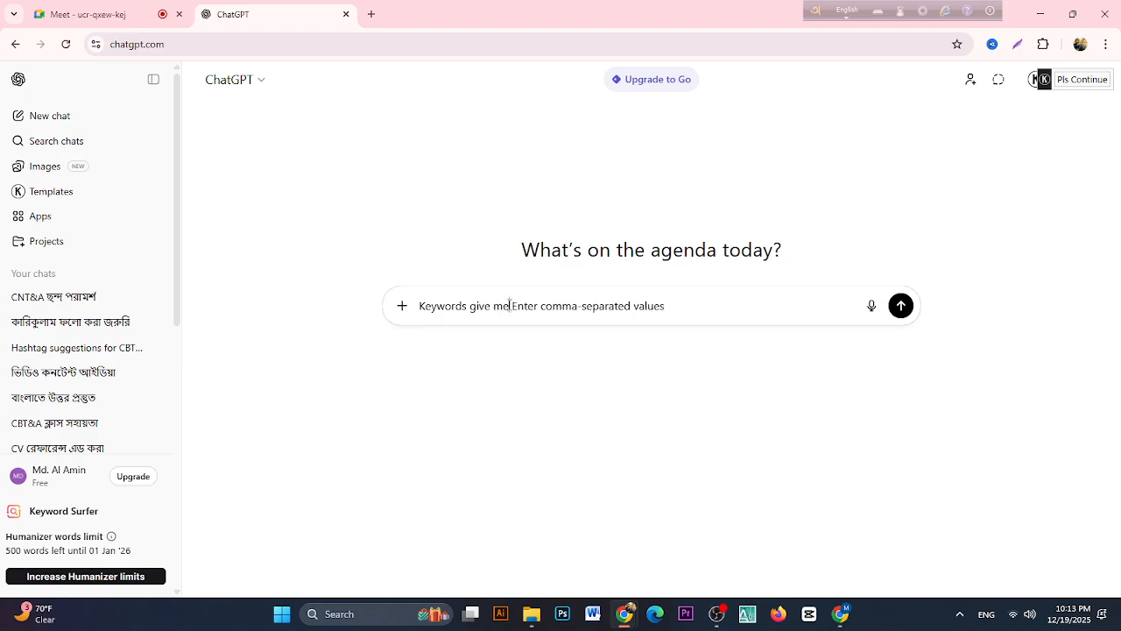
- Rework the prompt wording so it begins 'give me Keywords with'
drag(510, 307, 478, 308)
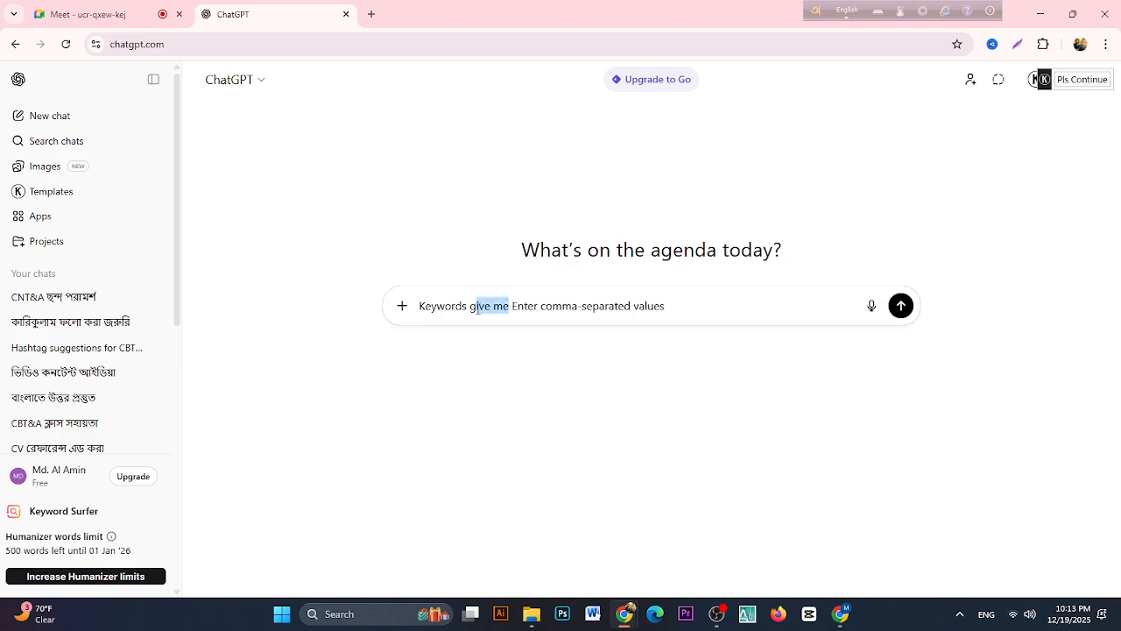
click(418, 305)
drag(508, 309, 479, 309)
key(BackSpace)
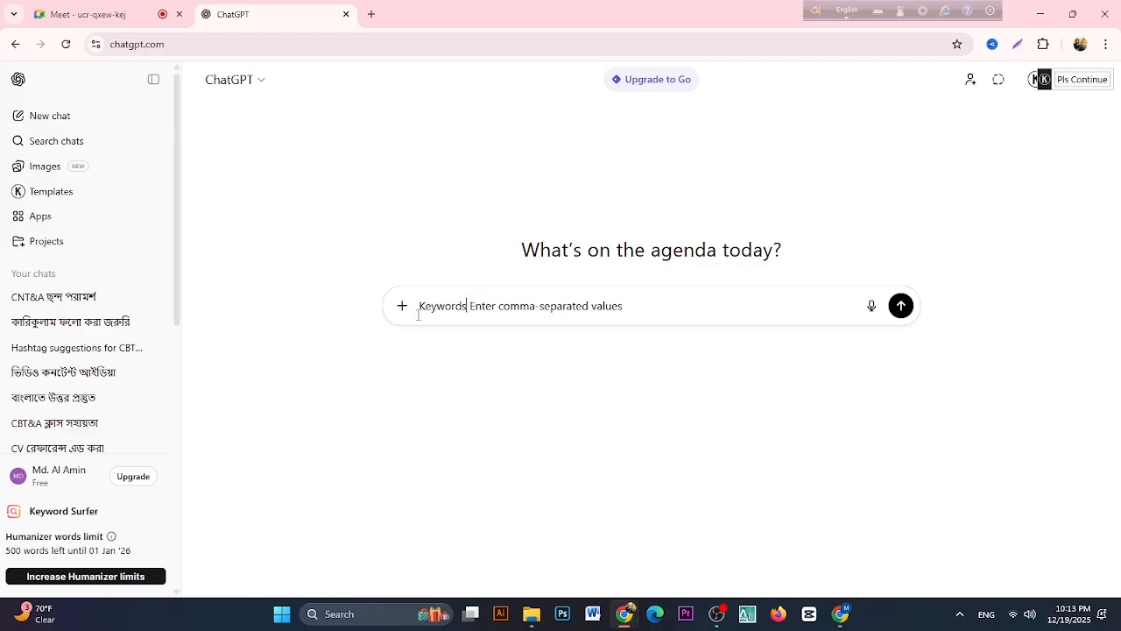
text(give me)
drag(689, 304, 628, 307)
key(BackSpace)
click(420, 305)
text(give me Key)
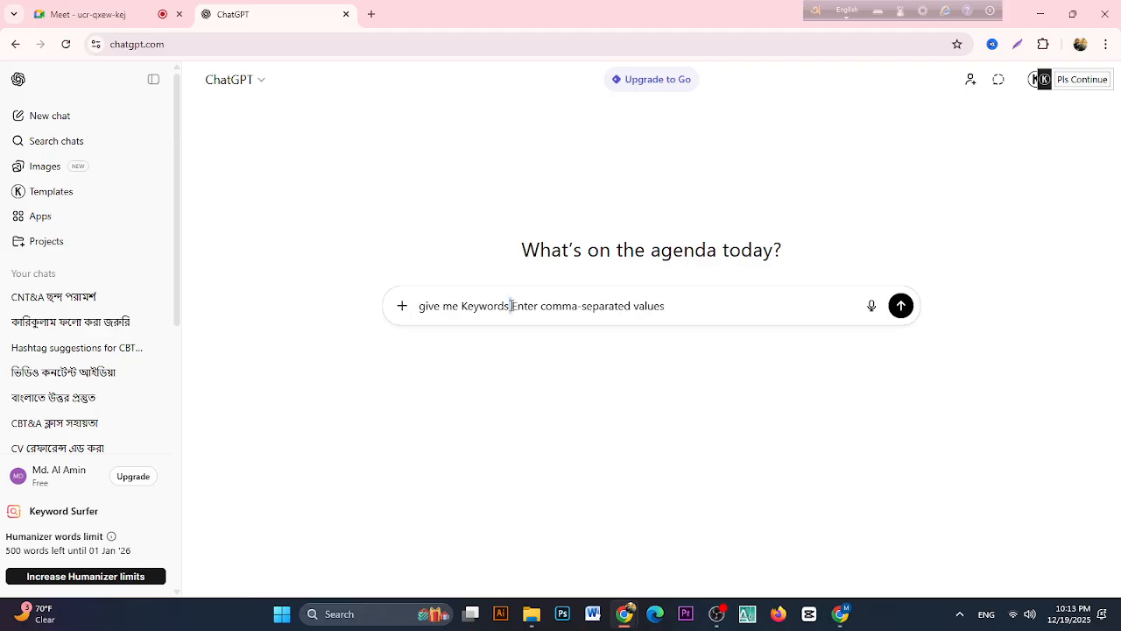
text(words with)
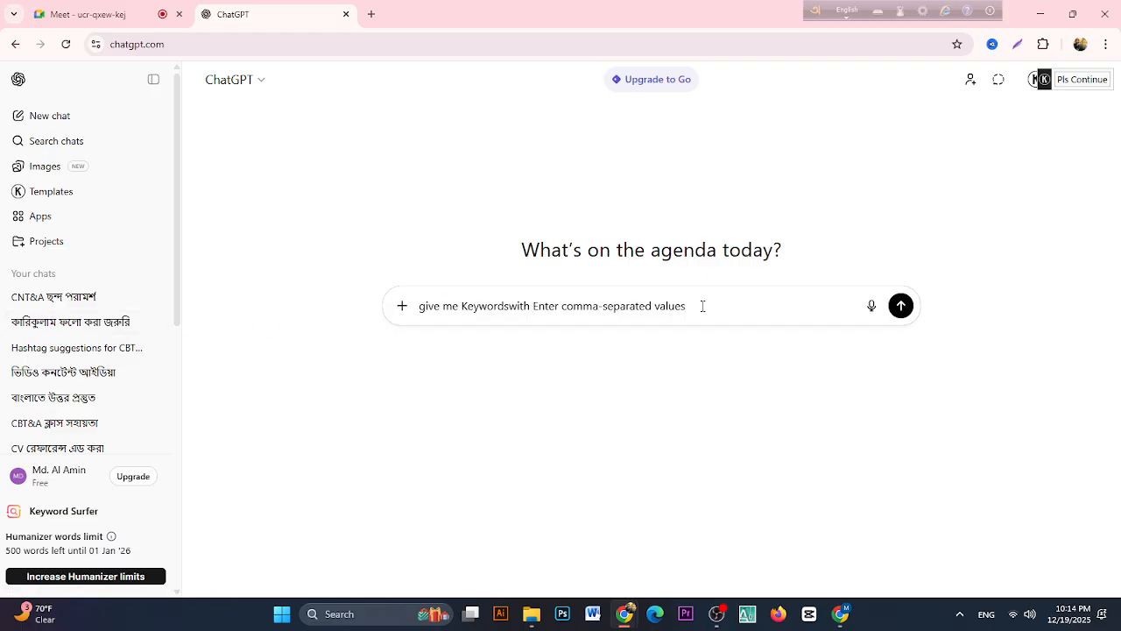
- Cut the whole prompt, open an earlier chat, and paste it there
drag(702, 305, 410, 331)
key(ctrl+x)
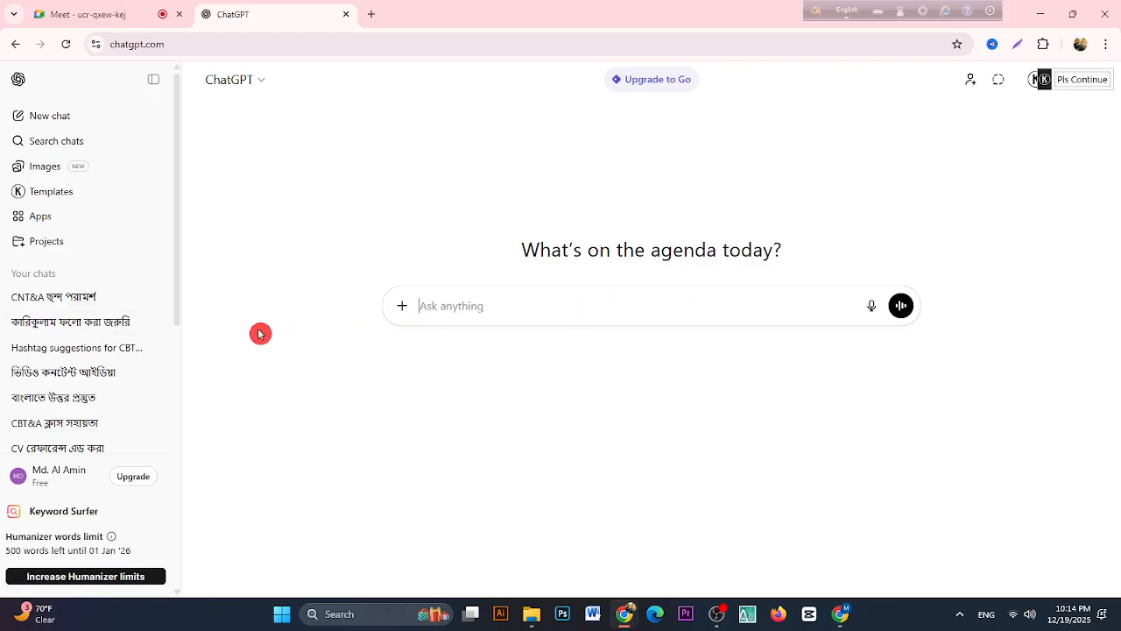
click(78, 298)
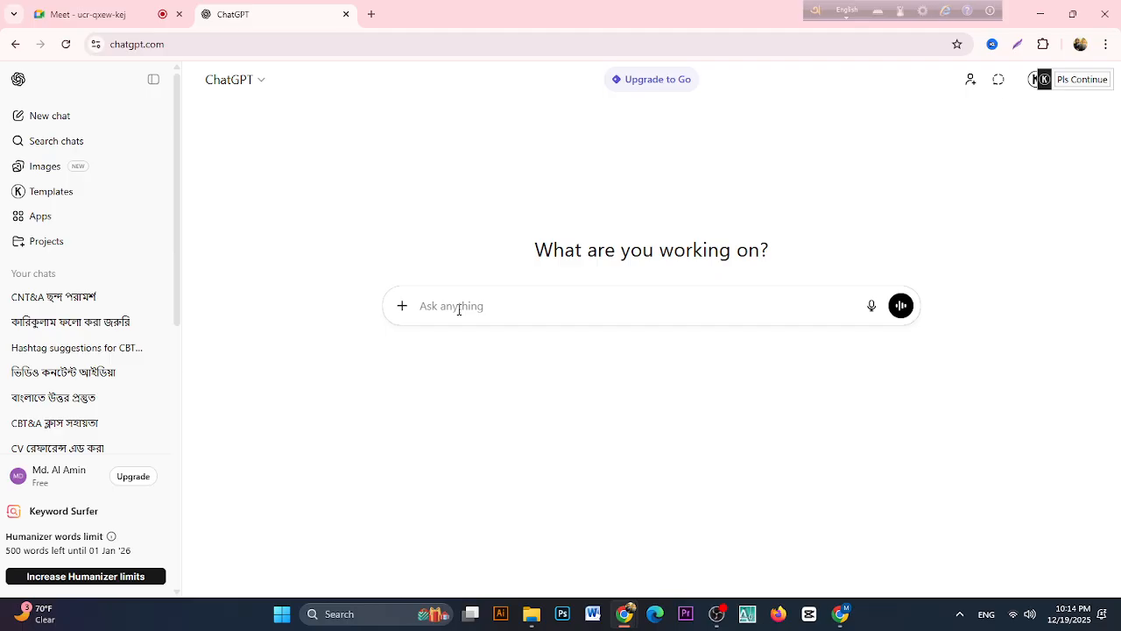
key(ctrl+v)
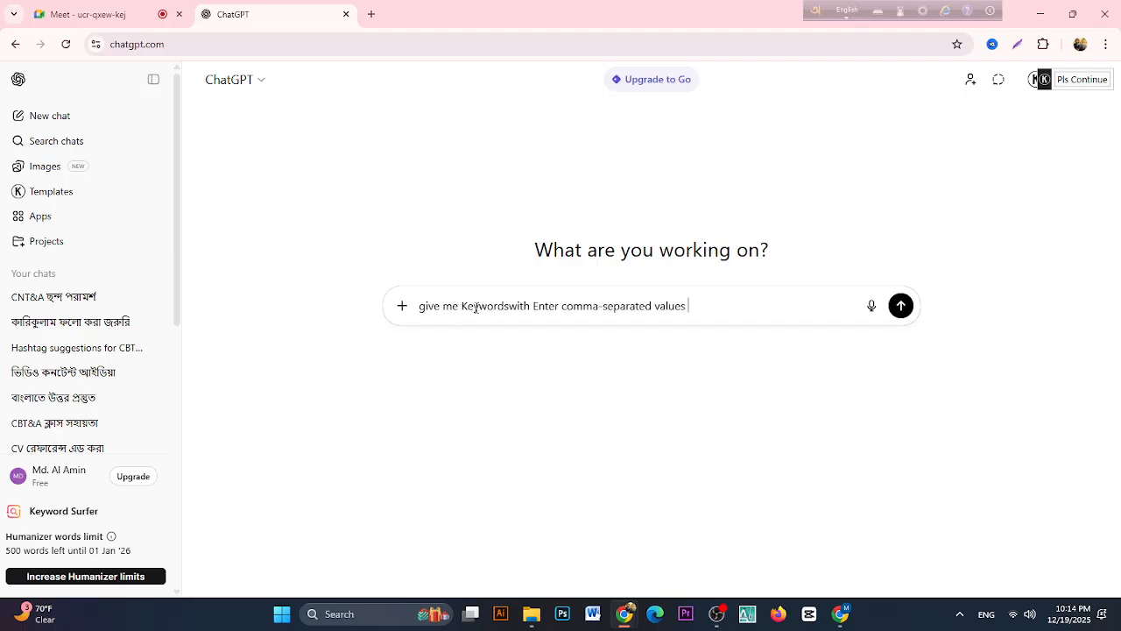
click(845, 620)
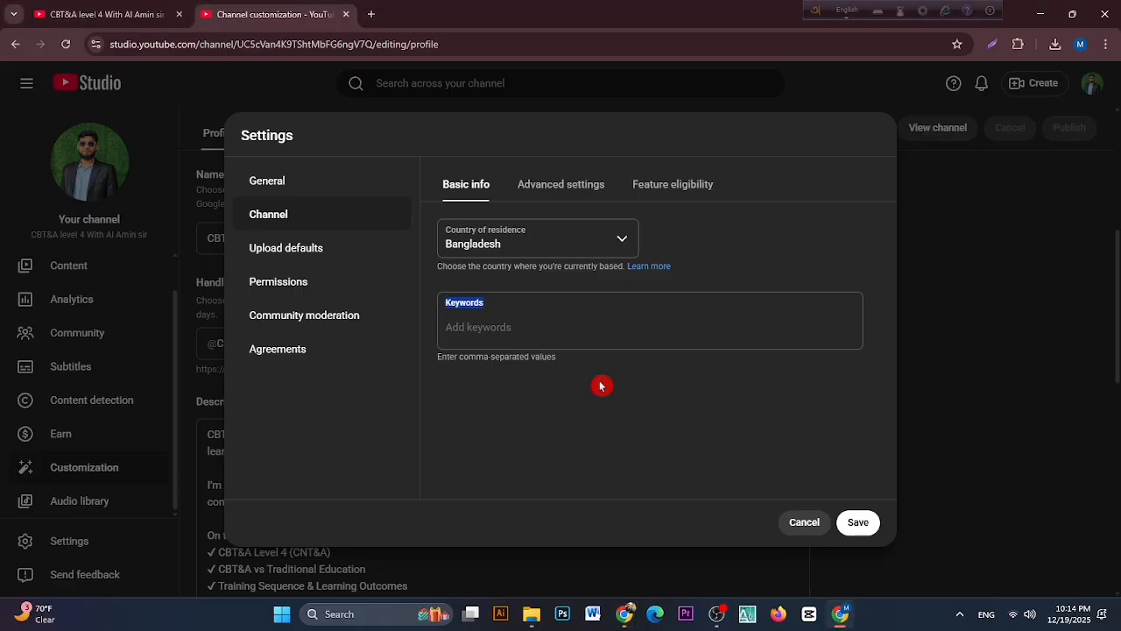
- Cancel the channel settings, discarding the unsaved changes
click(805, 523)
click(623, 134)
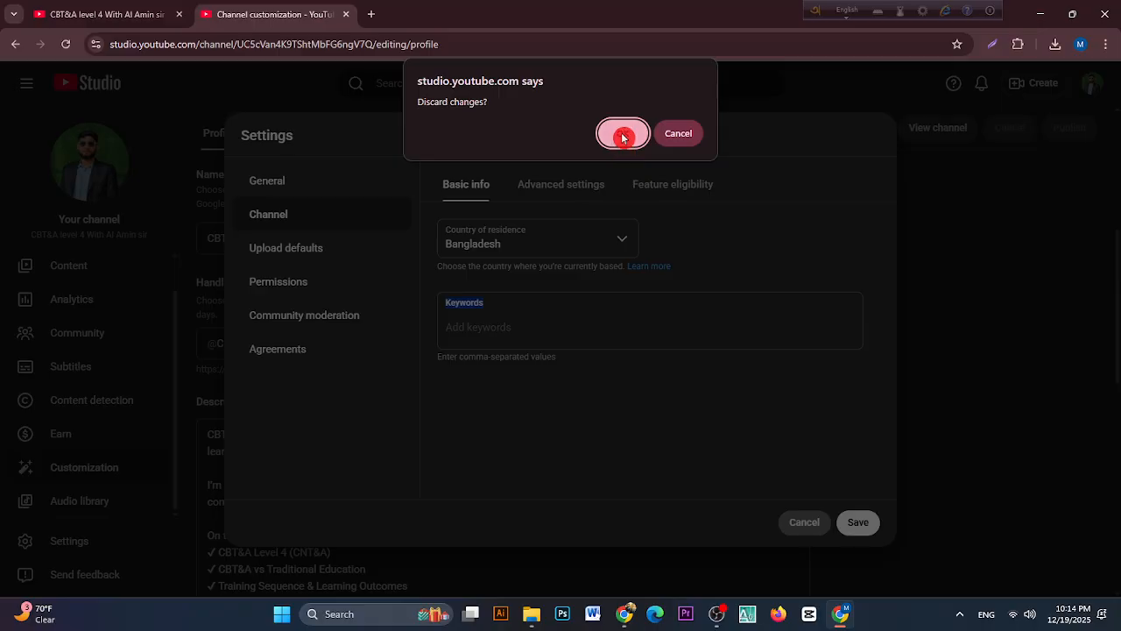
scroll(210, 311, down, 2)
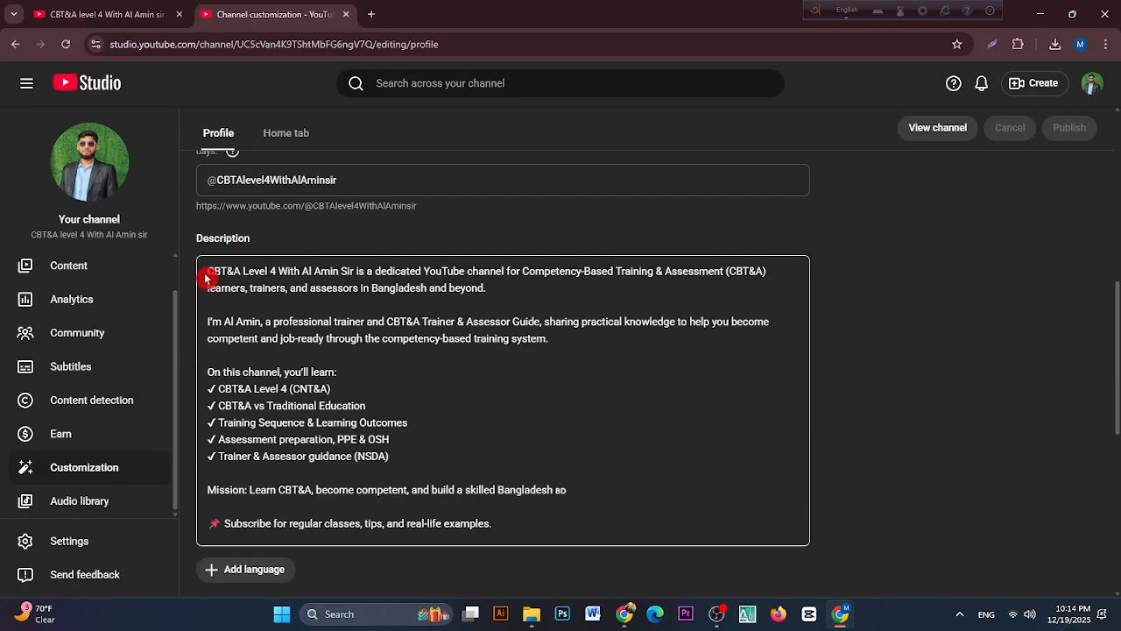
- Select and copy the entire channel description for the ChatGPT prompt
click(210, 273)
drag(494, 528, 210, 279)
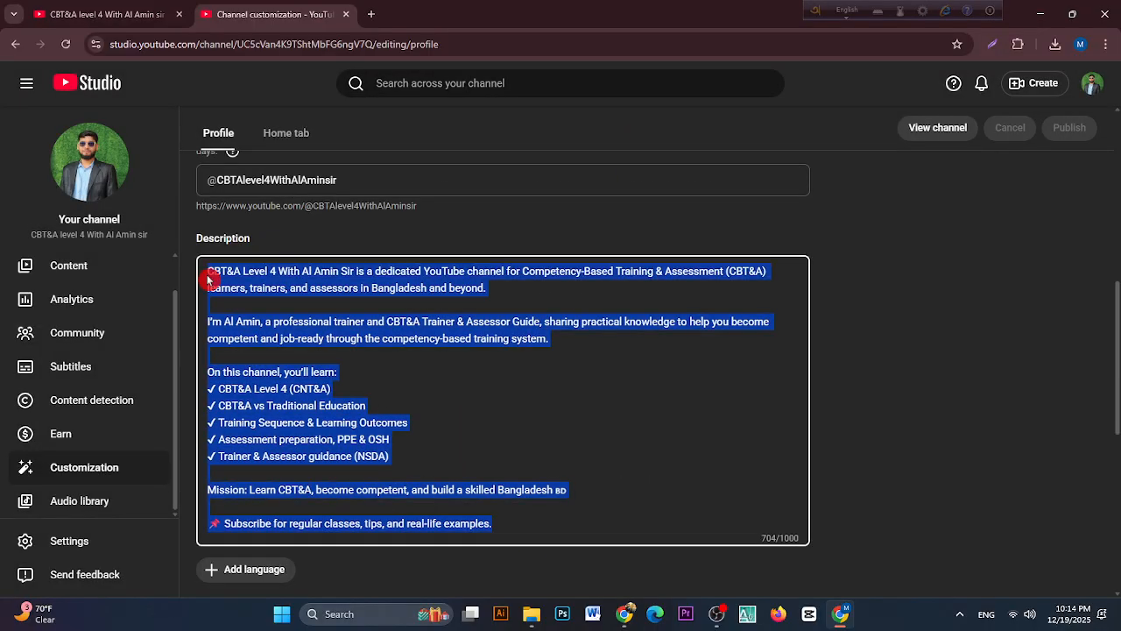
mouse_move(624, 613)
click(544, 539)
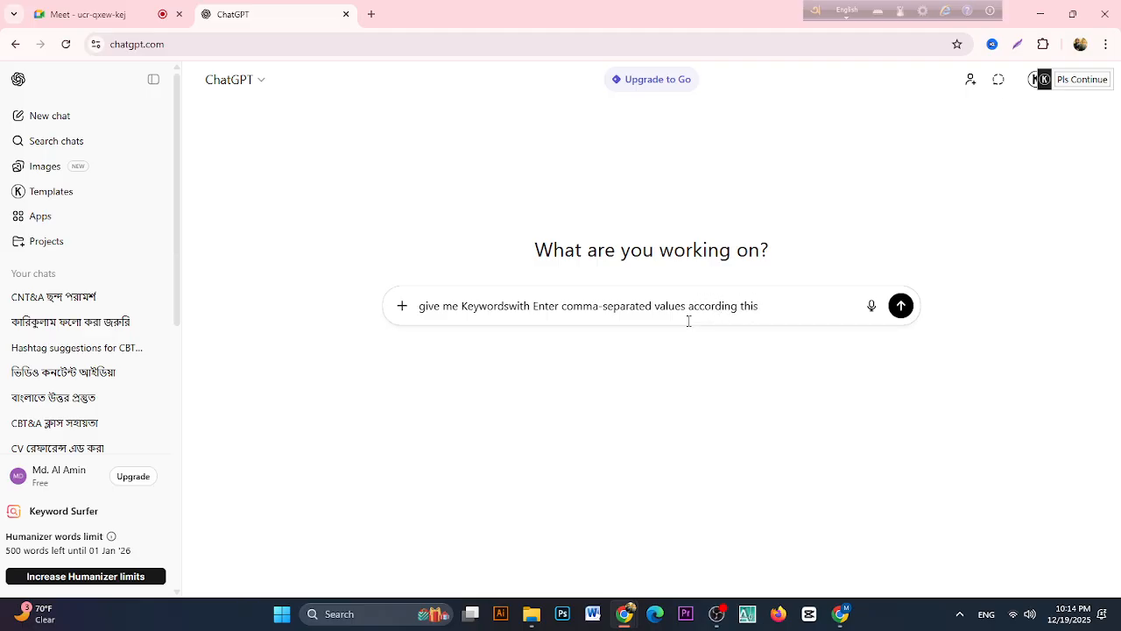
- Paste the channel description into the keyword prompt and send it, retrying after the error
key(ctrl+v)
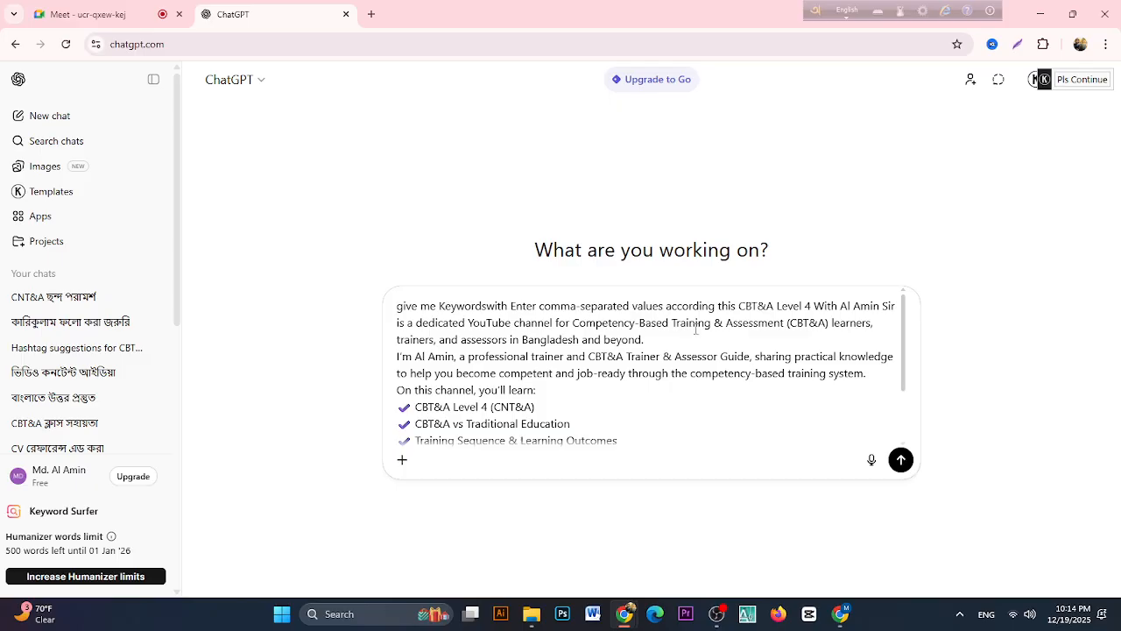
scroll(695, 328, down, 3)
click(900, 462)
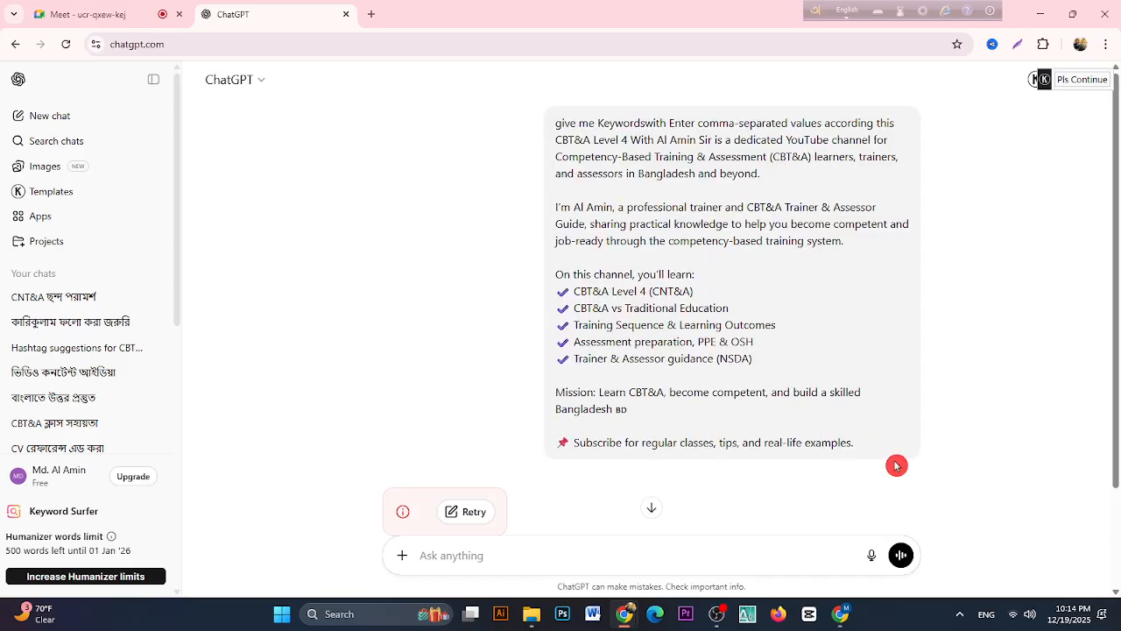
scroll(744, 432, down, 3)
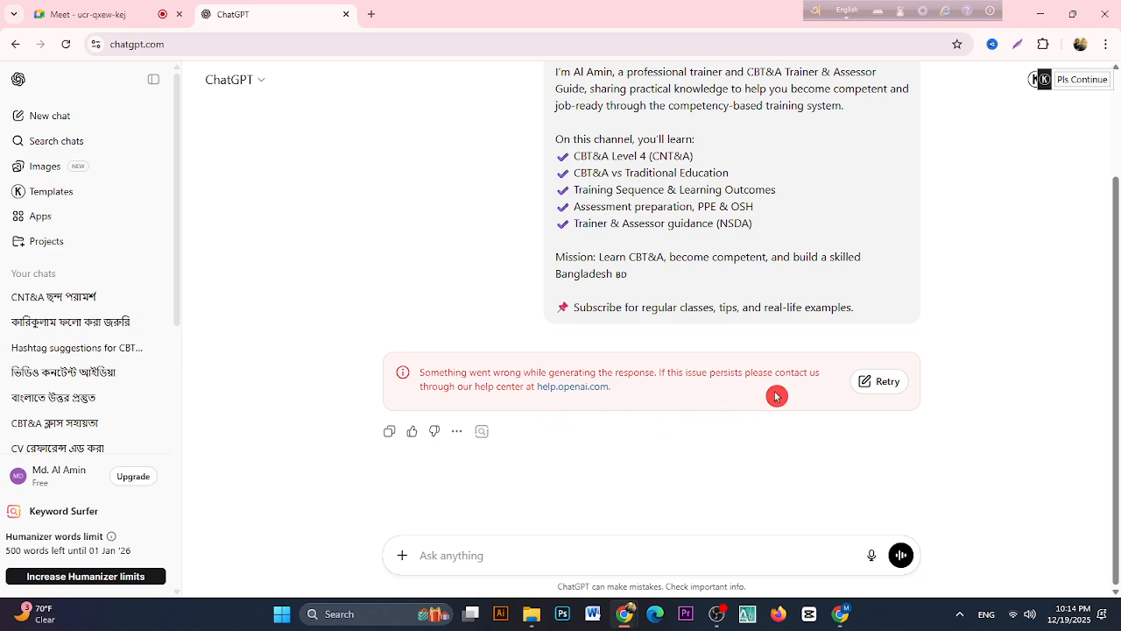
drag(856, 309, 545, 132)
key(ctrl+c)
scroll(563, 258, up, 2)
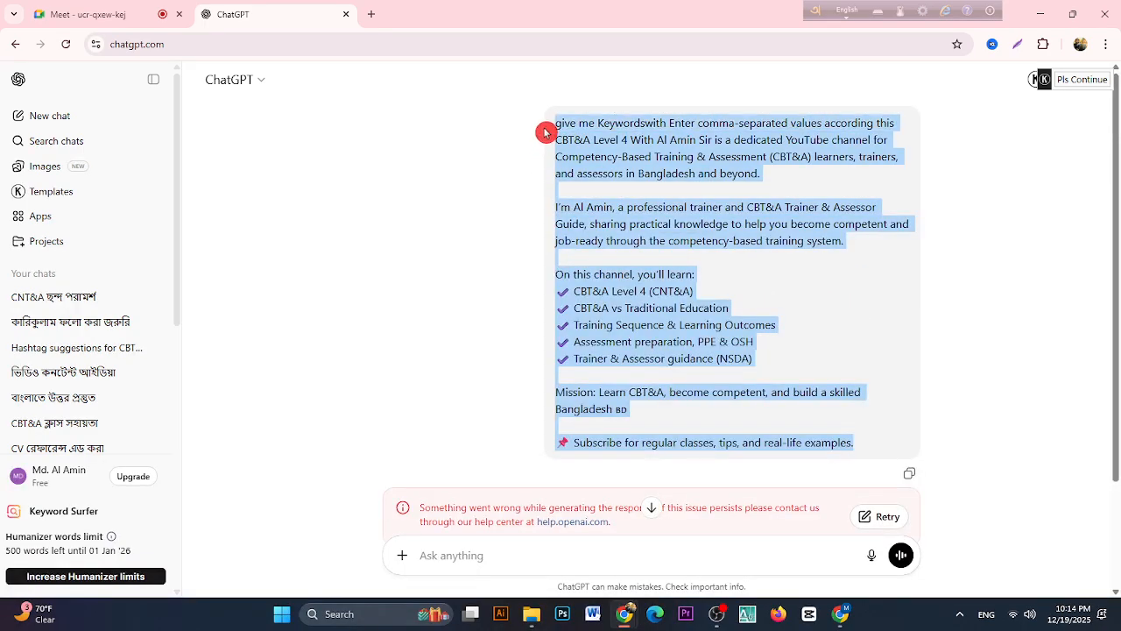
click(881, 517)
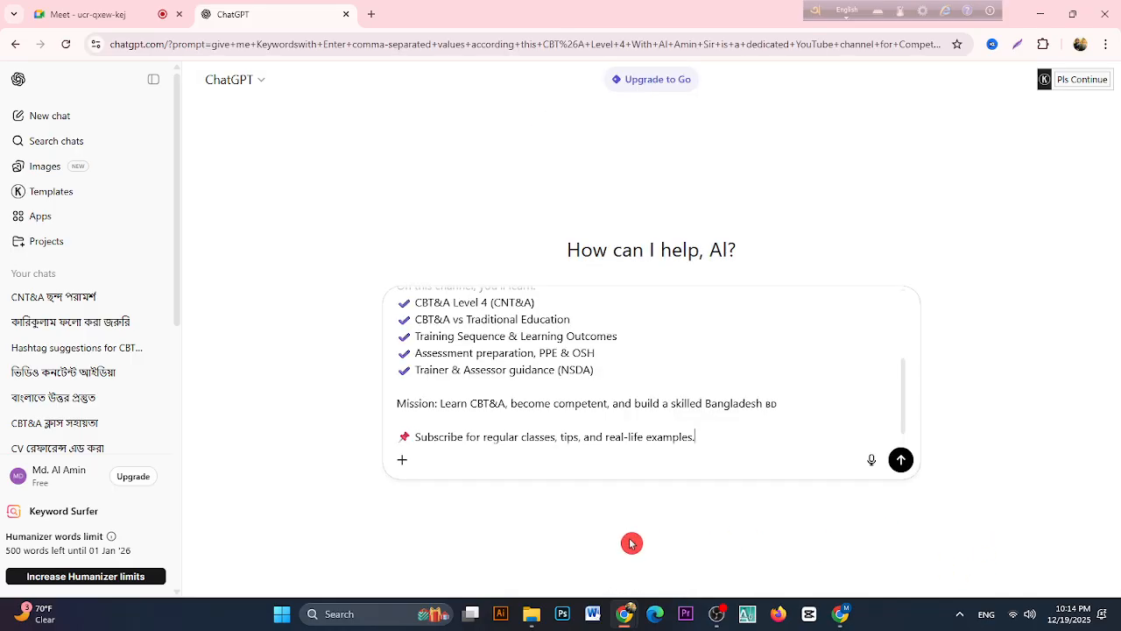
click(899, 458)
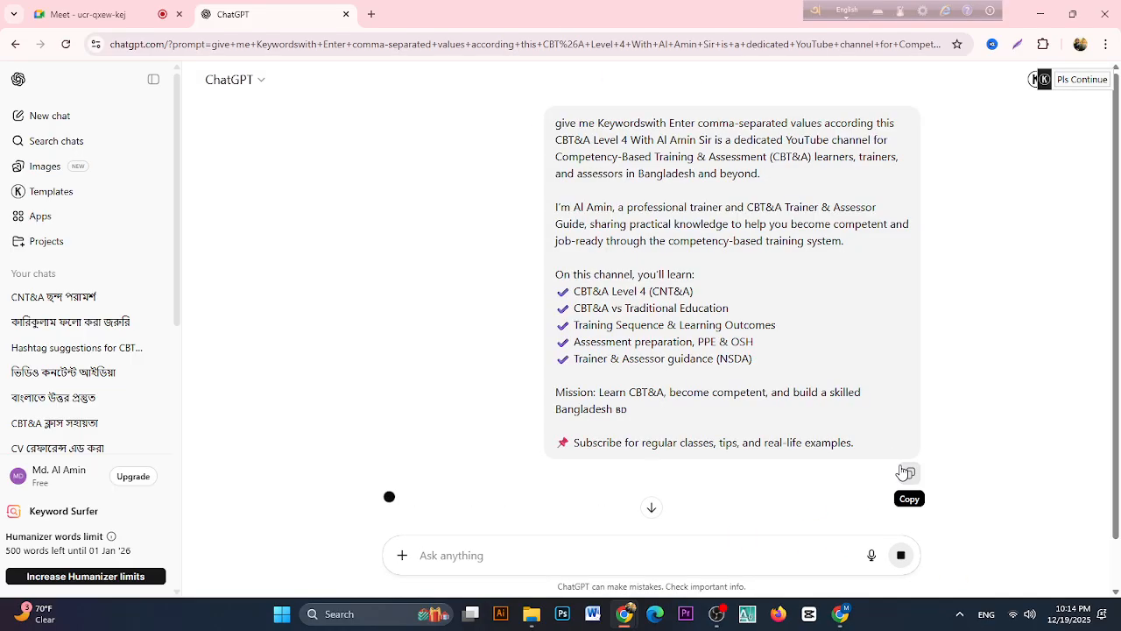
click(486, 437)
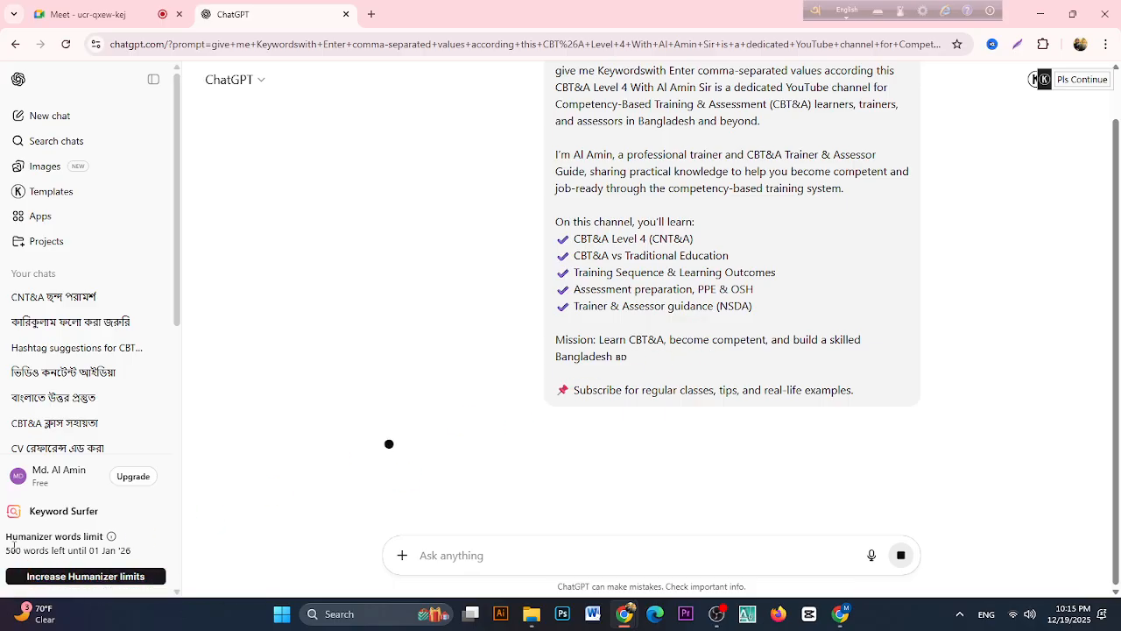
mouse_move(3, 560)
mouse_down()
mouse_move(133, 565)
mouse_move(92, 562)
mouse_up()
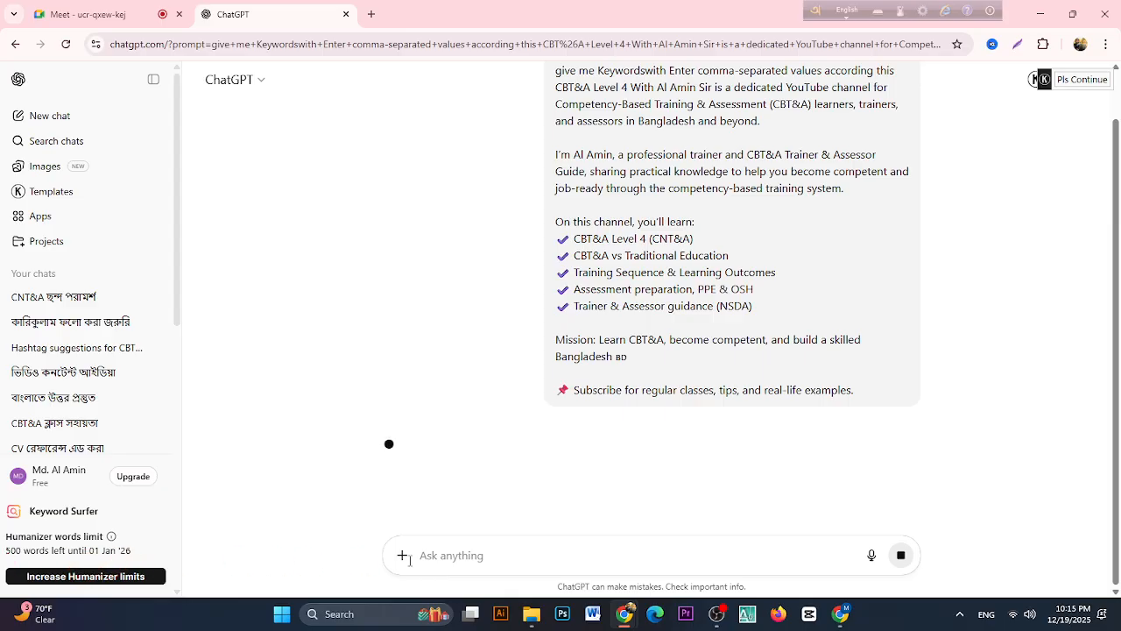
click(839, 616)
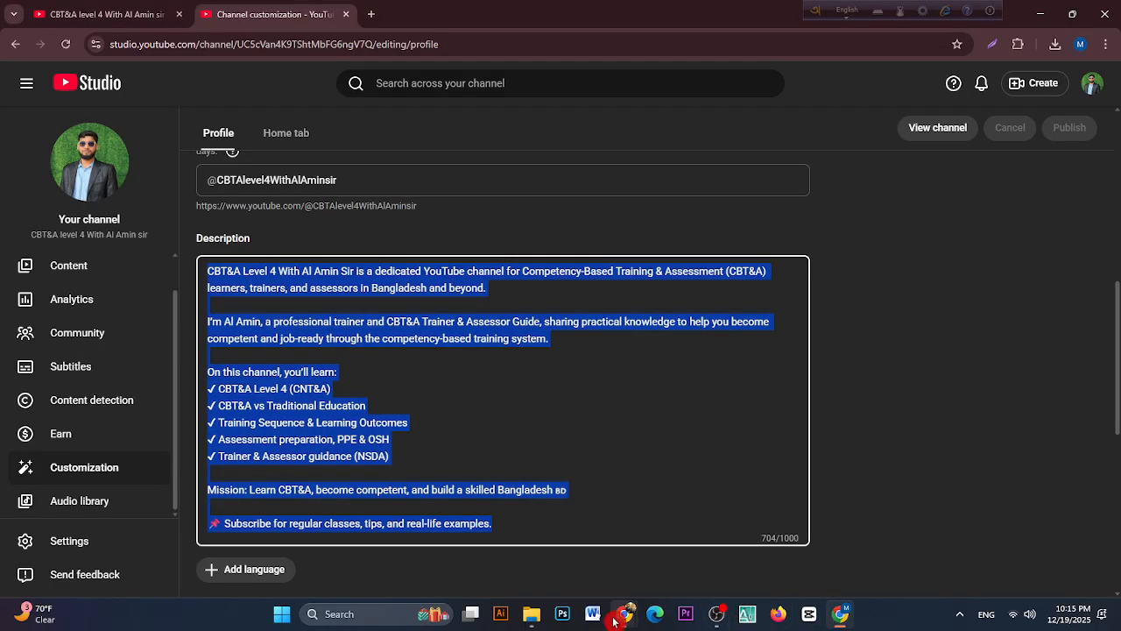
- Decline Firefox's default-browser prompt, type 'chat' in its address bar, then return to ChatGPT in Chrome
click(779, 619)
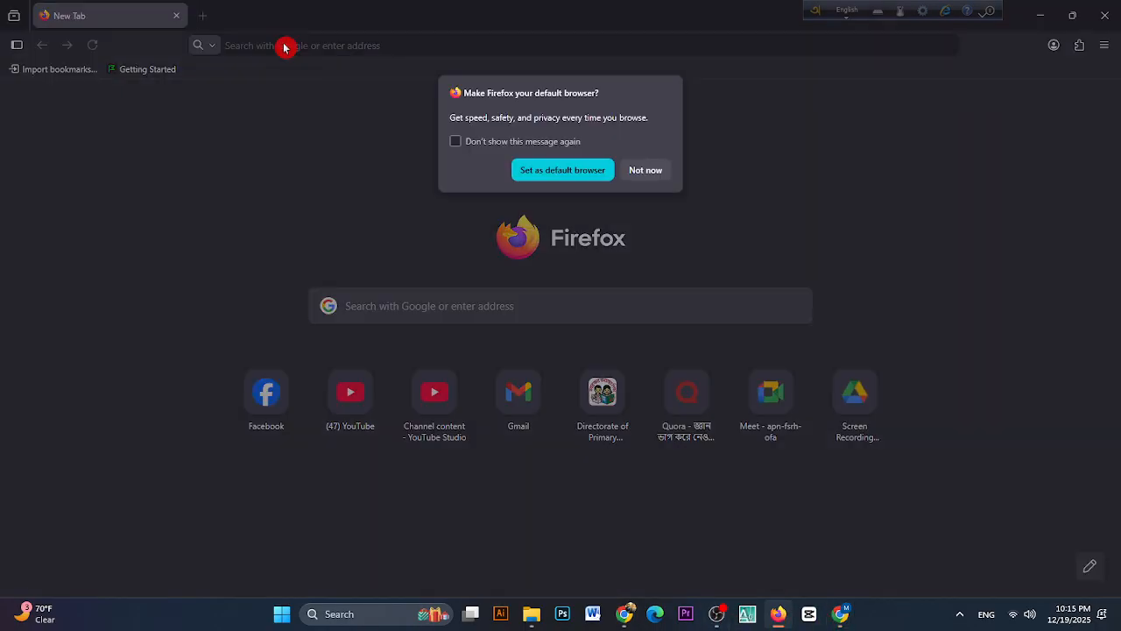
click(644, 171)
click(323, 46)
text(cgat)
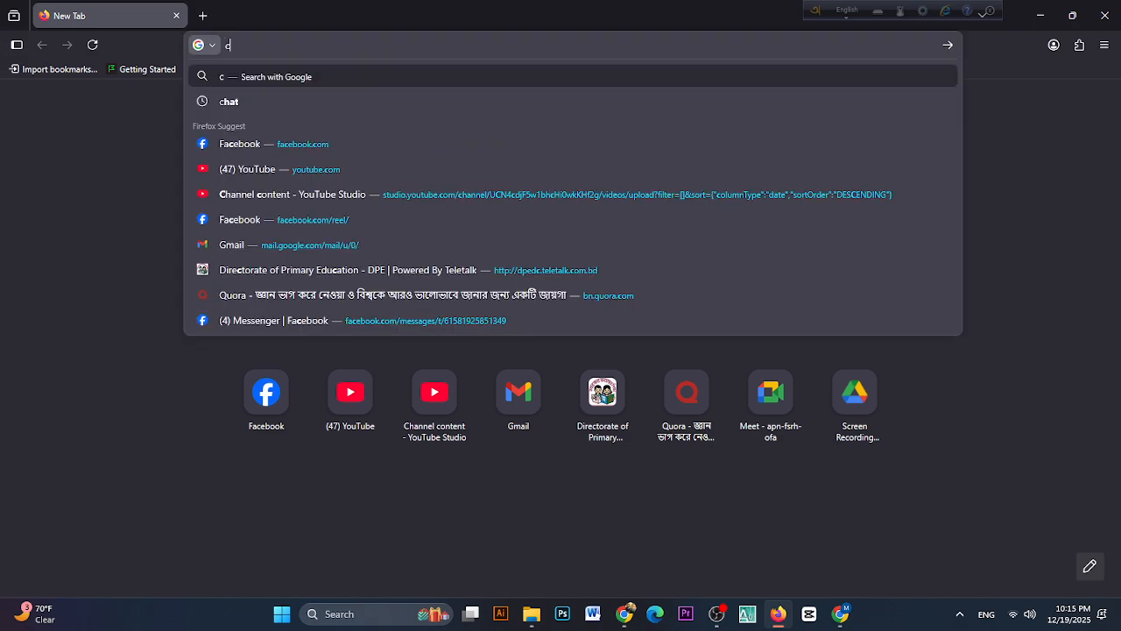
key(BackSpace)
key(BackSpace)
key(BackSpace)
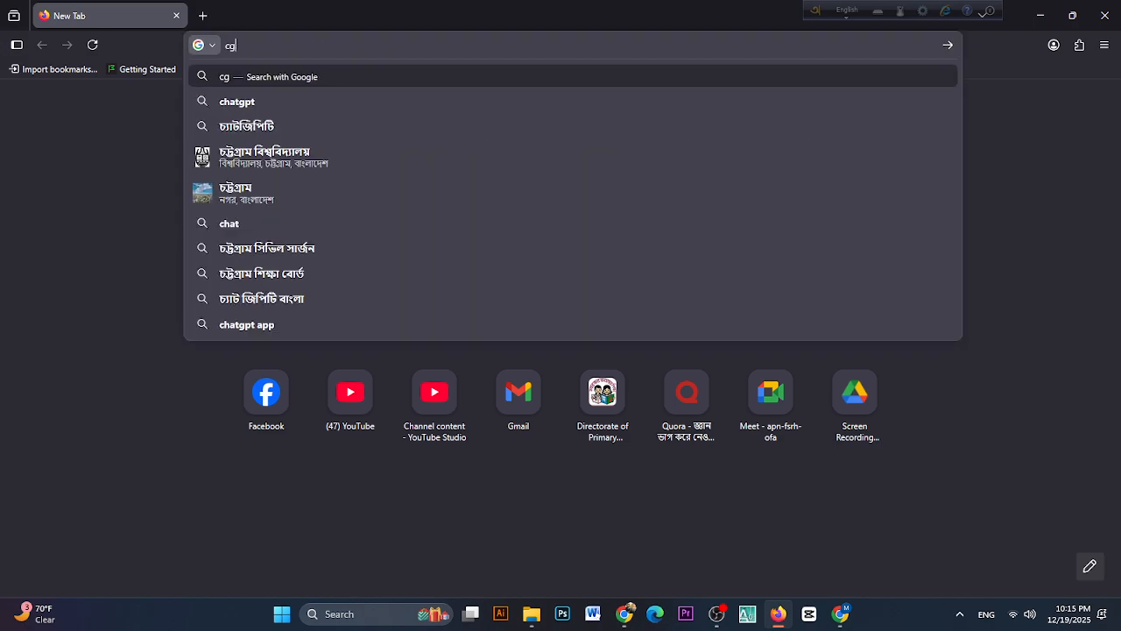
text(hat)
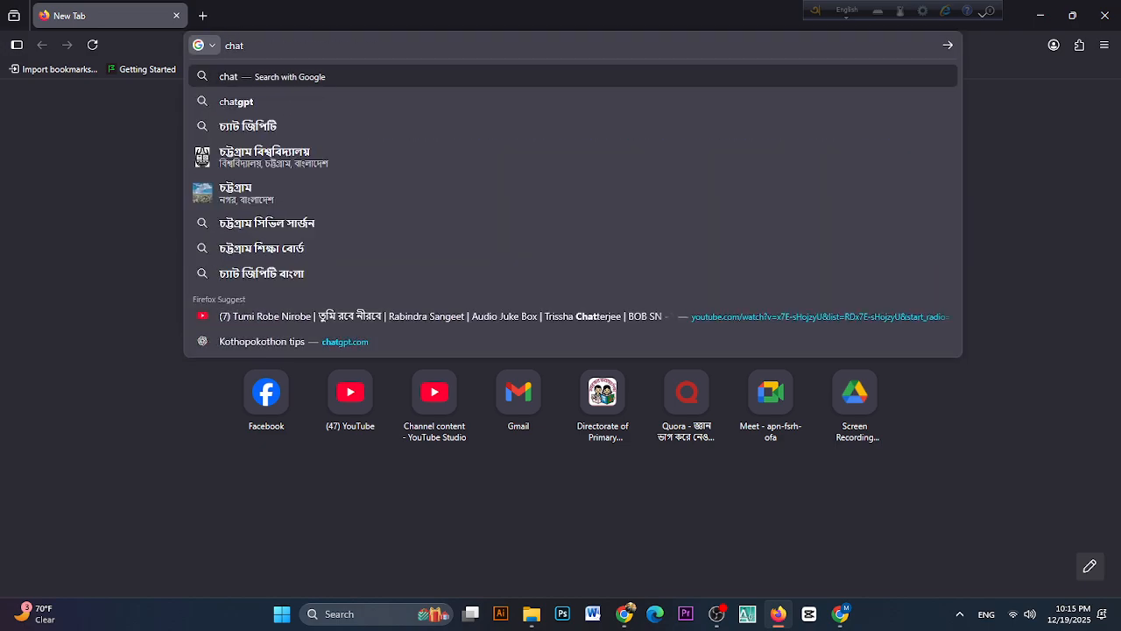
click(625, 613)
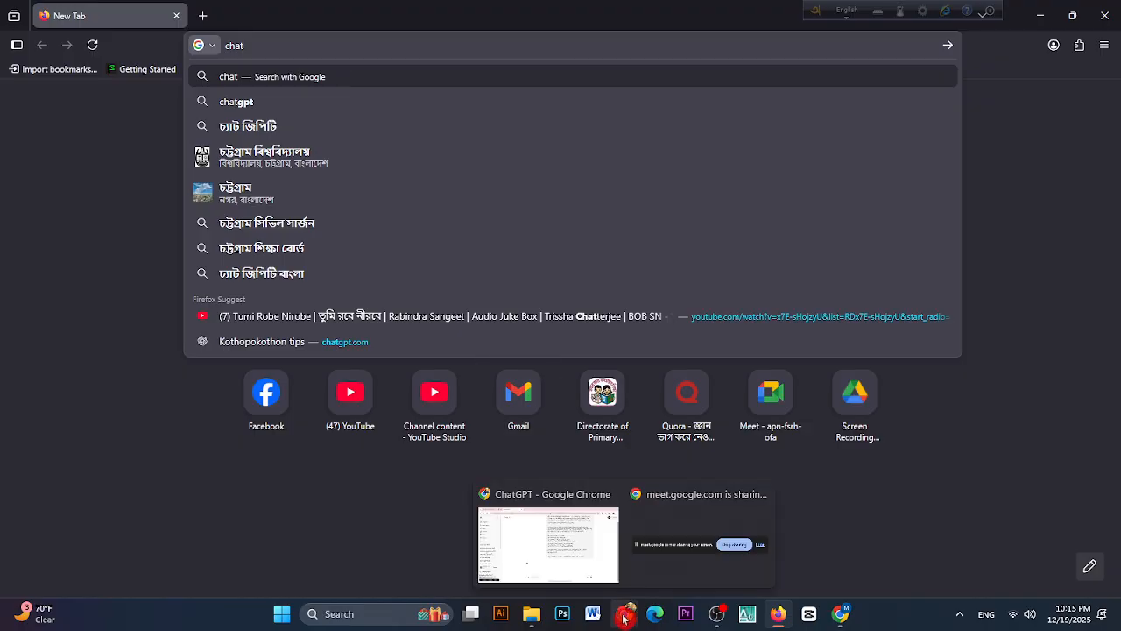
click(539, 542)
- Paste the comma-separated keyword request into a new ChatGPT chat, send it, and collapse the sidebar
click(62, 115)
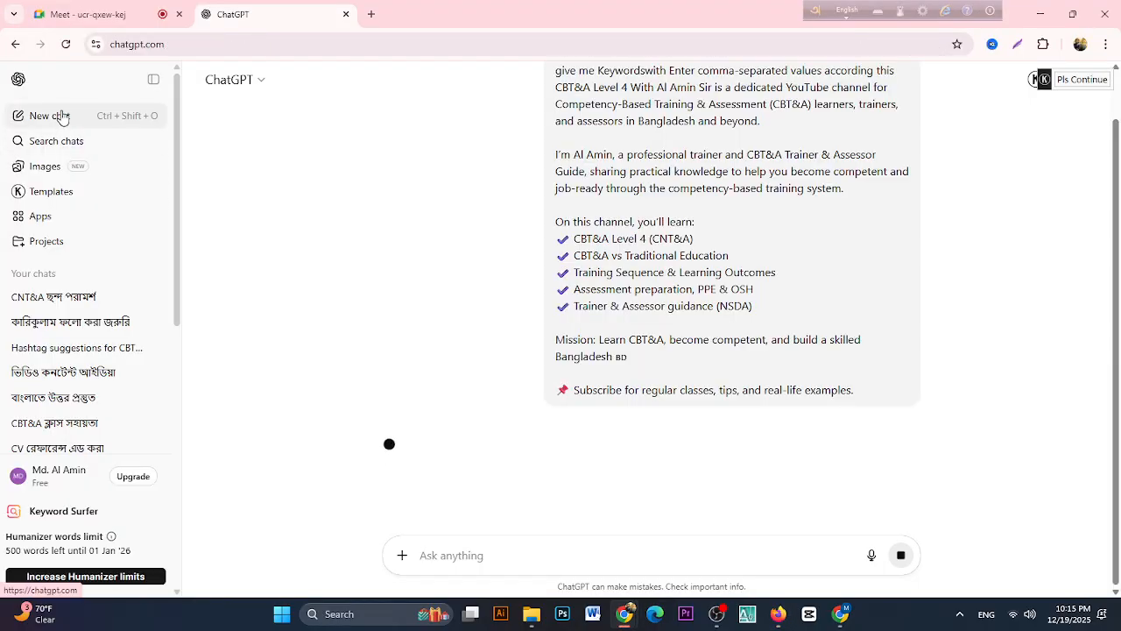
key(ctrl+v)
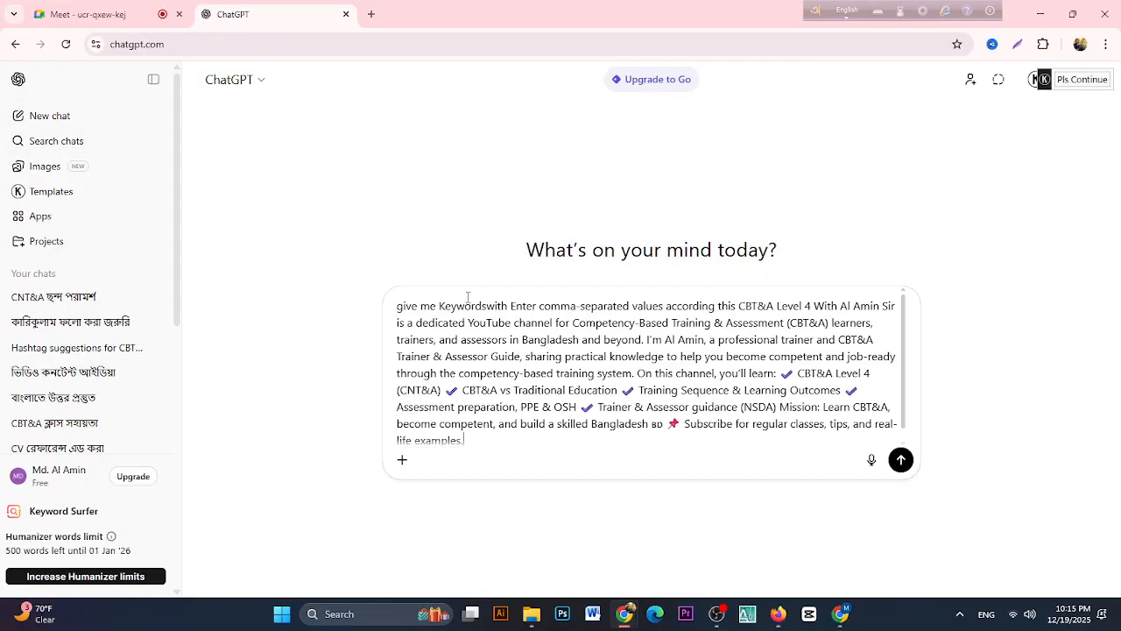
click(901, 461)
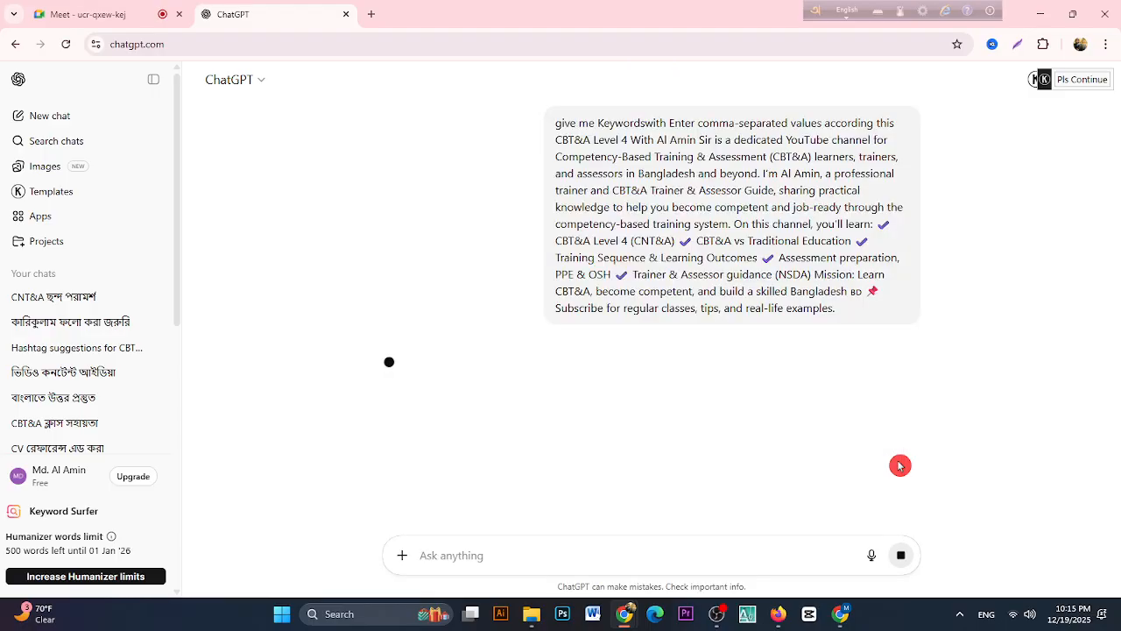
click(152, 79)
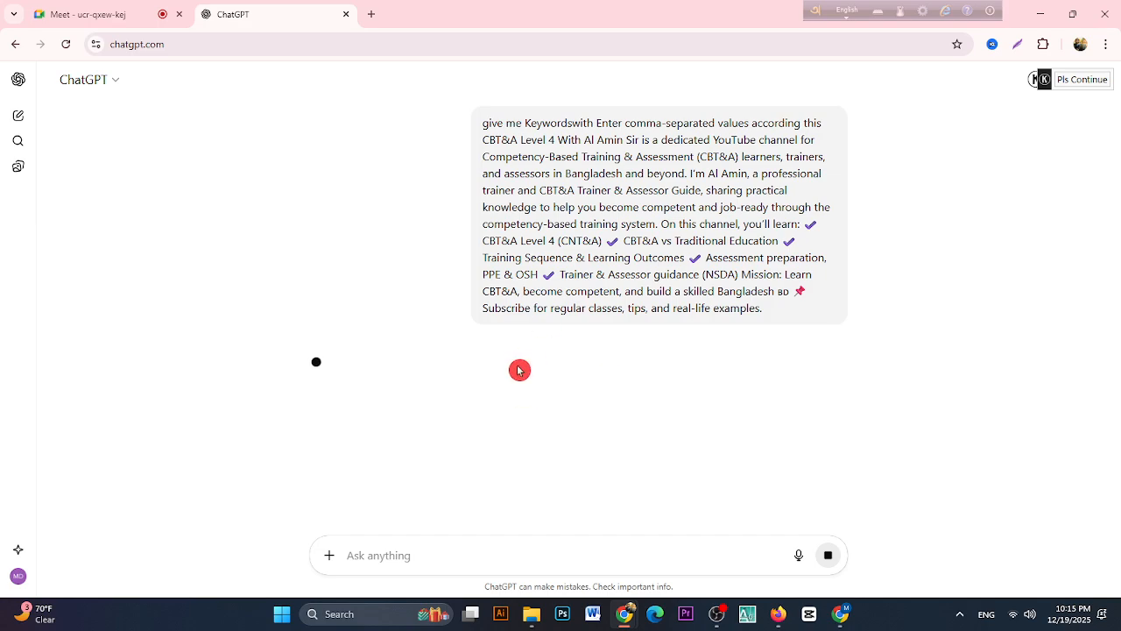
- Check the channel description in YouTube Studio, then go back to the ChatGPT window
mouse_move(837, 622)
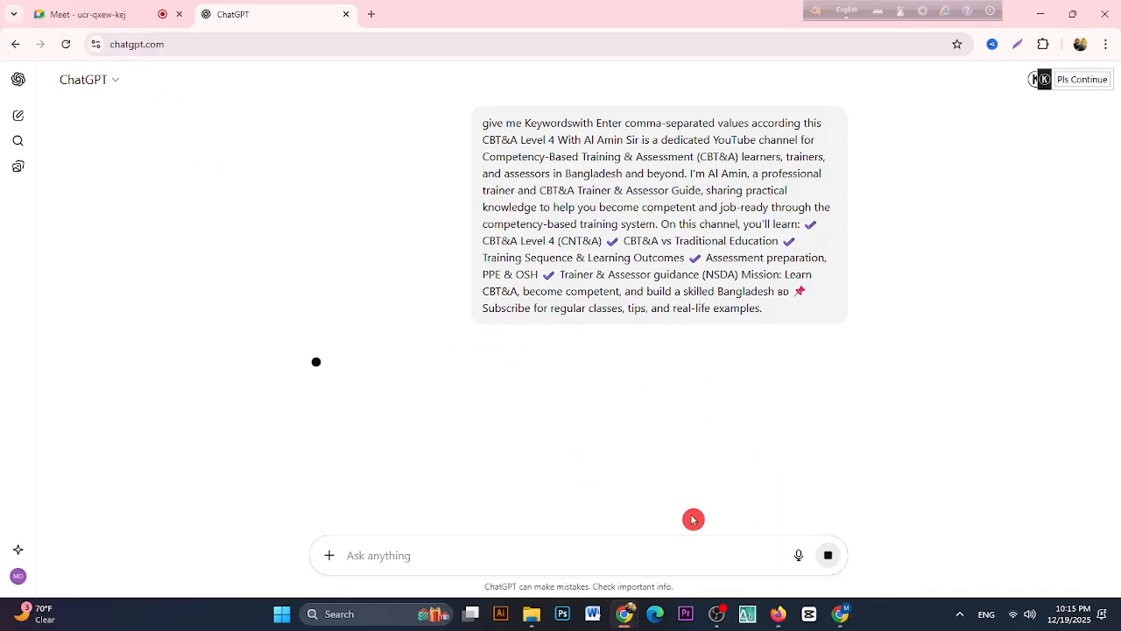
click(843, 616)
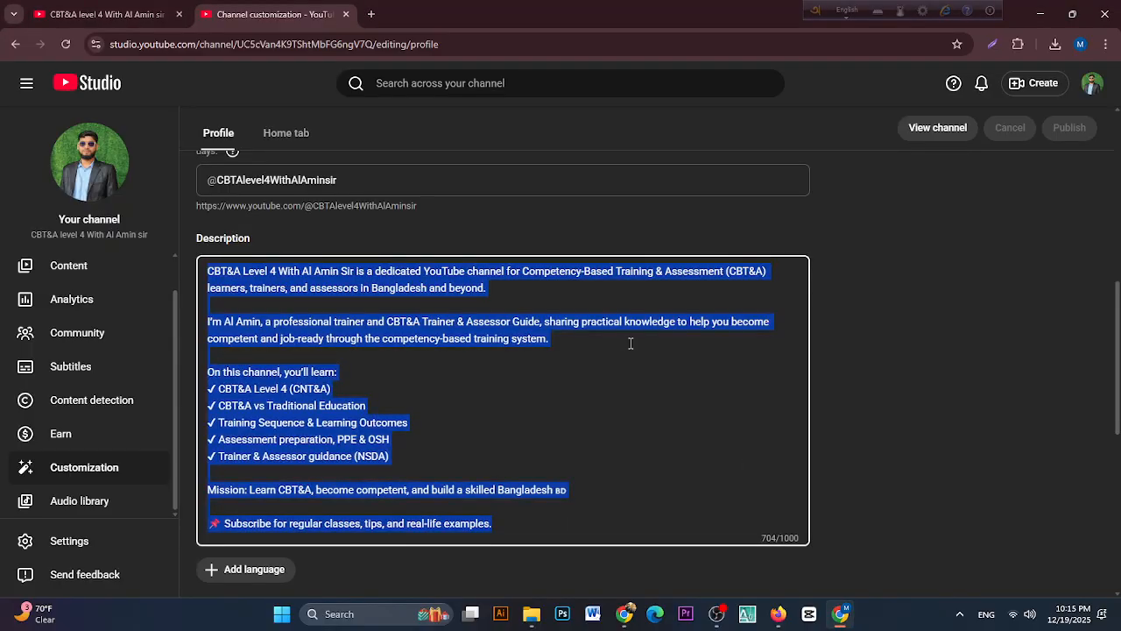
click(477, 330)
mouse_move(625, 613)
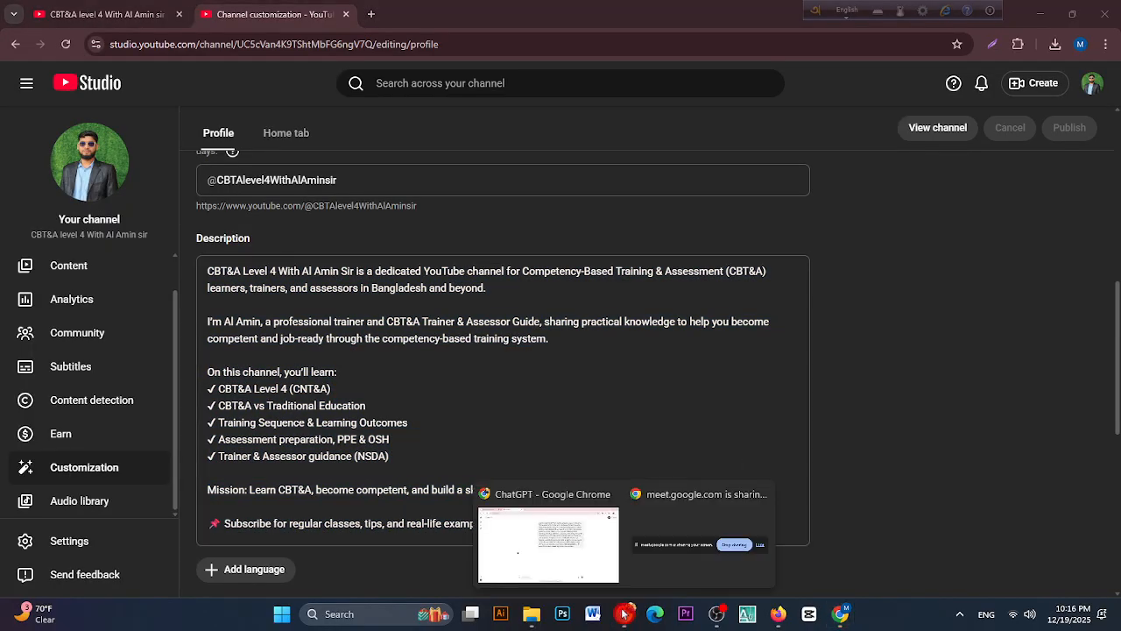
click(545, 531)
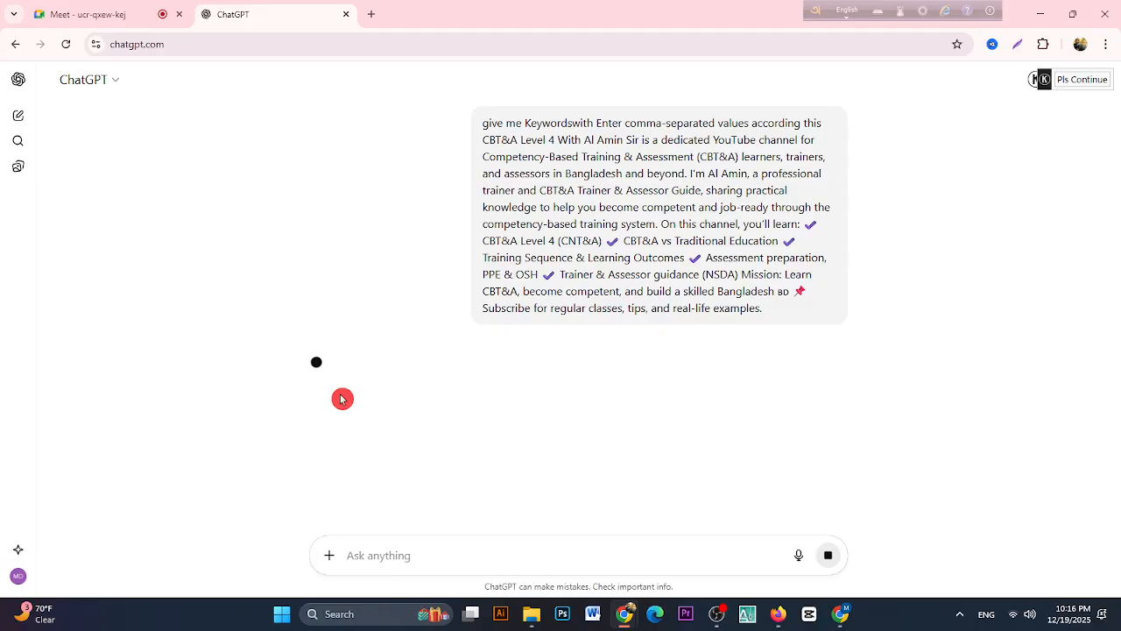
- Resend the pasted keyword request in a fresh ChatGPT chat
click(19, 119)
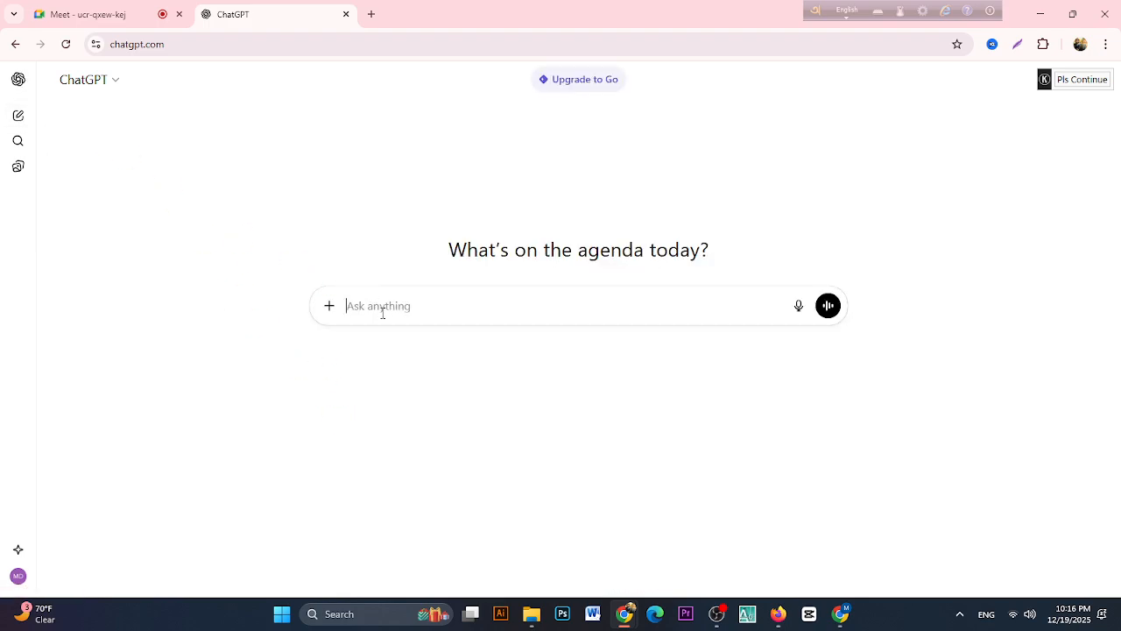
text(give me Keywordswith Enter comma-separated values according this CBT&A Level 4 With Al Amin Sir is a dedicated YouTube channel for Competency-Based Training & Assessment (CBT&A) learners, trainers, and assessors in Bangladesh and beyond. I’m Al Amin, a professional trainer and CBT&A Trainer & Assessor Guide, sharing practical knowledge to help you become competent and job-ready through the competency-based training system. On this channel, you’ll learn: ✔ CBT&A Level 4 (CNT&A) ✔ CBT&A vs Traditional Education ✔ Training Sequence & Learning Outcomes ✔ Assessment preparation, PPE & OSH ✔ Trainer & Assessor guidance (NSDA) Mission: Learn CBT&A, become competent, and build a skilled Bangladesh 🇧🇩 📌 Subscribe for regular classes, tips, and real-life examples.)
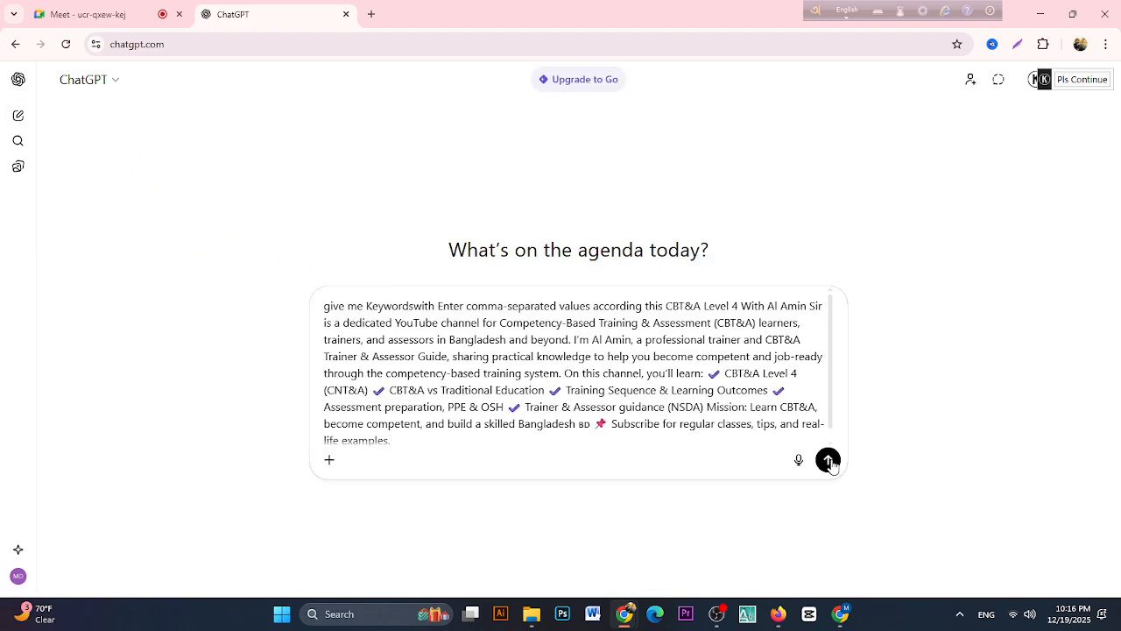
click(828, 461)
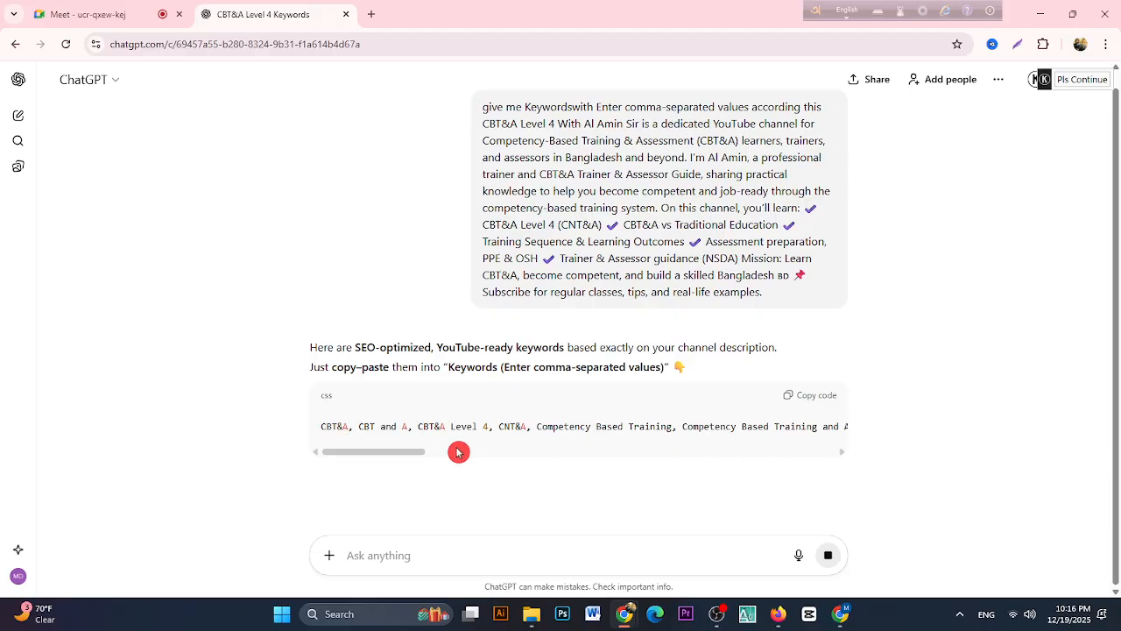
- Copy the returned keyword list starting 'CBT&A, CBT and A' and switch back to YouTube Studio
drag(378, 454, 200, 453)
click(801, 402)
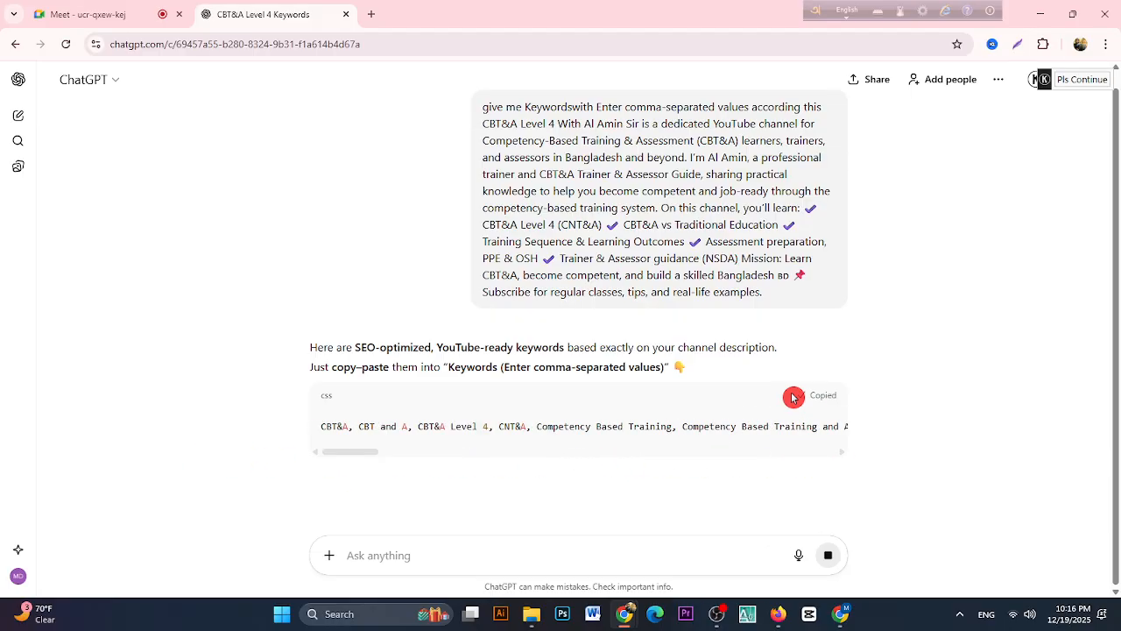
click(840, 613)
- Paste the copied ChatGPT keyword list into the channel's Basic info keywords (954/500 characters)
scroll(467, 421, down, 4)
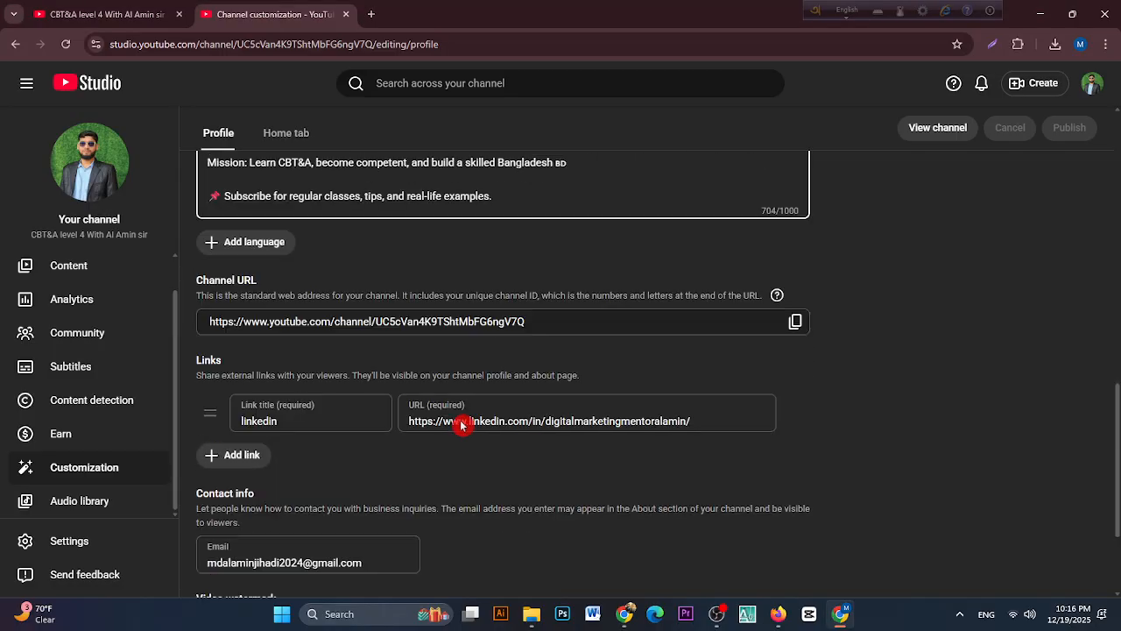
click(78, 542)
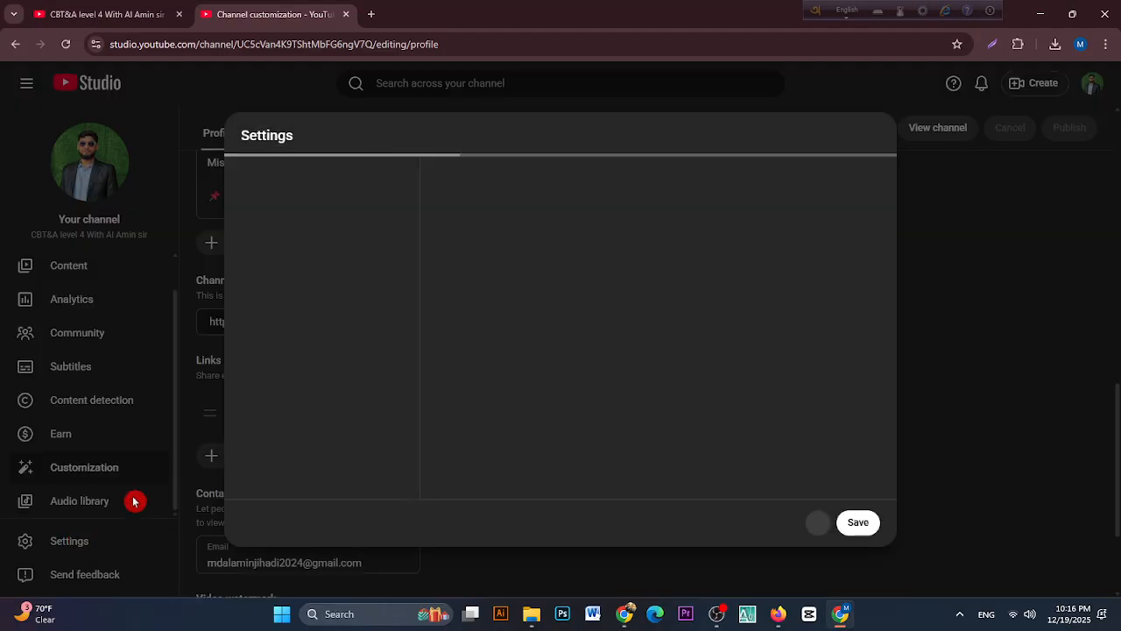
click(316, 219)
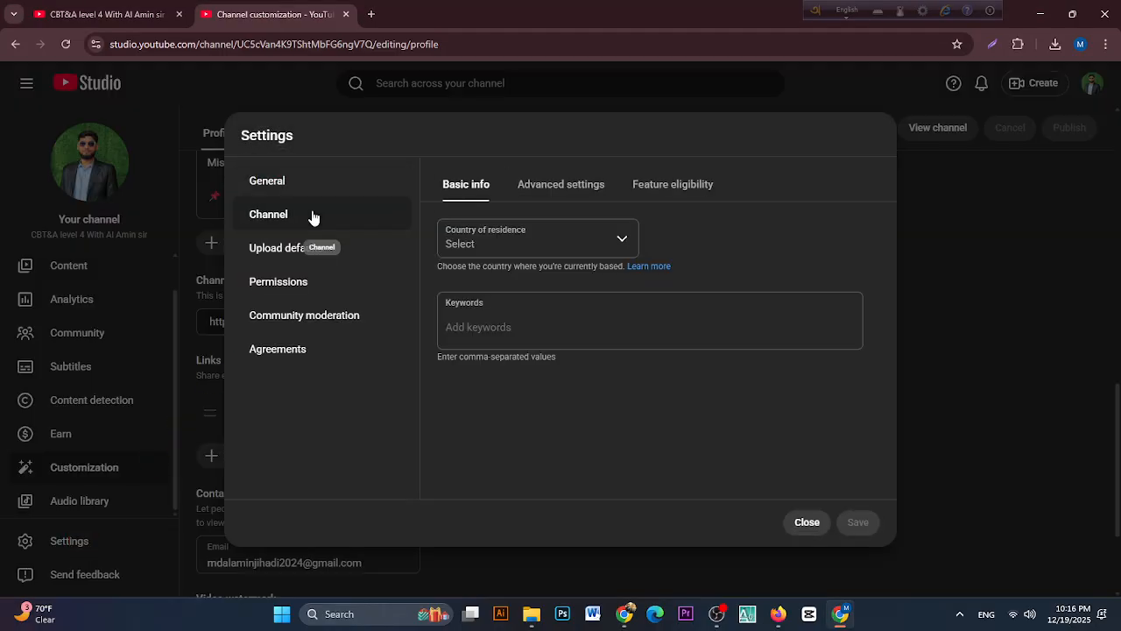
click(505, 326)
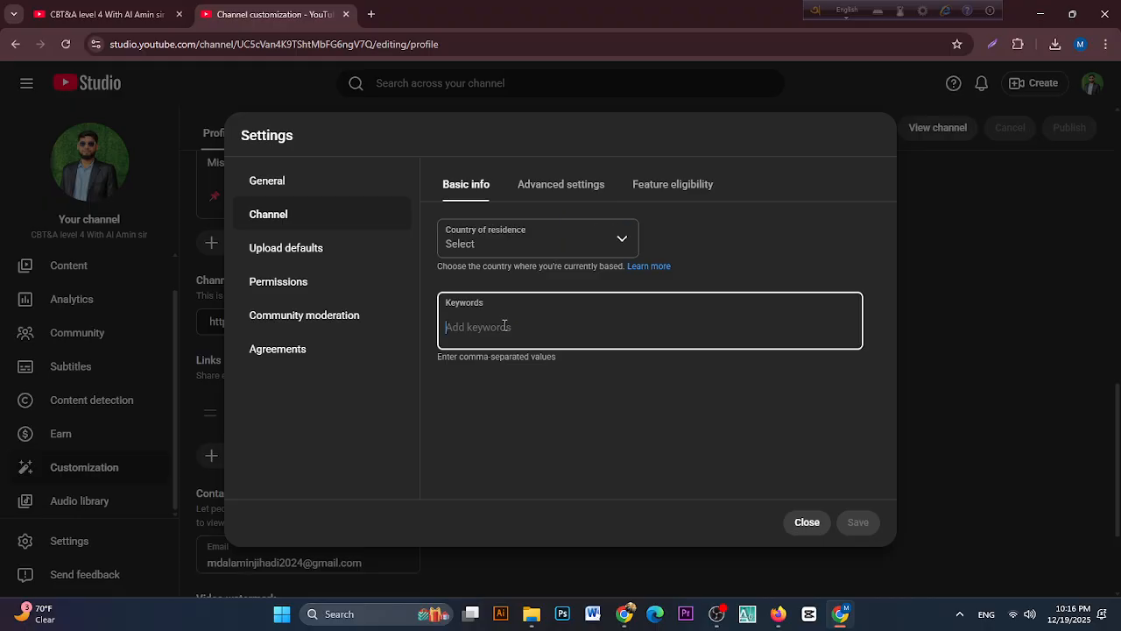
key(ctrl+v)
- Set the channel's country of residence to Bangladesh
click(494, 243)
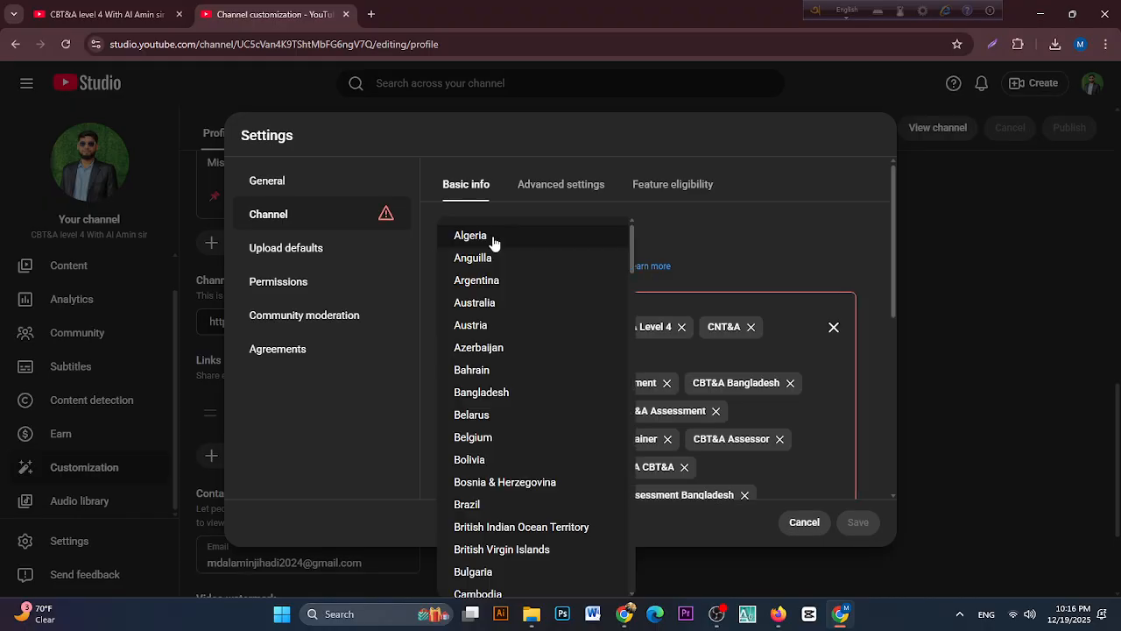
click(491, 394)
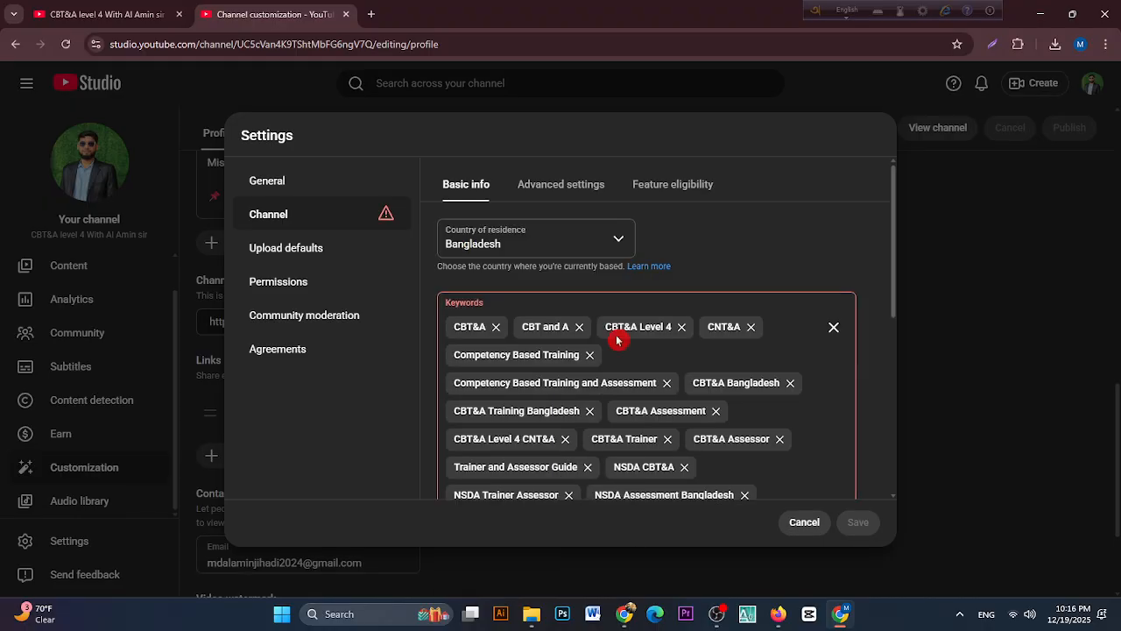
scroll(648, 320, down, 5)
scroll(666, 324, down, 1)
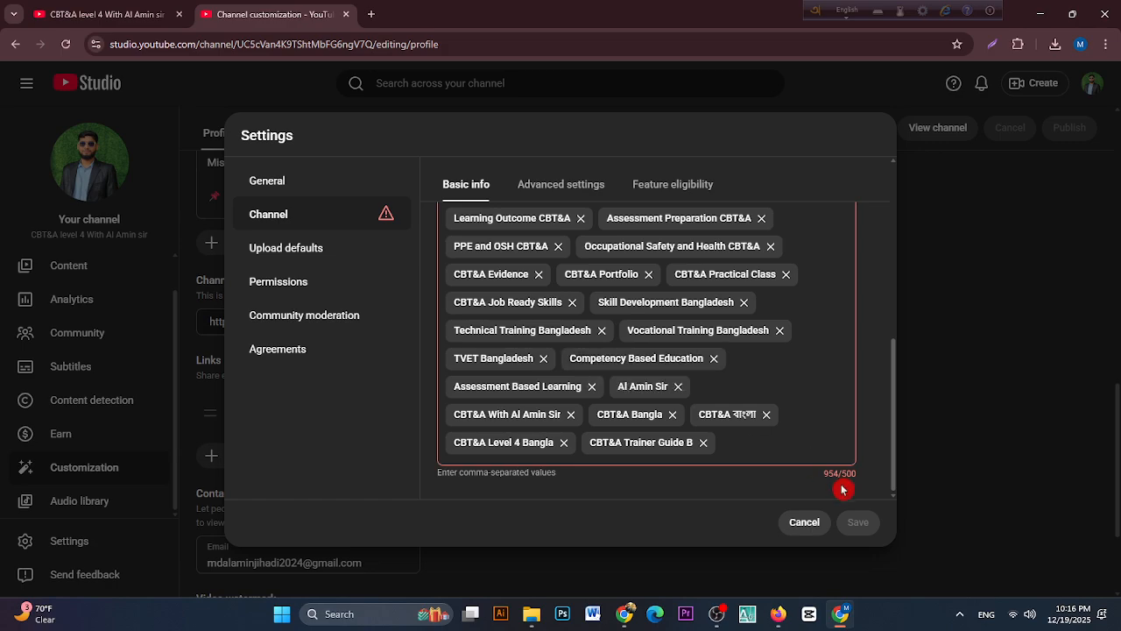
- Remove excess keywords such as 'CBT&A Level 4 Bangla', 'NSDA Assessment Bangladesh' and 'Skill Development Bangladesh'
click(565, 443)
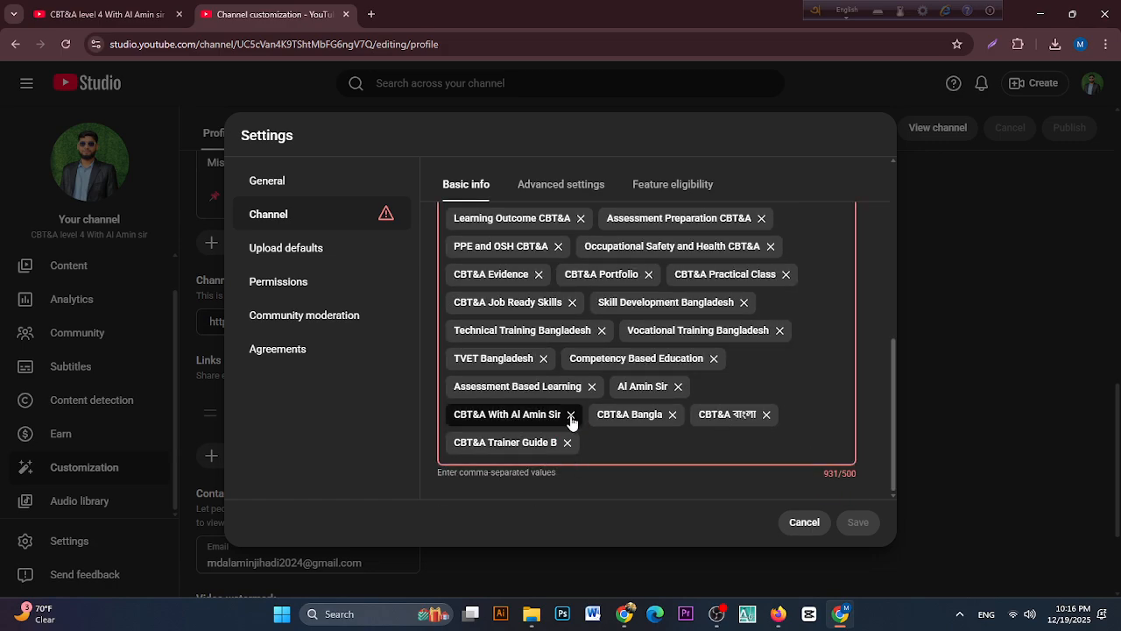
click(571, 416)
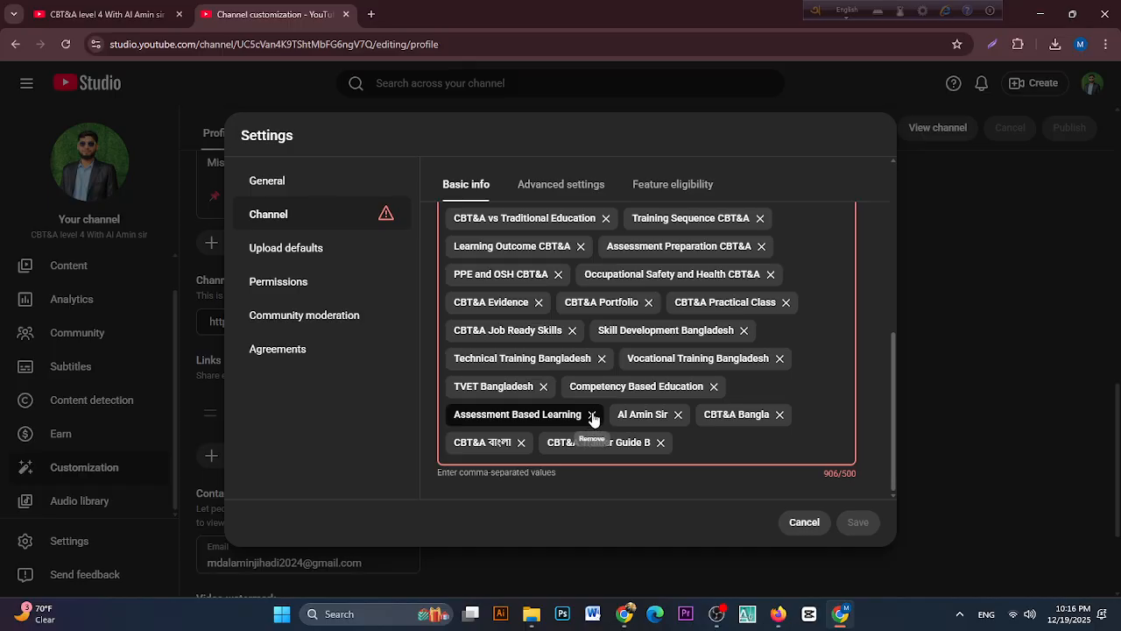
click(592, 415)
scroll(540, 365, up, 2)
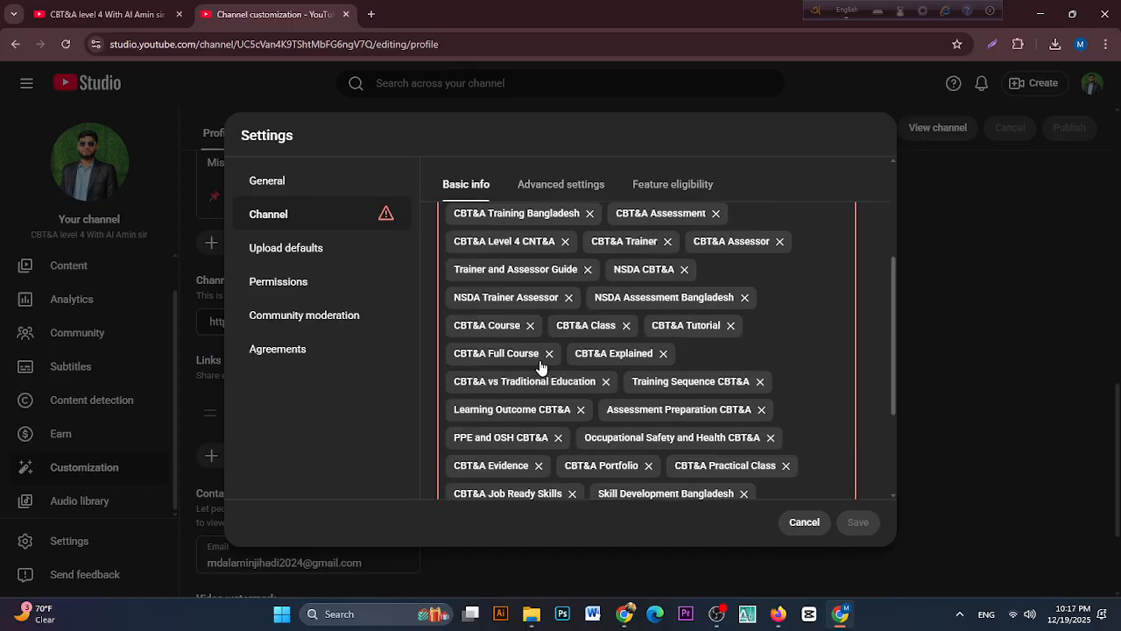
click(743, 299)
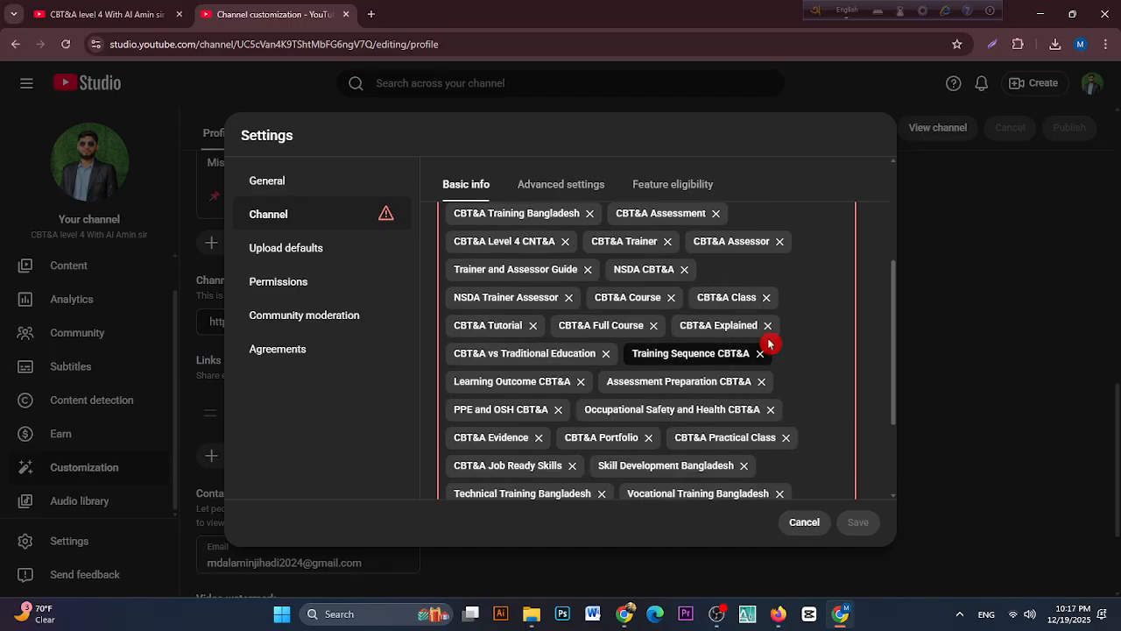
click(767, 326)
click(605, 355)
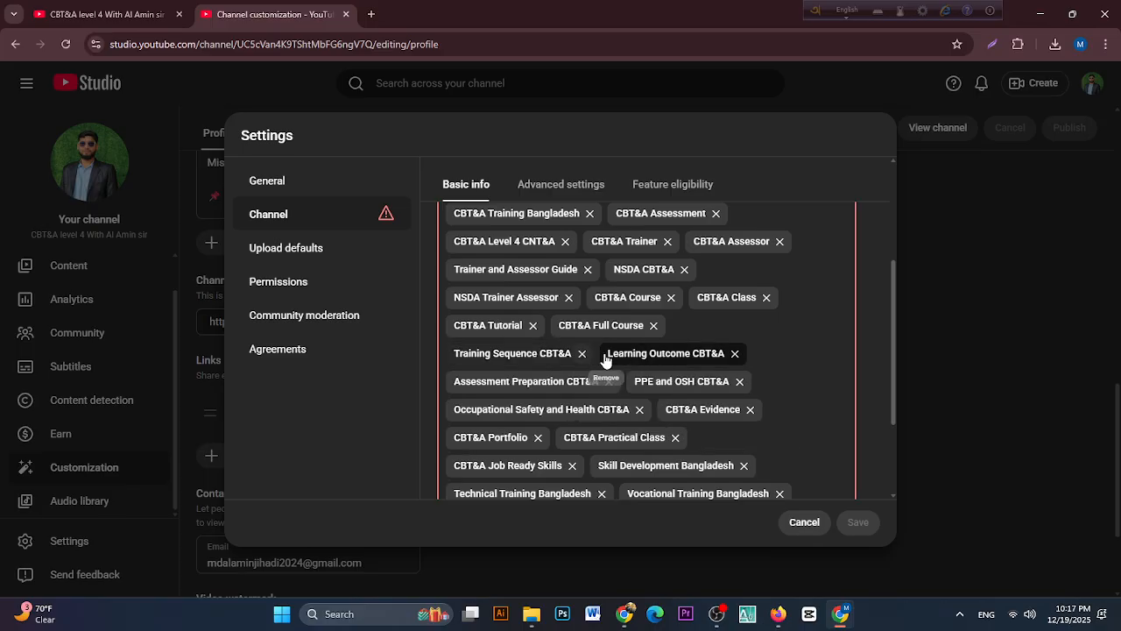
click(609, 382)
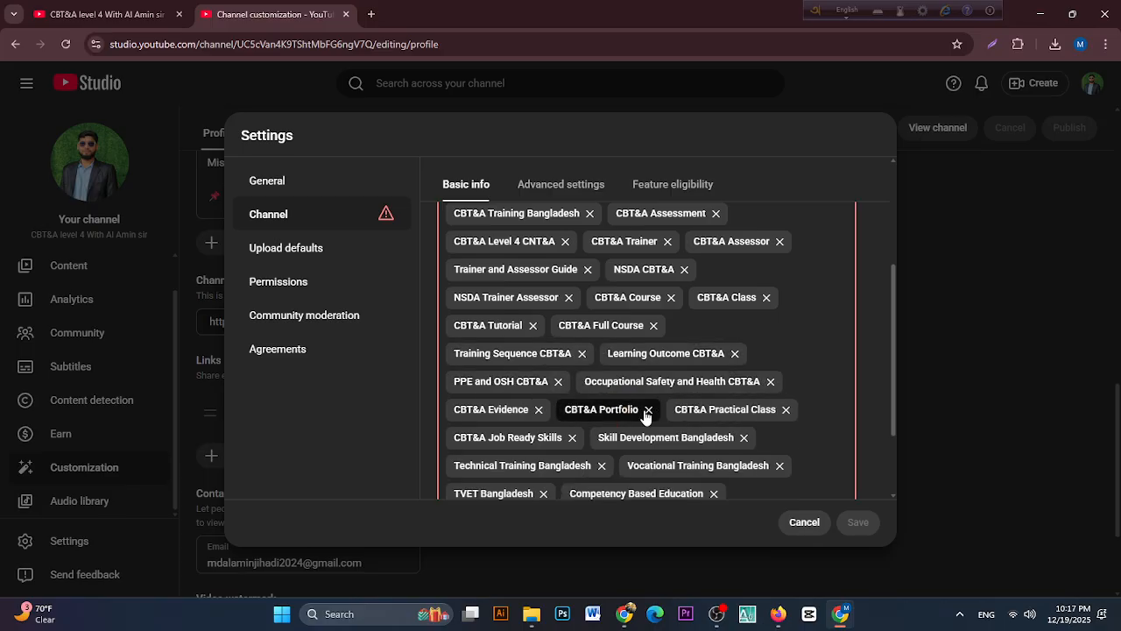
click(770, 381)
click(777, 437)
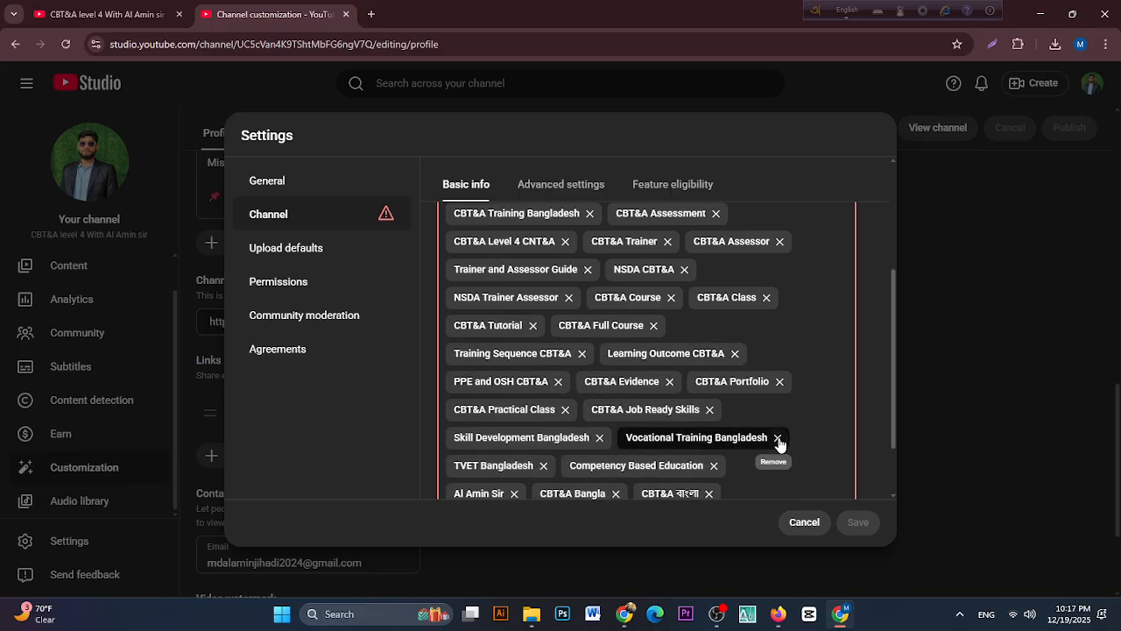
click(600, 438)
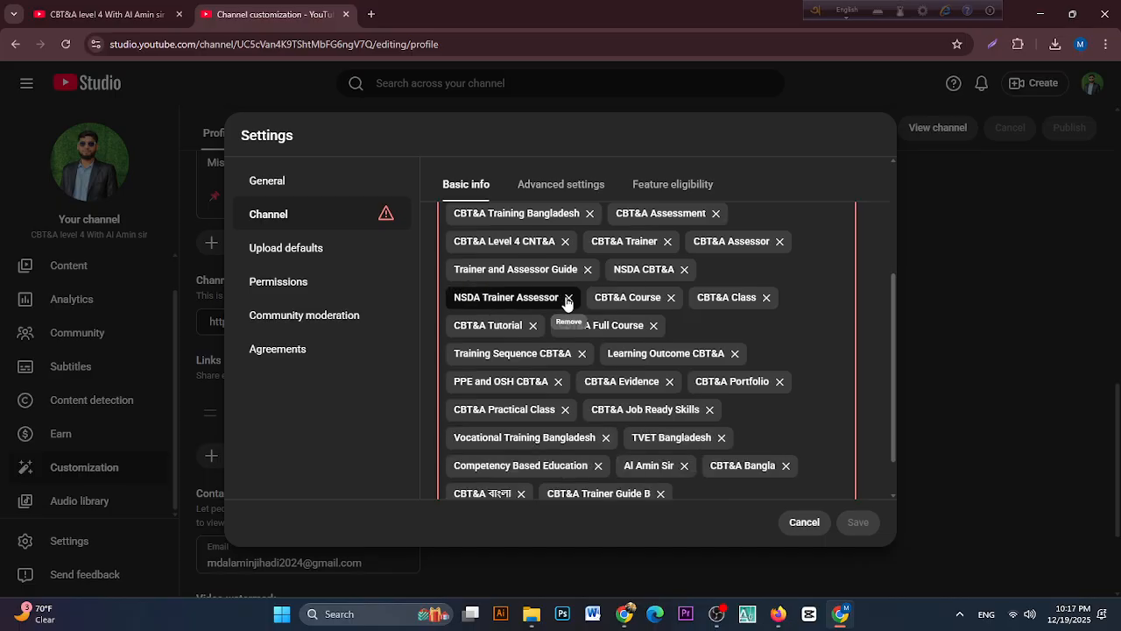
click(567, 299)
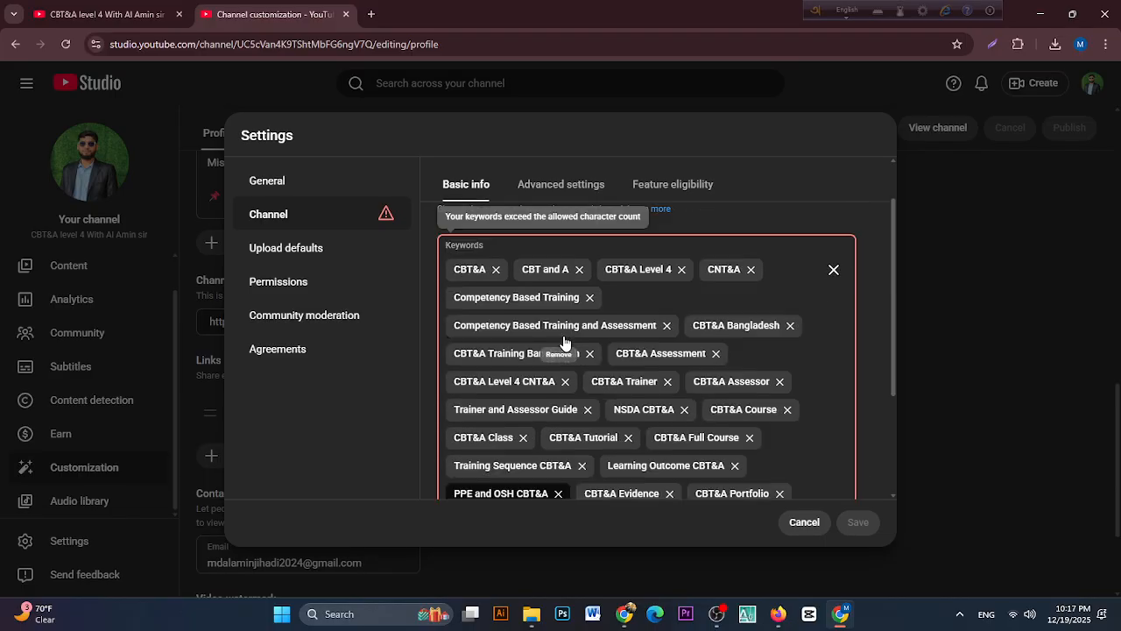
click(670, 333)
- Remove more keywords, including 'CBT&A Portfolio', 'PPE and OSH CBT&A' and 'CBT&A Job Ready Skills'
scroll(656, 357, down, 3)
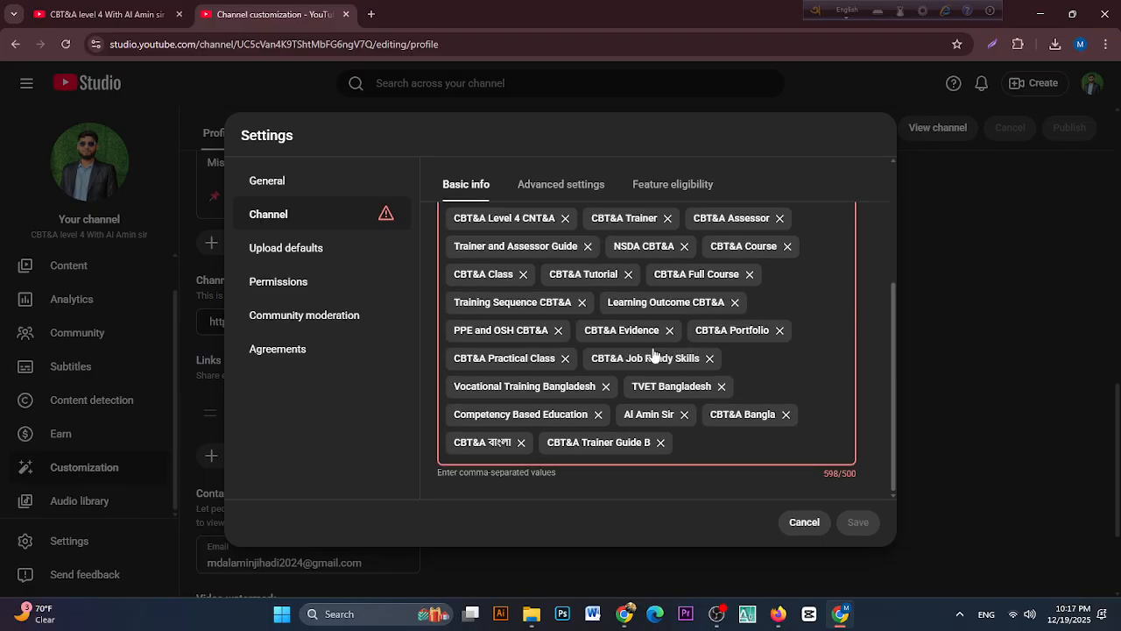
click(780, 333)
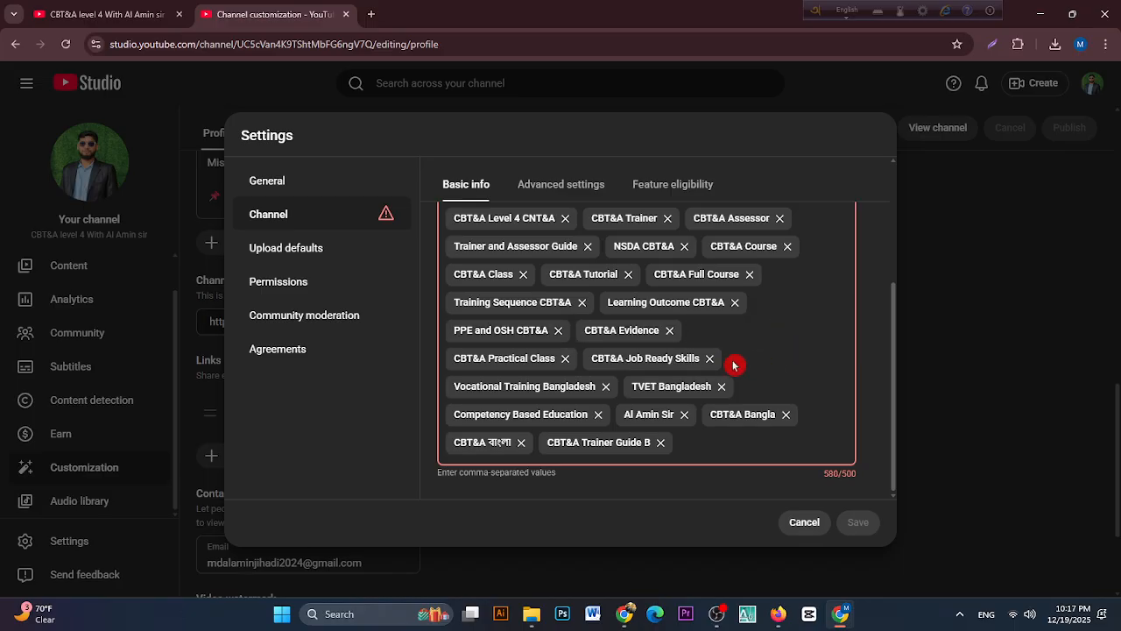
click(558, 330)
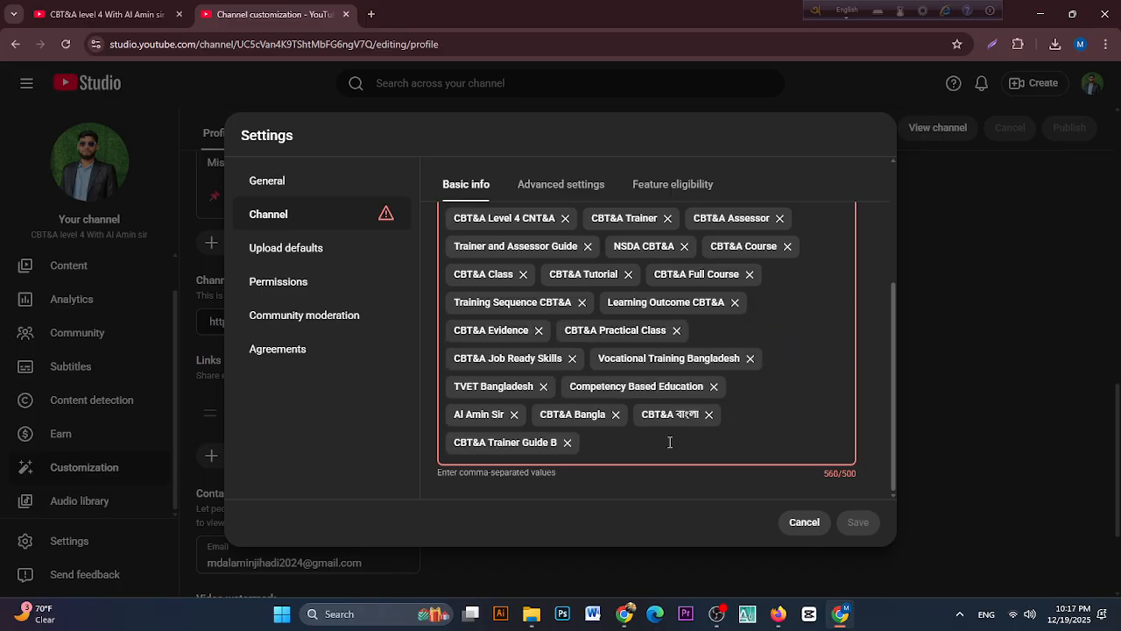
click(568, 445)
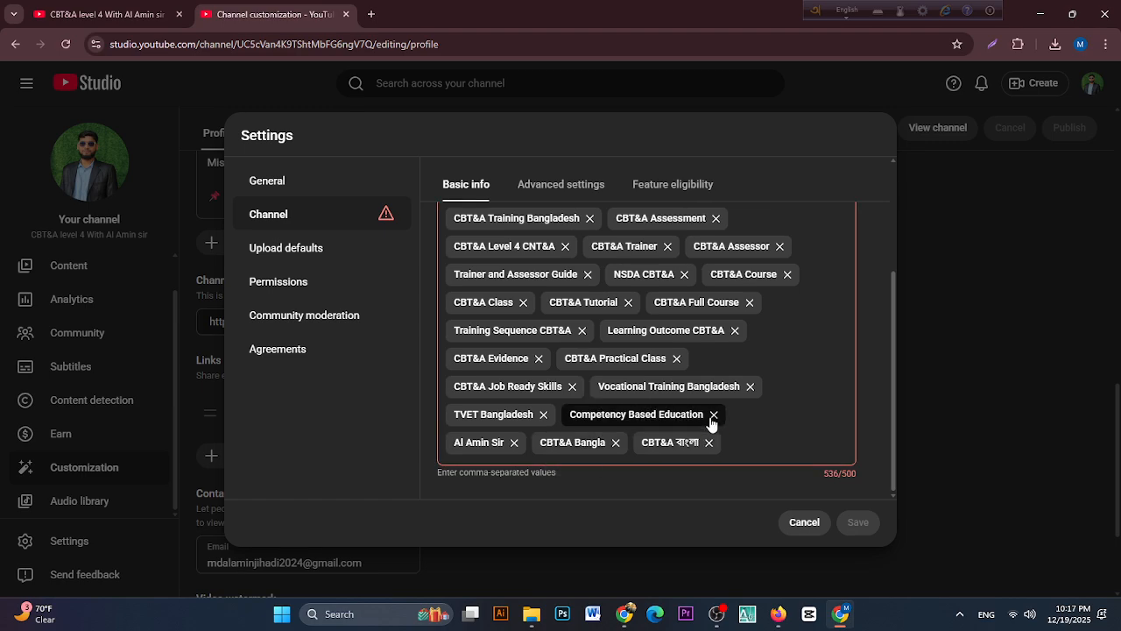
click(716, 415)
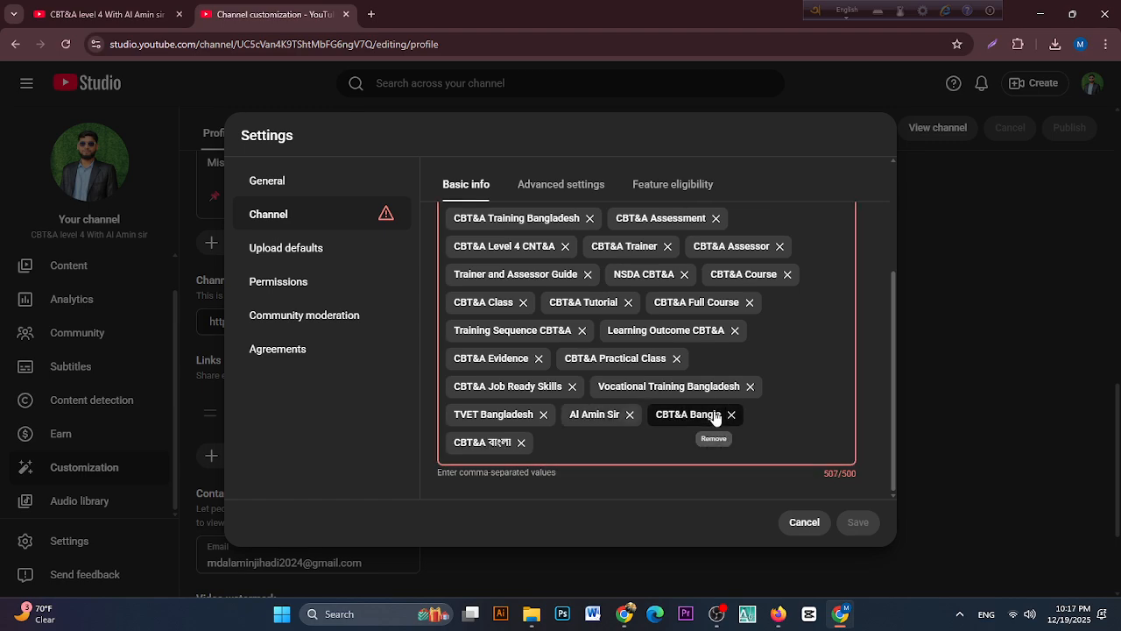
click(572, 387)
scroll(791, 438, up, 2)
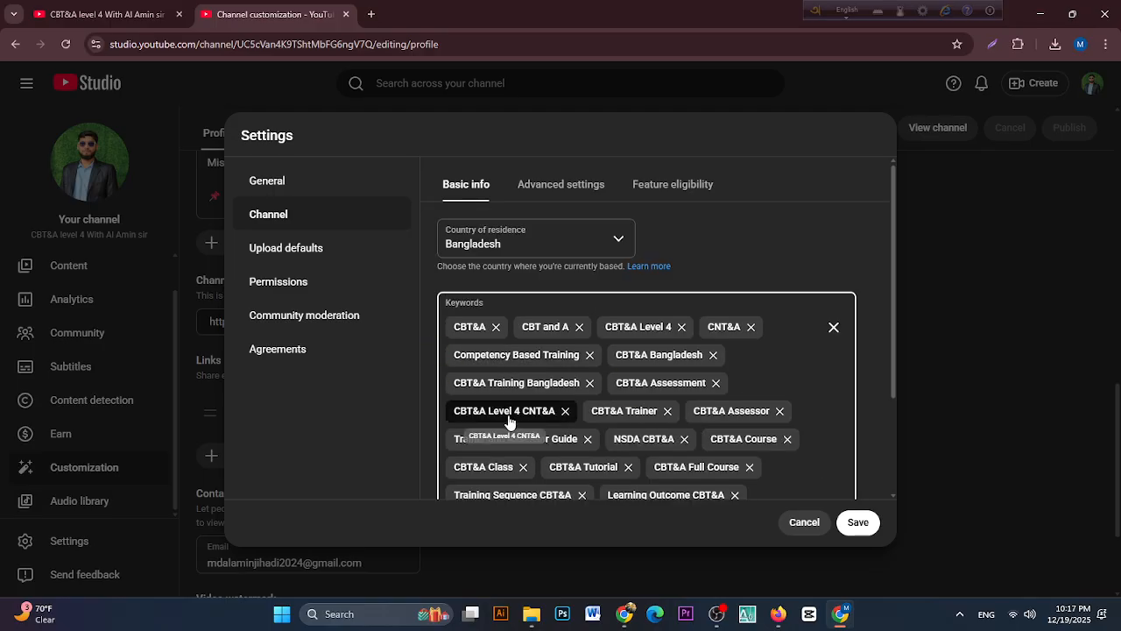
- Save the trimmed keywords and reopen the channel's basic info settings to confirm
click(858, 524)
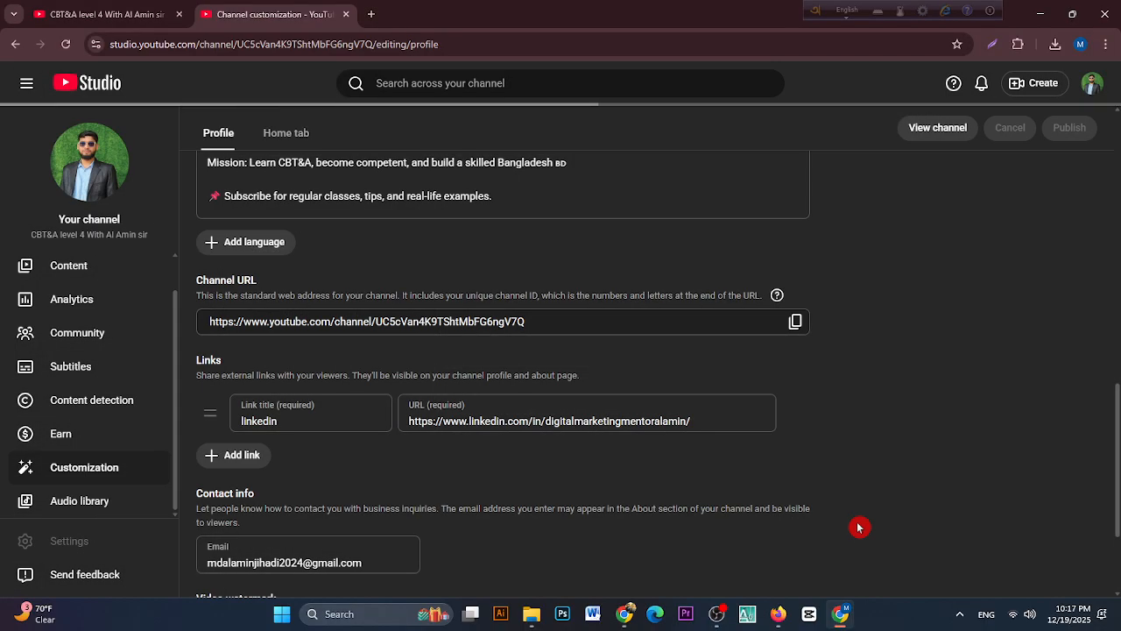
scroll(403, 429, down, 2)
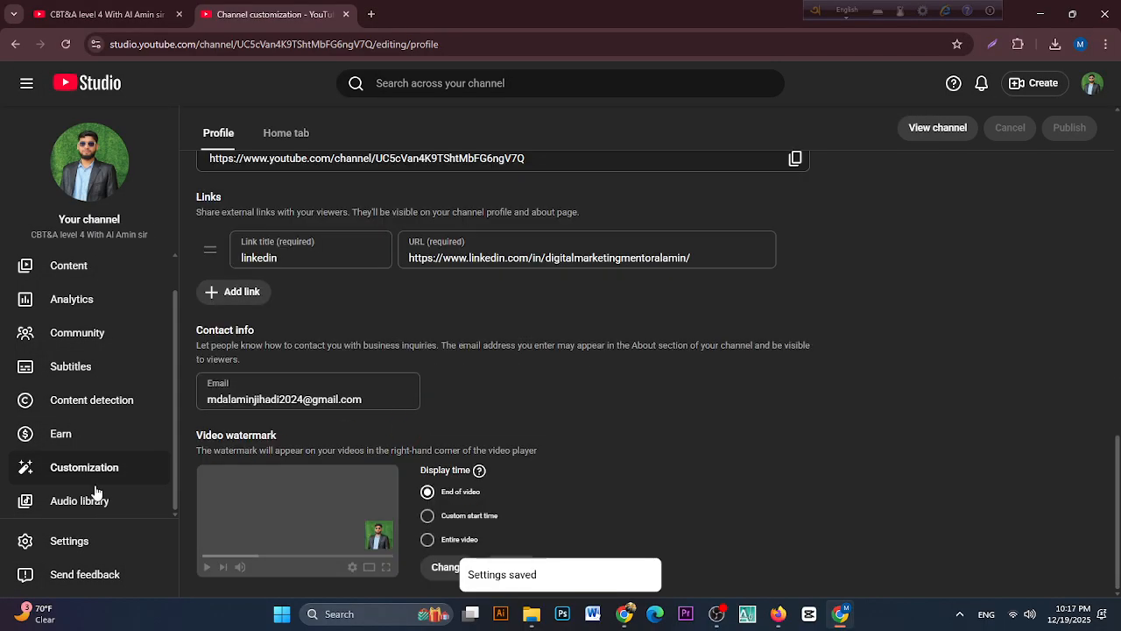
click(69, 542)
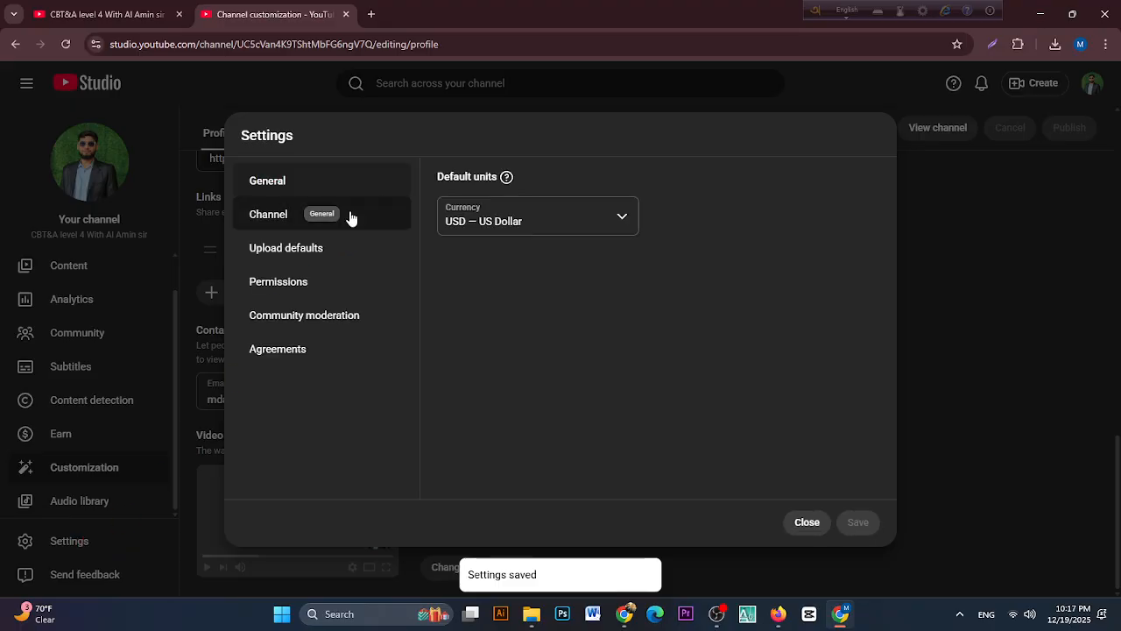
click(310, 216)
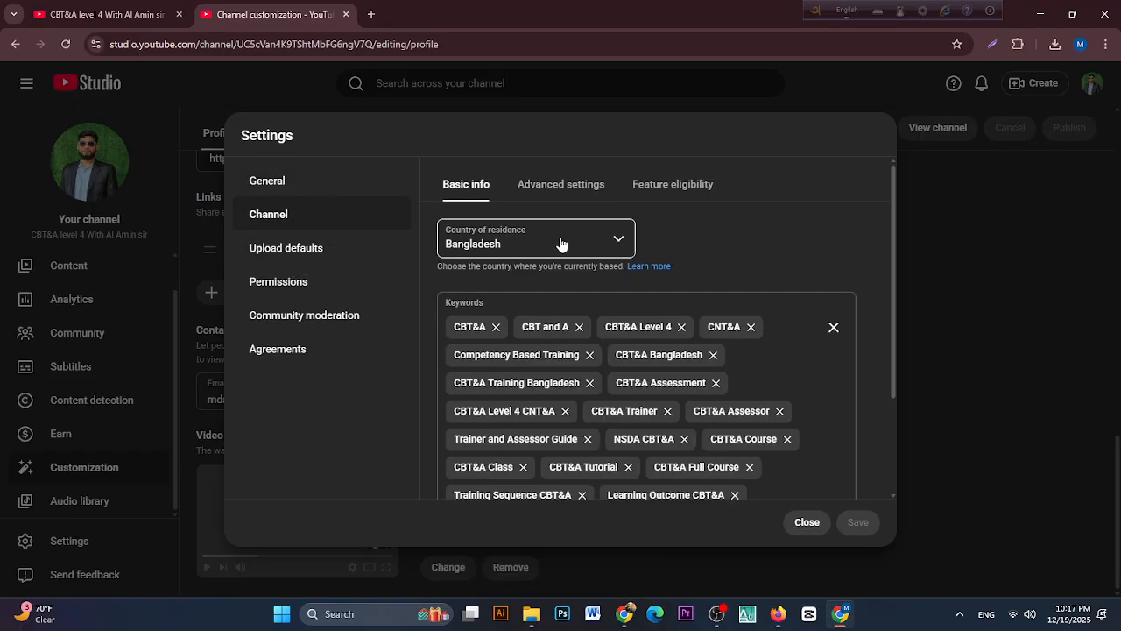
- Switch channel settings to Advanced settings and review the made-for-kids audience question
scroll(614, 375, down, 2)
click(545, 192)
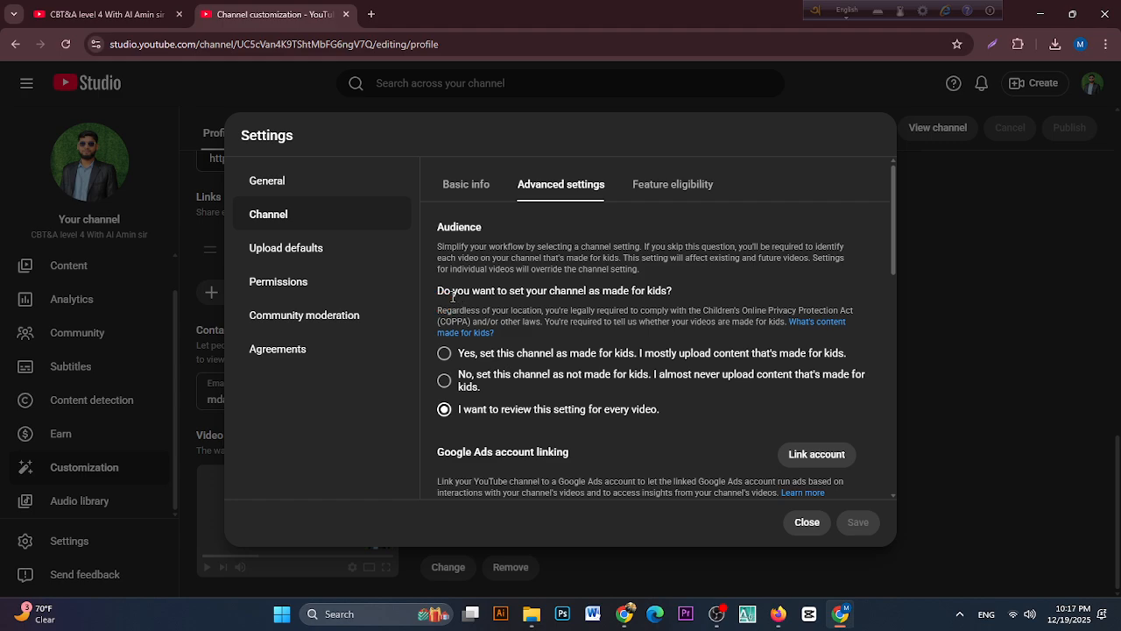
mouse_move(440, 292)
mouse_down()
mouse_move(675, 294)
mouse_move(456, 292)
mouse_up()
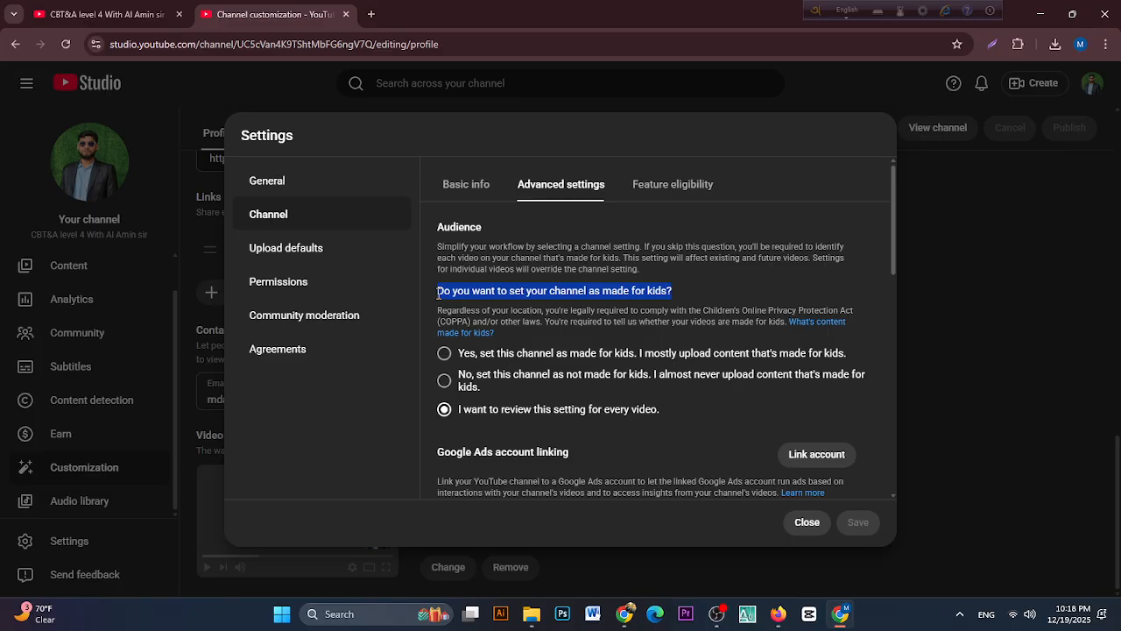
- Mark the channel as not made for kids, review the captions and dubbing options, and save
click(445, 384)
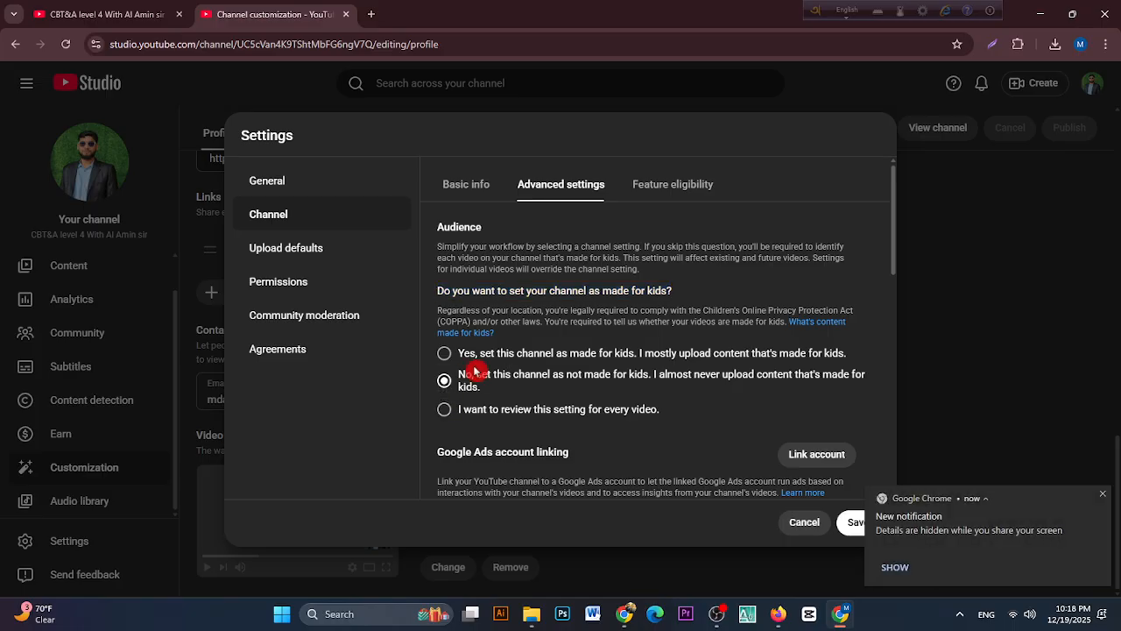
scroll(721, 426, down, 2)
scroll(651, 427, down, 2)
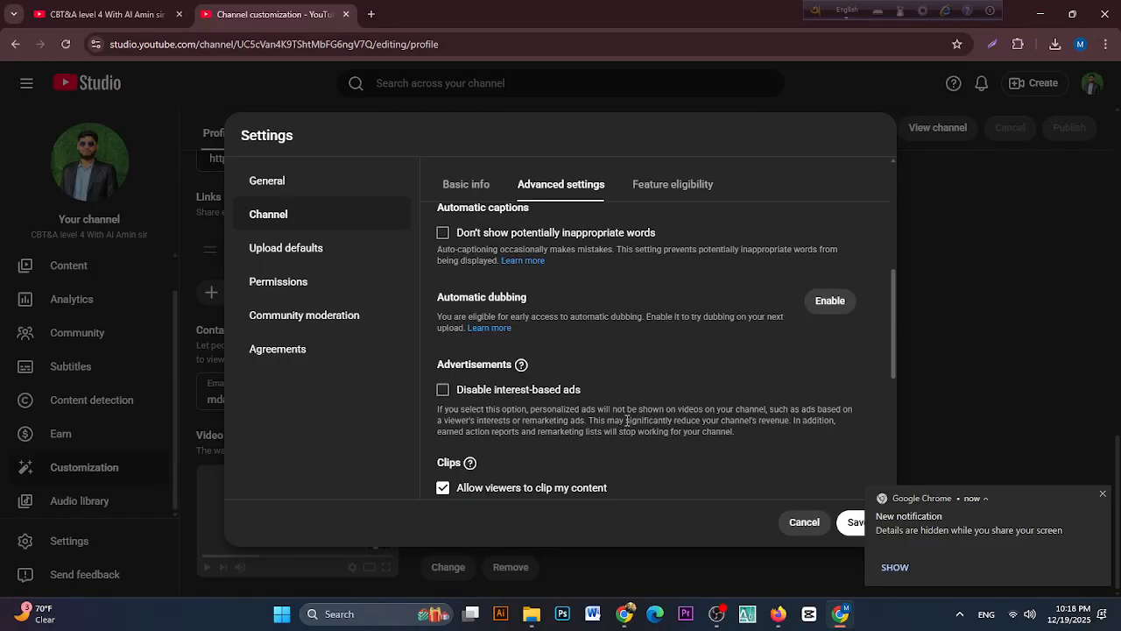
scroll(608, 419, up, 2)
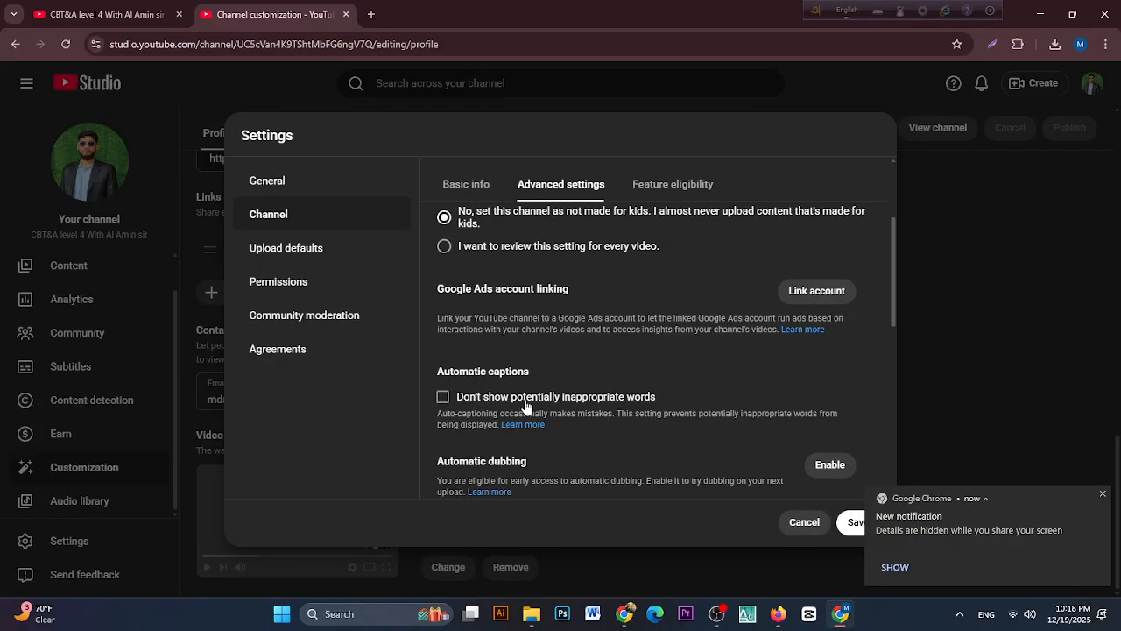
drag(436, 383, 548, 377)
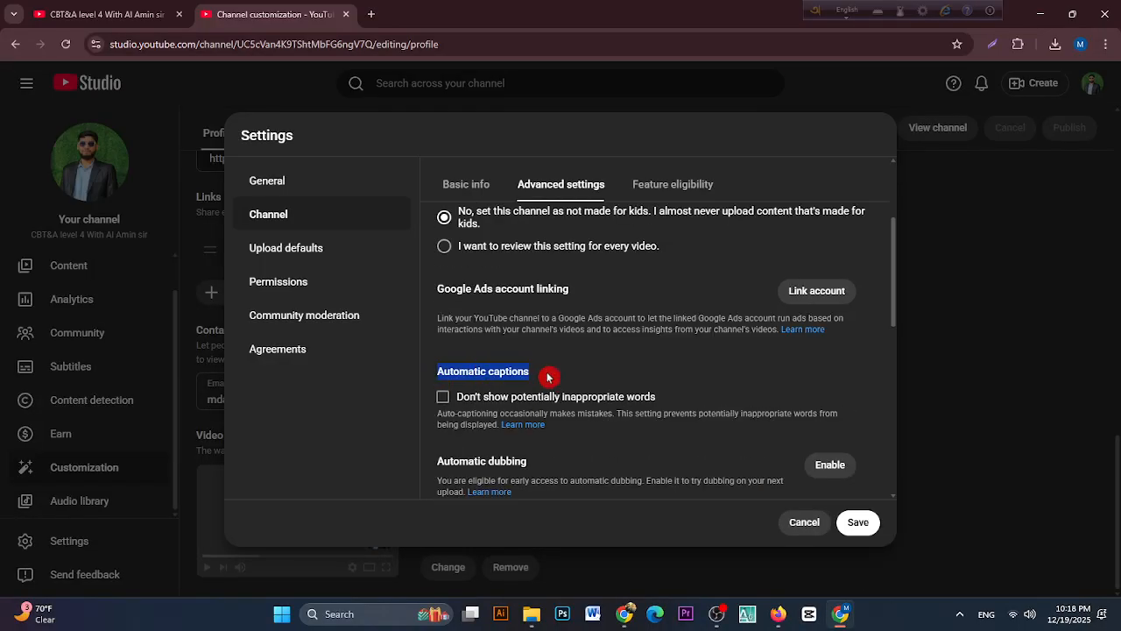
scroll(547, 378, down, 2)
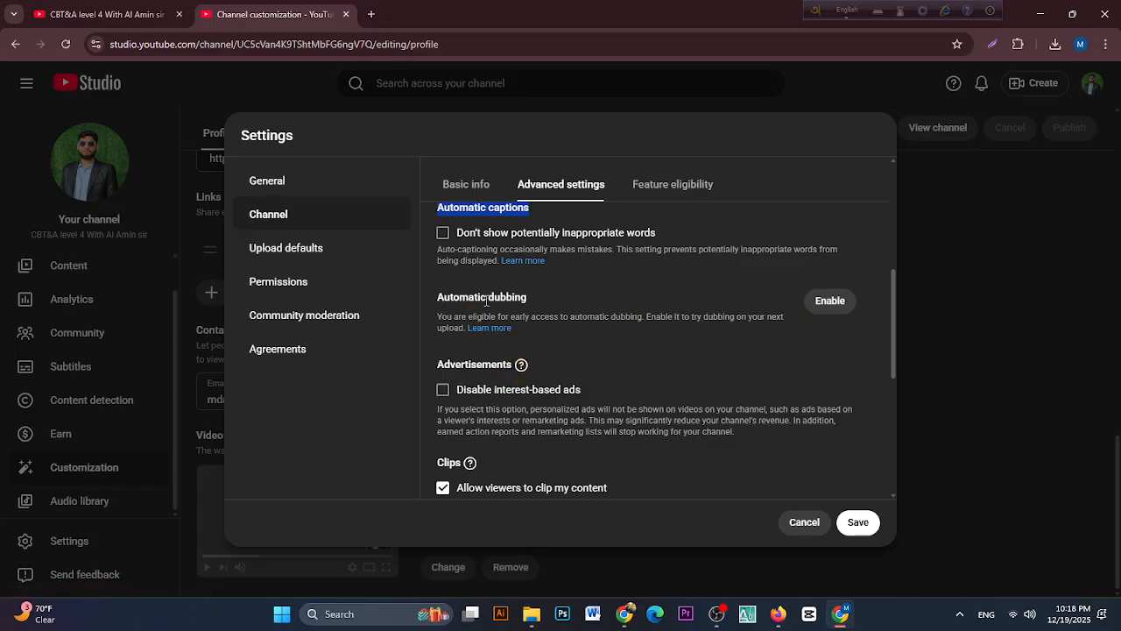
drag(439, 301, 535, 298)
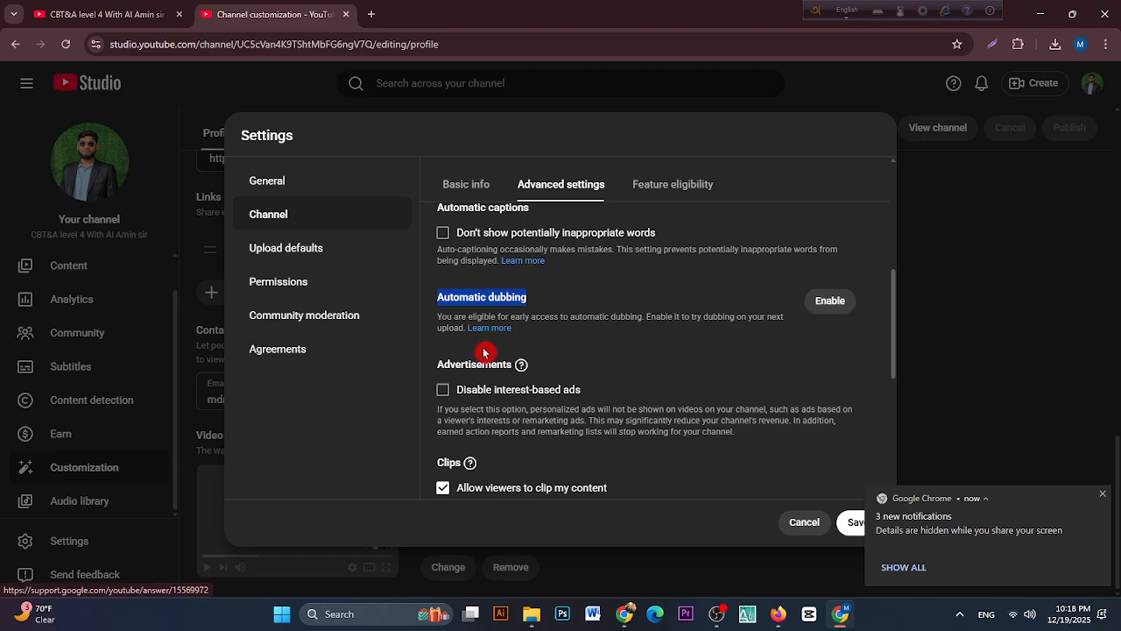
scroll(550, 402, down, 2)
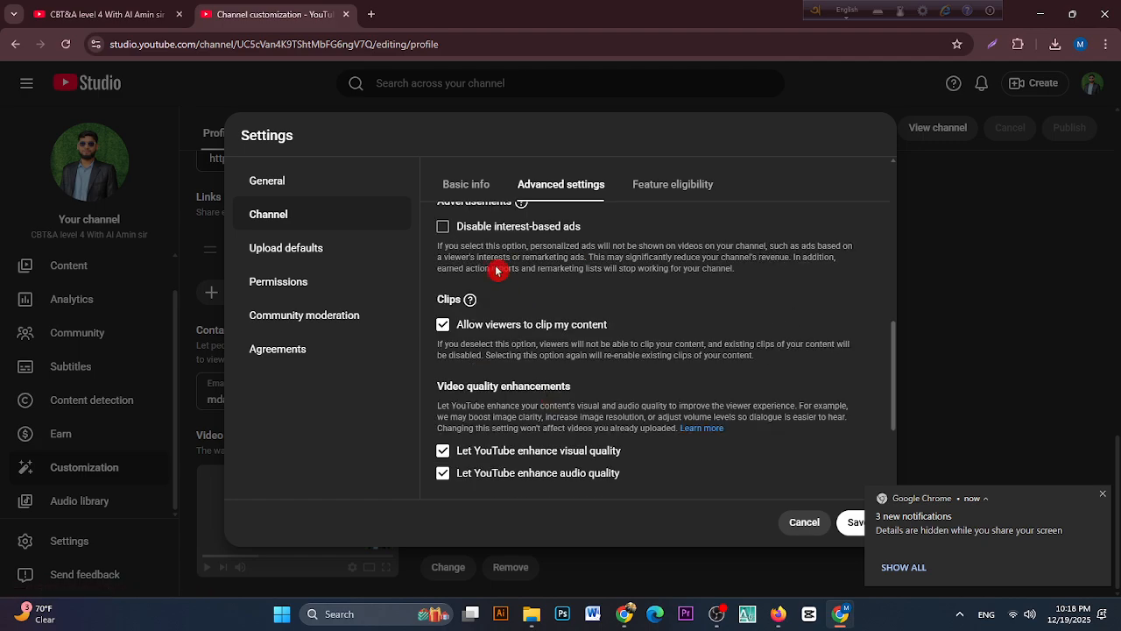
click(525, 317)
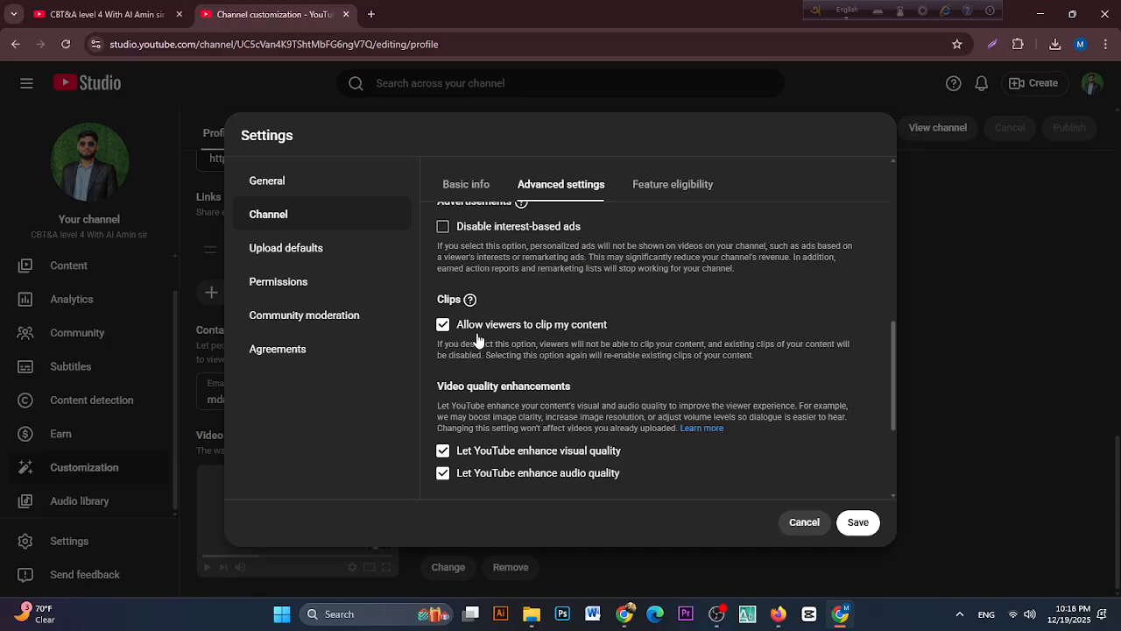
click(466, 535)
click(859, 523)
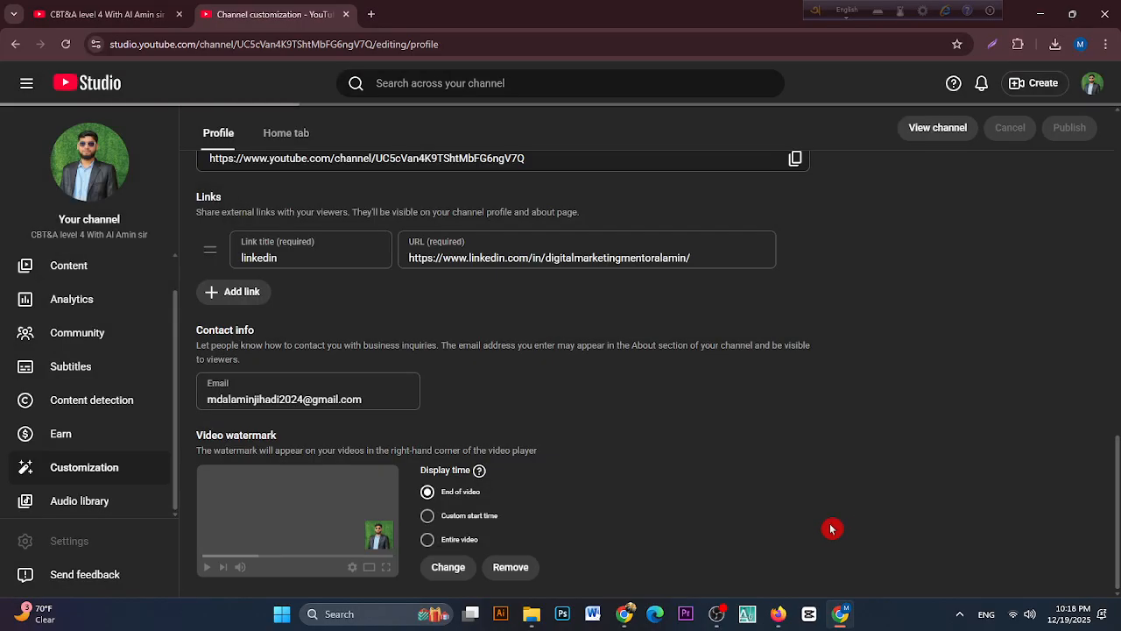
- Open the Feature eligibility tab in the channel settings
click(91, 547)
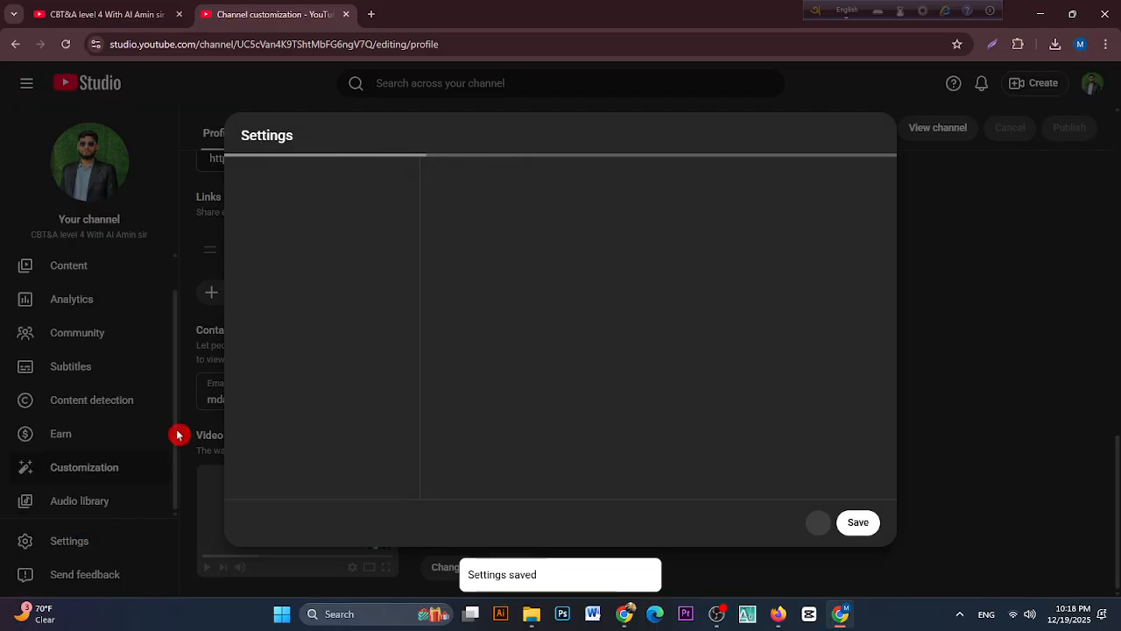
click(279, 213)
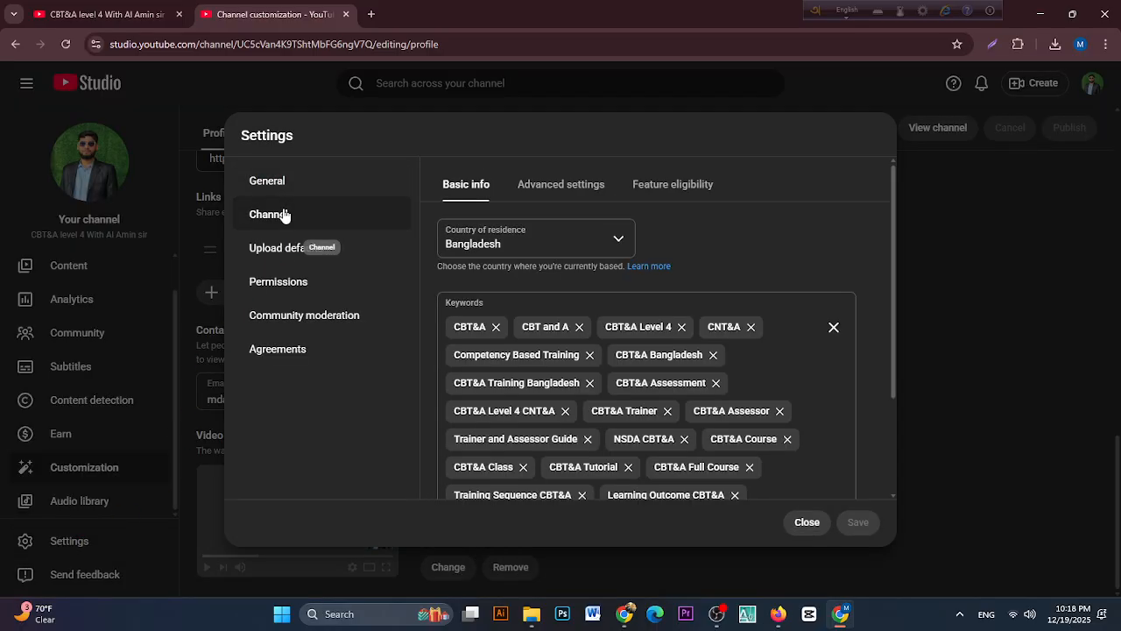
click(682, 186)
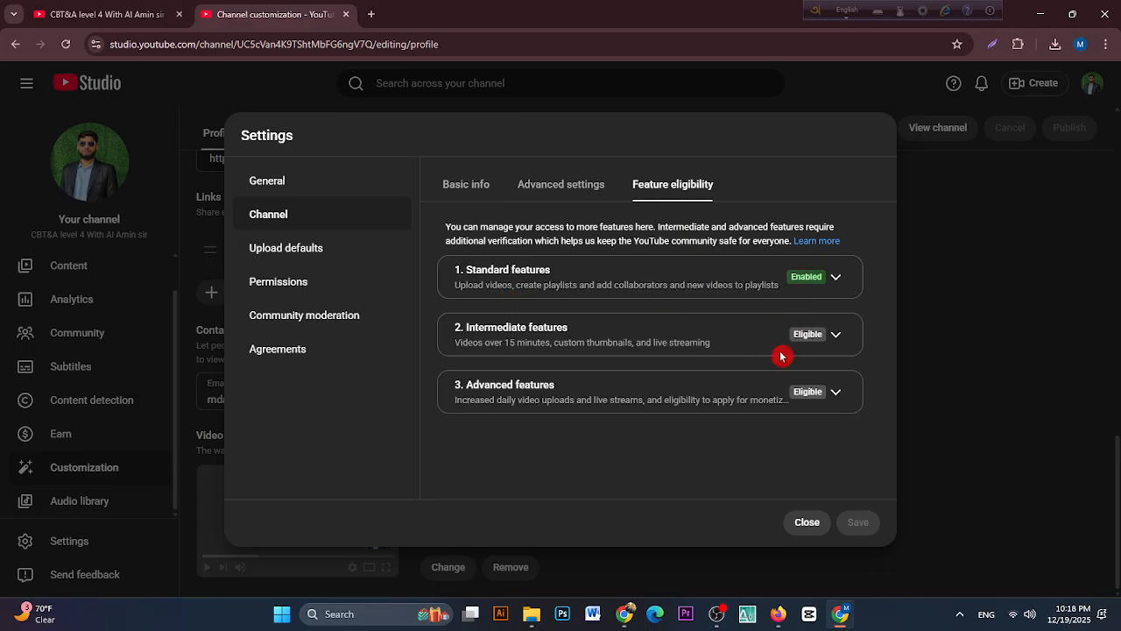
- Expand and collapse the Standard, Intermediate and Advanced feature sections to inspect them
click(835, 278)
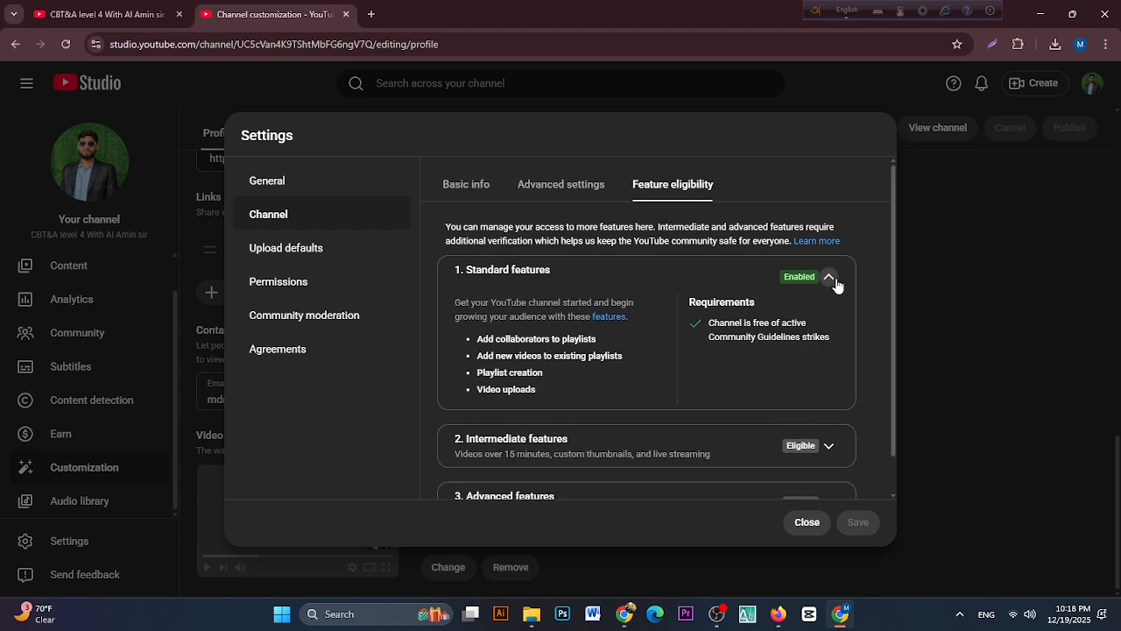
click(814, 289)
click(829, 277)
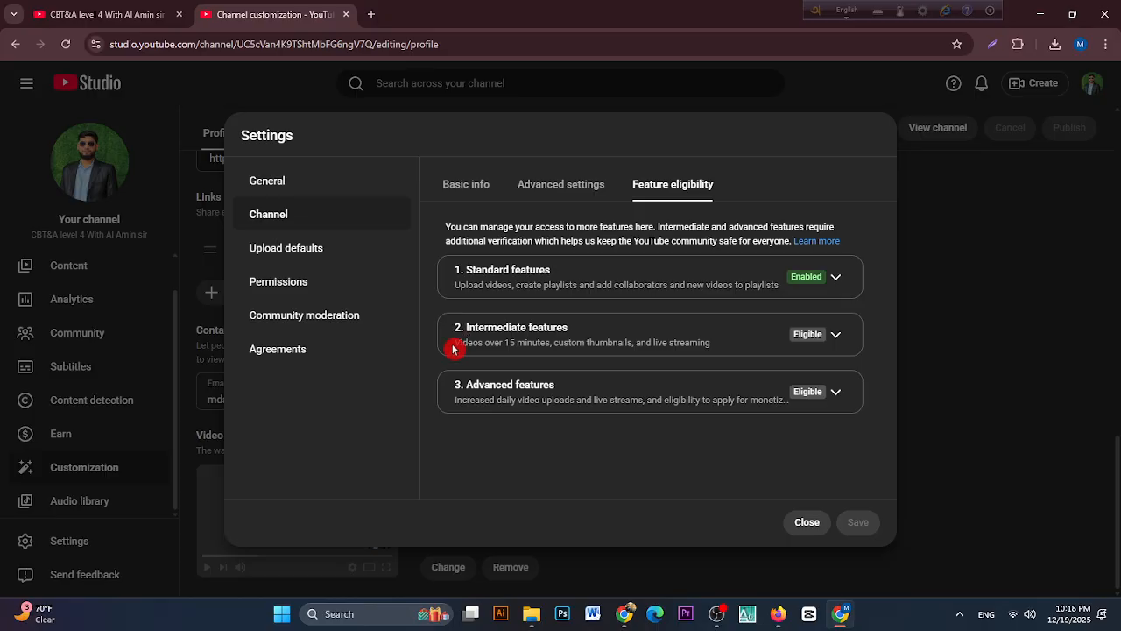
drag(458, 345, 797, 346)
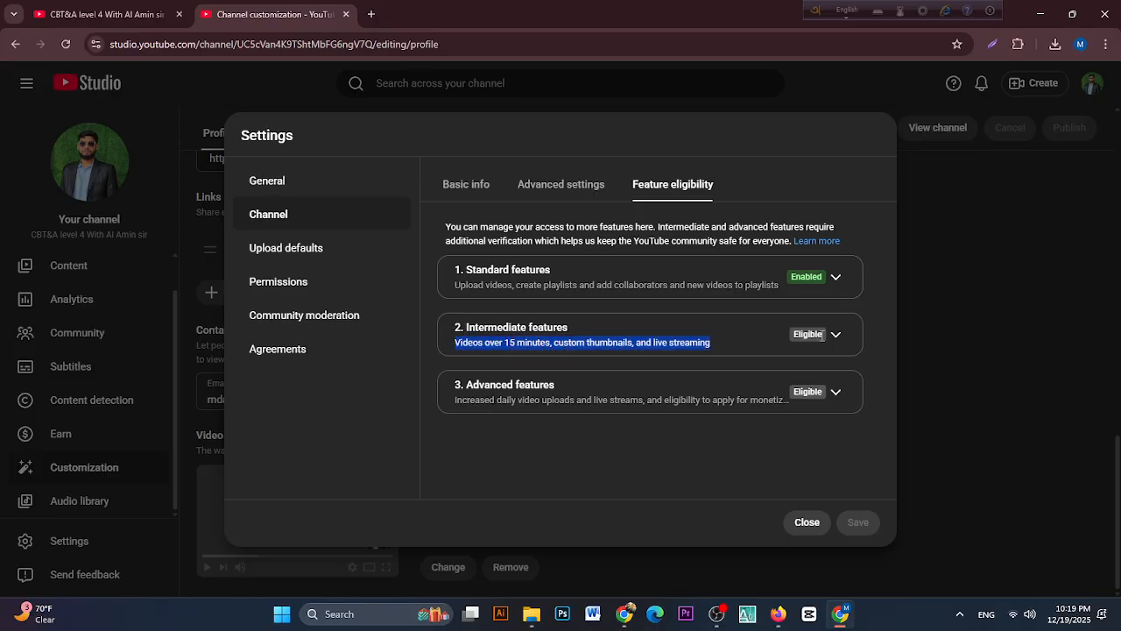
click(839, 337)
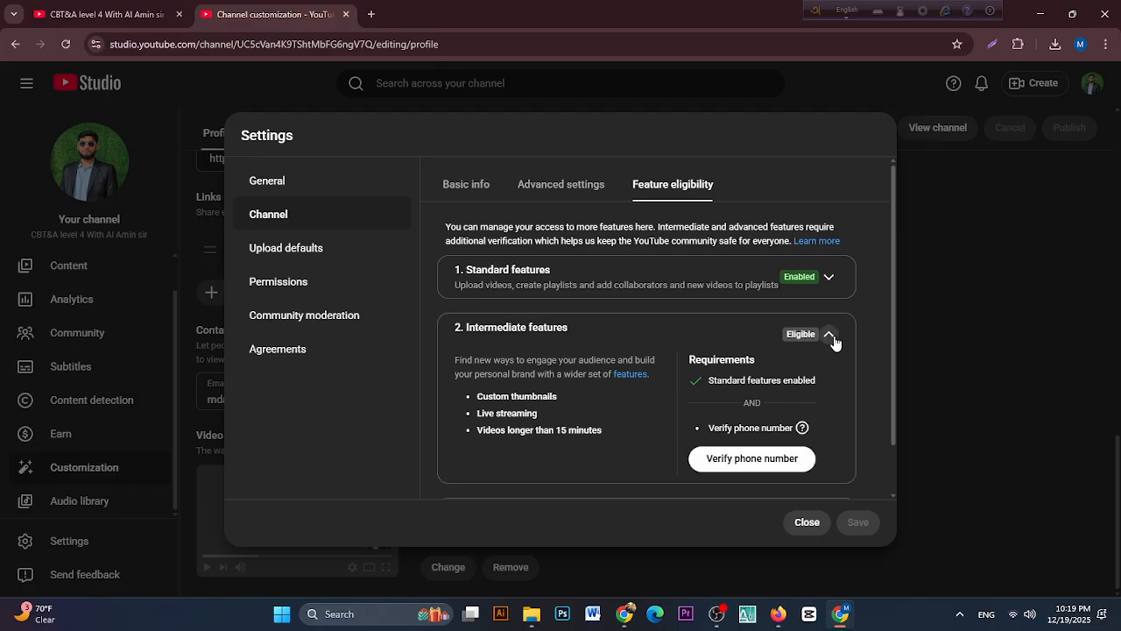
click(833, 342)
drag(464, 386, 829, 399)
click(829, 398)
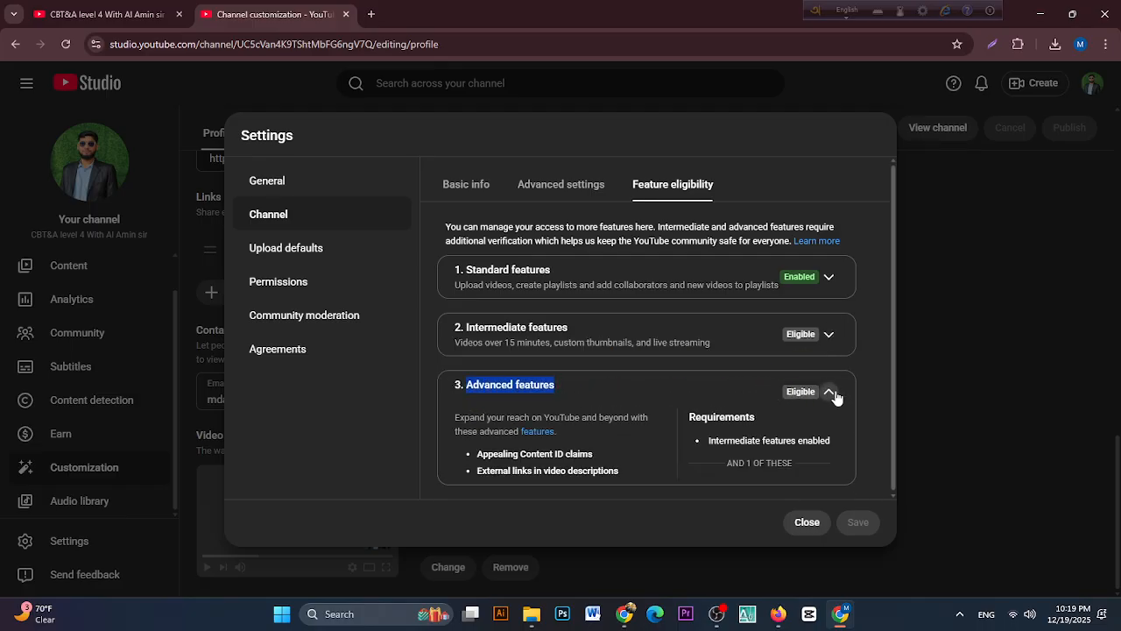
- Review the Advanced features list, from Appealing Content ID claims down to monetization
scroll(604, 436, down, 2)
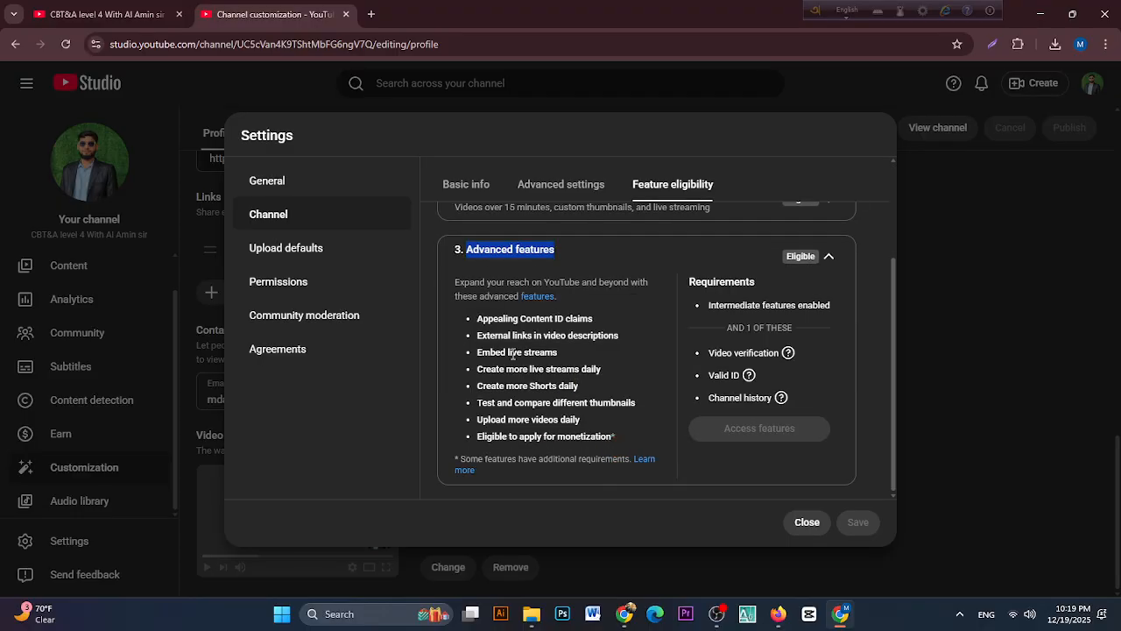
drag(479, 318, 640, 328)
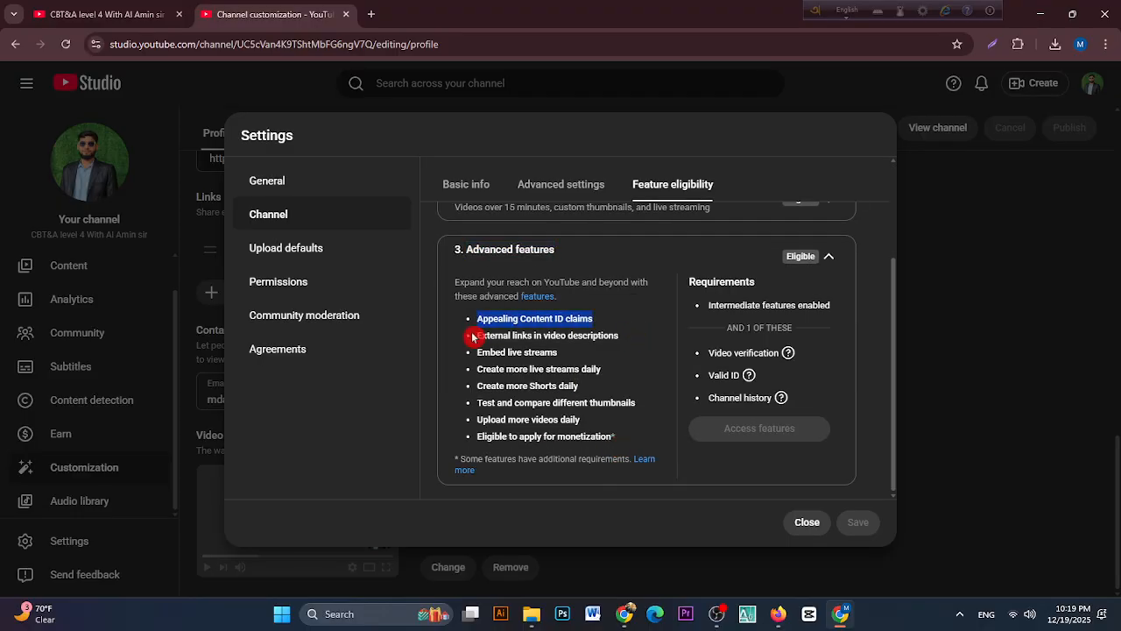
drag(476, 336, 629, 447)
click(629, 447)
scroll(631, 446, up, 2)
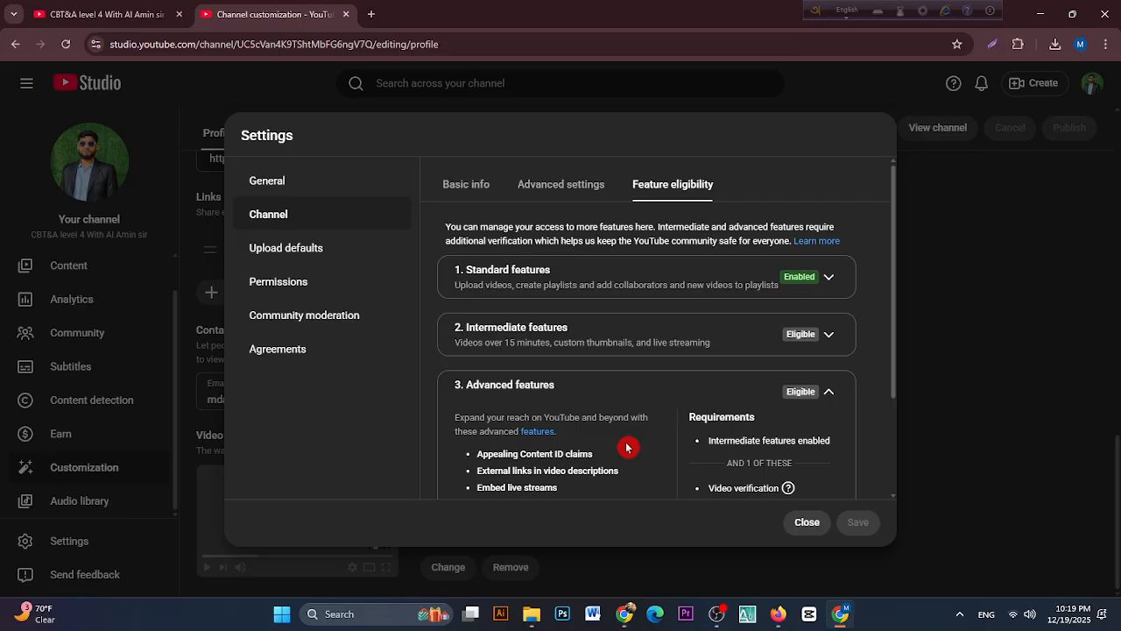
scroll(628, 447, down, 2)
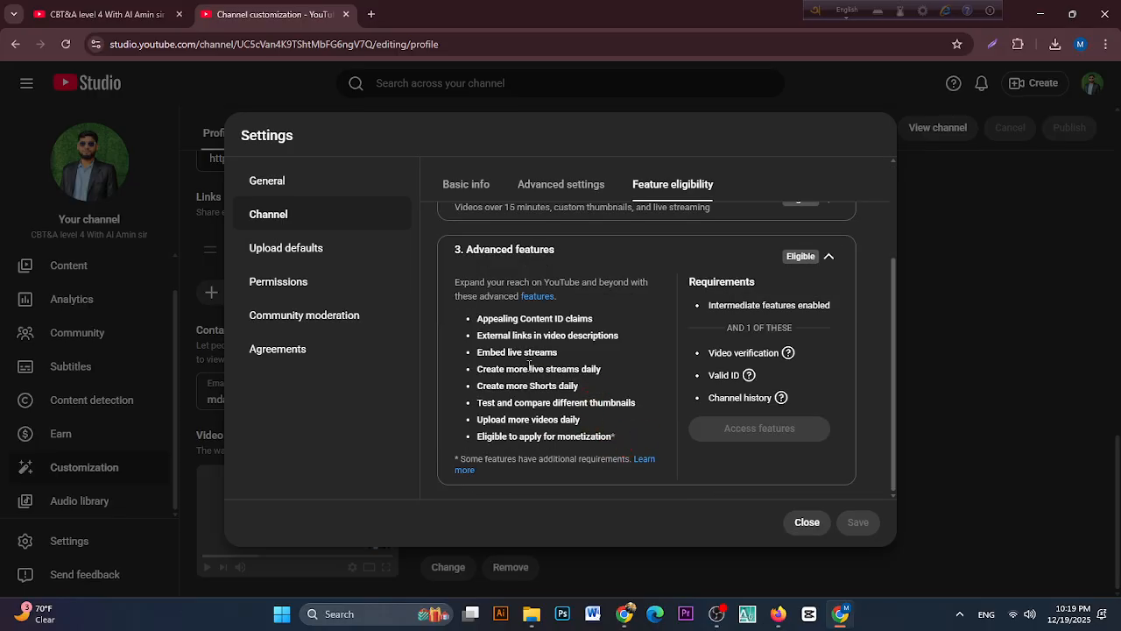
scroll(529, 367, up, 2)
scroll(529, 367, down, 2)
scroll(776, 321, up, 2)
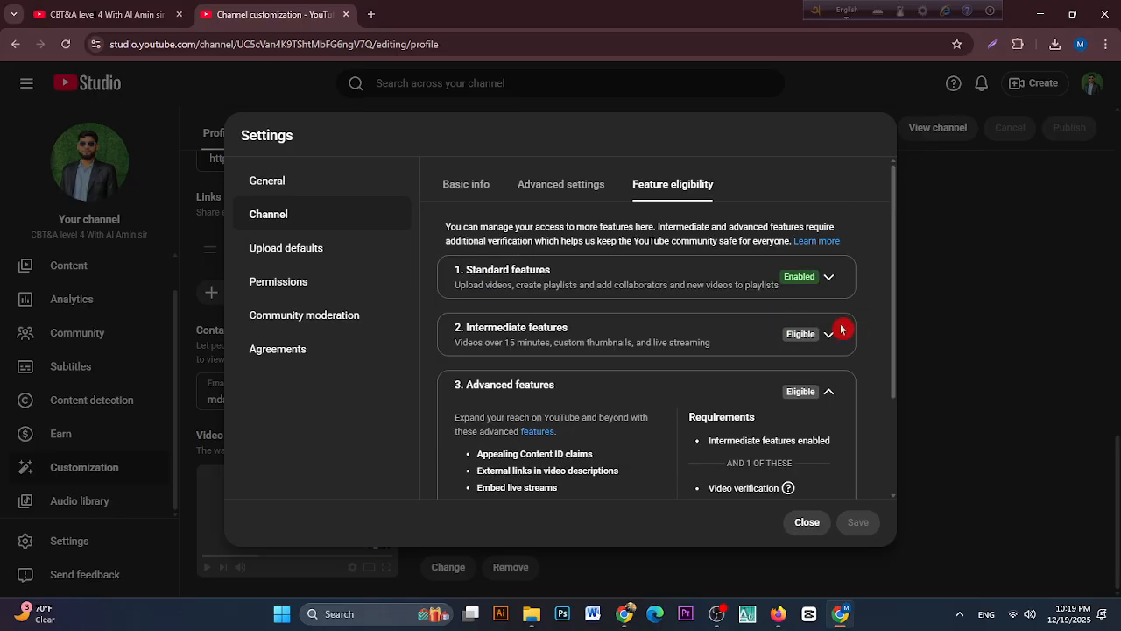
- Expand Intermediate features and start the phone verification it requires
click(825, 278)
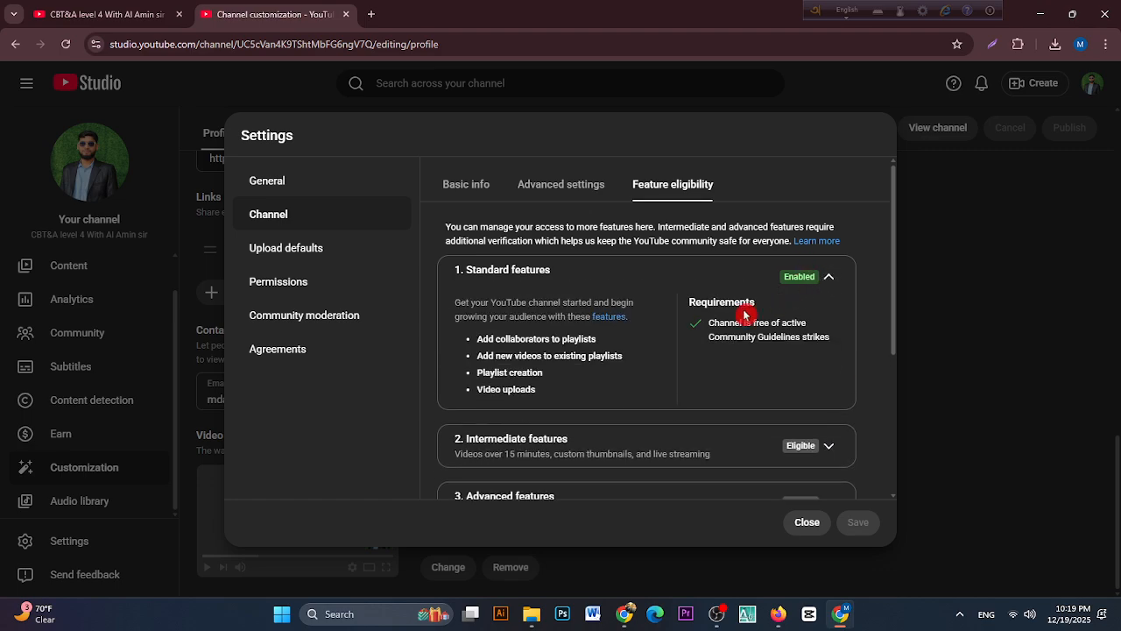
click(829, 445)
scroll(748, 424, down, 2)
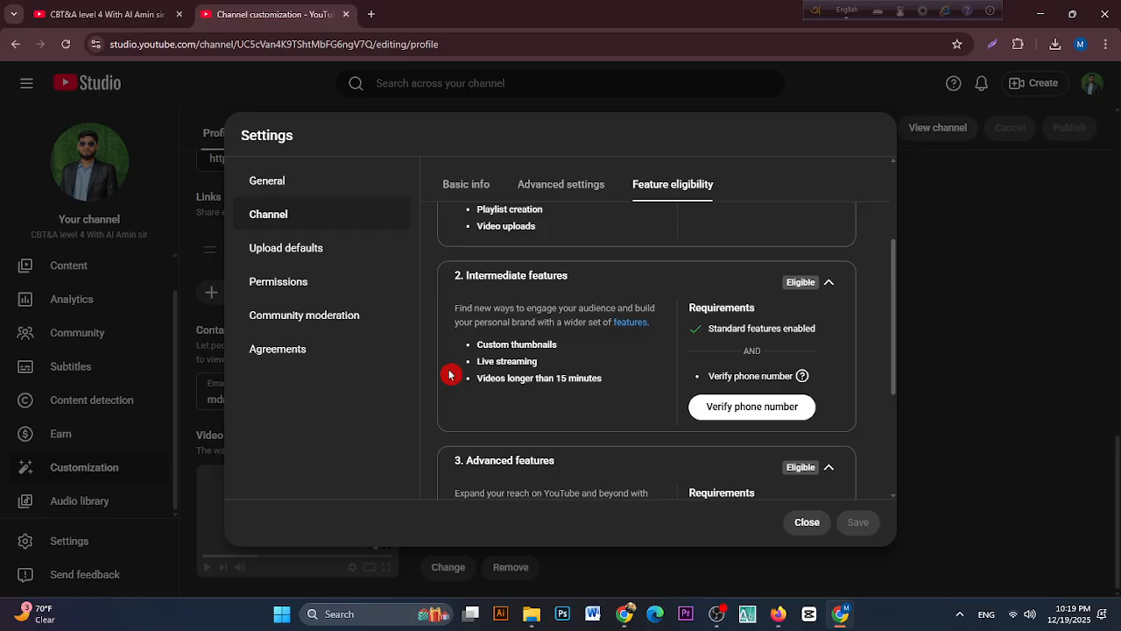
scroll(449, 375, up, 2)
click(827, 282)
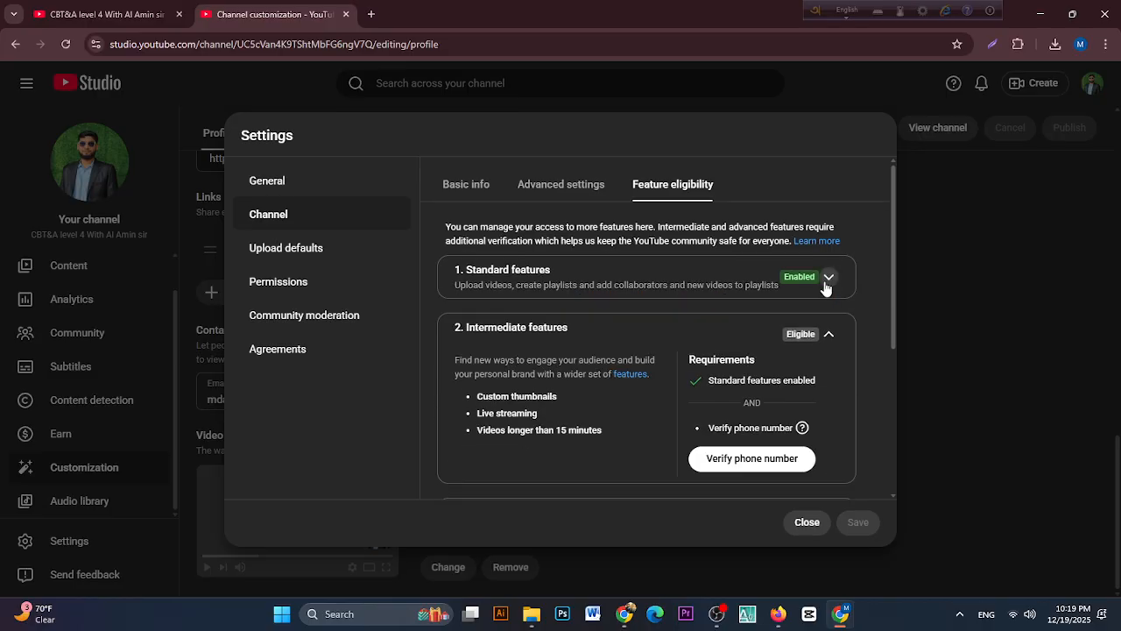
click(829, 279)
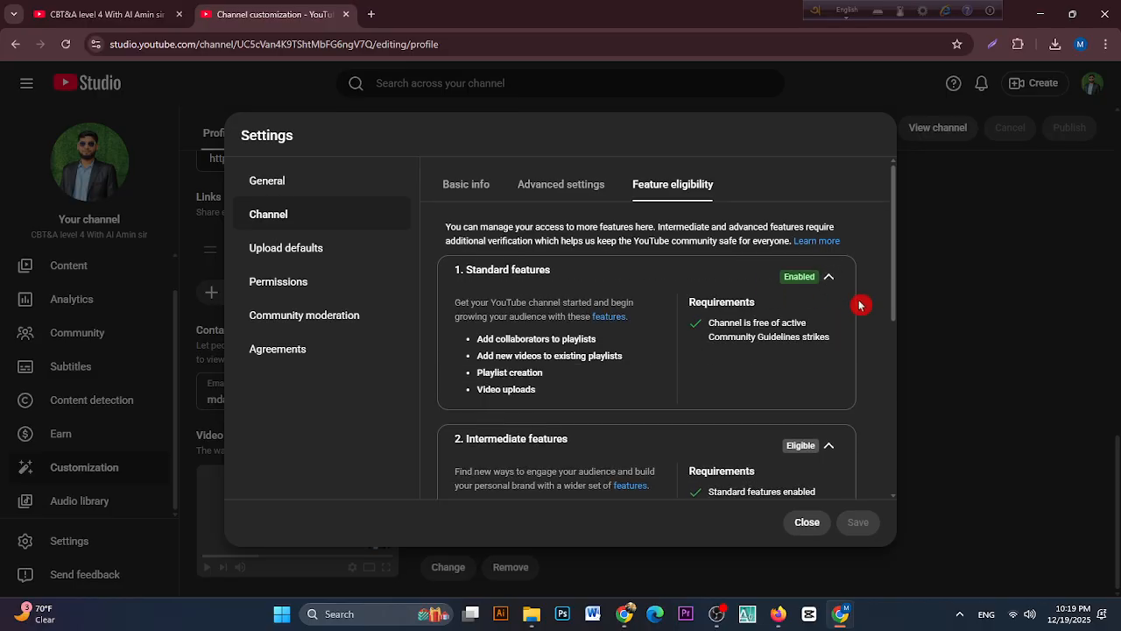
click(833, 281)
click(828, 336)
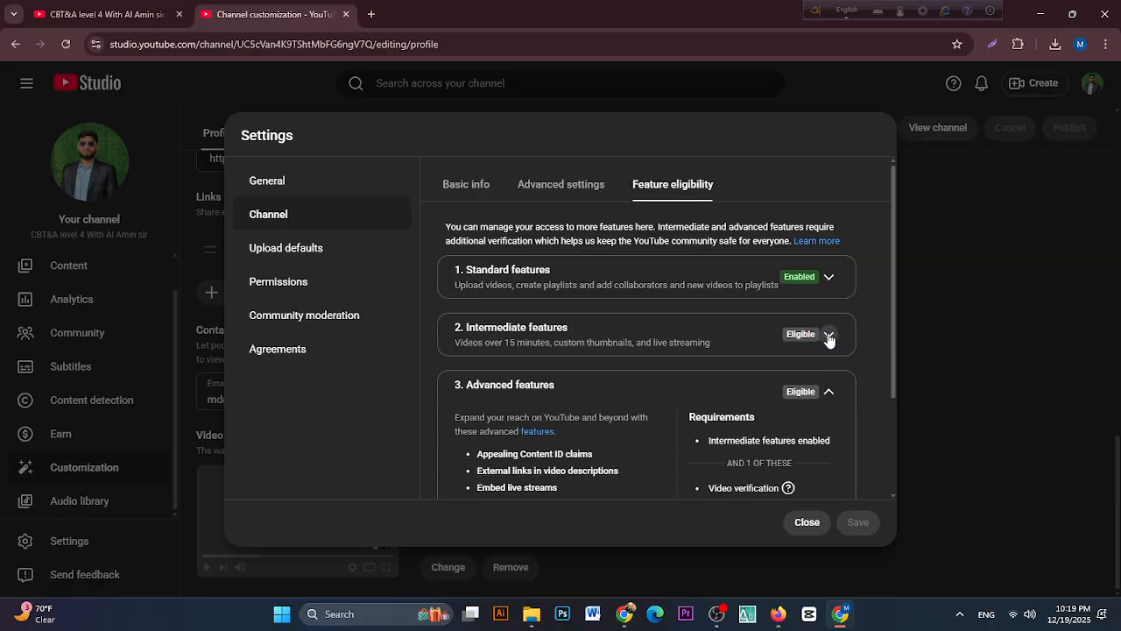
click(828, 338)
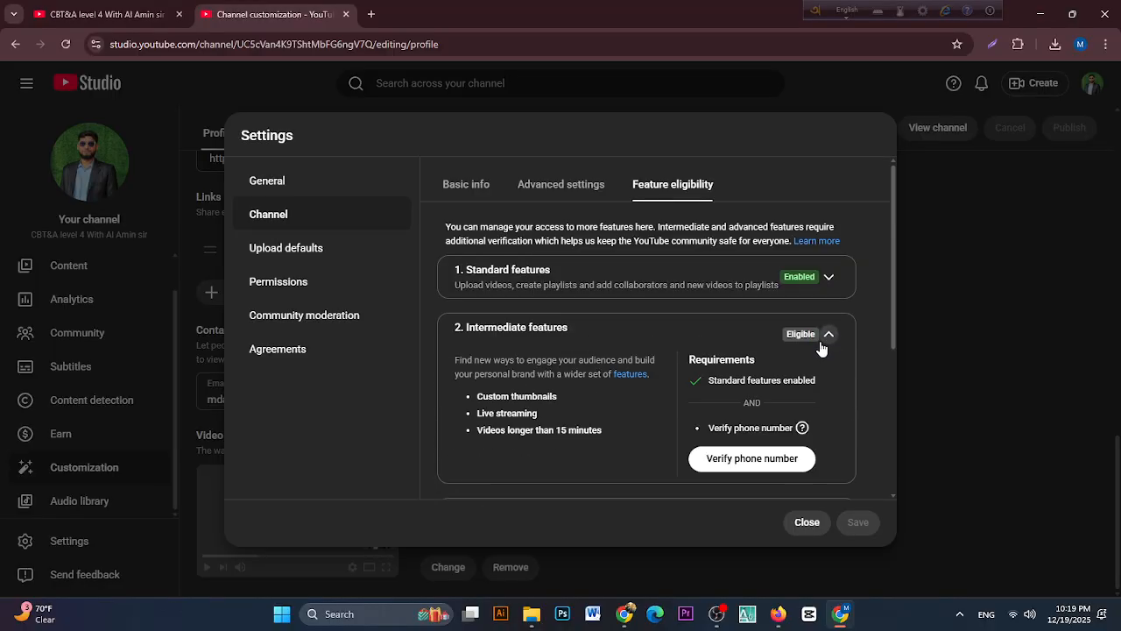
click(755, 449)
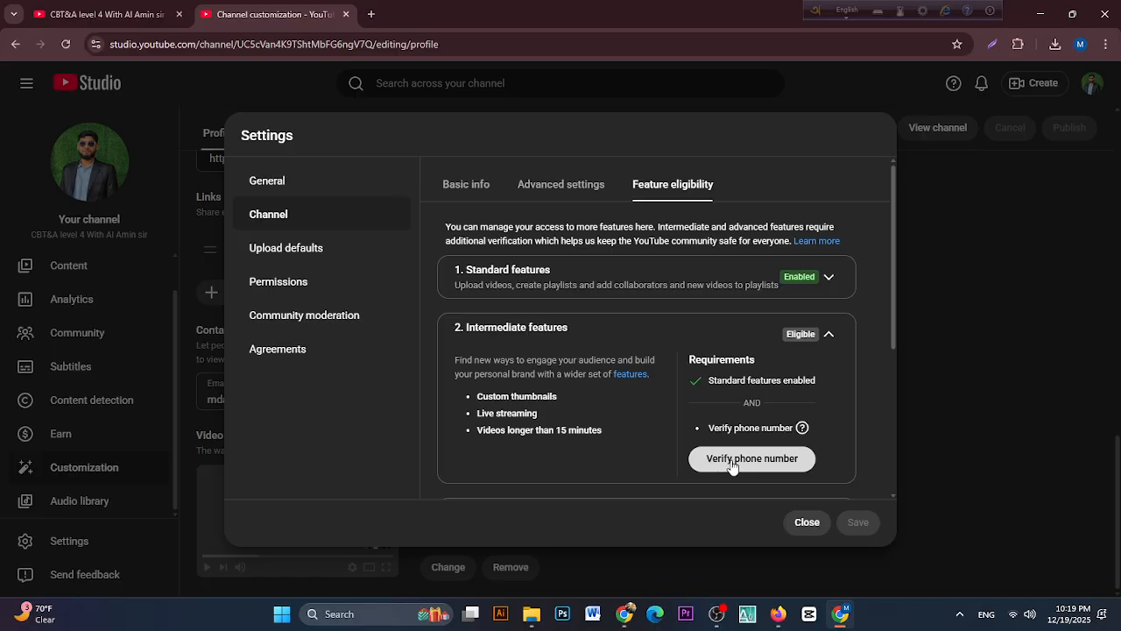
- Enter the channel's phone number with Bangladesh and request a text-message verification code
click(734, 460)
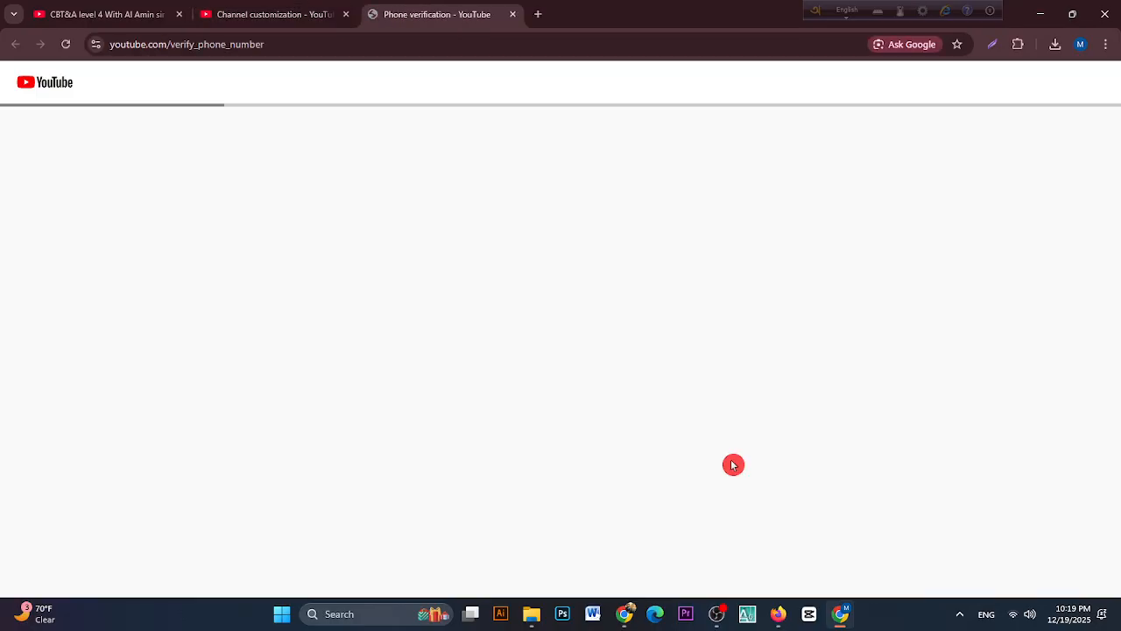
click(152, 321)
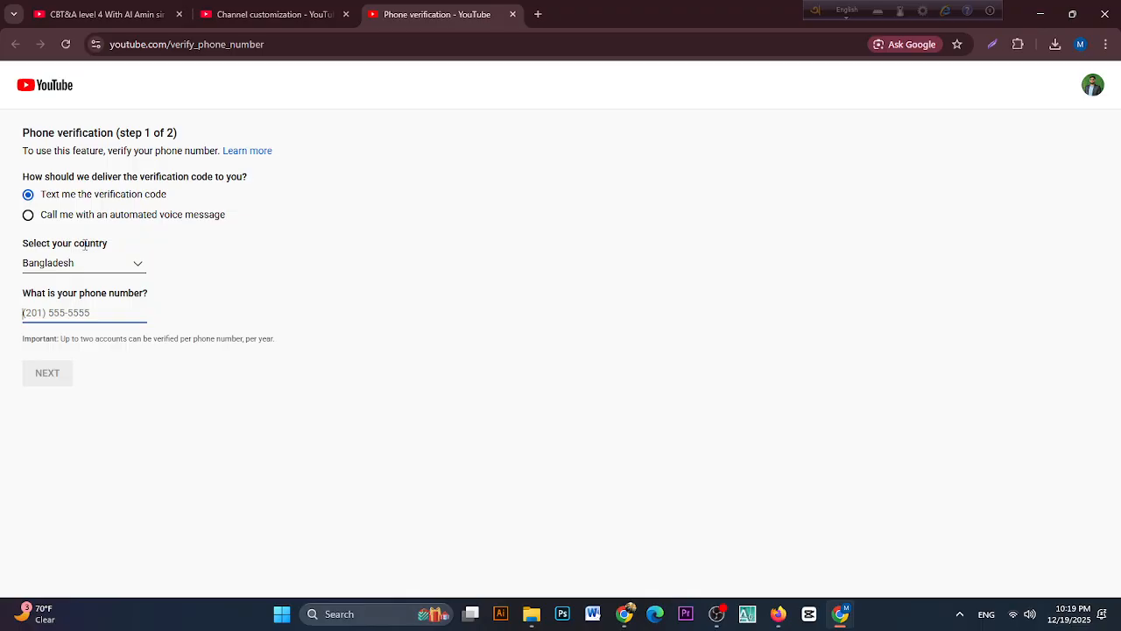
click(92, 332)
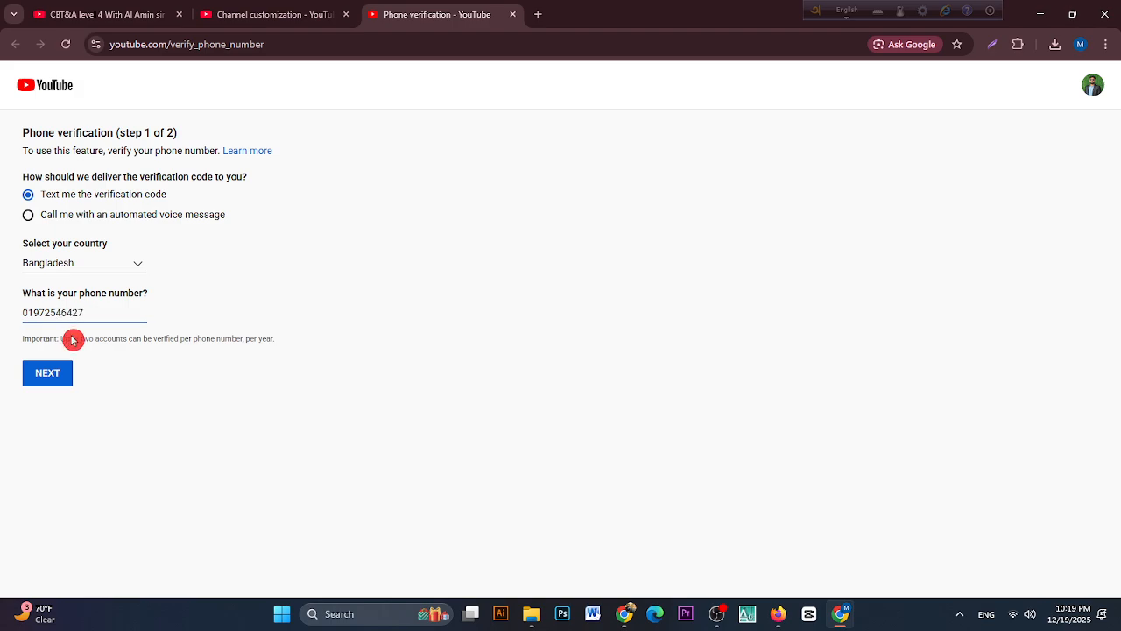
click(46, 373)
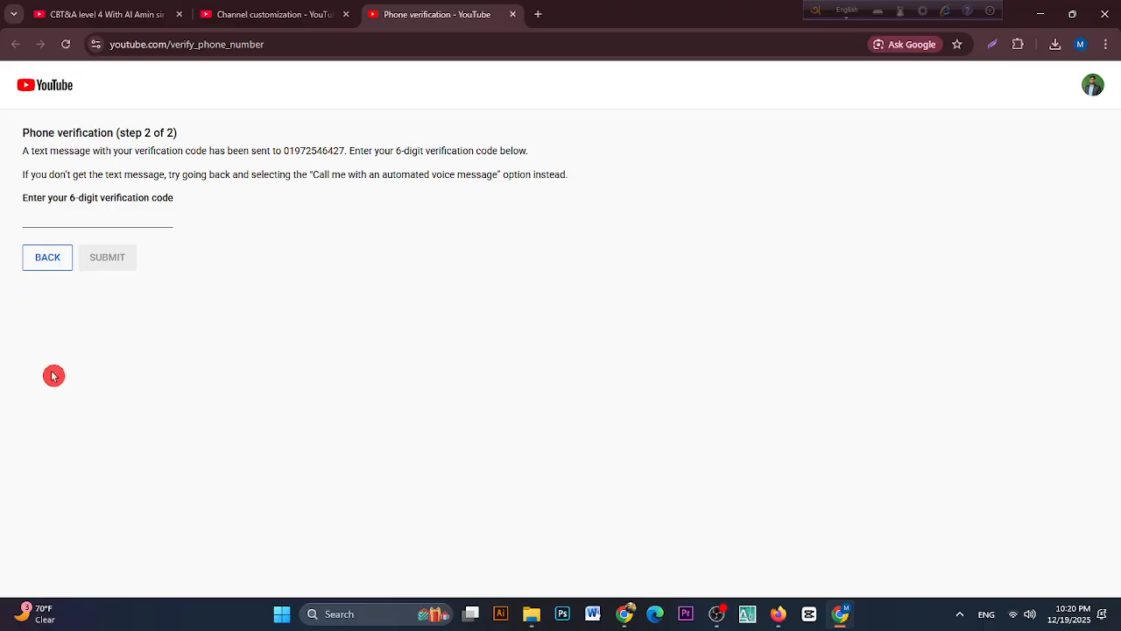
click(311, 15)
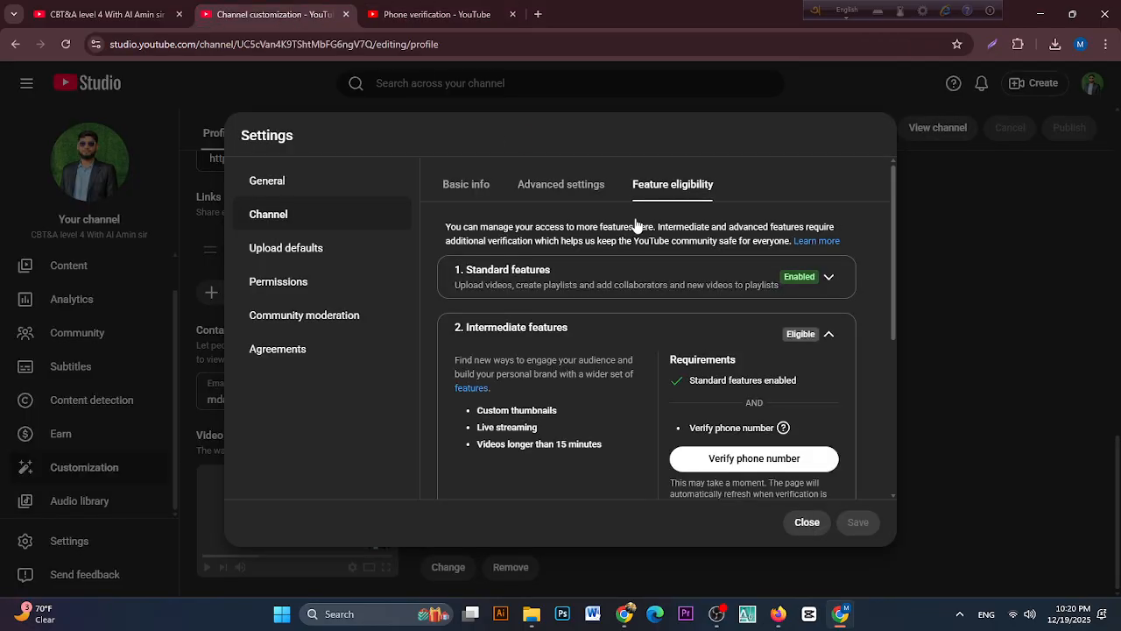
click(828, 276)
click(829, 336)
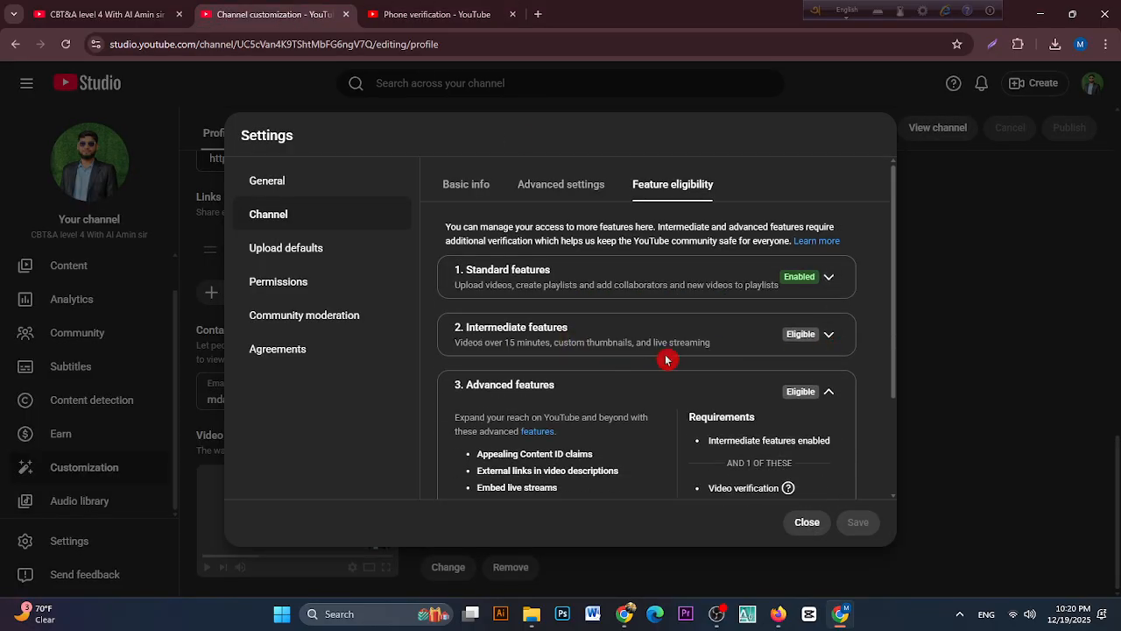
drag(459, 344, 546, 343)
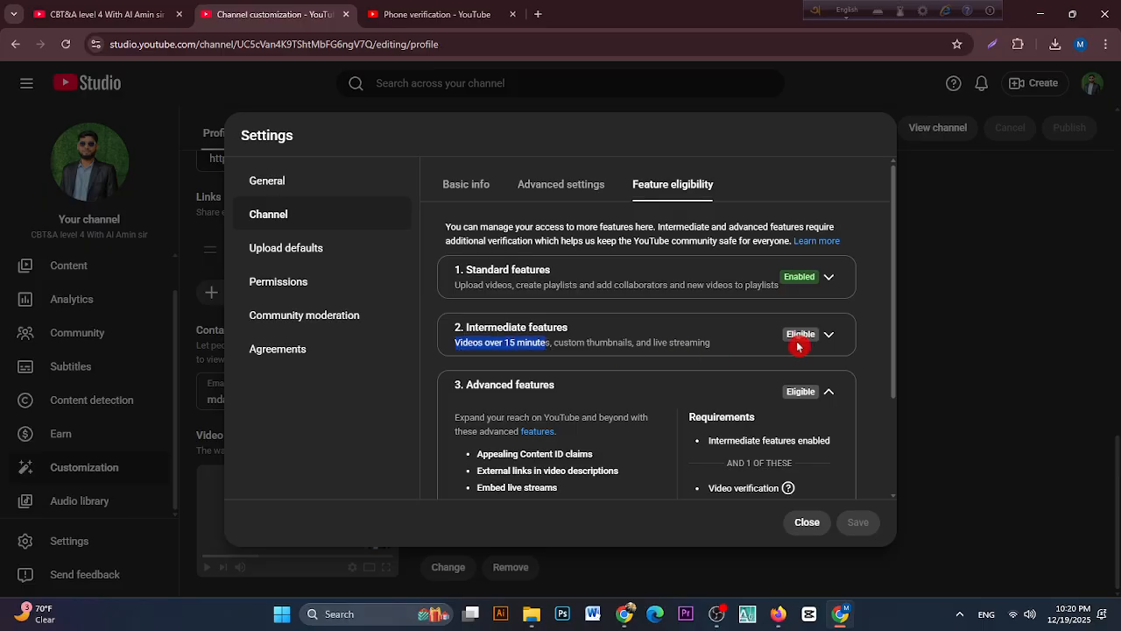
click(433, 14)
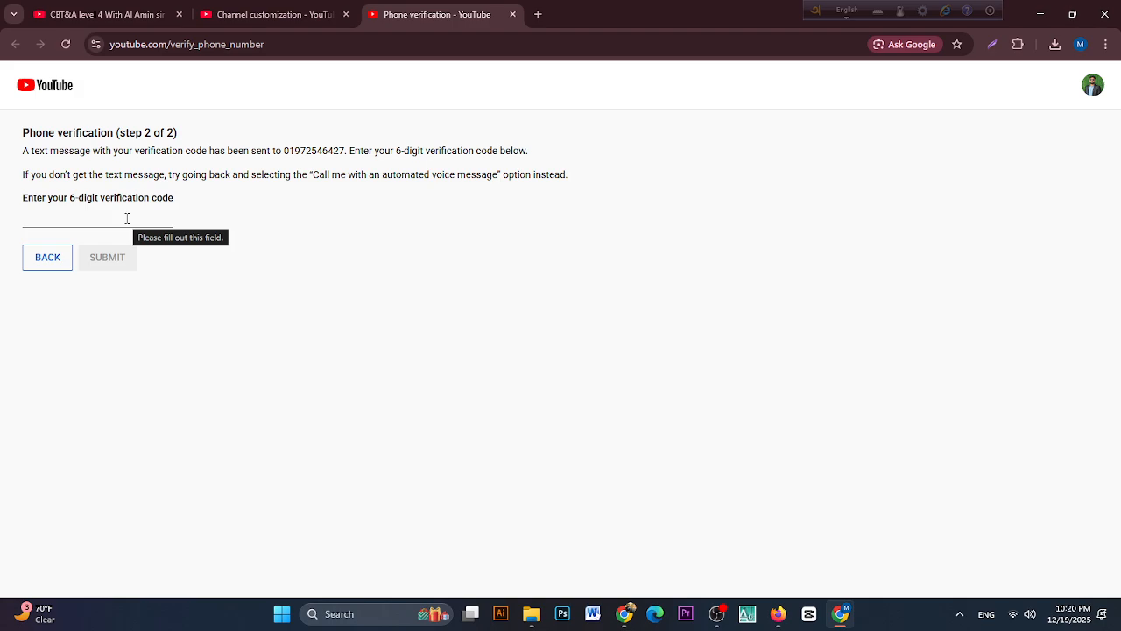
- Go back to the phone number step and have the verification code texted again
click(47, 263)
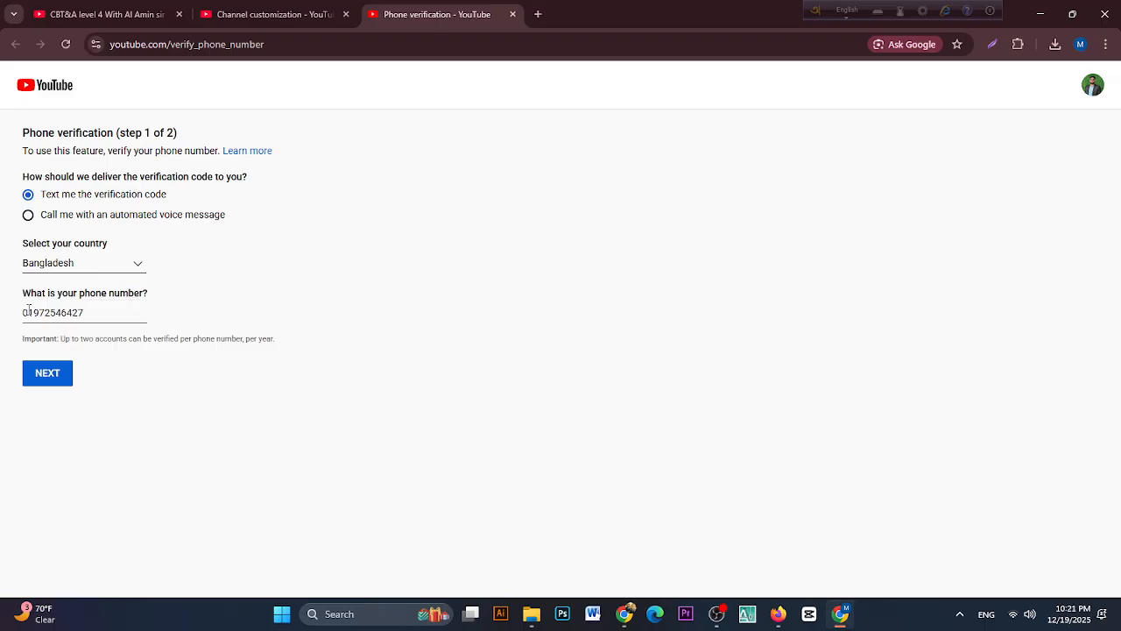
click(58, 375)
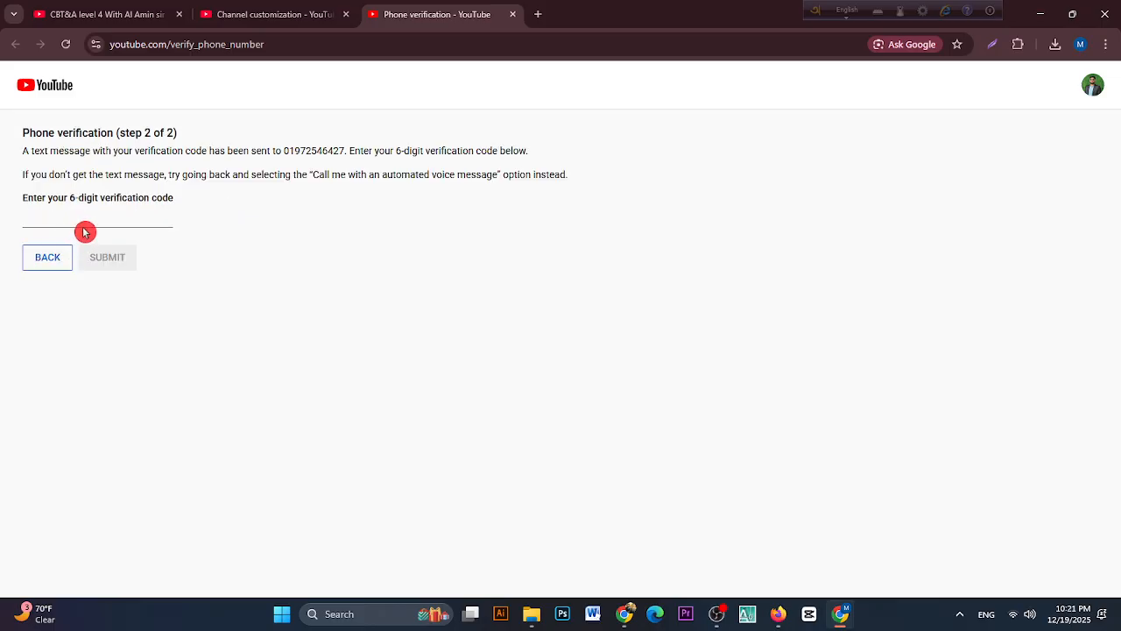
click(268, 16)
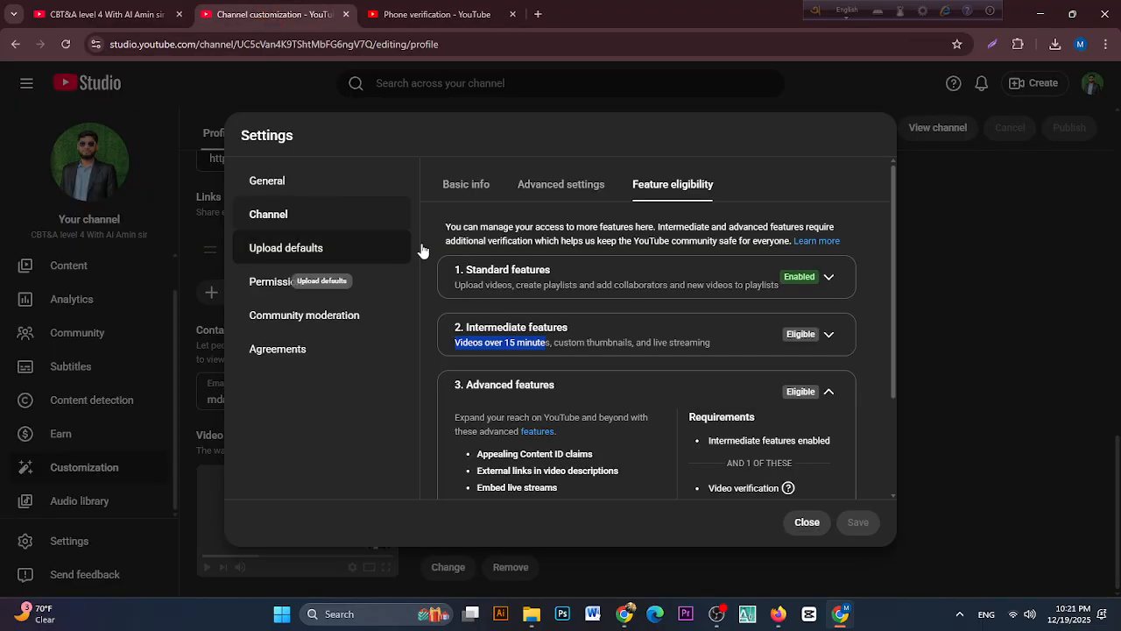
click(829, 339)
click(829, 340)
click(829, 393)
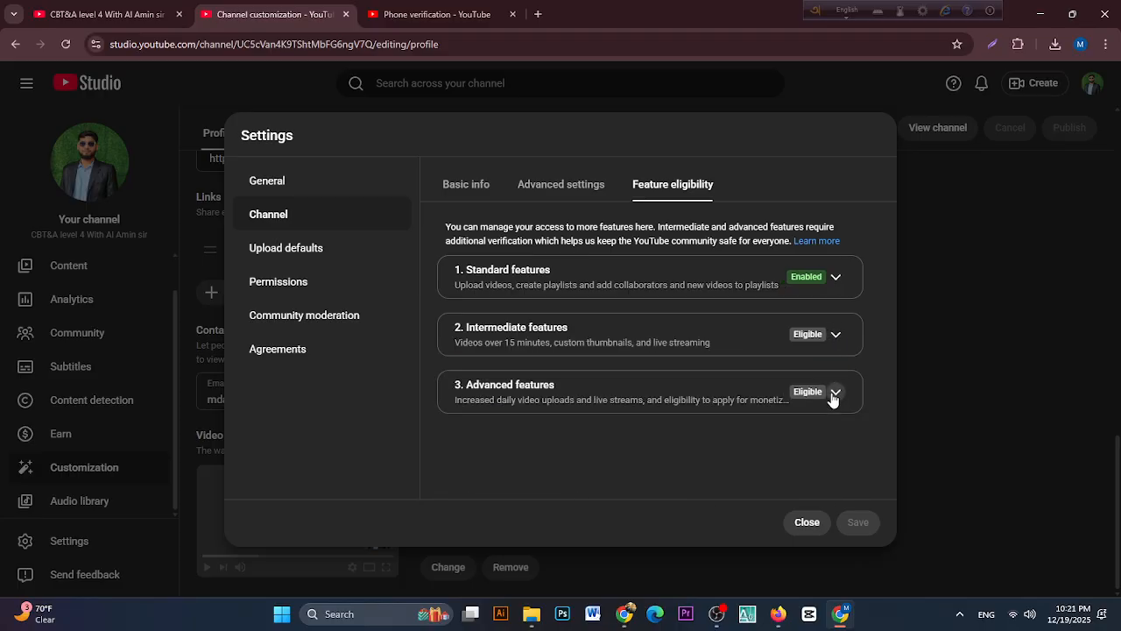
click(828, 392)
scroll(584, 454, down, 2)
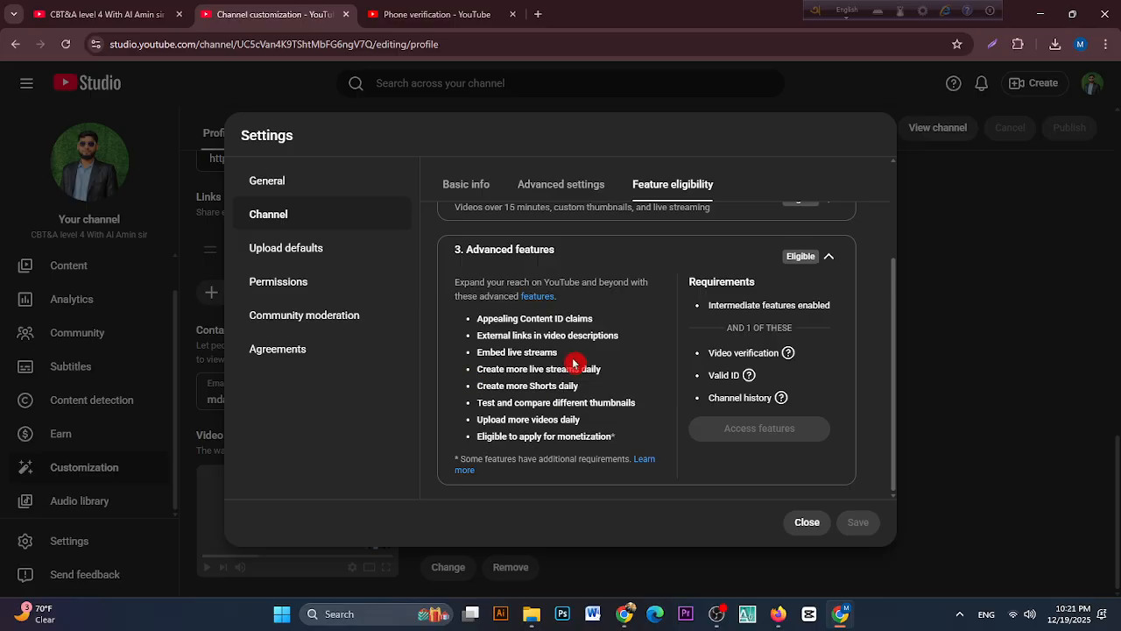
scroll(573, 366, up, 2)
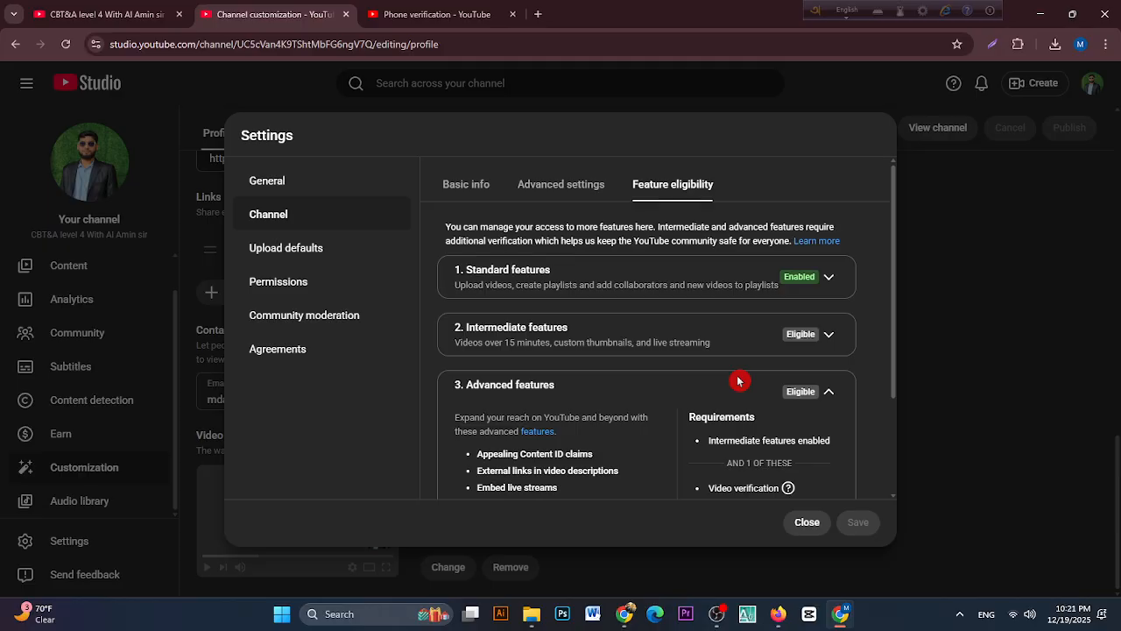
click(396, 14)
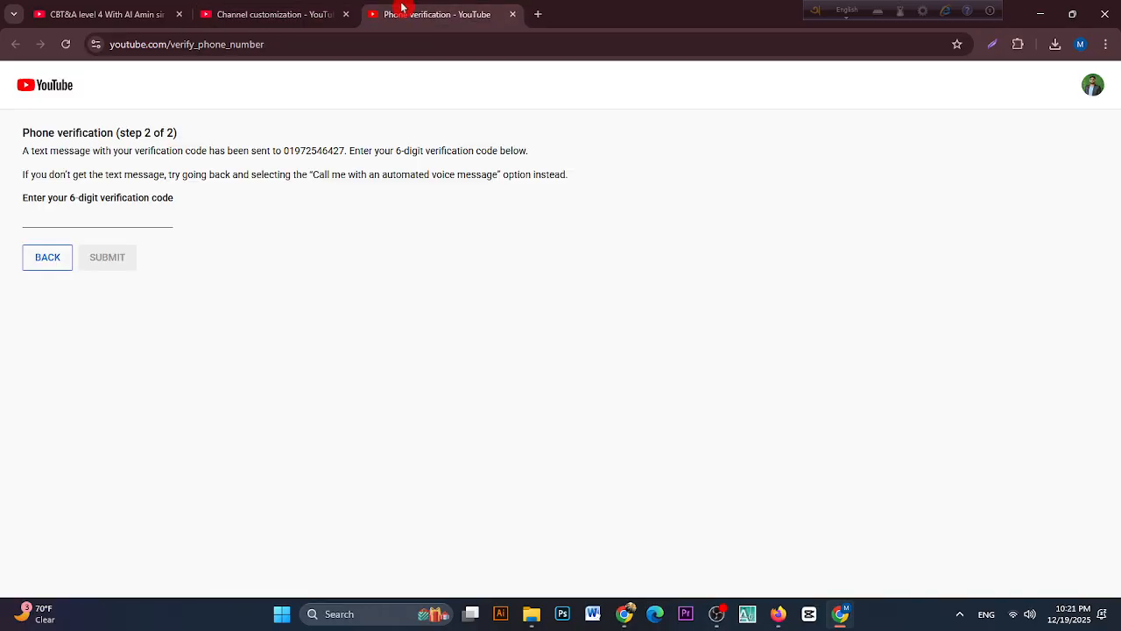
- Enter and submit the texted six-digit code, then close the verification page
click(102, 237)
click(113, 254)
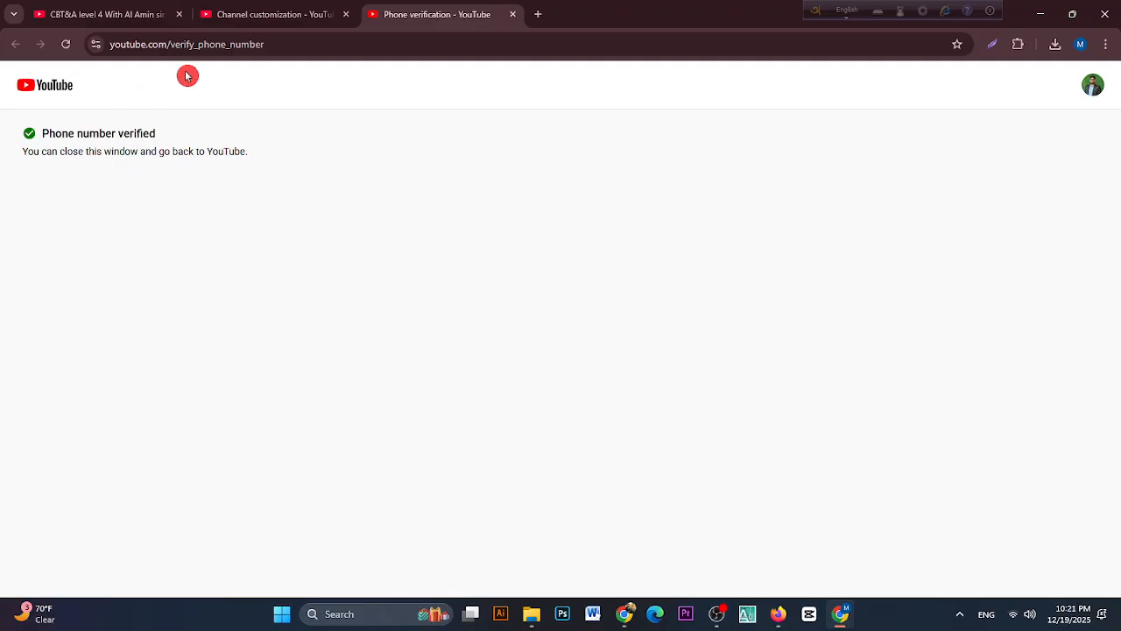
click(512, 14)
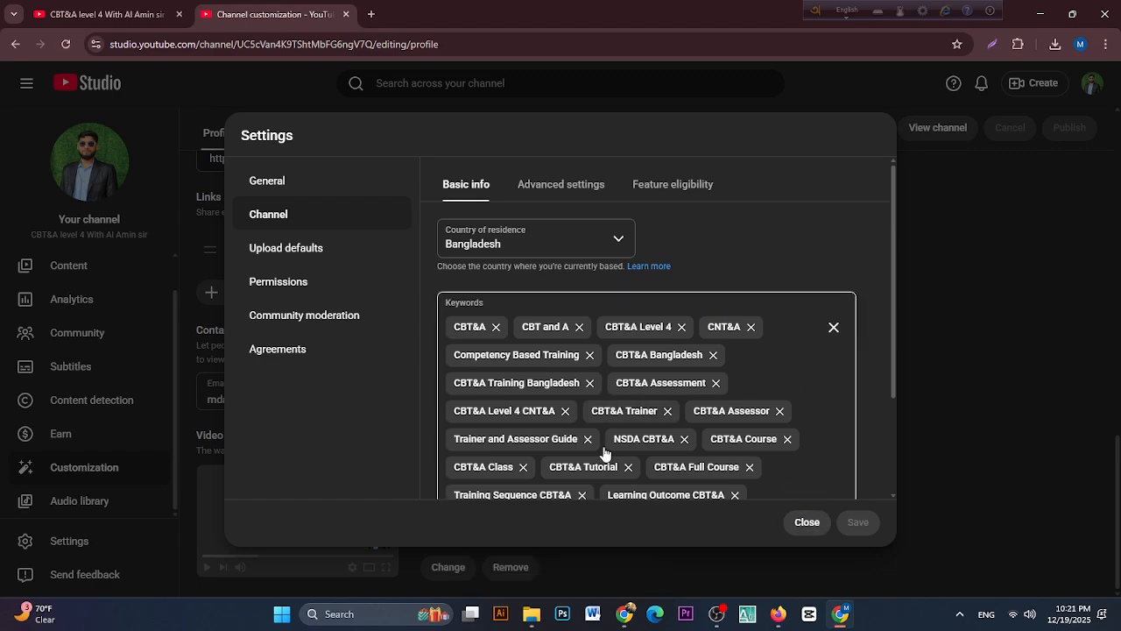
- Keep US Dollar as the default currency in the upload defaults' General settings
click(294, 252)
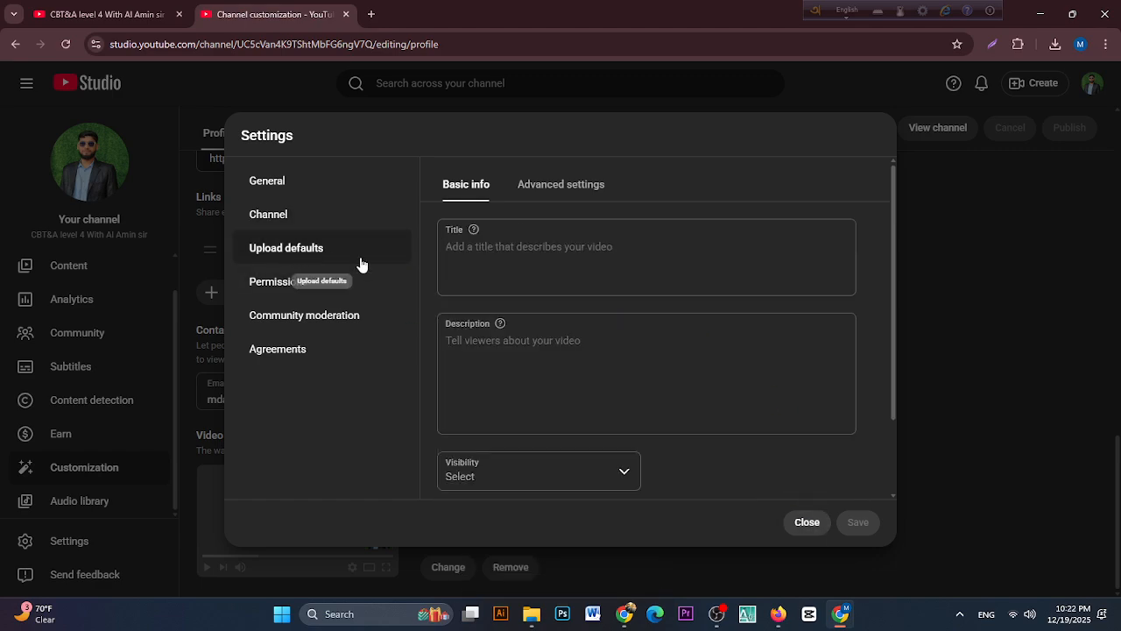
click(271, 181)
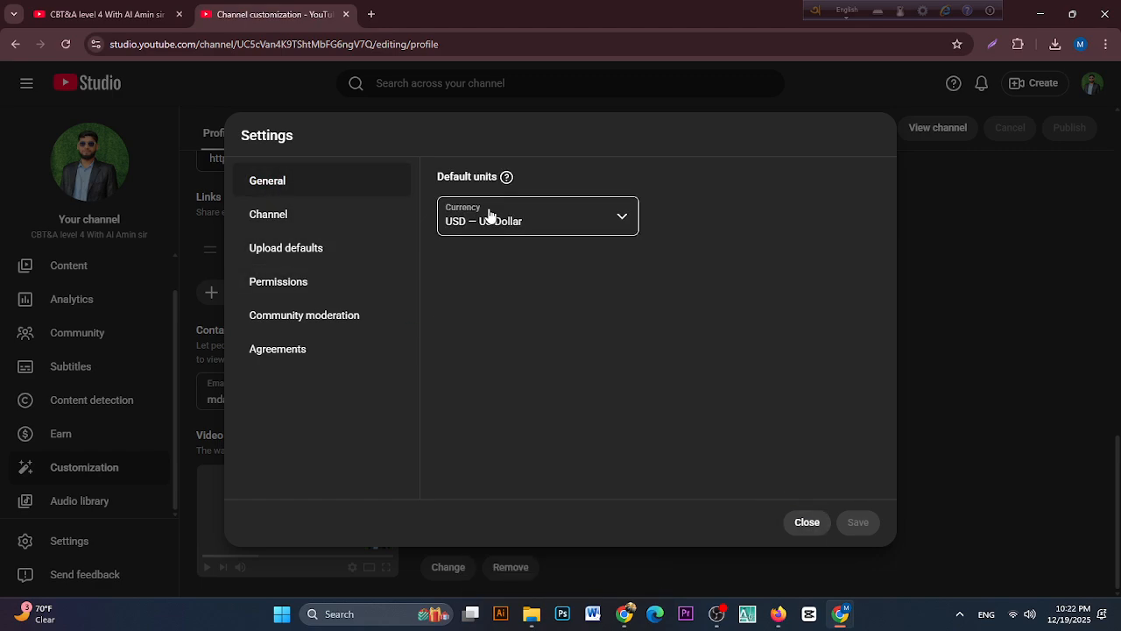
click(611, 219)
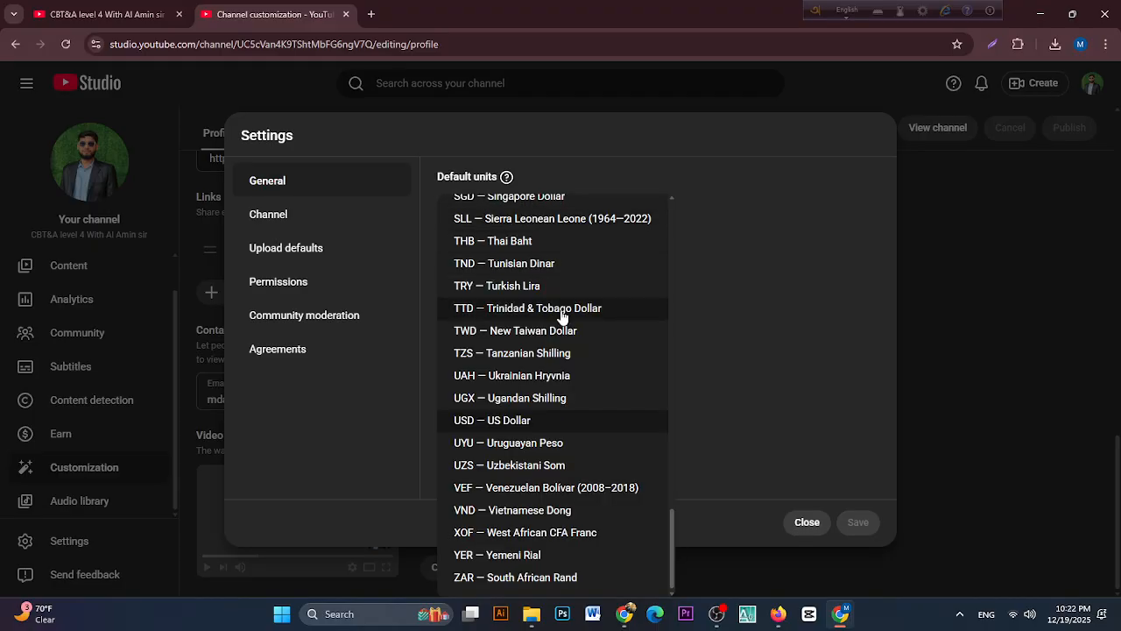
click(533, 426)
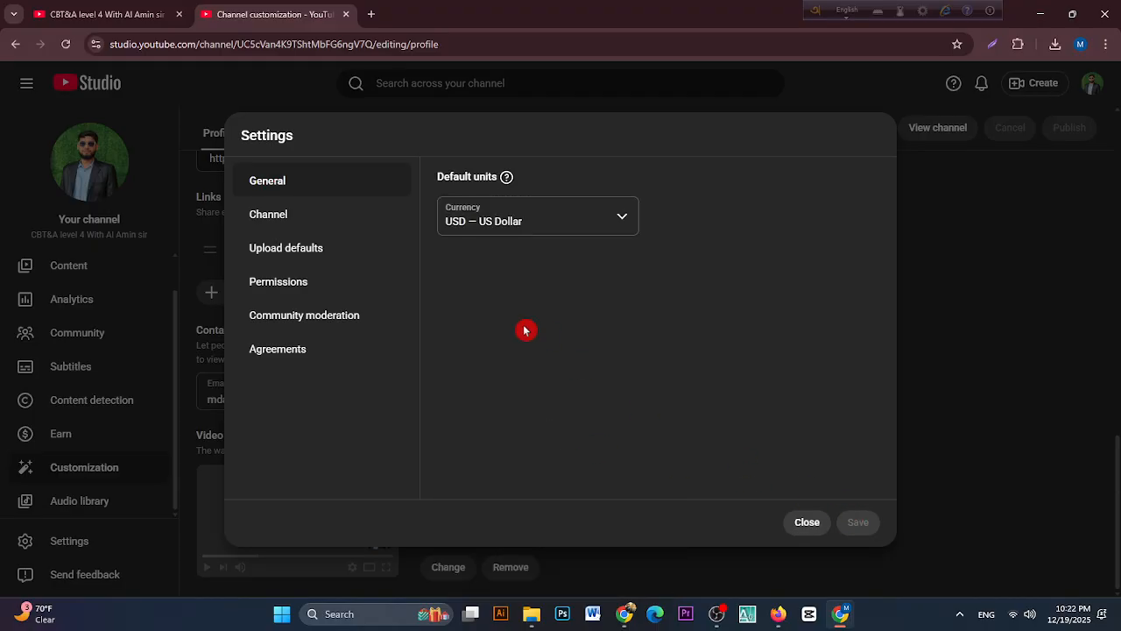
- Open the channel's Advanced settings and check its Feature eligibility
click(280, 216)
scroll(646, 363, down, 3)
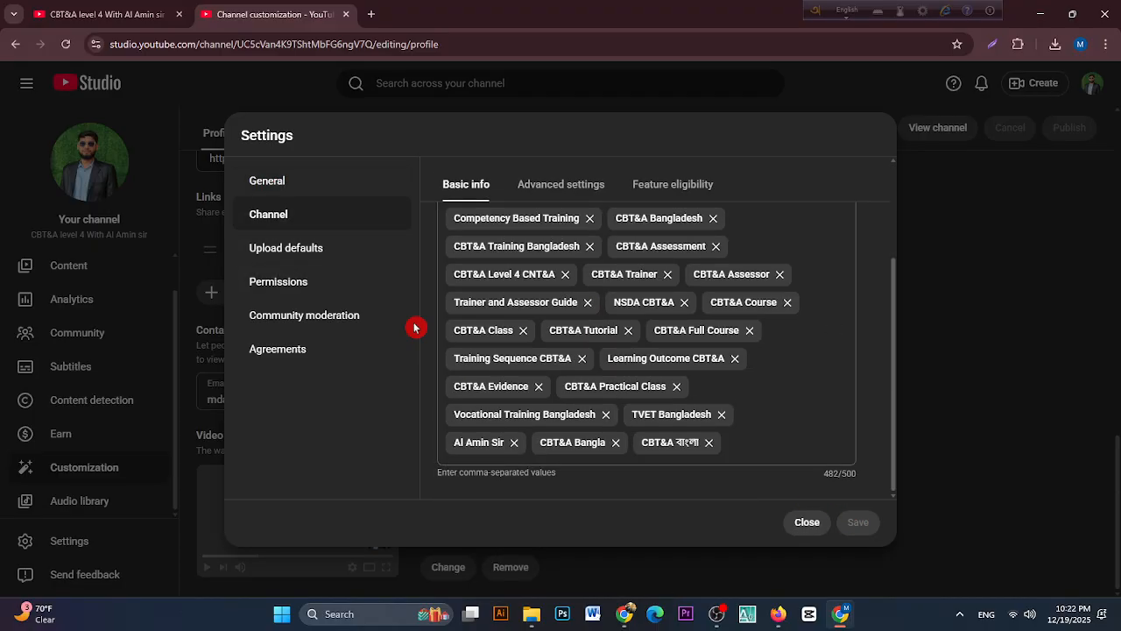
click(327, 256)
click(310, 226)
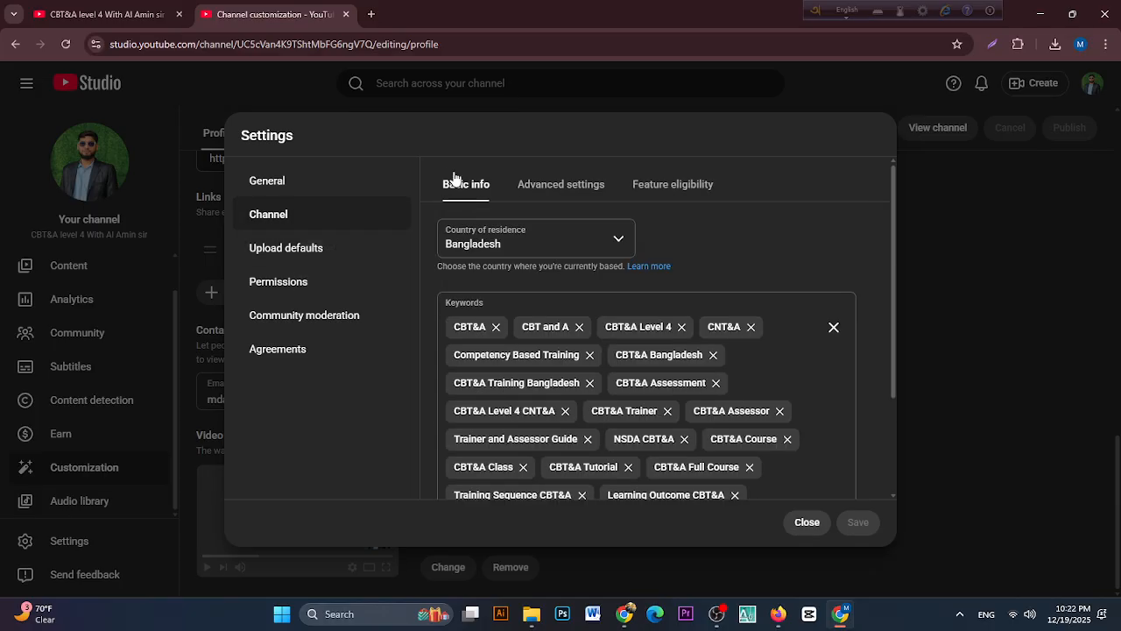
click(570, 185)
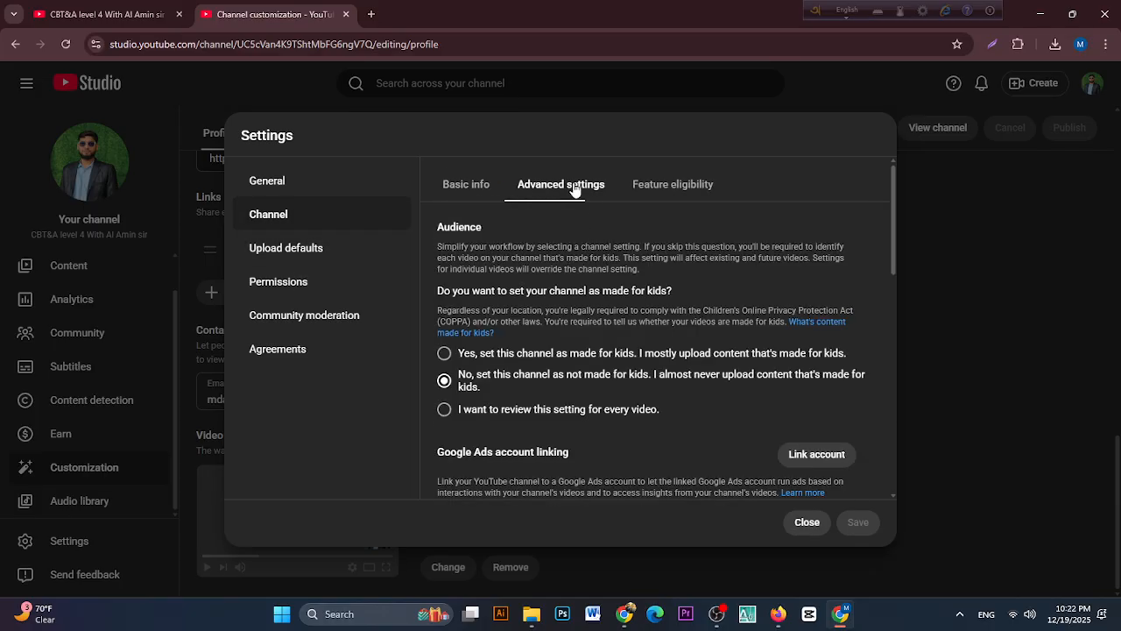
click(670, 185)
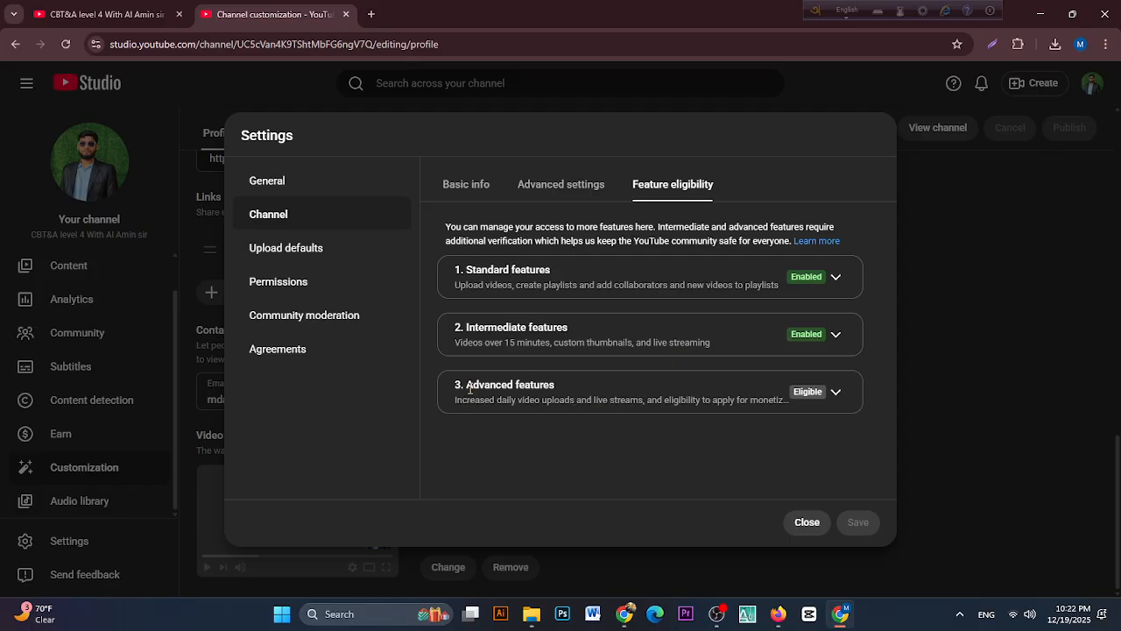
drag(466, 385, 409, 405)
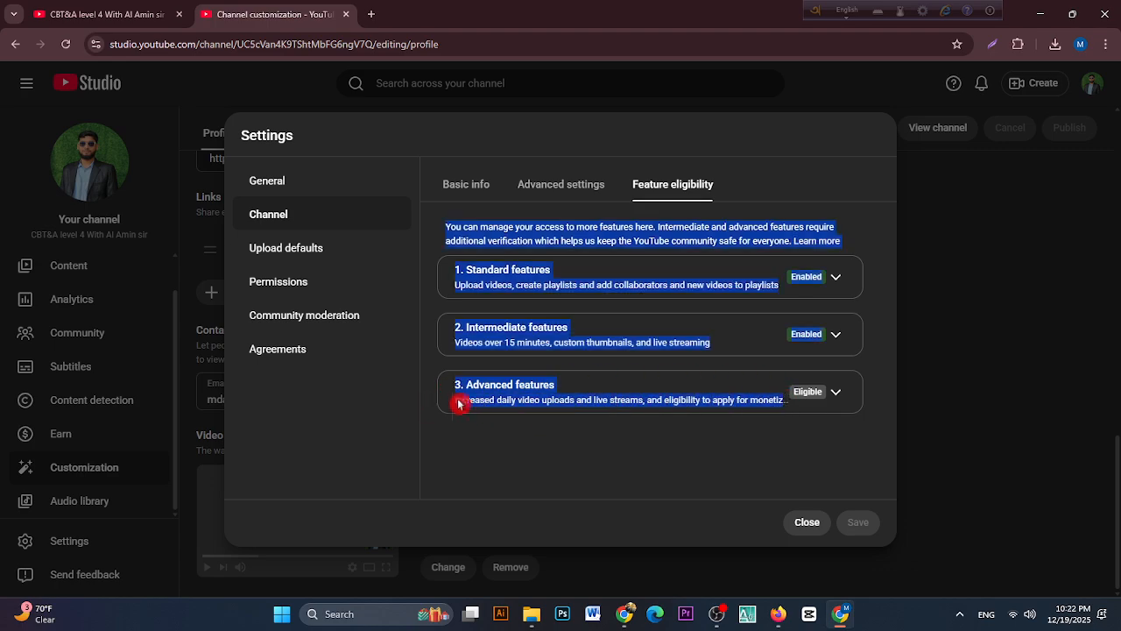
click(491, 395)
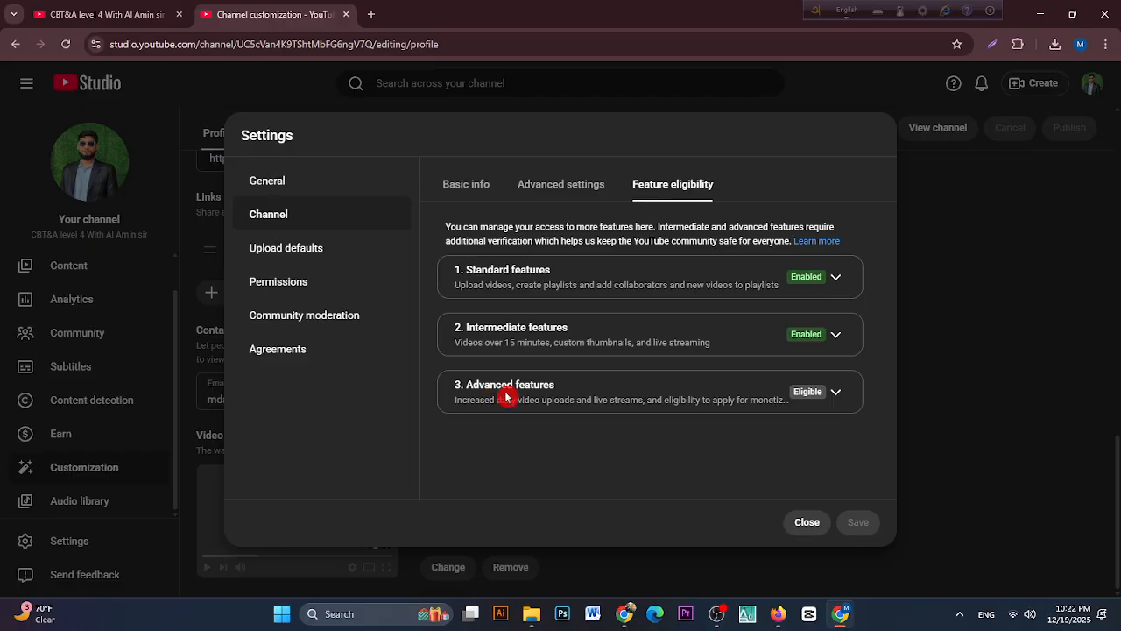
mouse_move(453, 388)
mouse_down()
mouse_move(456, 399)
mouse_move(785, 401)
mouse_move(470, 400)
mouse_move(453, 394)
mouse_move(791, 405)
mouse_move(456, 392)
mouse_up()
click(457, 386)
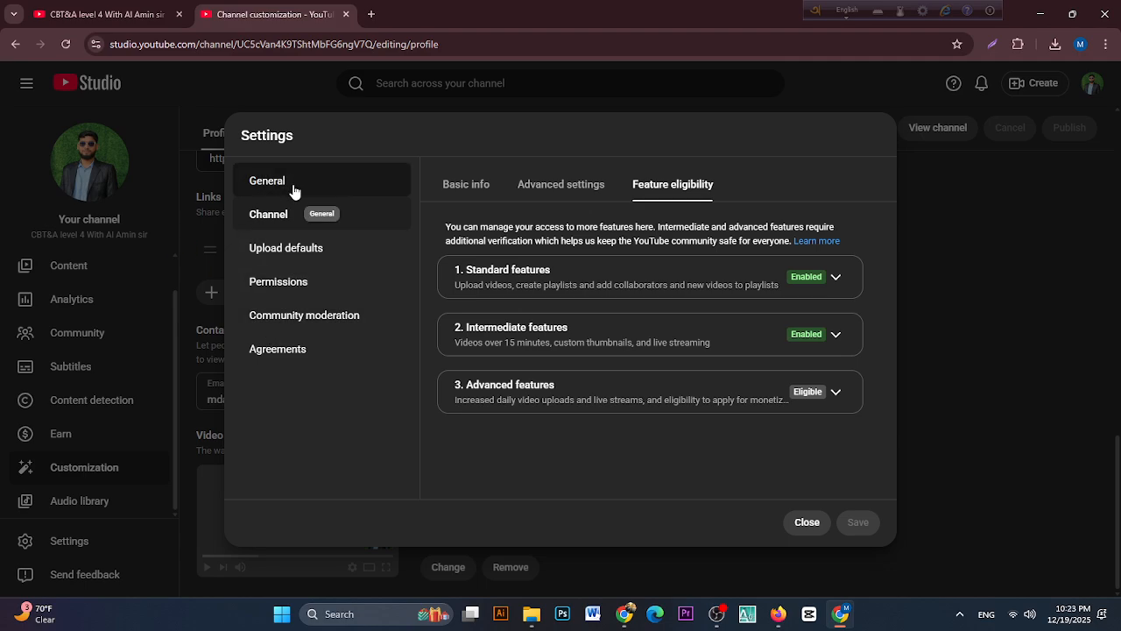
- Open the upload defaults' empty Title and Description fields, then bring ChatGPT to the front
click(307, 254)
click(501, 247)
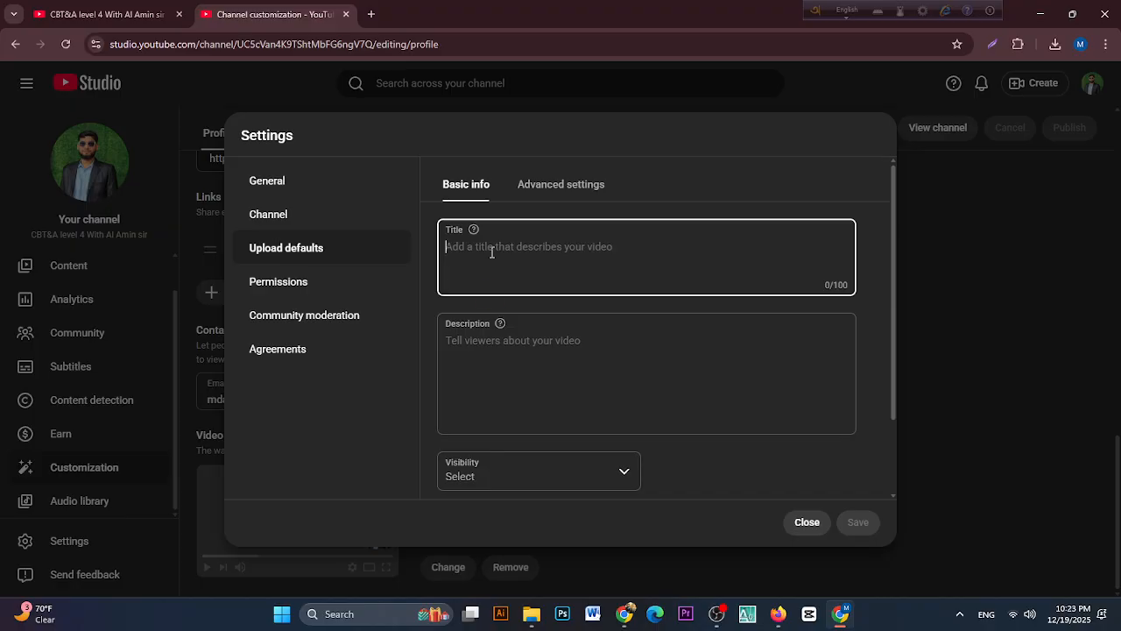
click(507, 347)
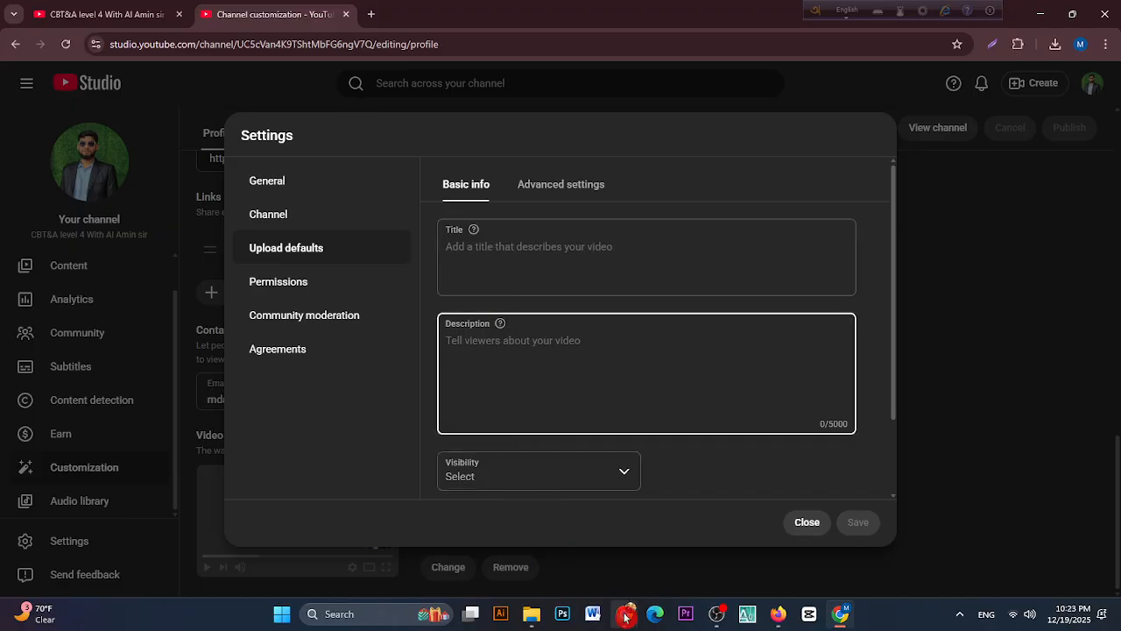
mouse_move(625, 613)
click(525, 517)
- Ask ChatGPT for a Basic info title and description, and select the generated title
scroll(451, 526, down, 3)
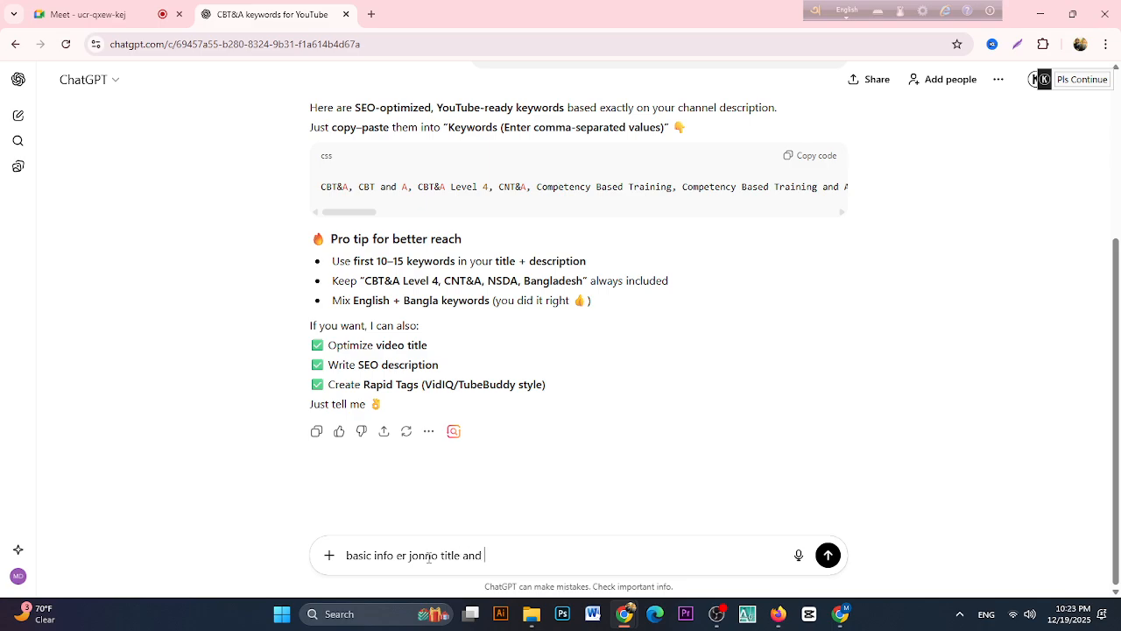
click(840, 614)
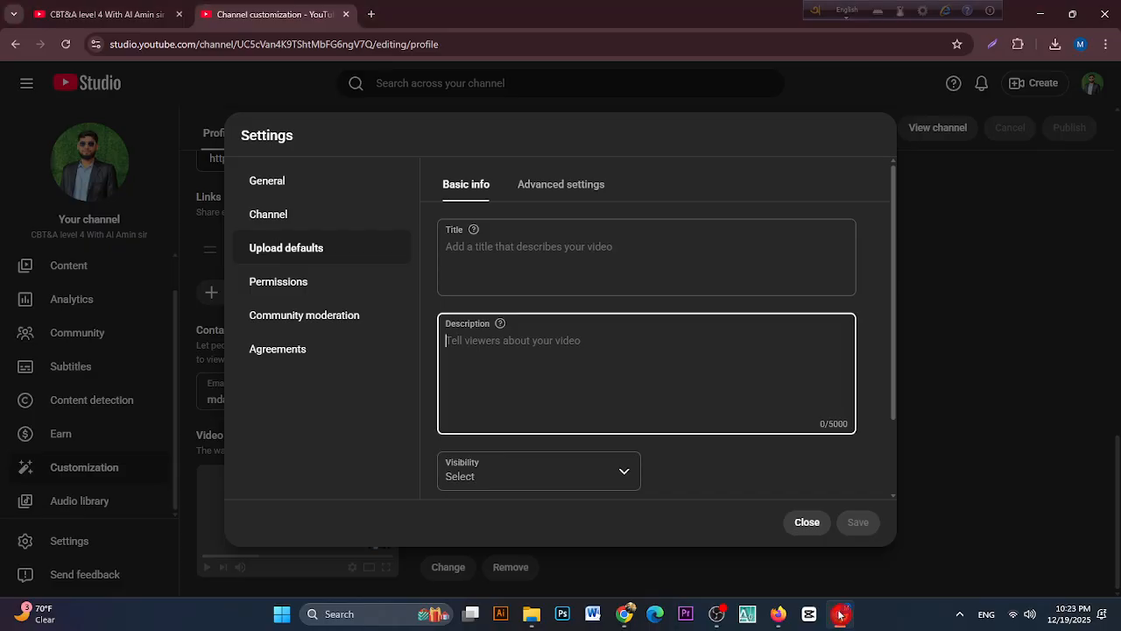
mouse_move(624, 613)
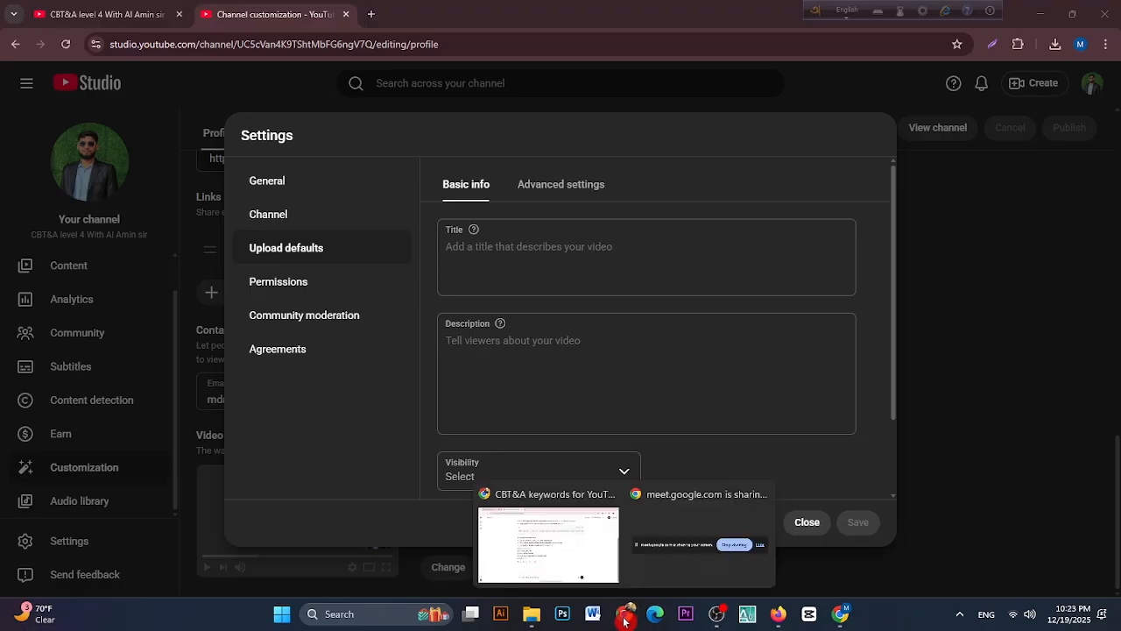
click(538, 566)
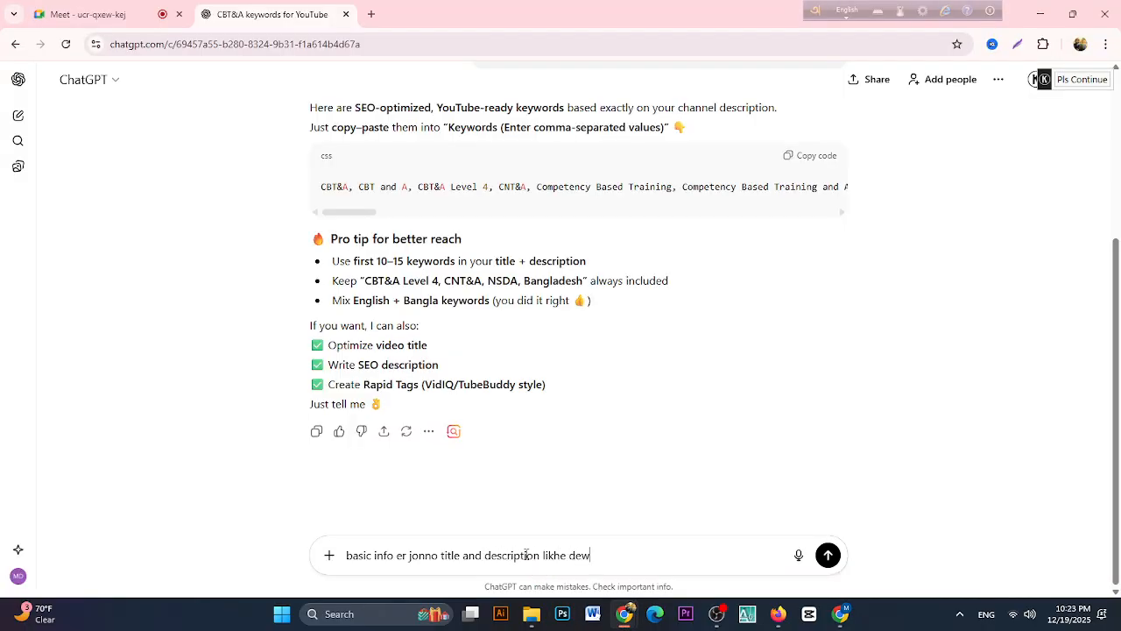
key(Return)
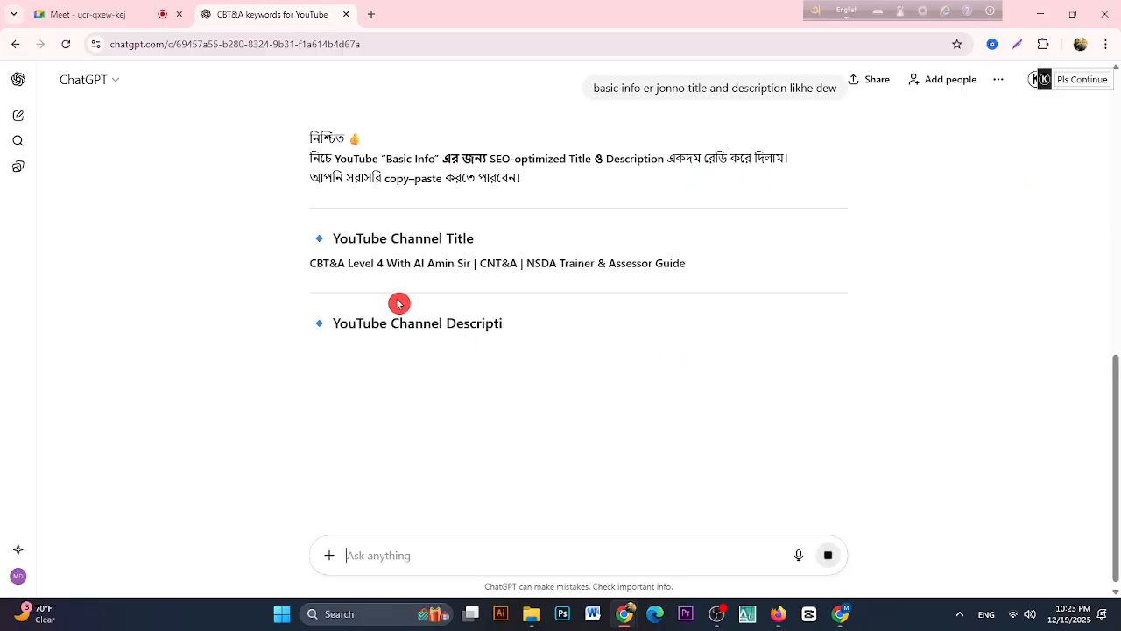
drag(310, 263, 691, 264)
key(ctrl+c)
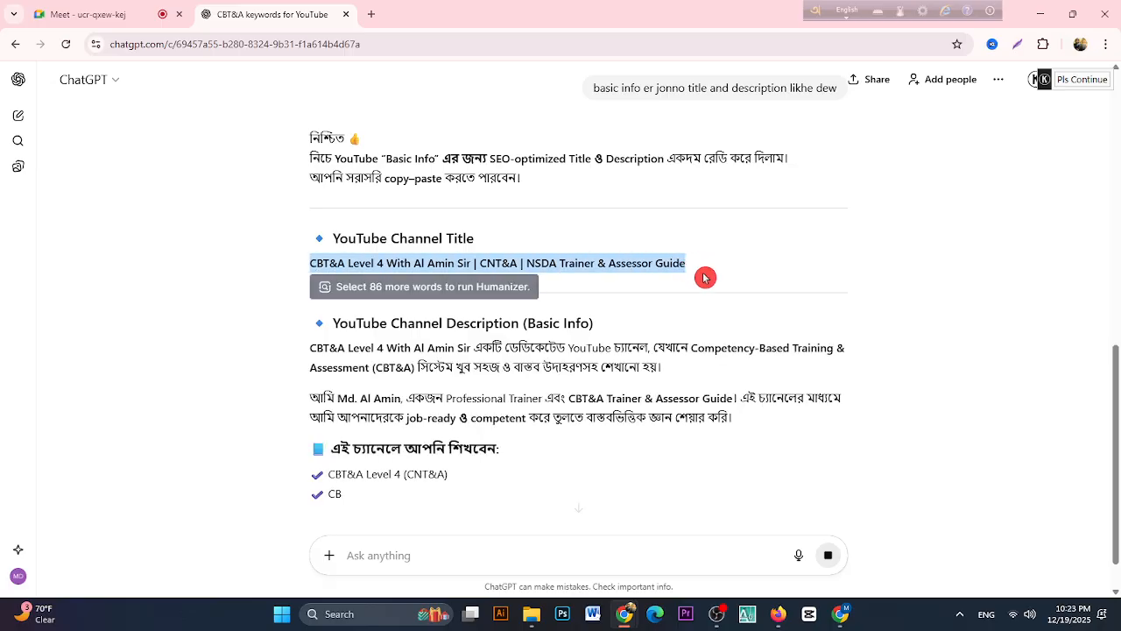
click(839, 614)
- Paste ChatGPT's generated title and description into the upload defaults' Title and Description
click(516, 254)
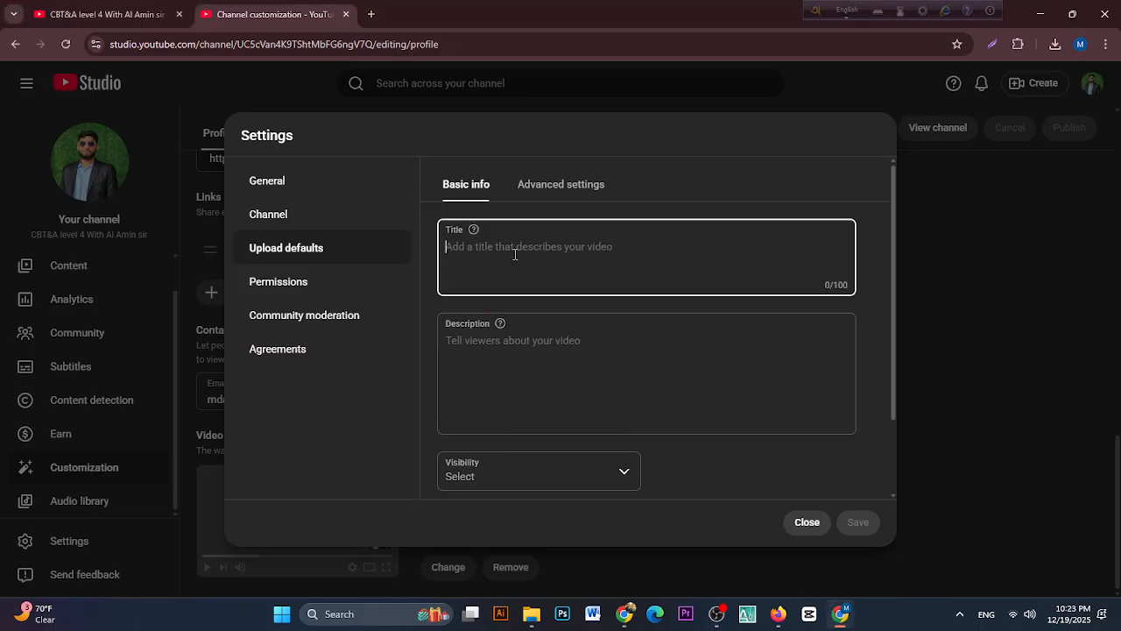
key(ctrl+v)
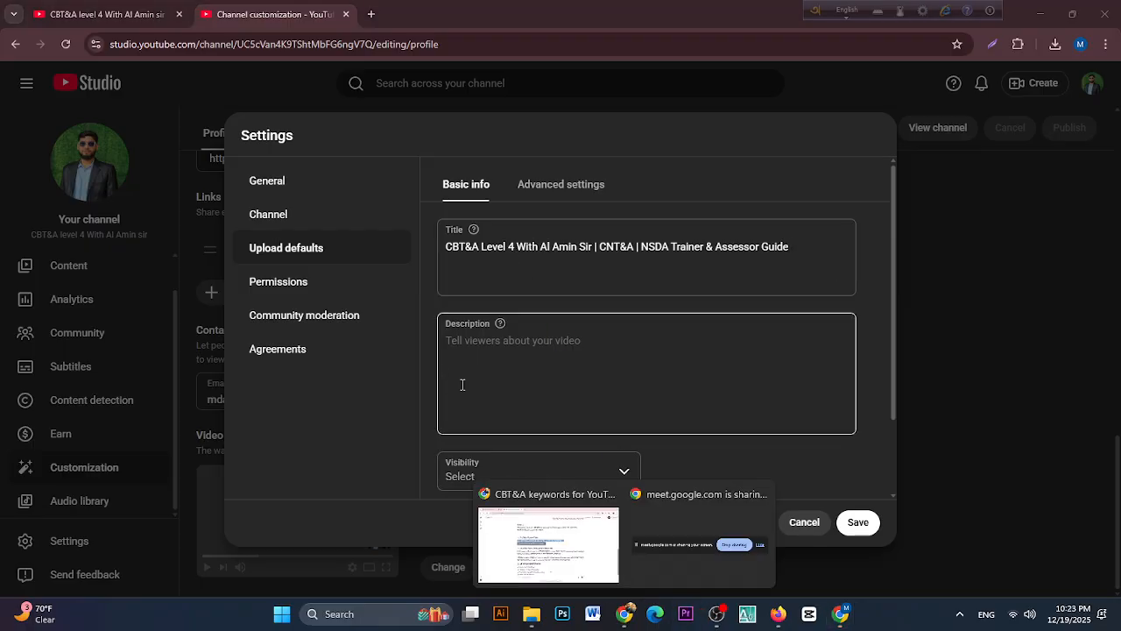
click(535, 552)
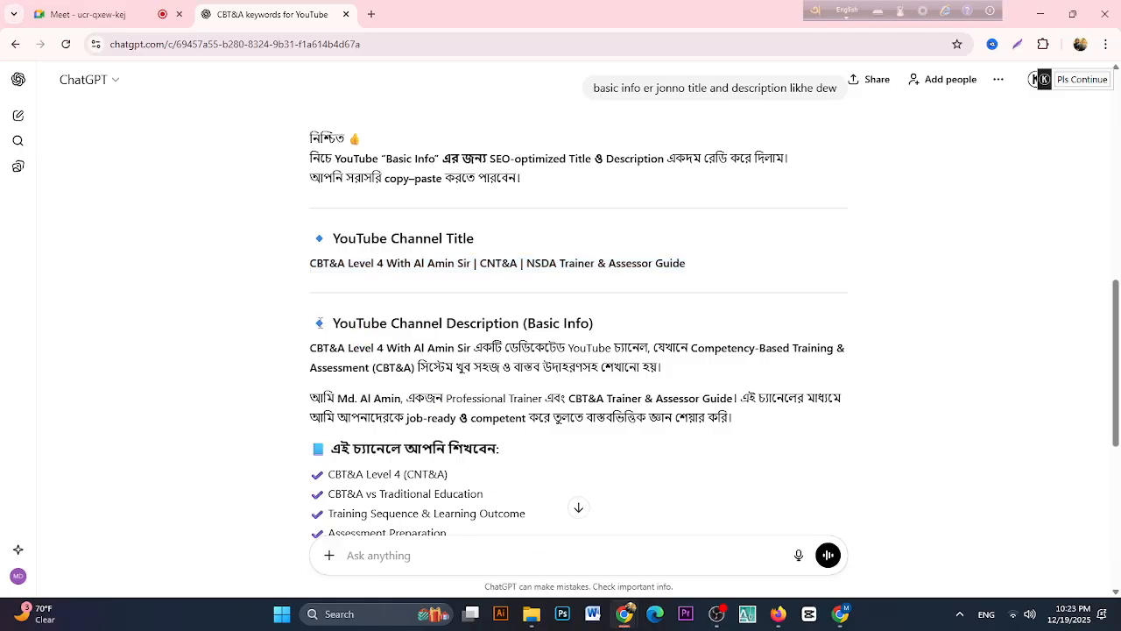
drag(311, 322, 710, 352)
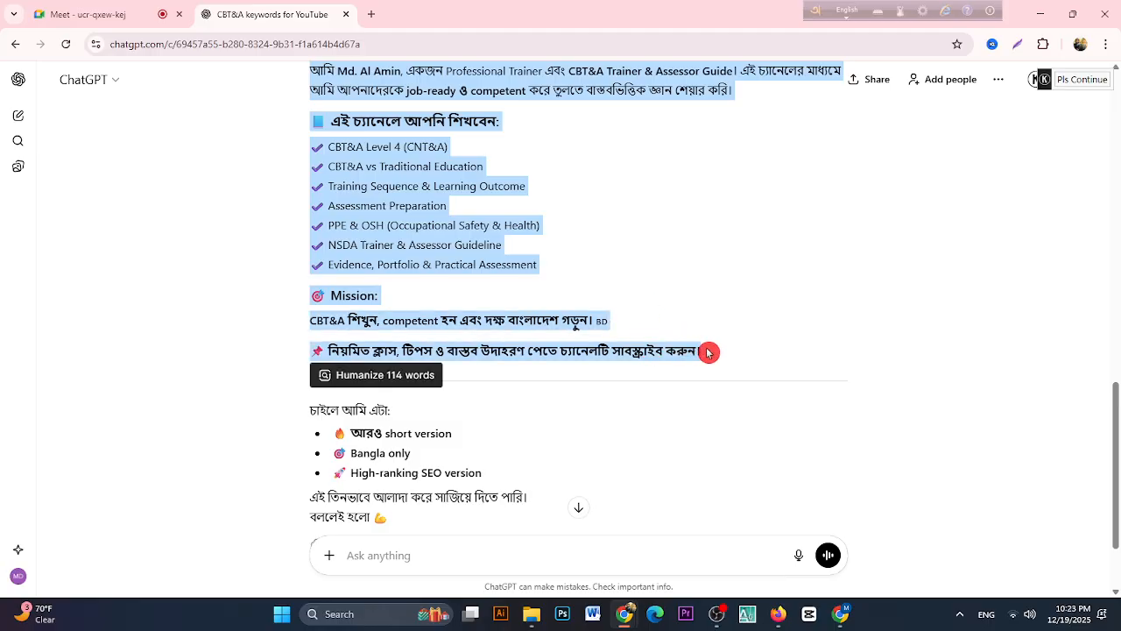
key(ctrl+c)
click(840, 614)
click(508, 338)
key(ctrl+v)
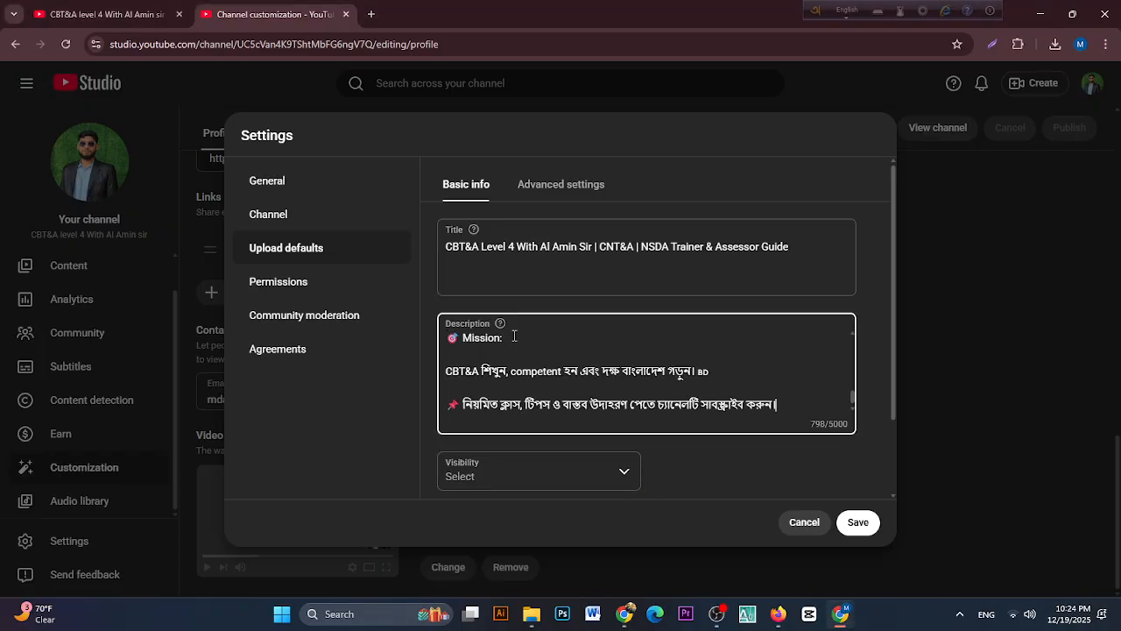
scroll(745, 396, down, 2)
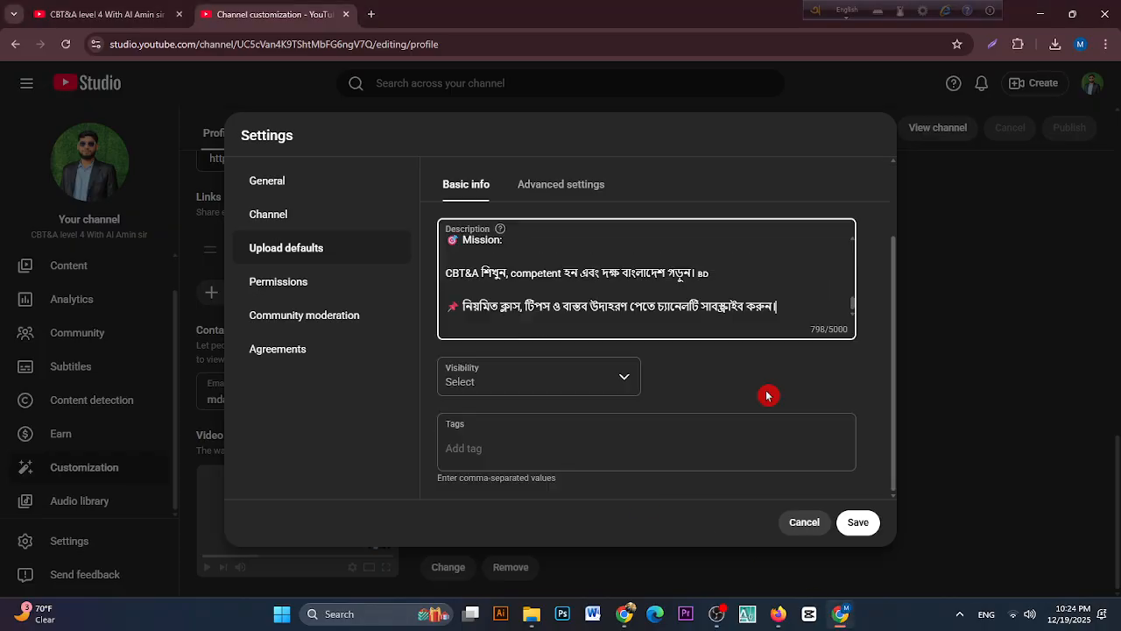
- Set the default upload visibility to Public
click(593, 387)
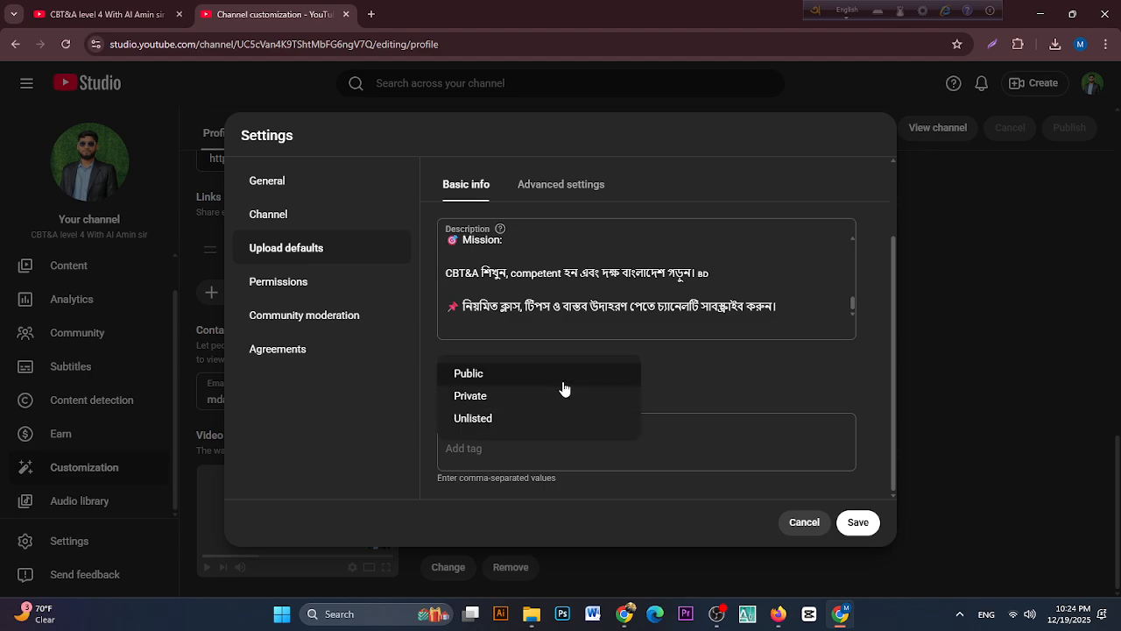
click(563, 378)
click(518, 445)
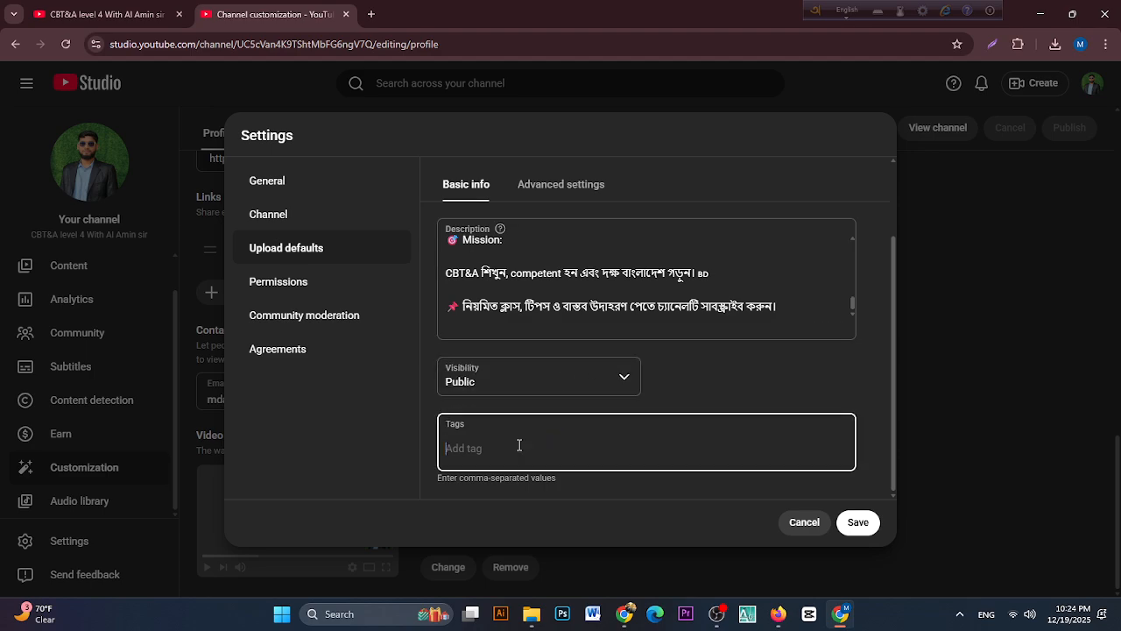
mouse_move(623, 612)
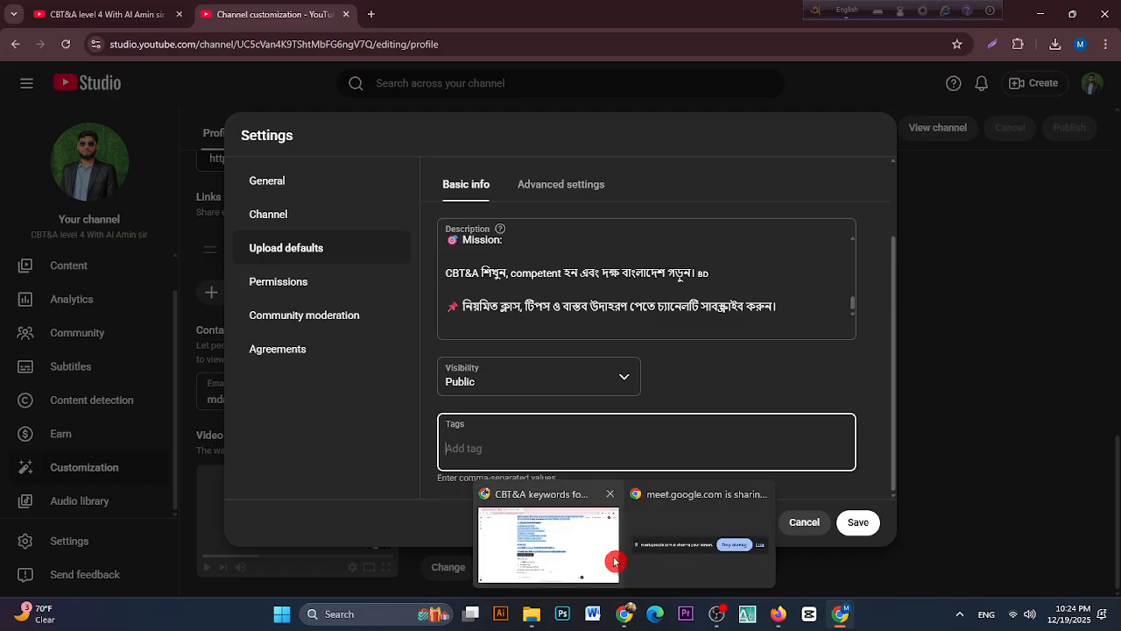
- Send ChatGPT the comma-separated keyword list, asking for RapidTags-style tags
click(580, 568)
scroll(551, 299, up, 5)
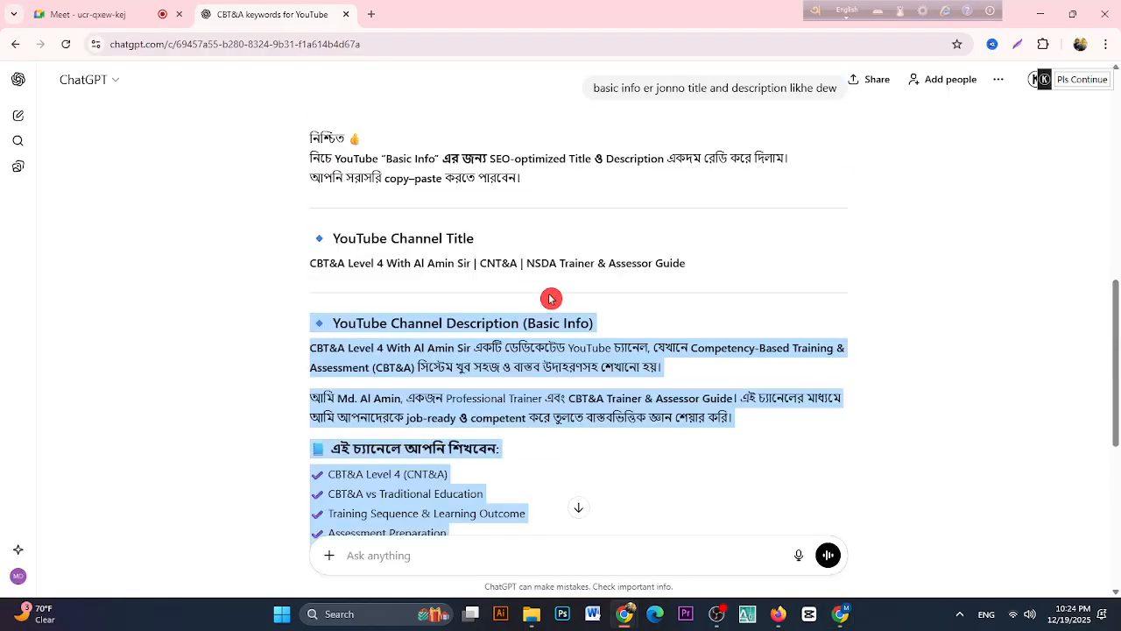
scroll(558, 352, up, 6)
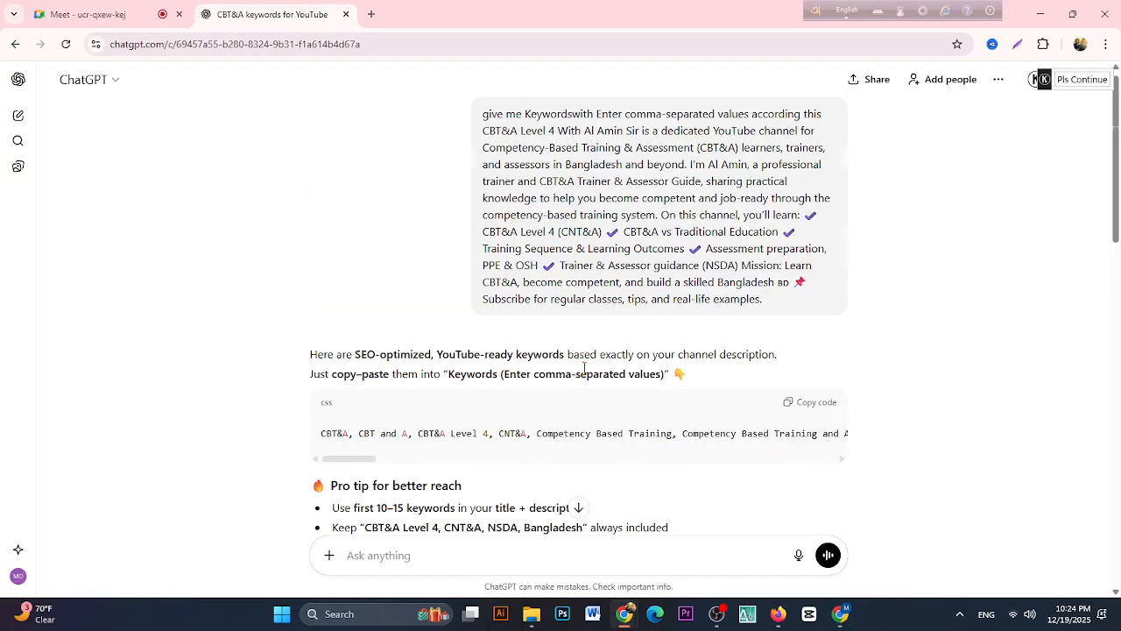
scroll(584, 368, down, 2)
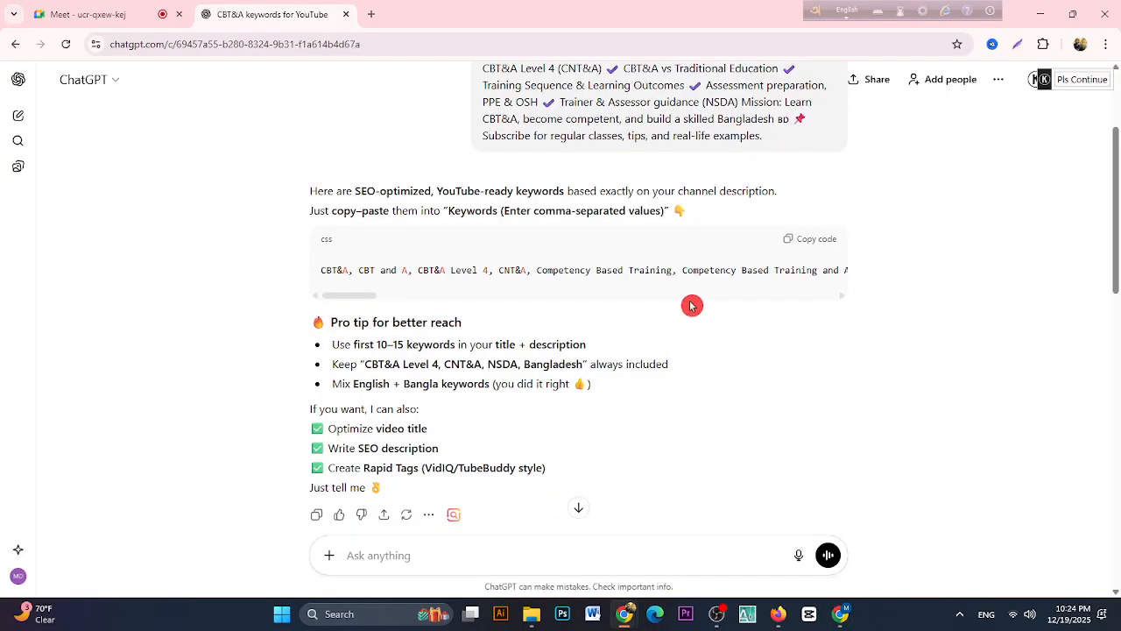
click(793, 244)
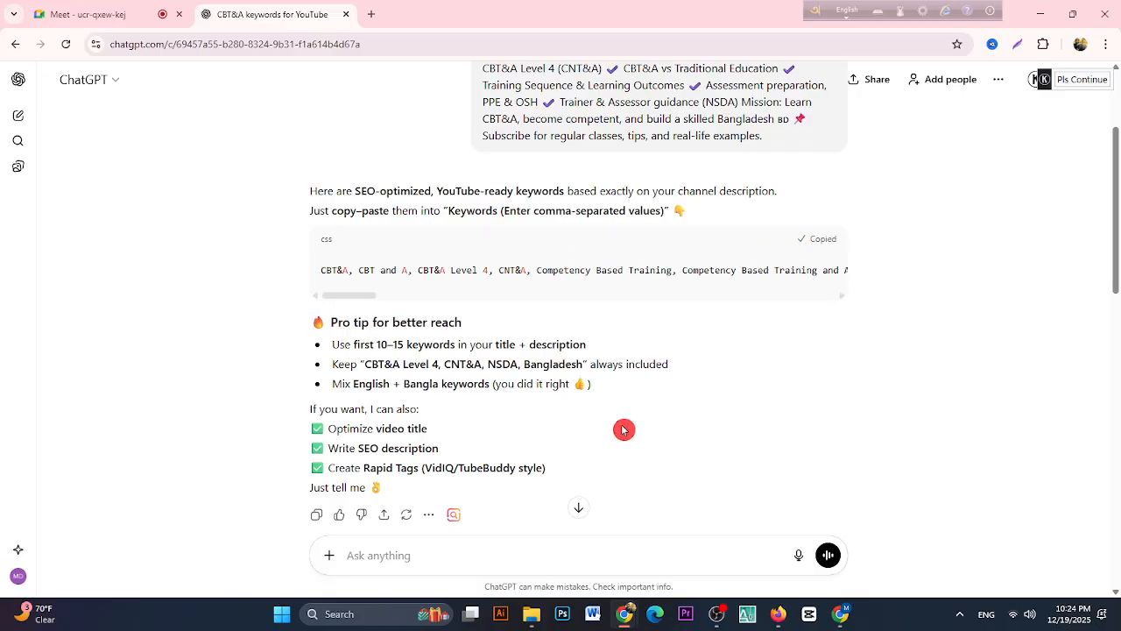
click(483, 556)
key(ctrl+v)
scroll(780, 508, down, 4)
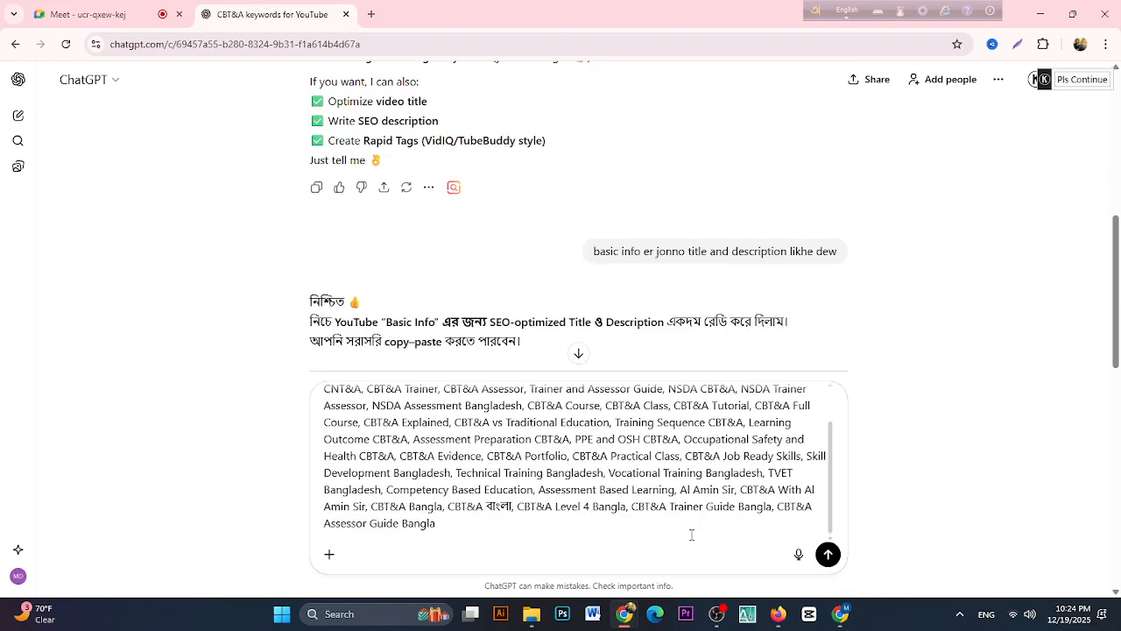
scroll(616, 543, up, 1)
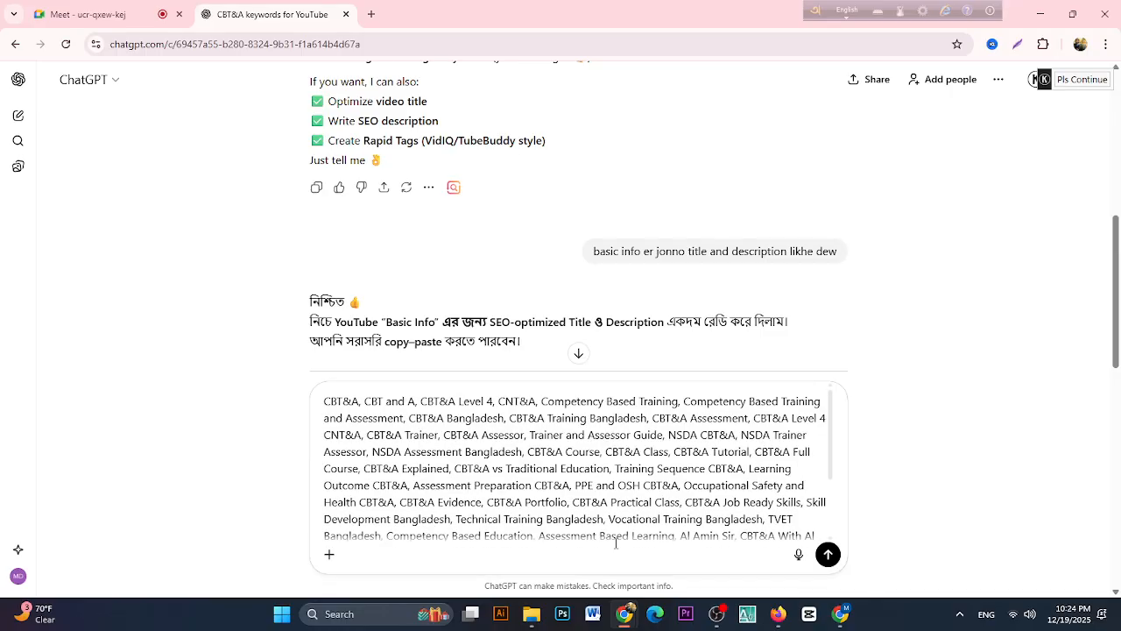
scroll(625, 482, down, 10)
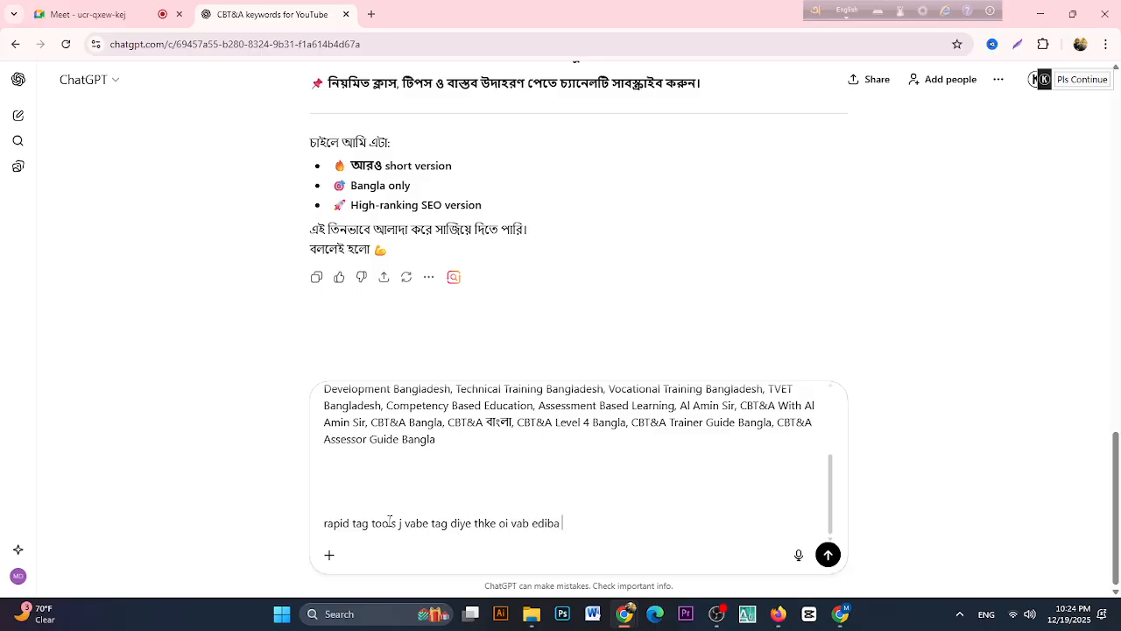
key(Return)
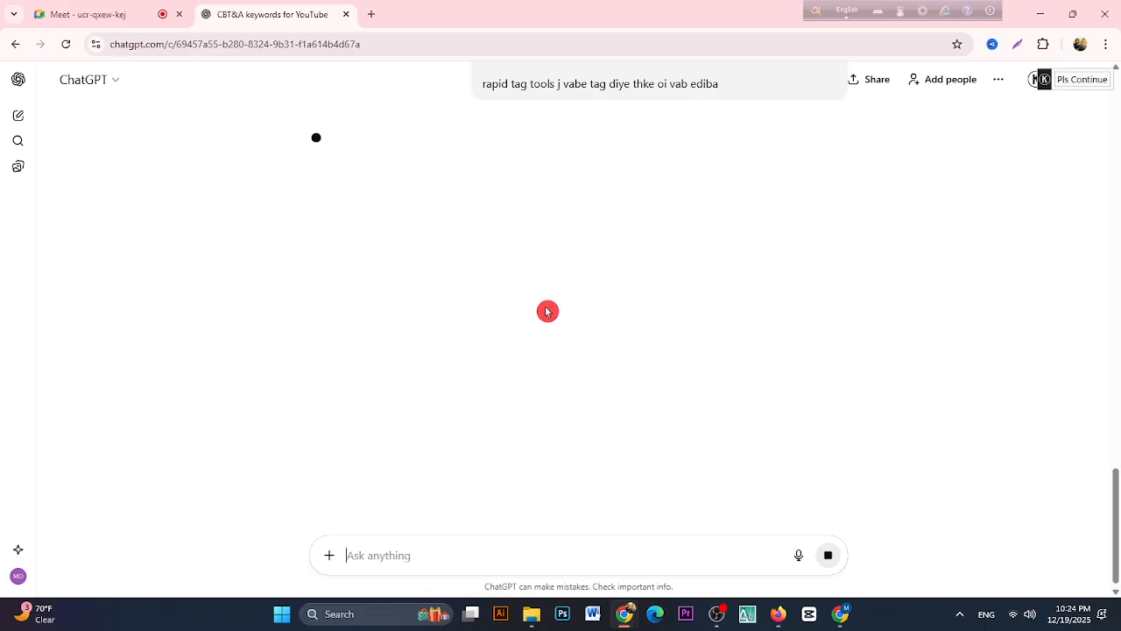
- Paste ChatGPT's one-per-line tag list into Tags and remove the oversized invalid tag
mouse_move(845, 620)
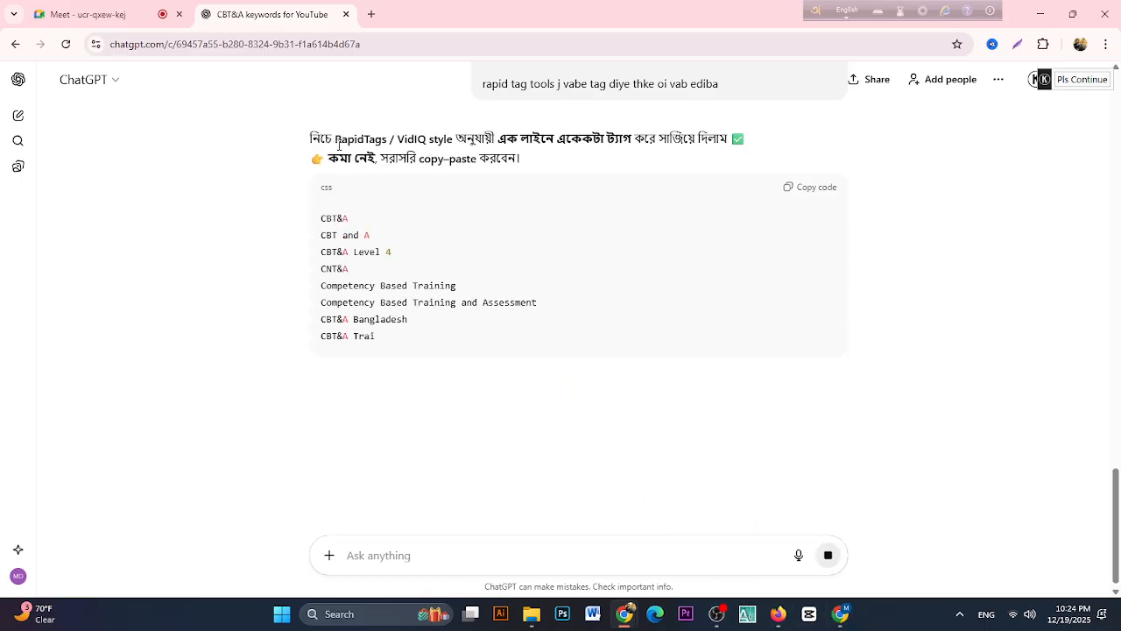
scroll(418, 448, down, 2)
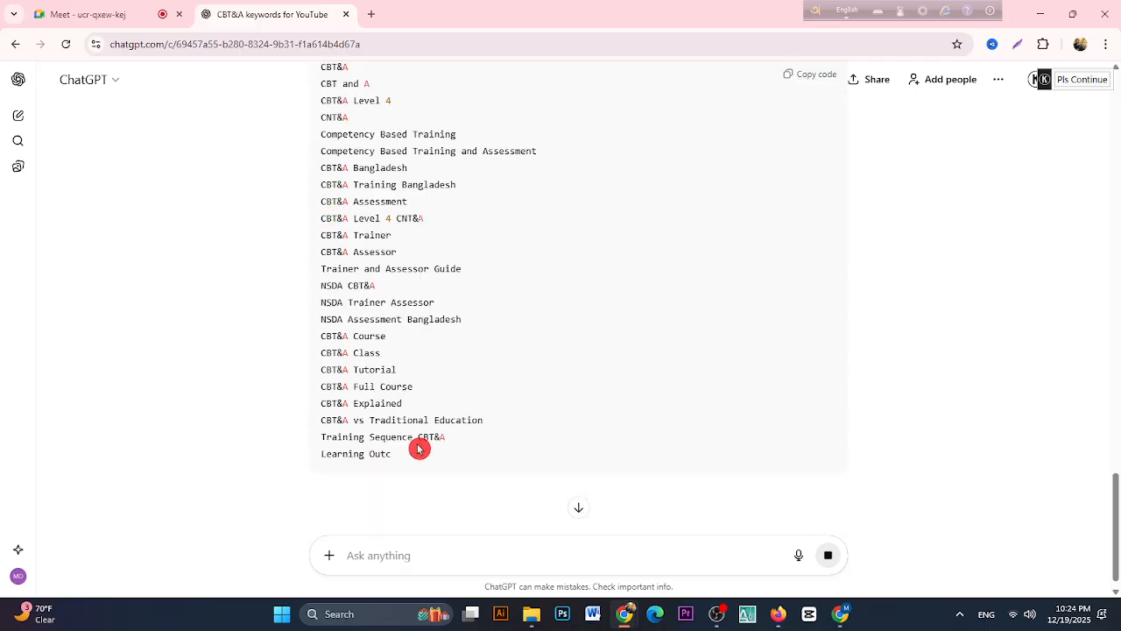
scroll(418, 448, up, 4)
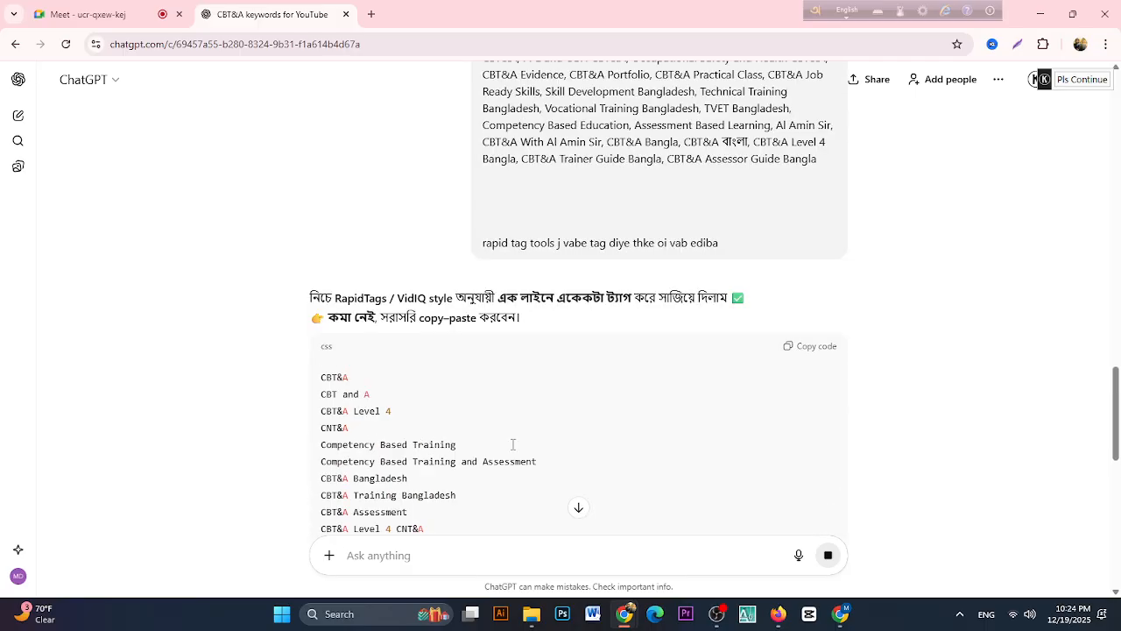
click(793, 349)
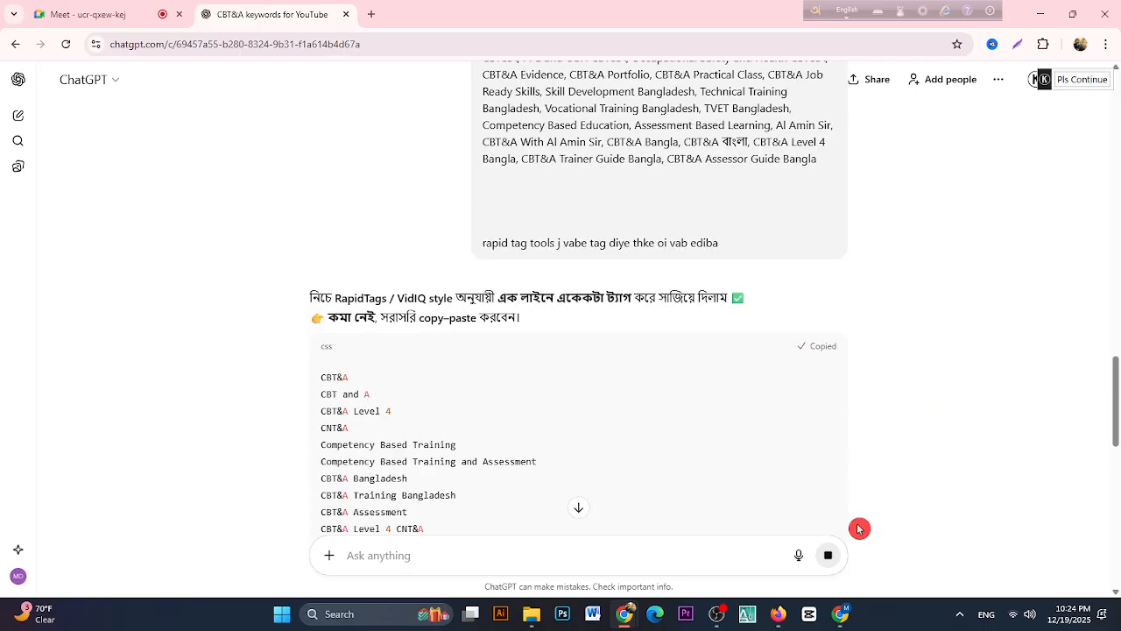
click(839, 613)
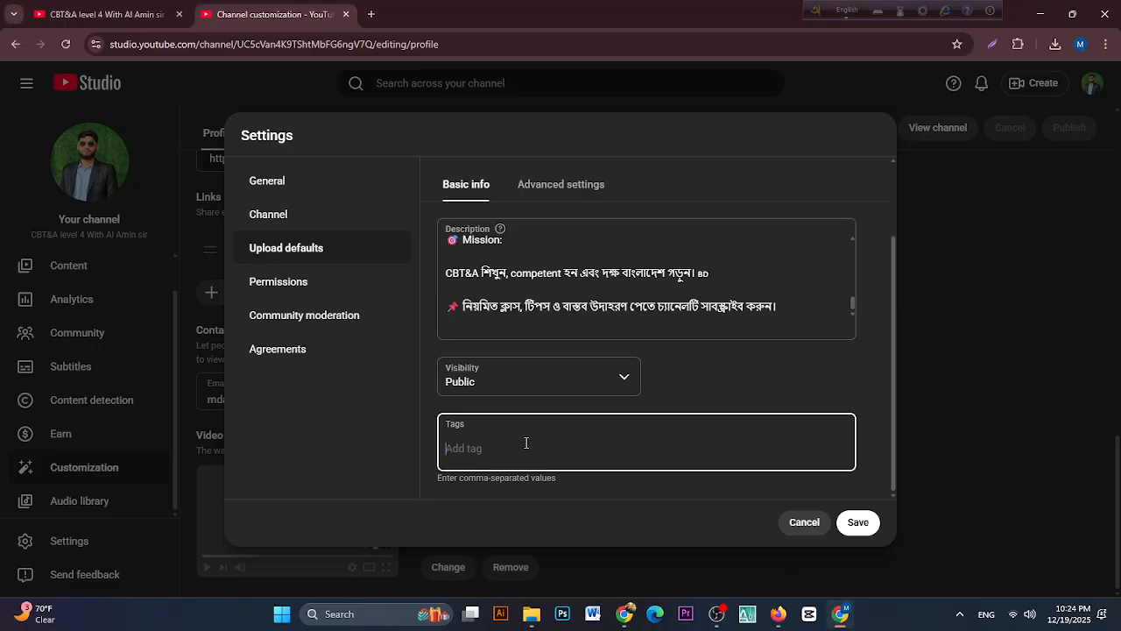
key(ctrl+v)
click(669, 447)
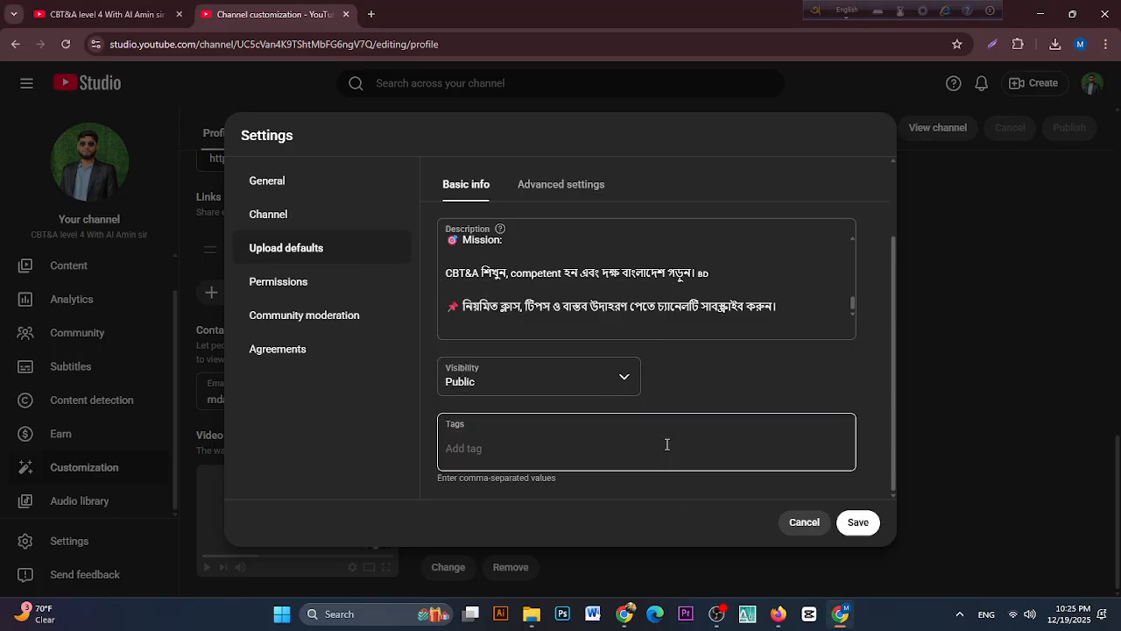
- Have ChatGPT reformat the tags as one comma-separated line and copy the result
mouse_move(625, 613)
click(530, 568)
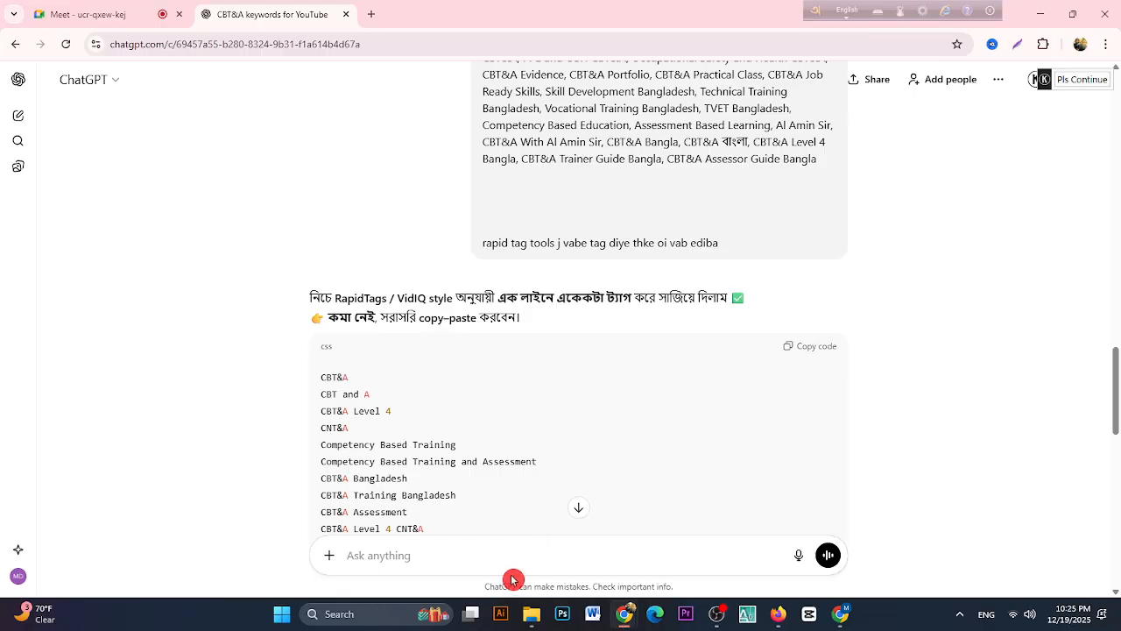
key(ctrl+v)
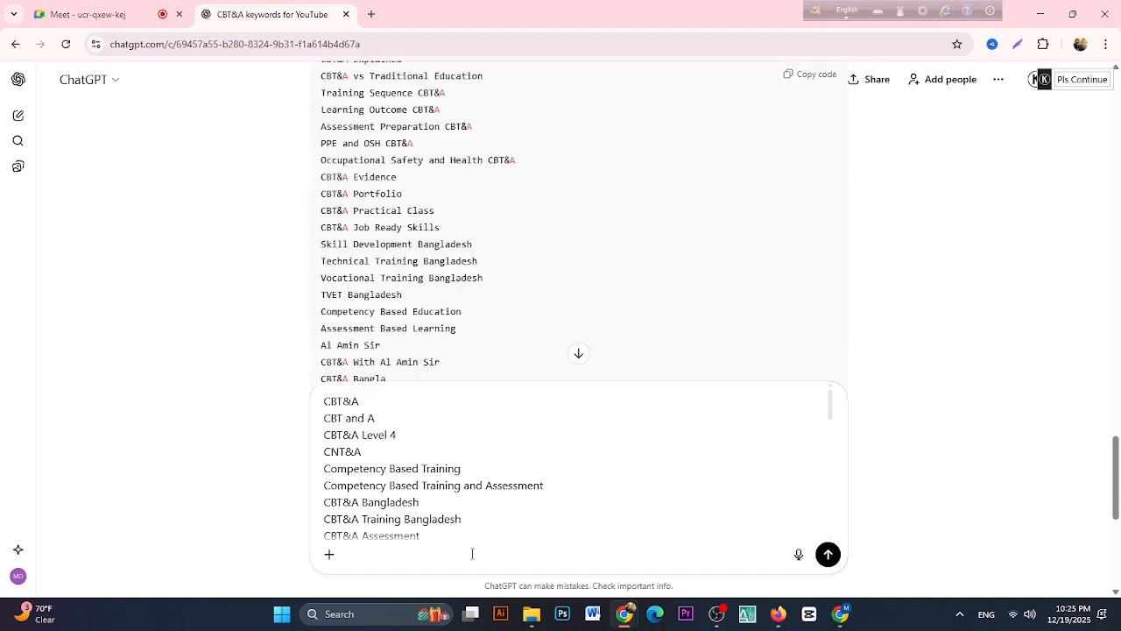
key(shift+Return)
key(shift+Return)
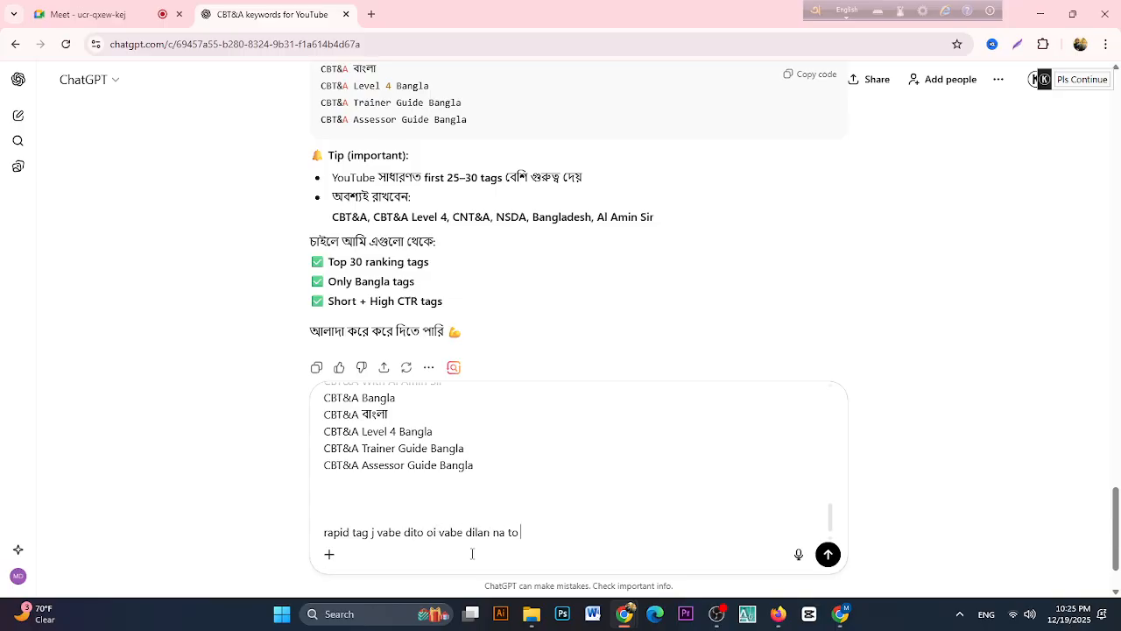
key(Return)
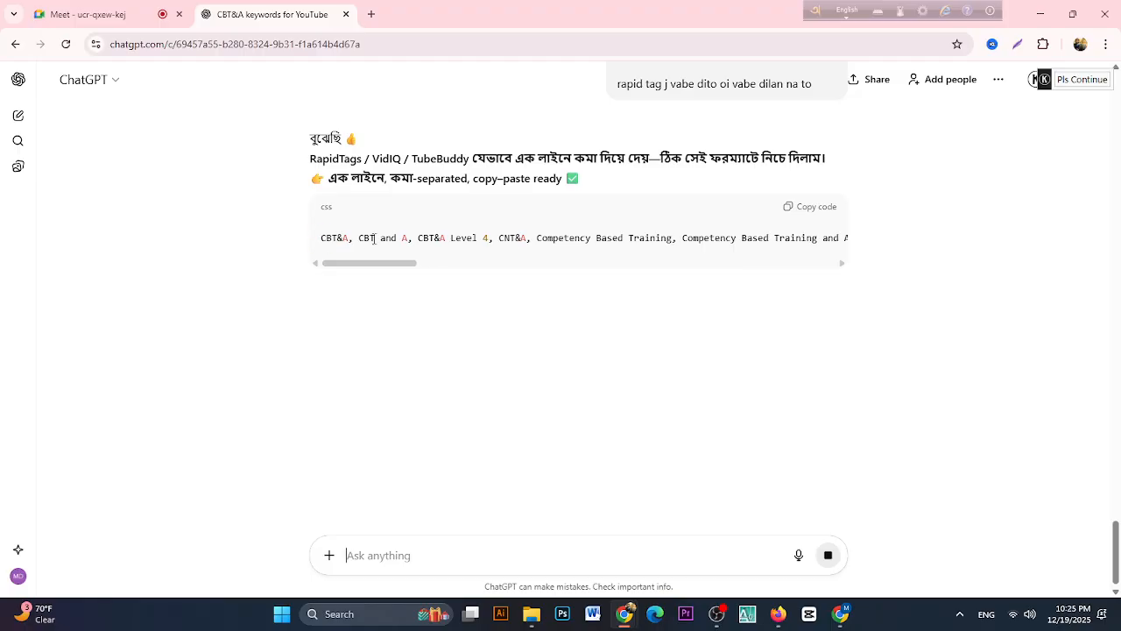
click(792, 211)
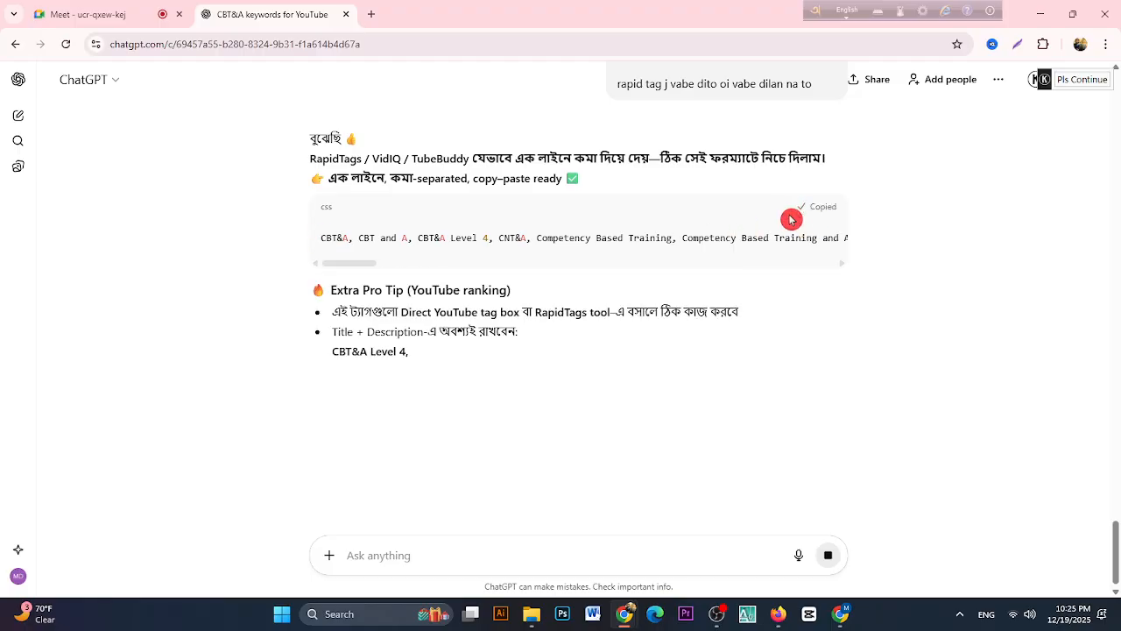
click(777, 613)
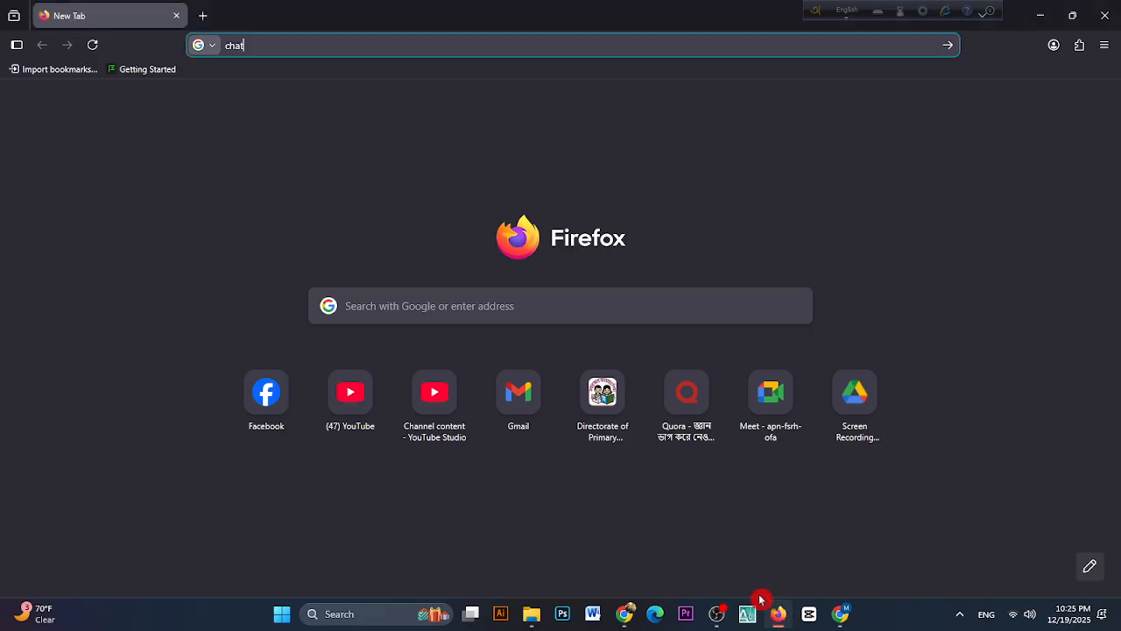
click(838, 610)
click(517, 446)
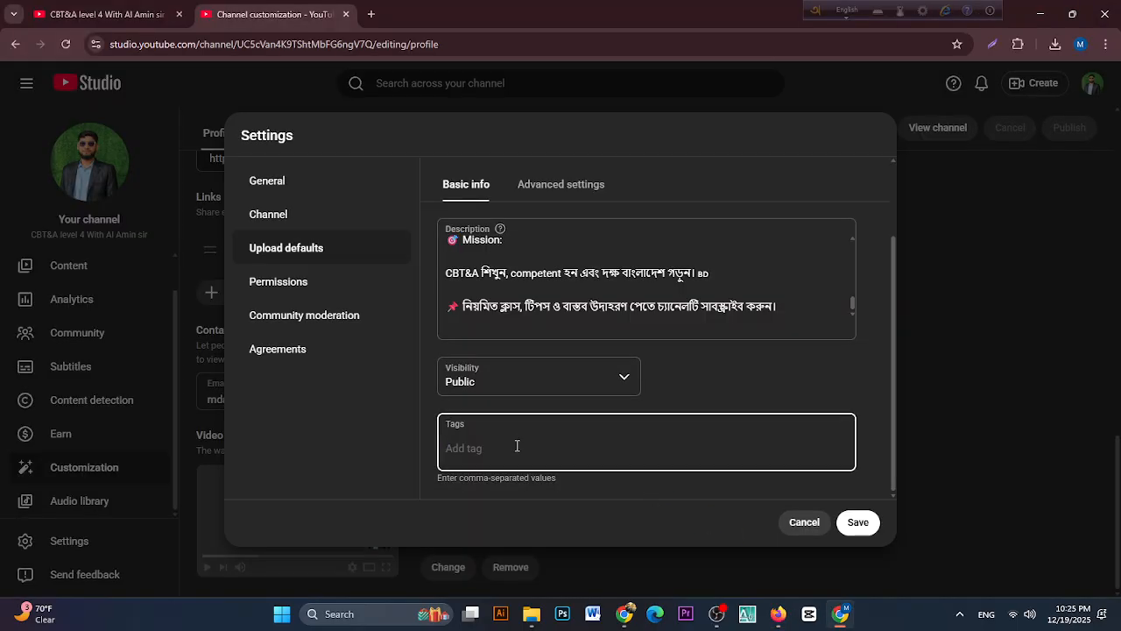
- Paste the tag list into Tags and remove excess tags until under the 500-character limit
key(ctrl+v)
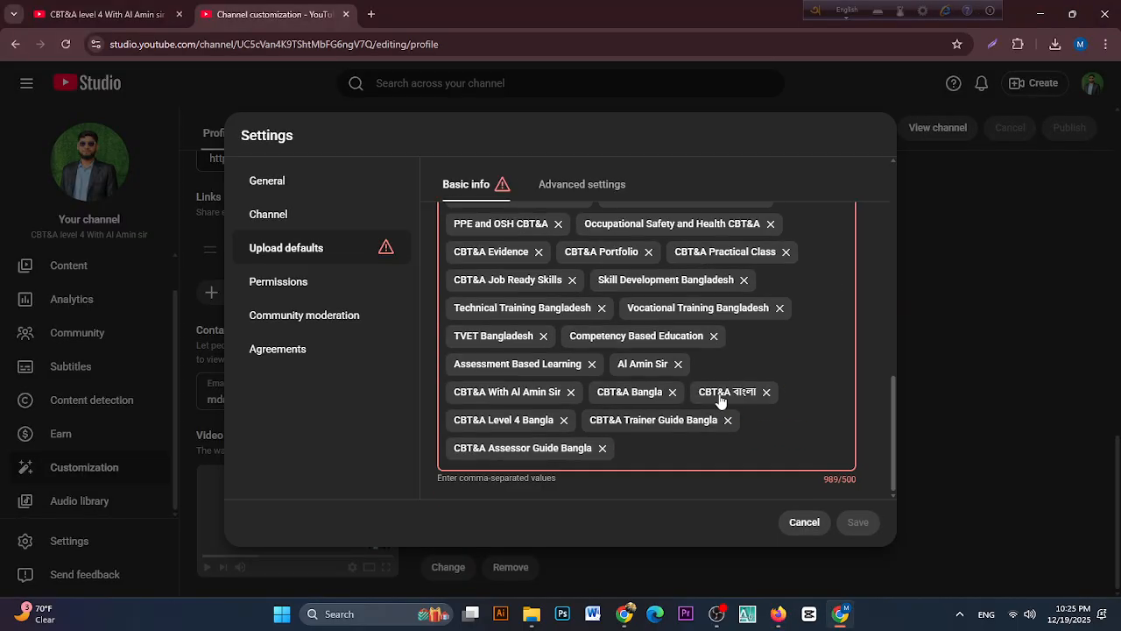
click(779, 308)
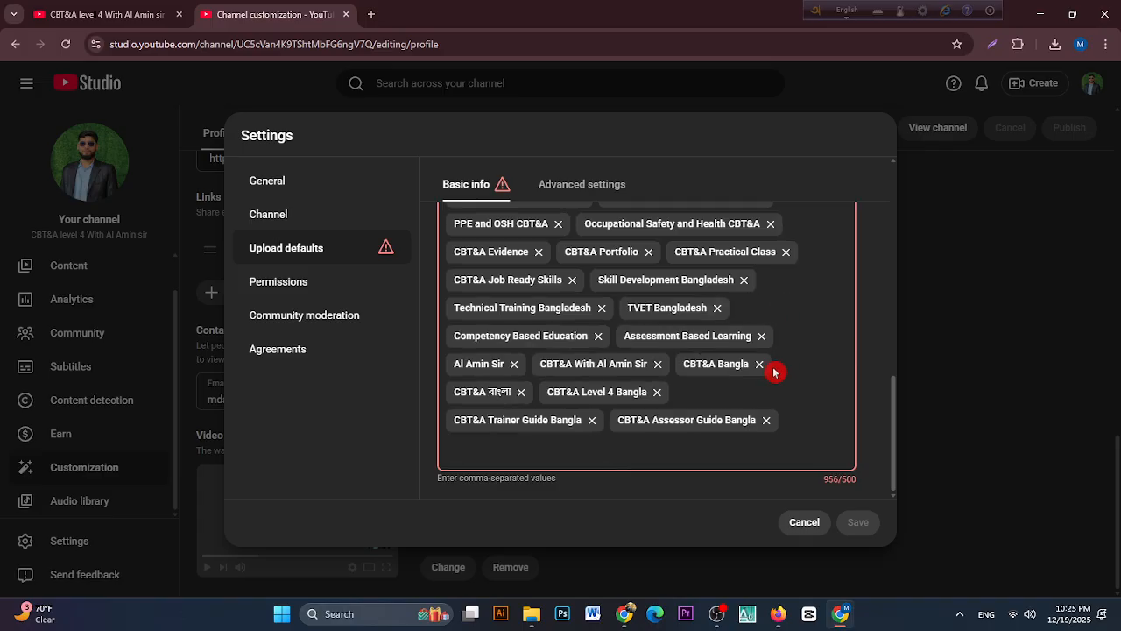
click(761, 336)
click(744, 308)
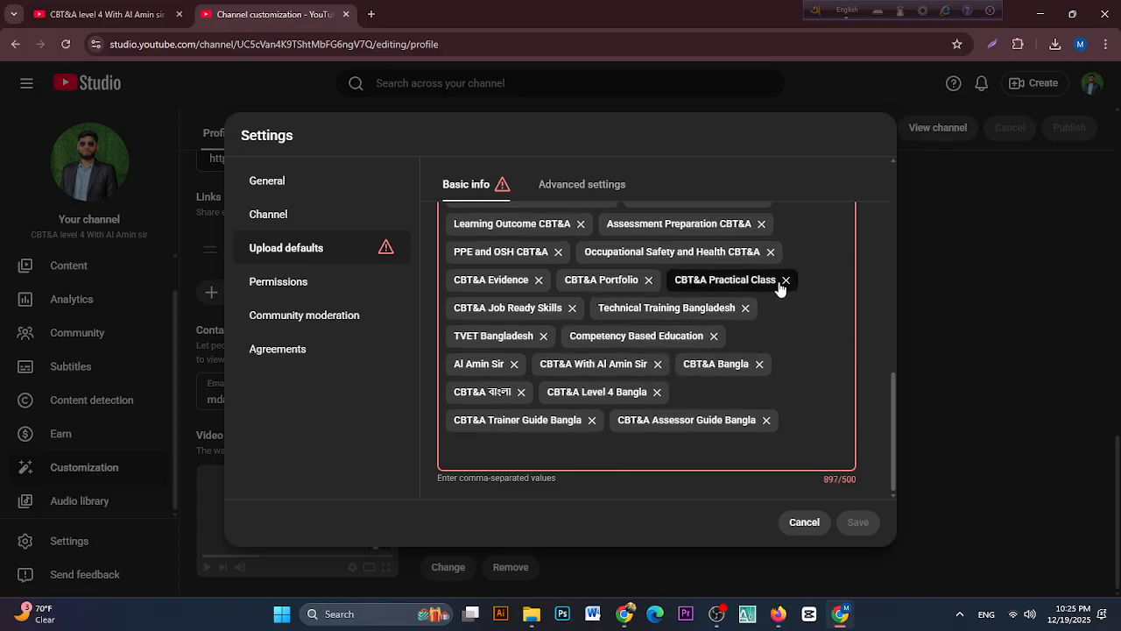
click(780, 288)
click(762, 253)
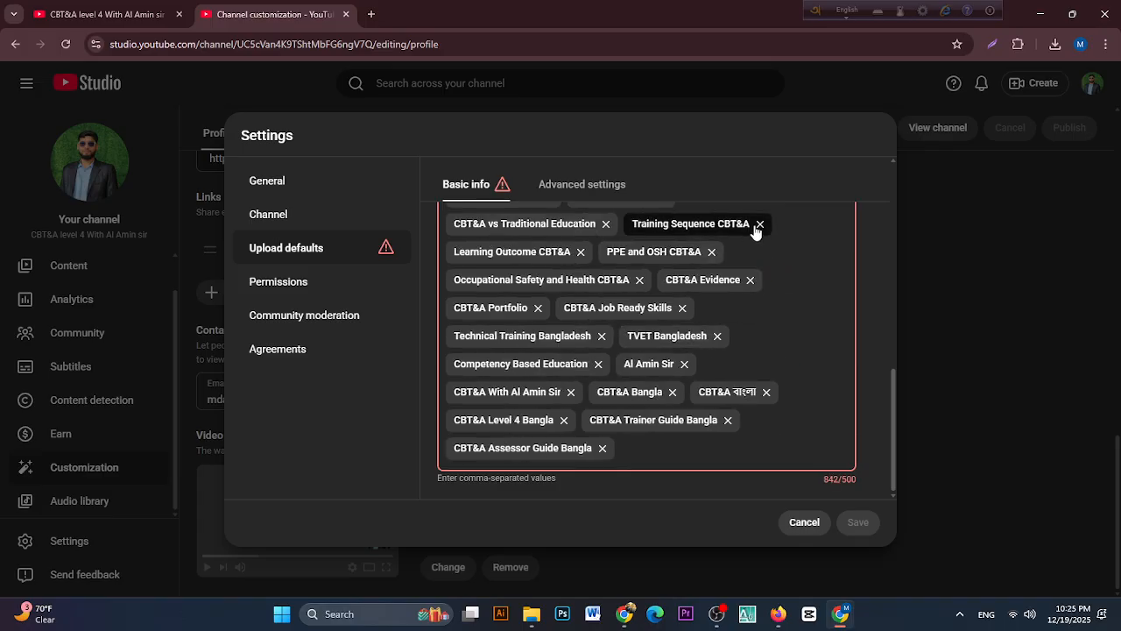
click(760, 225)
click(547, 222)
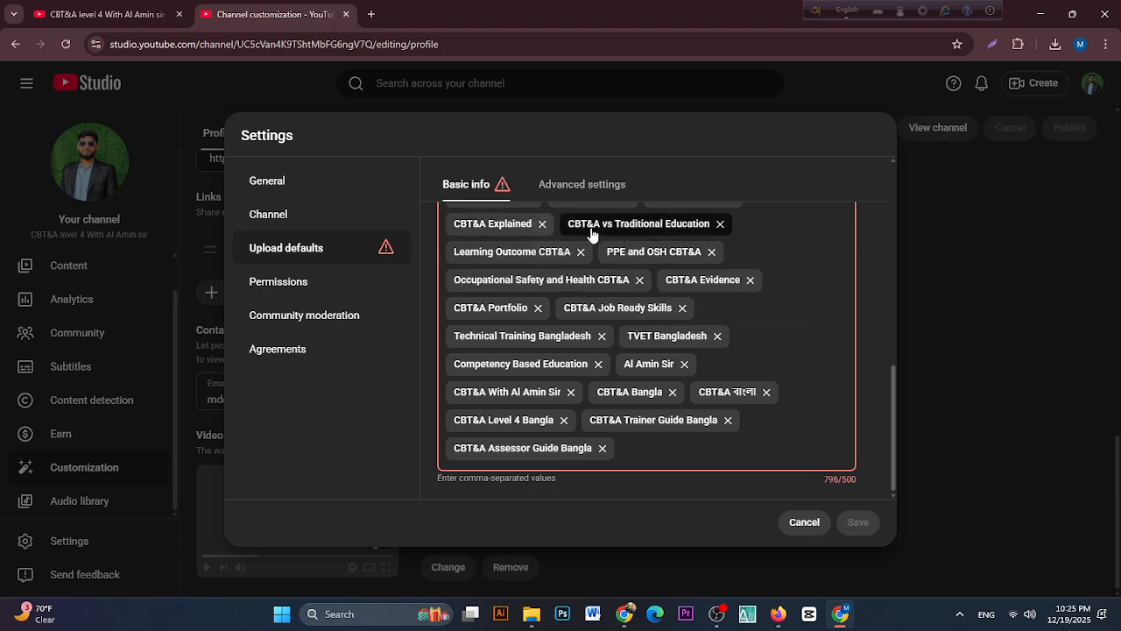
click(720, 224)
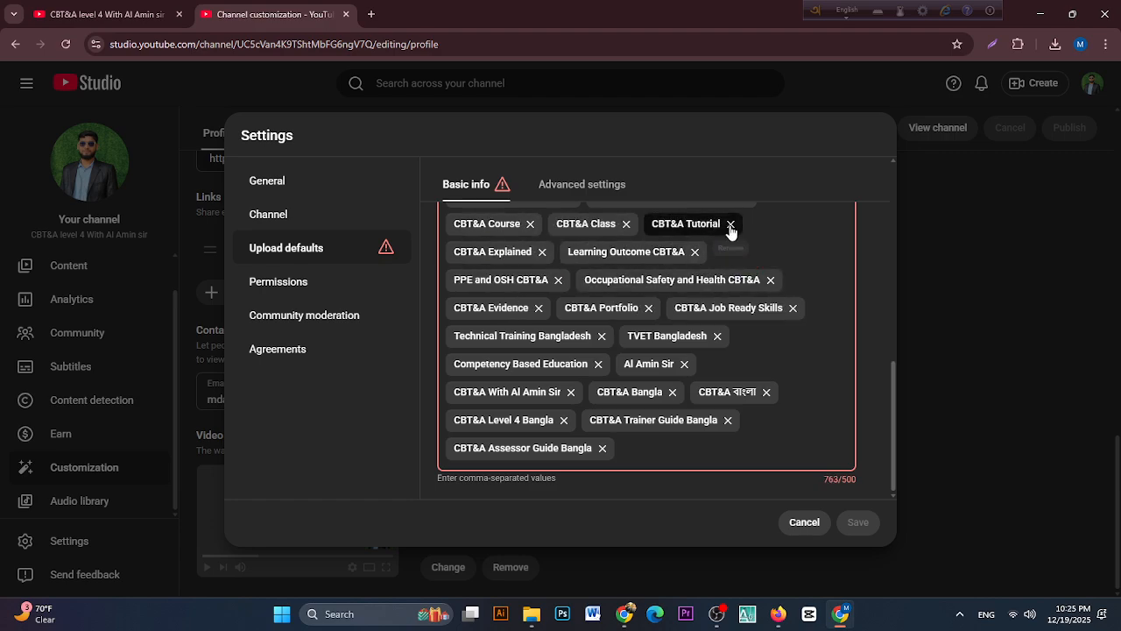
click(731, 226)
click(748, 279)
click(639, 281)
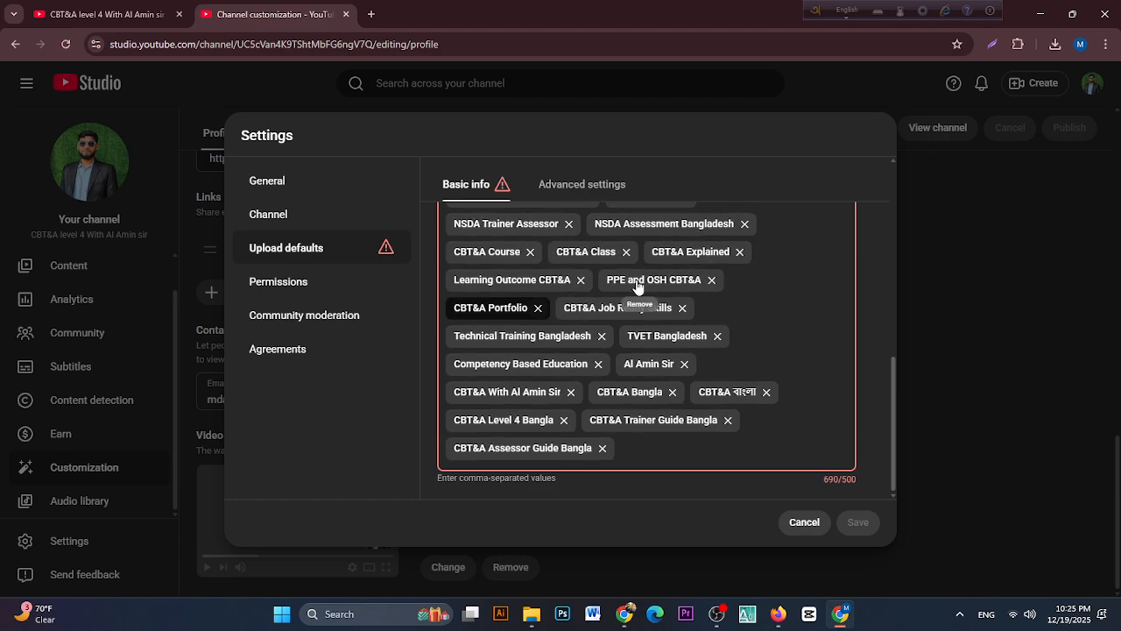
click(712, 280)
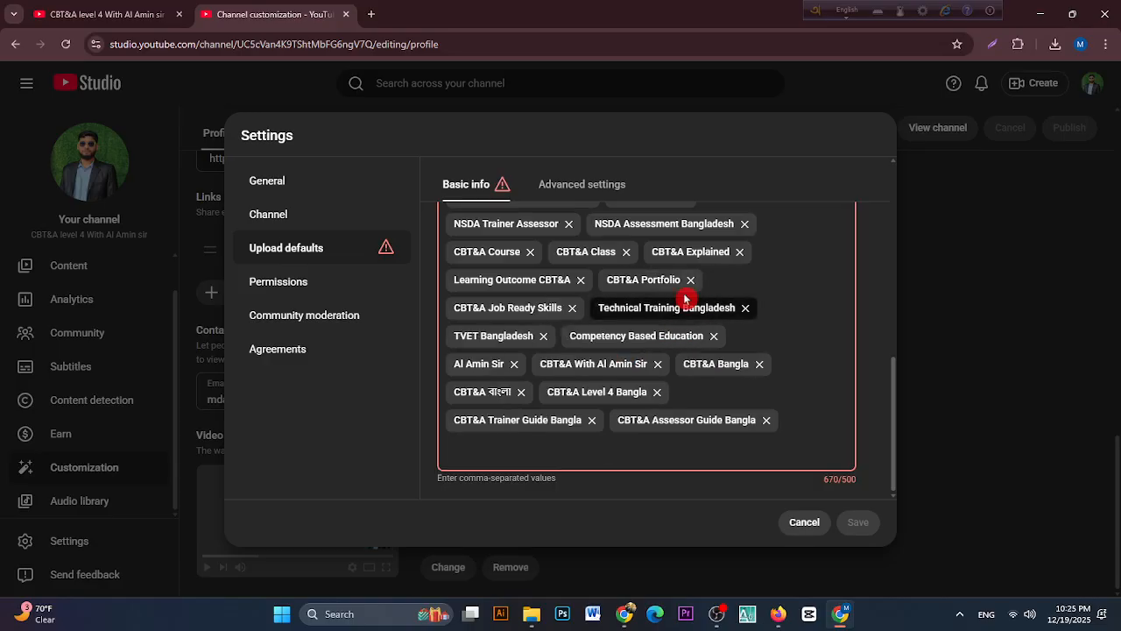
click(691, 280)
click(741, 279)
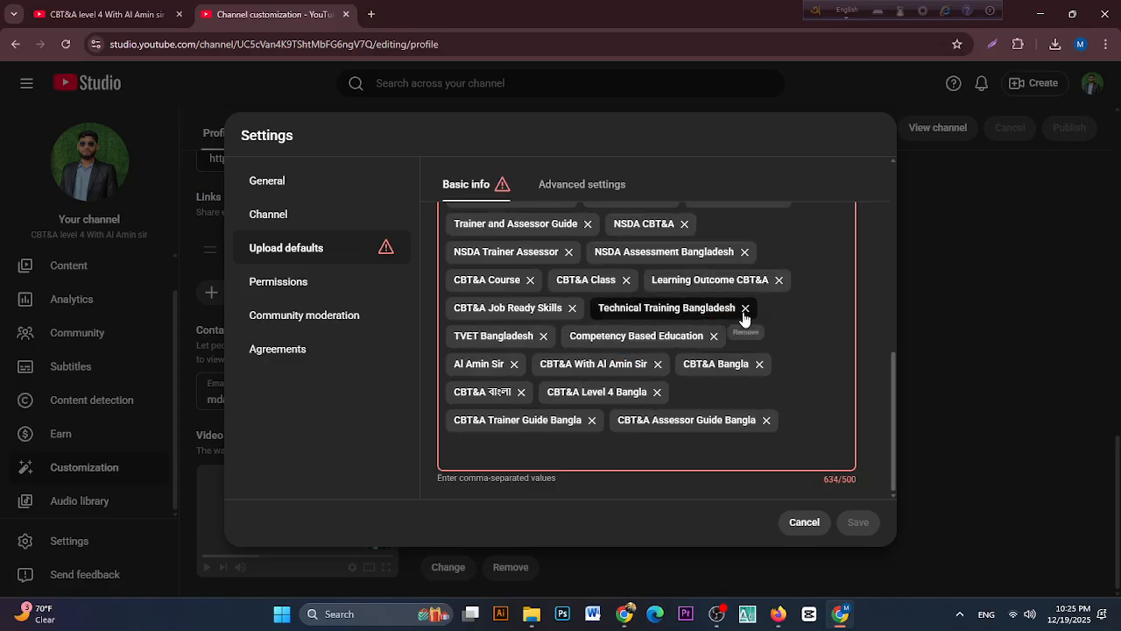
click(745, 309)
click(683, 336)
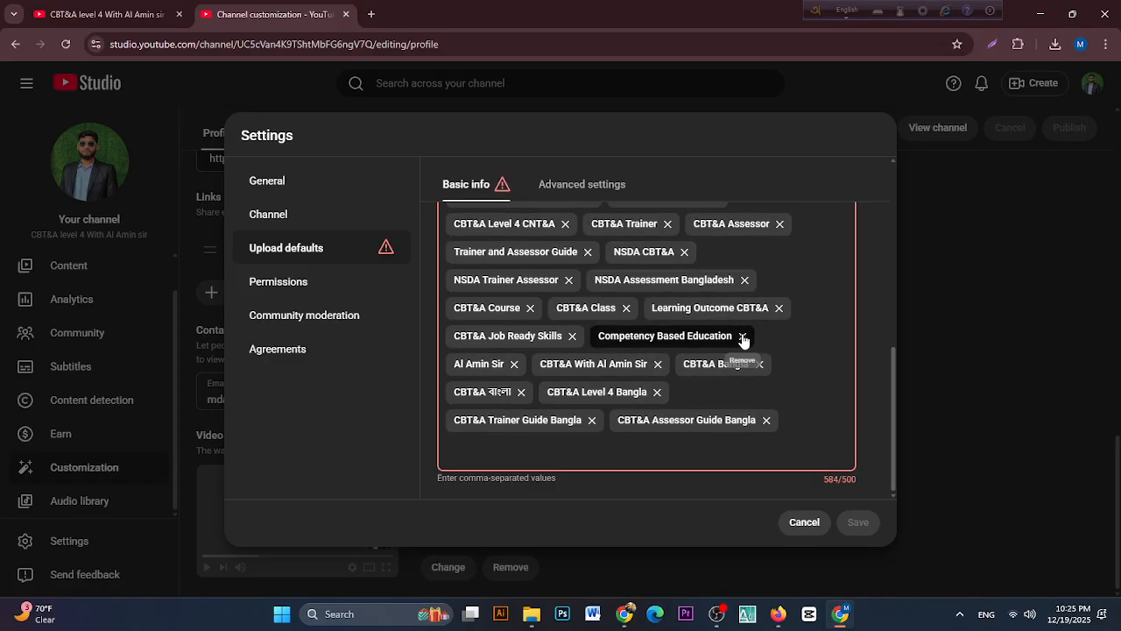
click(743, 337)
click(759, 395)
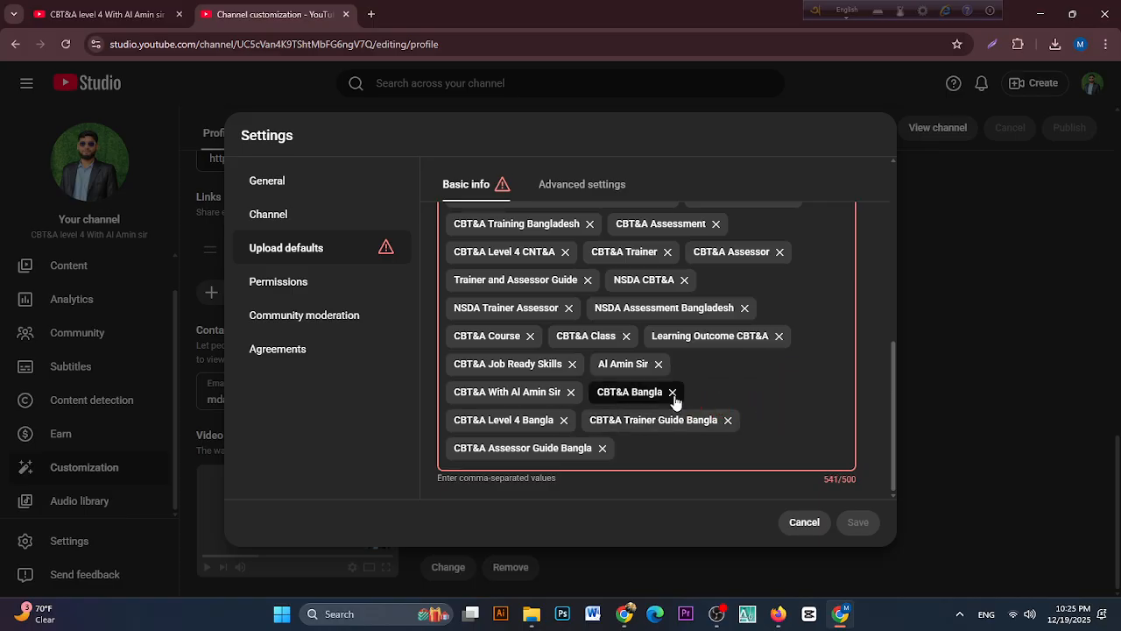
click(656, 367)
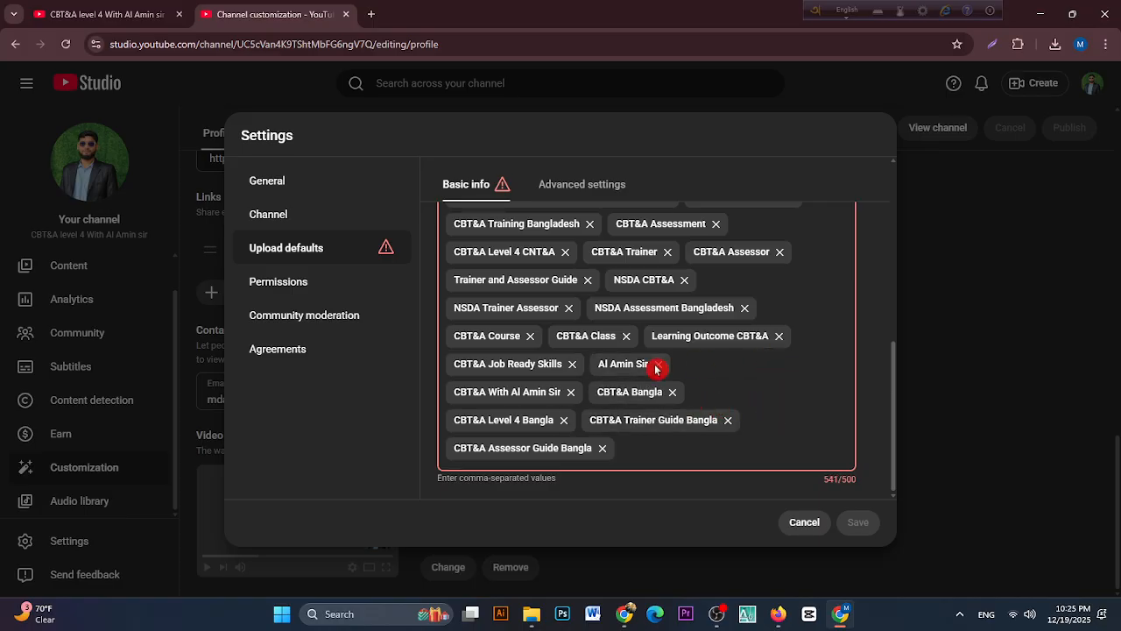
click(531, 337)
click(569, 308)
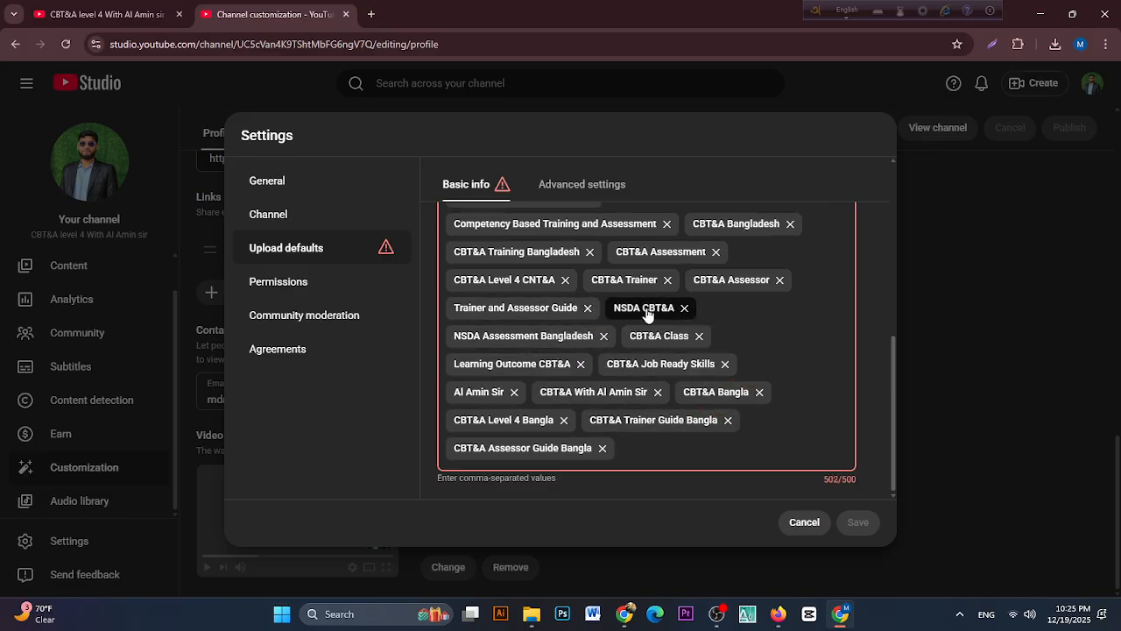
click(603, 337)
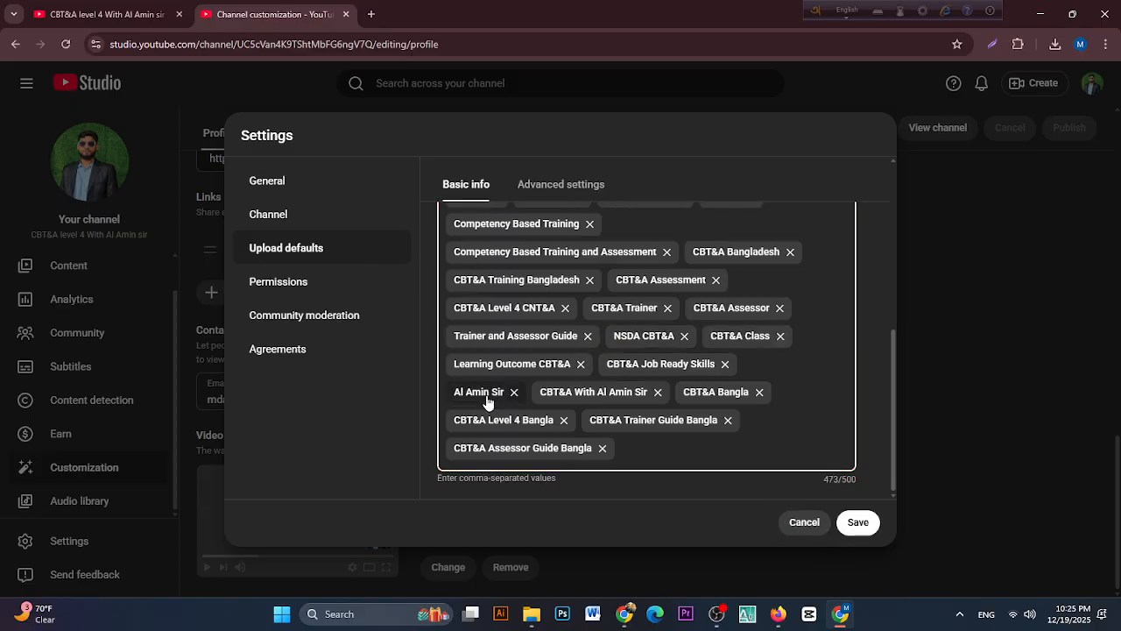
- Save the upload defaults with tags trimmed to 473/500 characters
scroll(480, 263, up, 5)
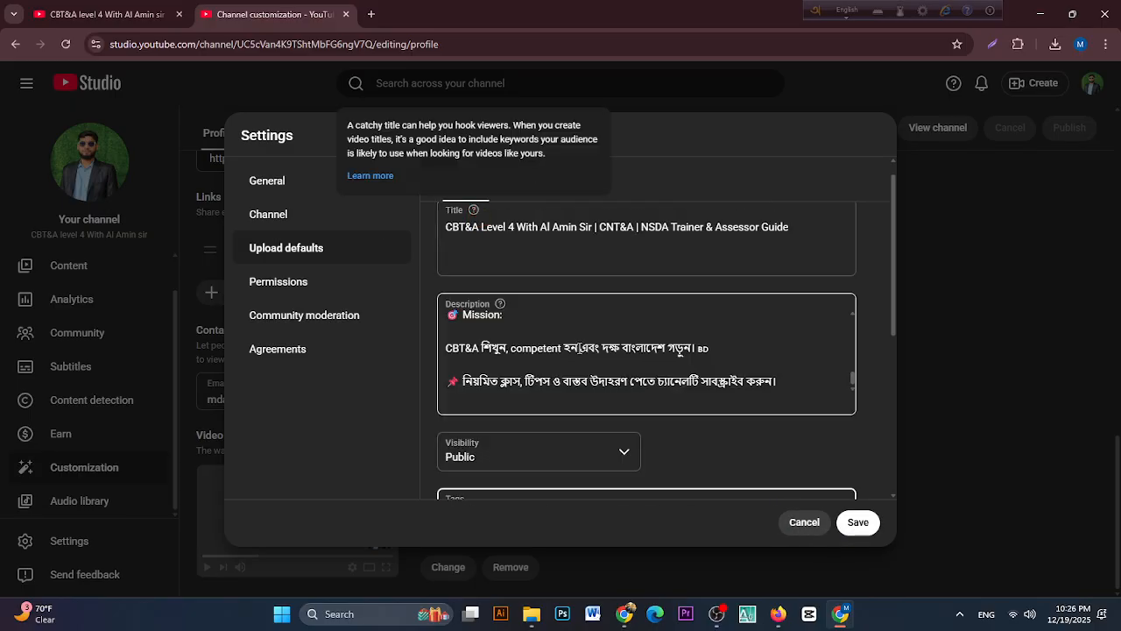
scroll(580, 348, up, 10)
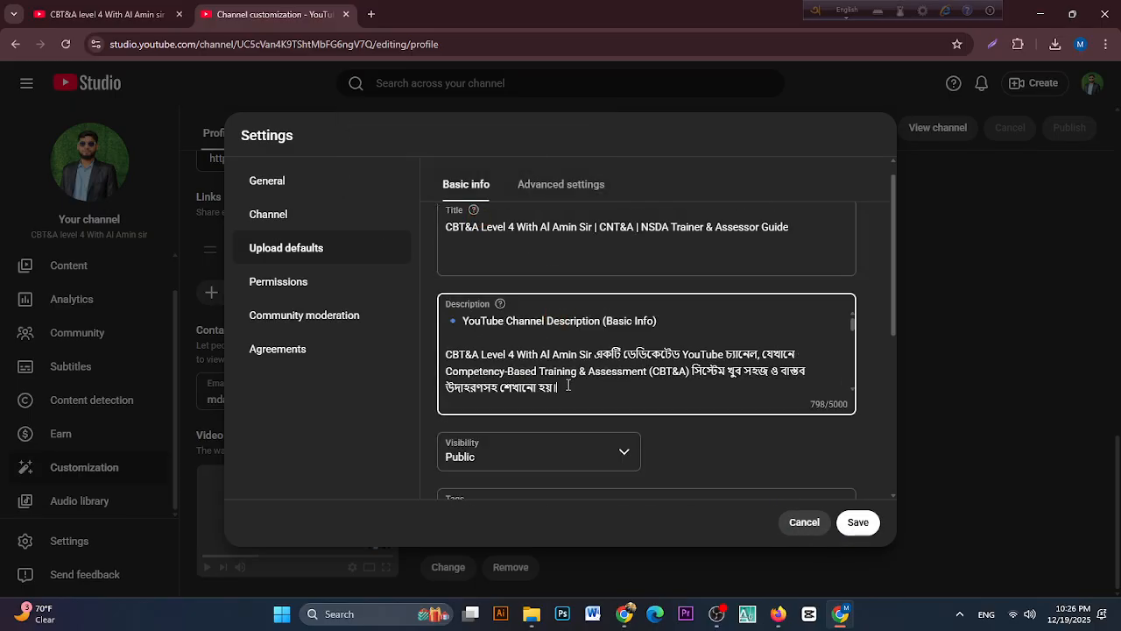
scroll(568, 384, down, 10)
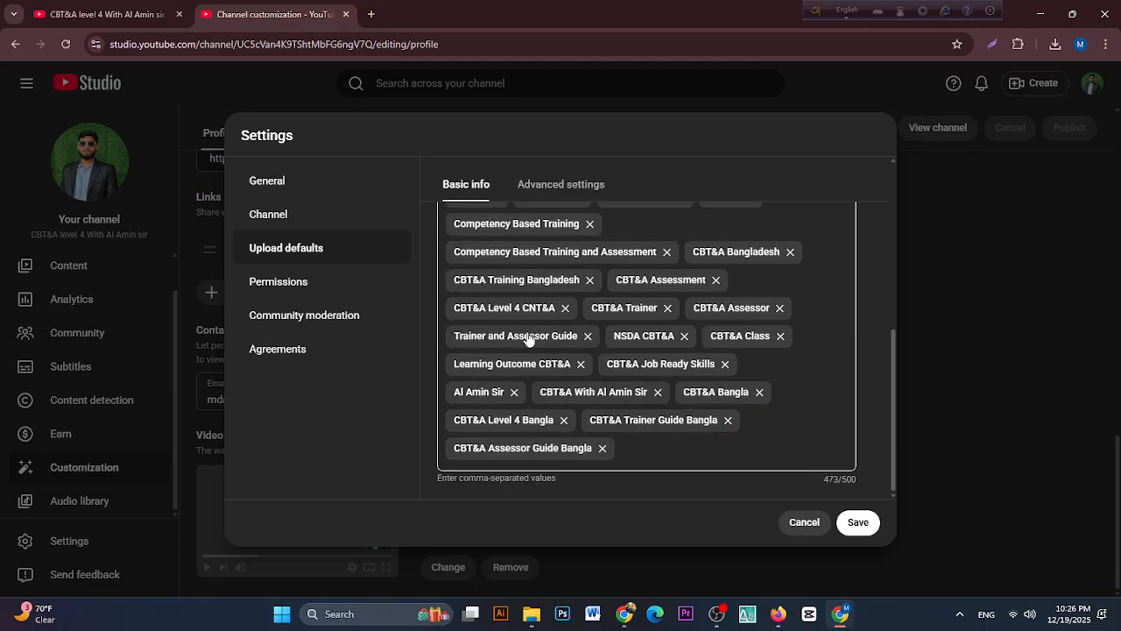
click(858, 522)
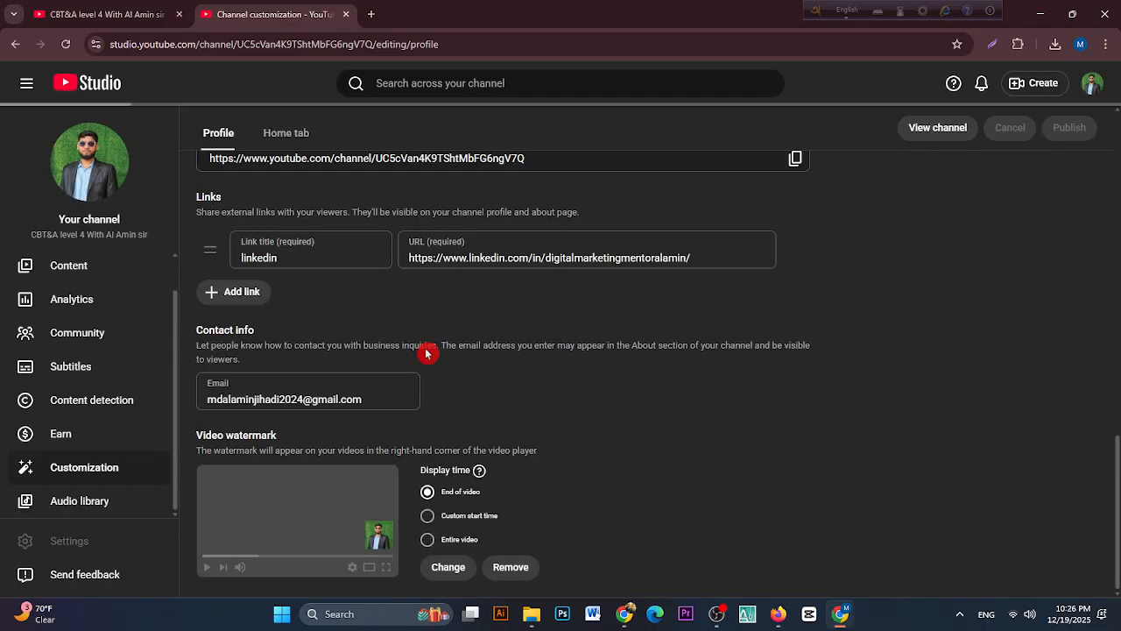
click(85, 540)
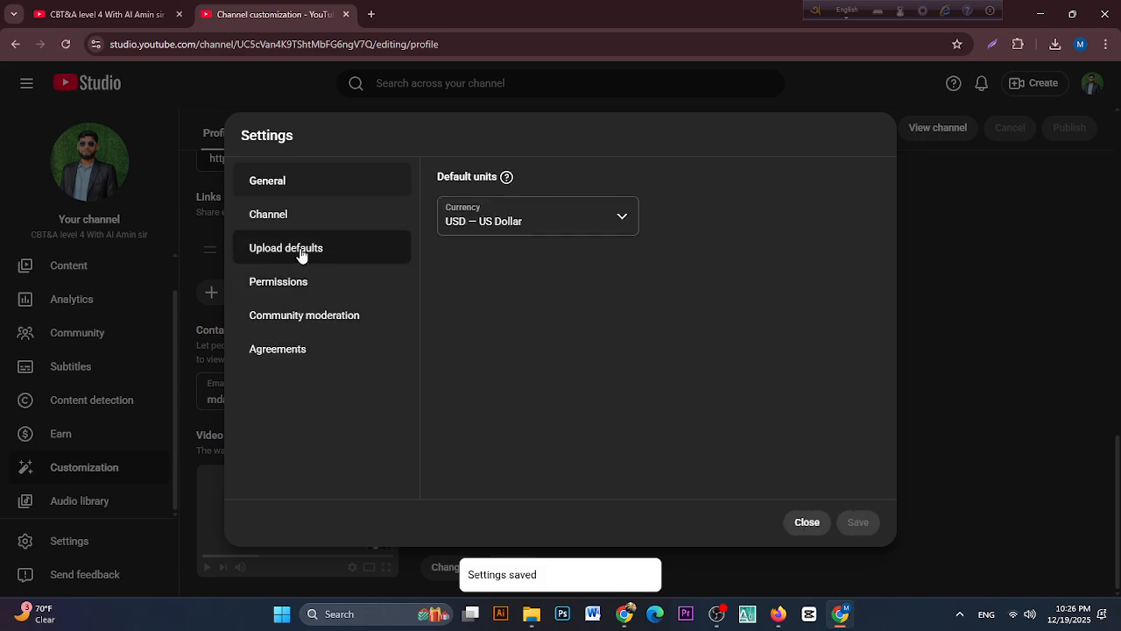
- Review the saved upload defaults' Advanced settings and video language list, then view Permissions
click(301, 252)
scroll(501, 368, down, 5)
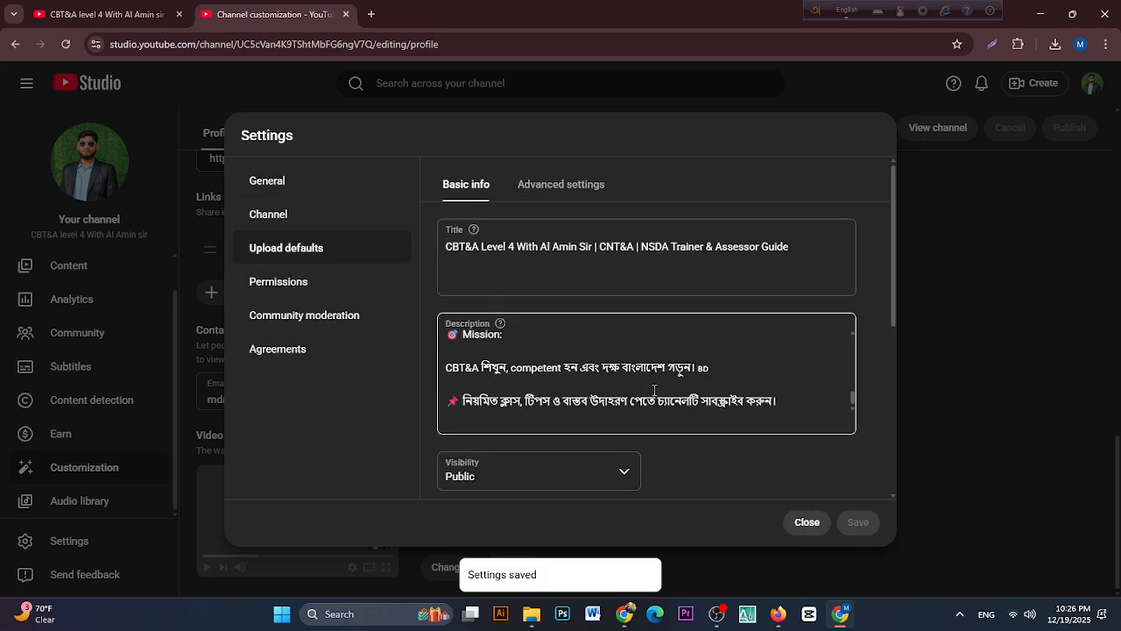
click(540, 186)
scroll(657, 377, down, 2)
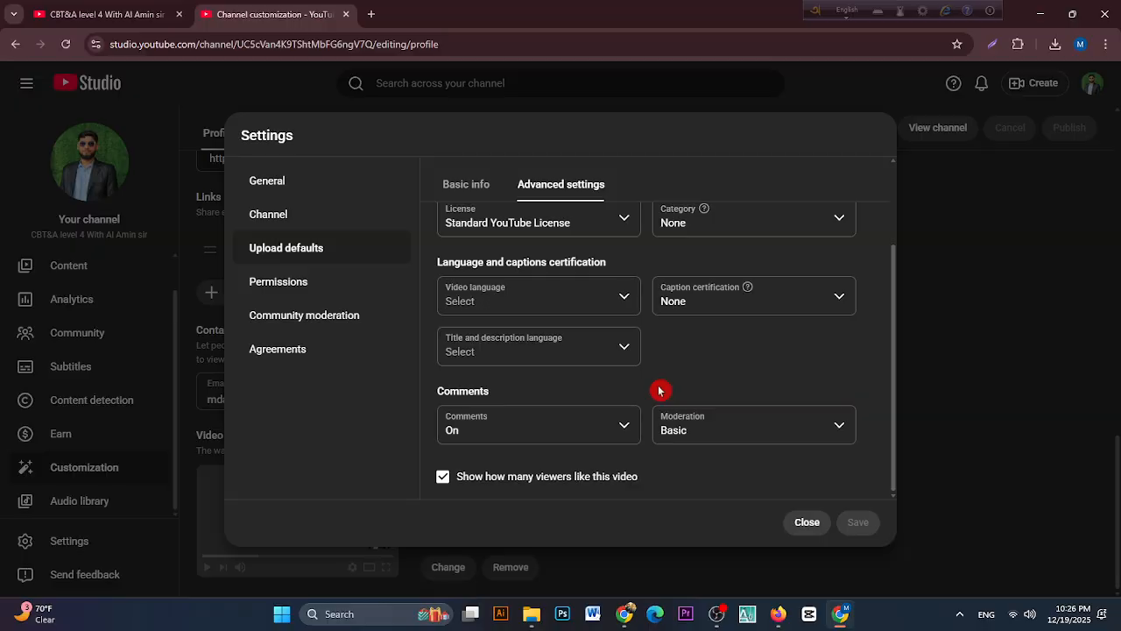
scroll(660, 391, up, 2)
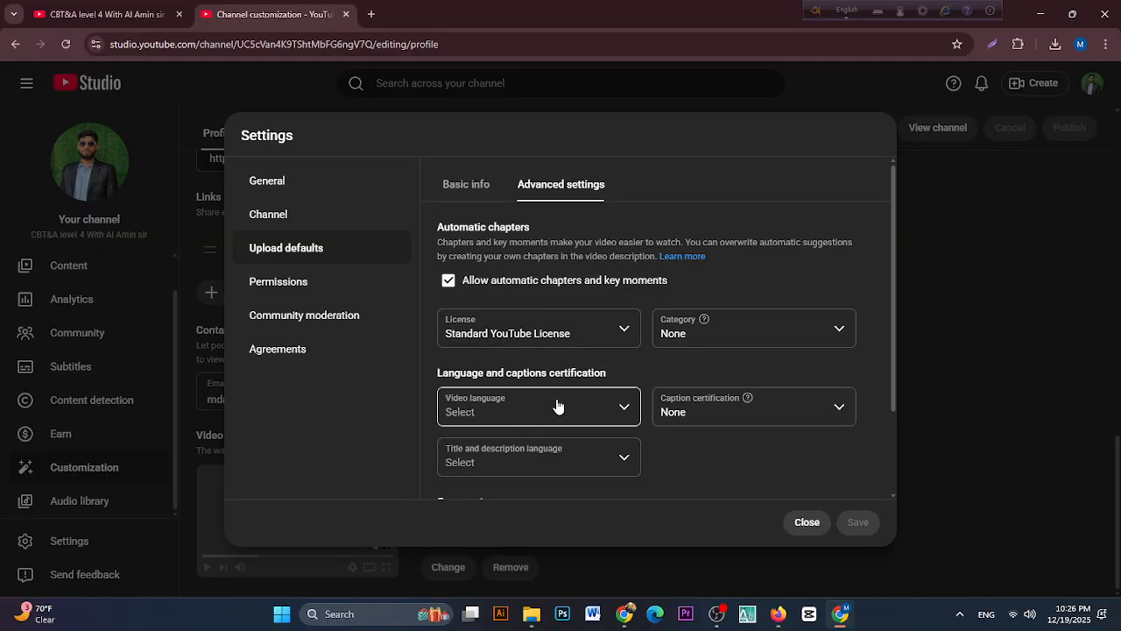
click(613, 410)
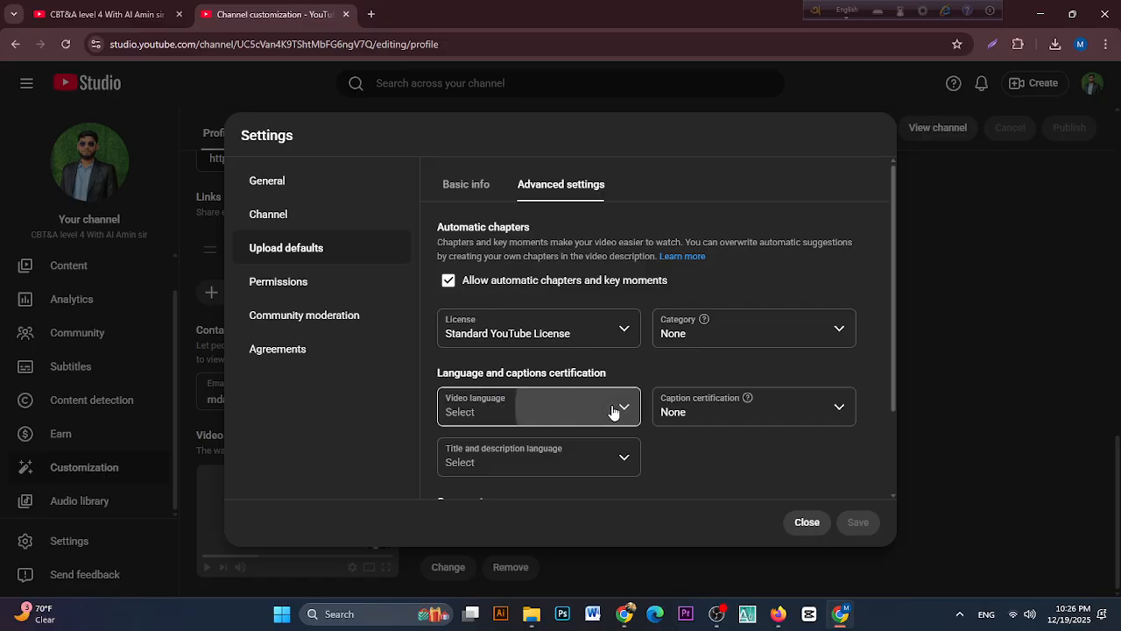
click(706, 375)
scroll(706, 375, down, 2)
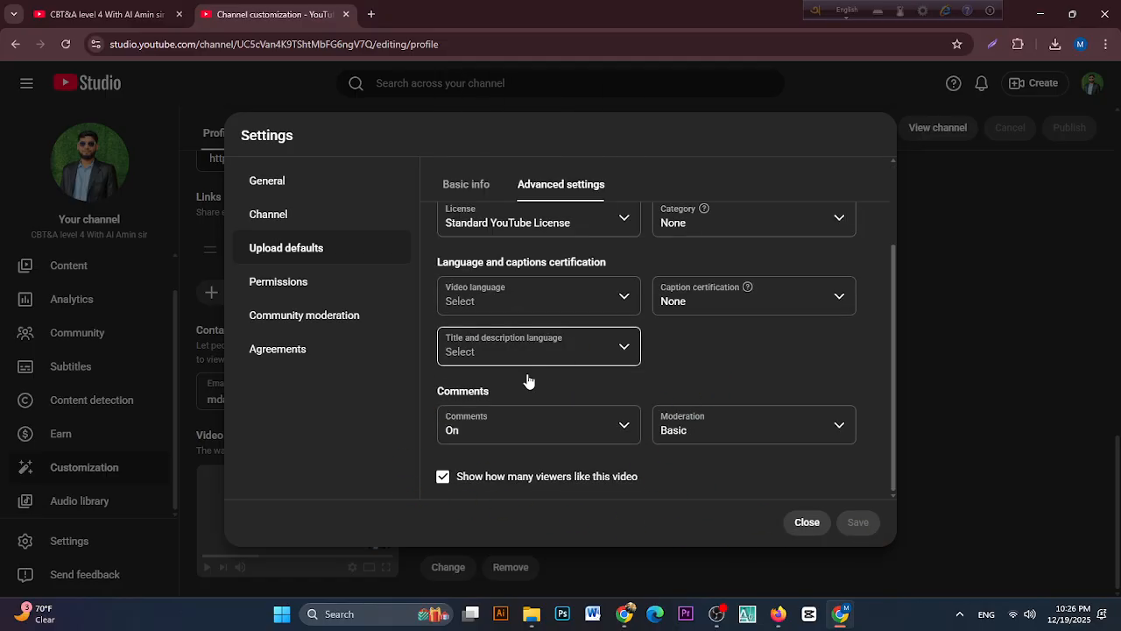
click(279, 289)
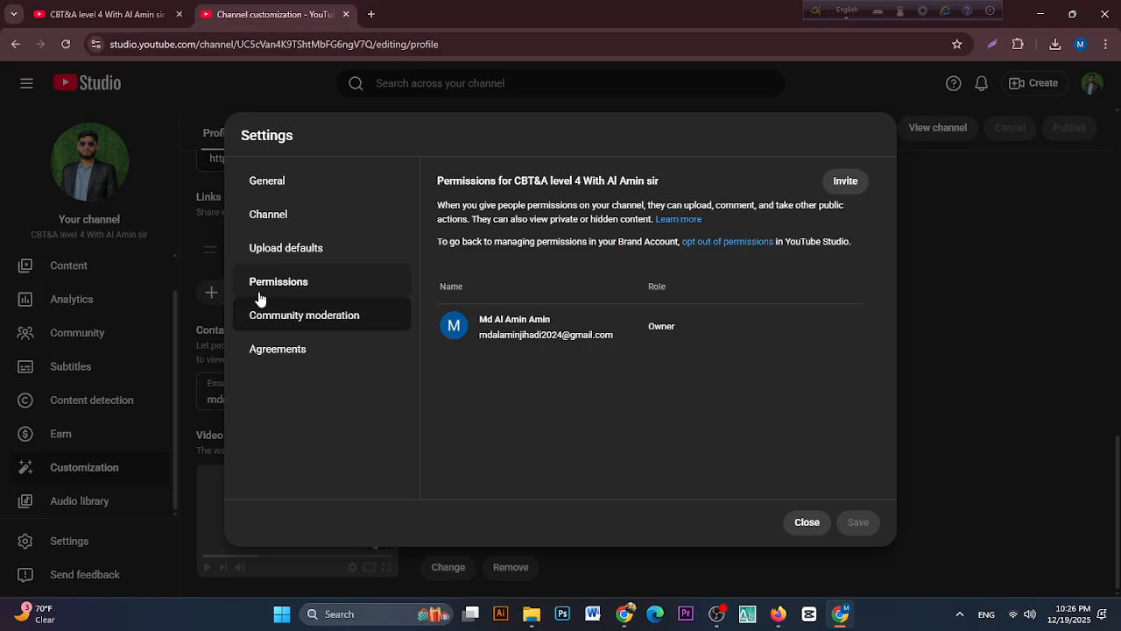
- Start a channel invite with the invitee's Gmail address and list the Access roles
click(846, 182)
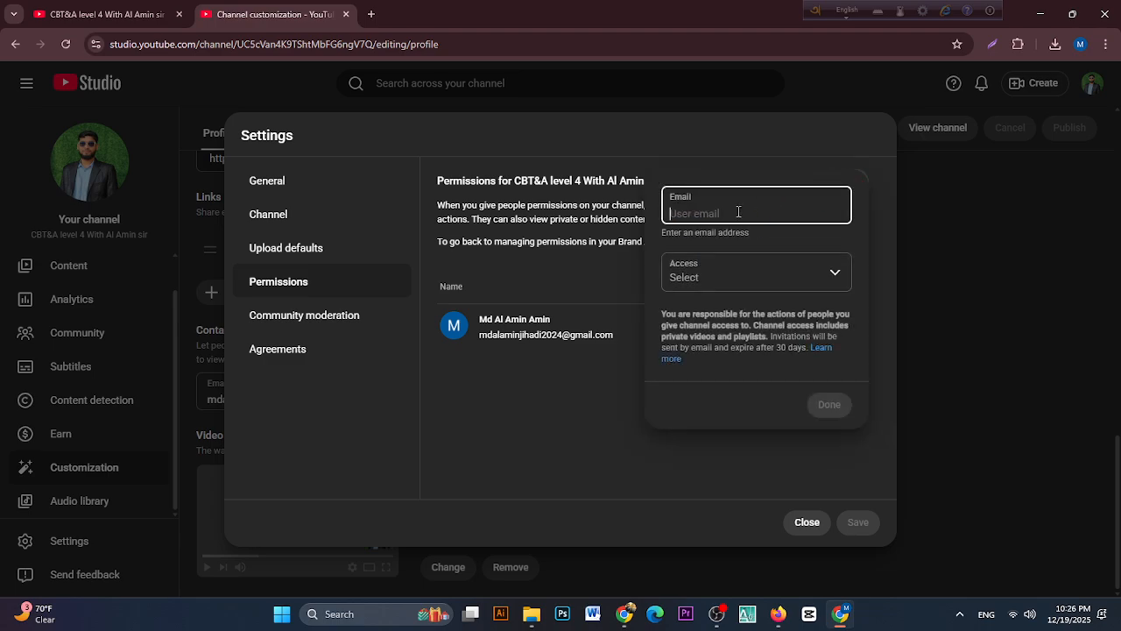
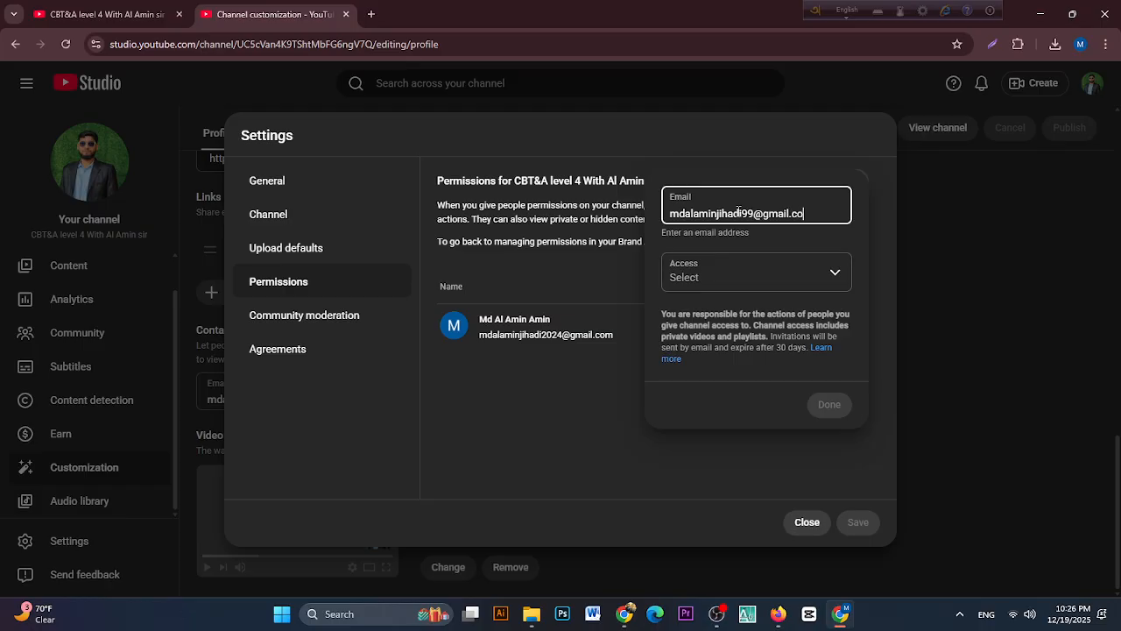
click(807, 290)
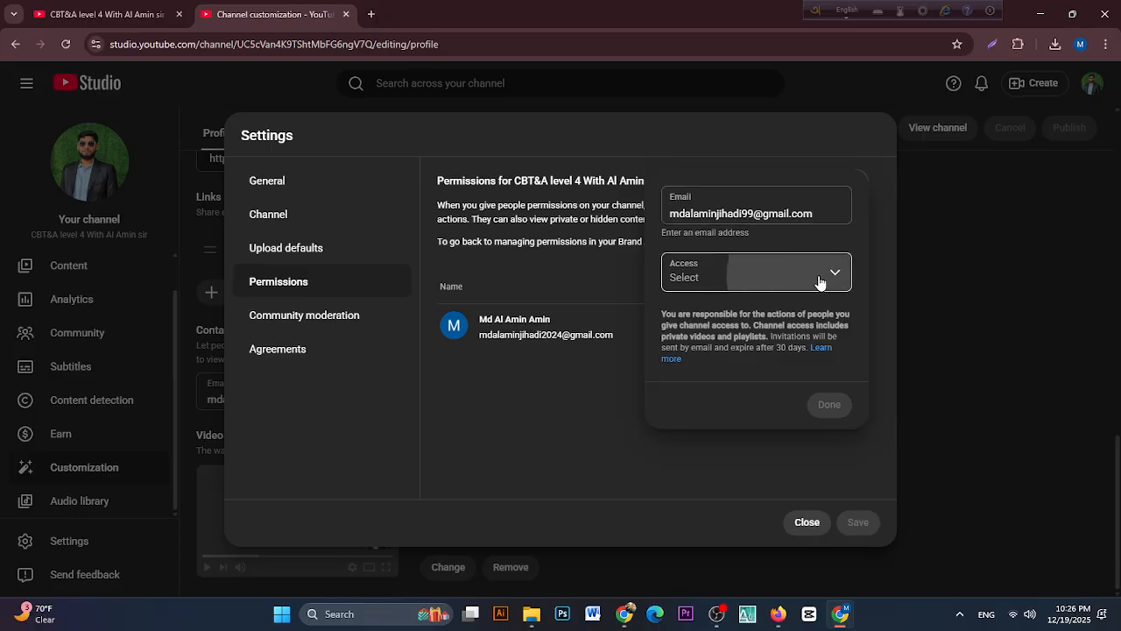
scroll(769, 440, down, 1)
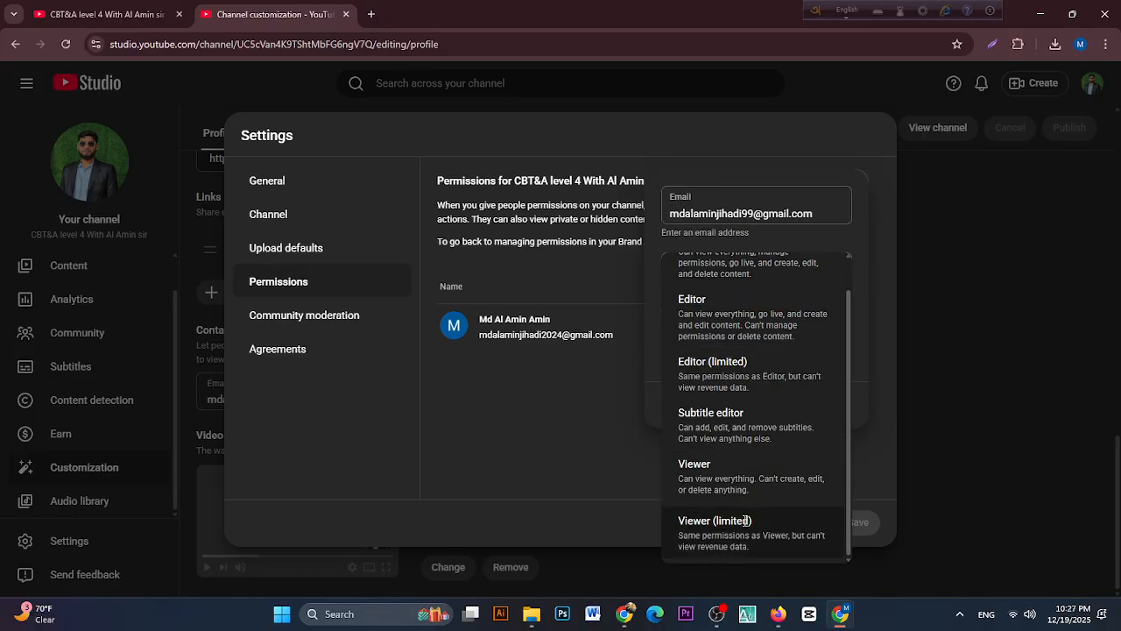
scroll(745, 526, up, 1)
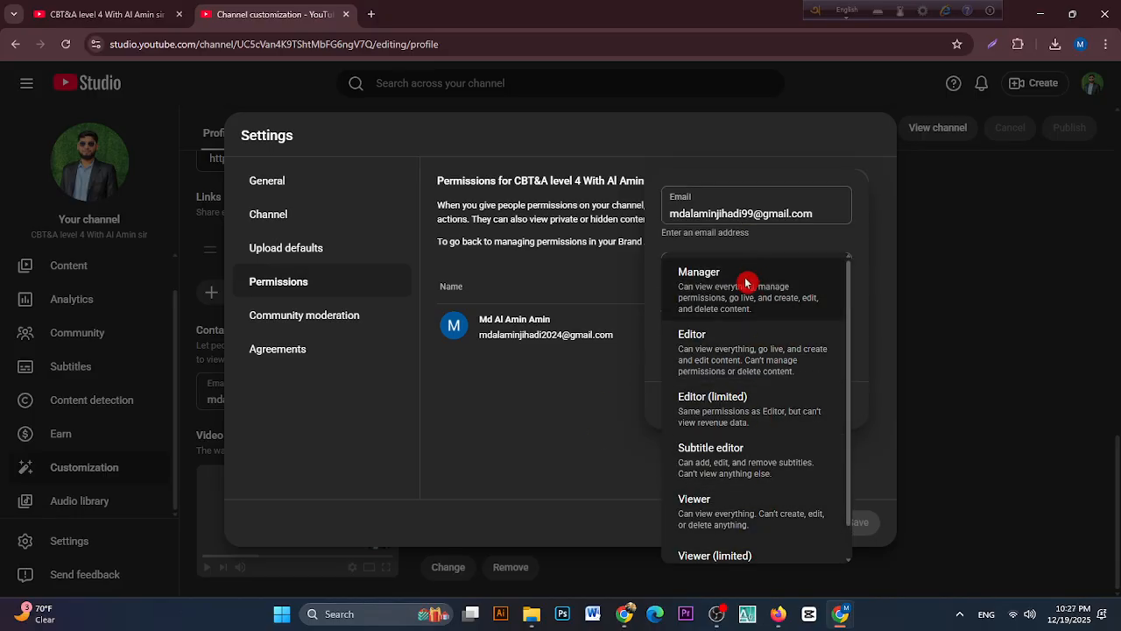
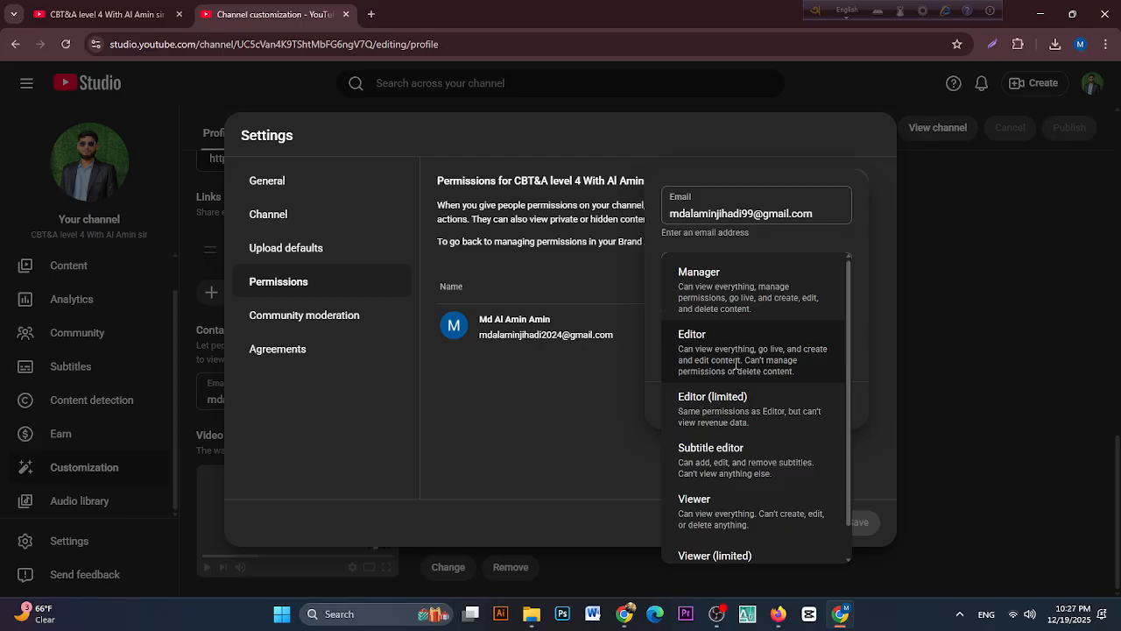
- Close the Access role list without picking a role, then cancel the channel invite
click(751, 429)
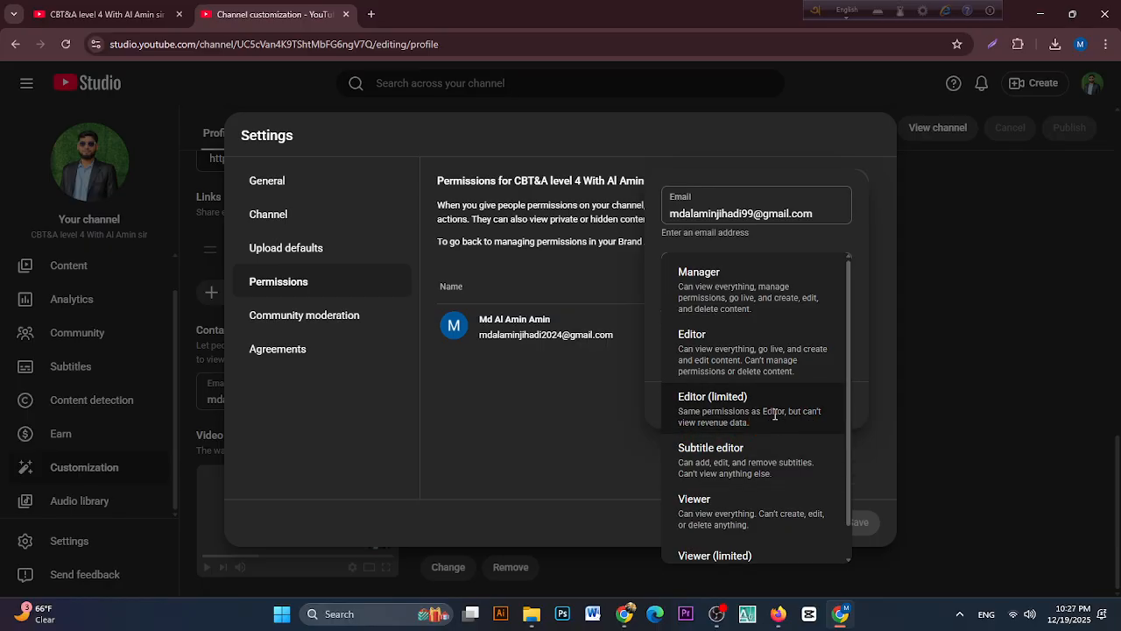
scroll(772, 416, down, 1)
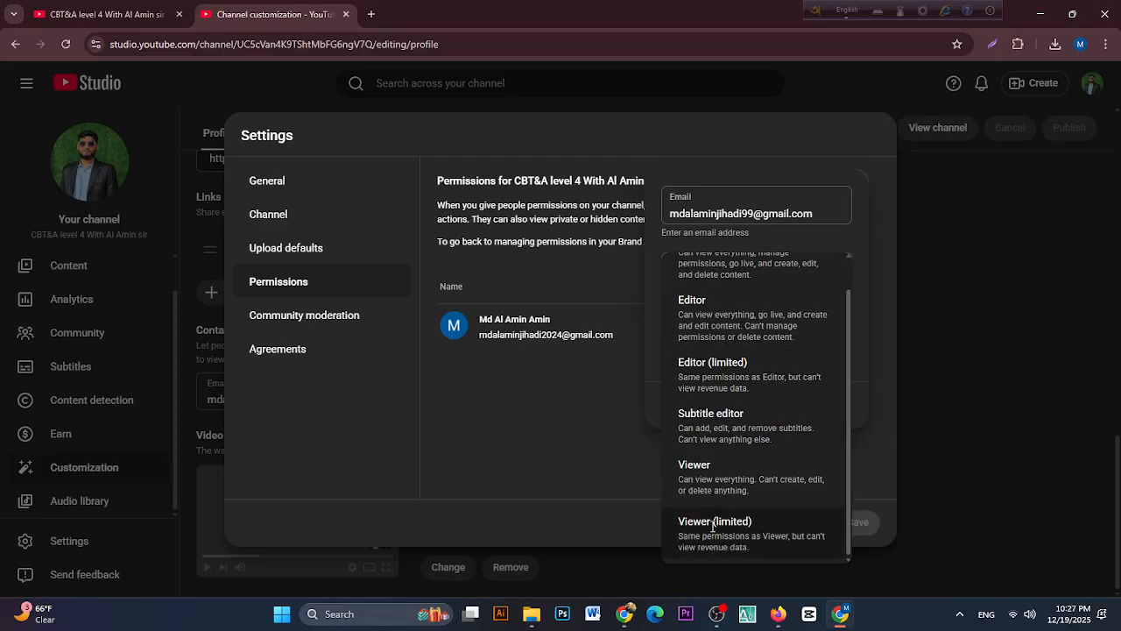
click(568, 390)
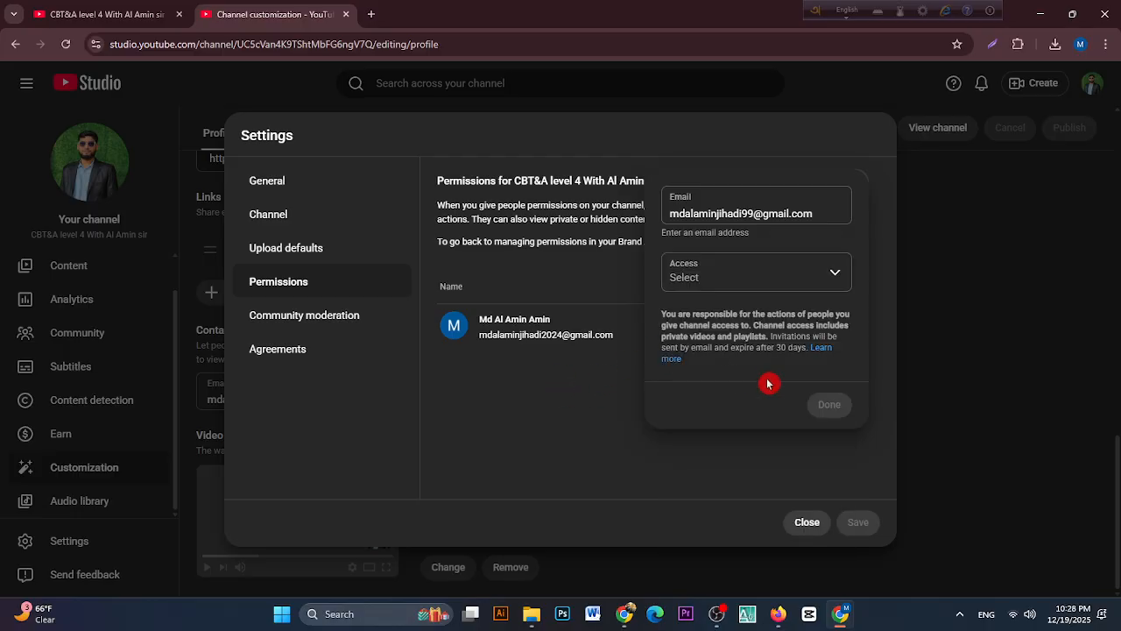
click(619, 243)
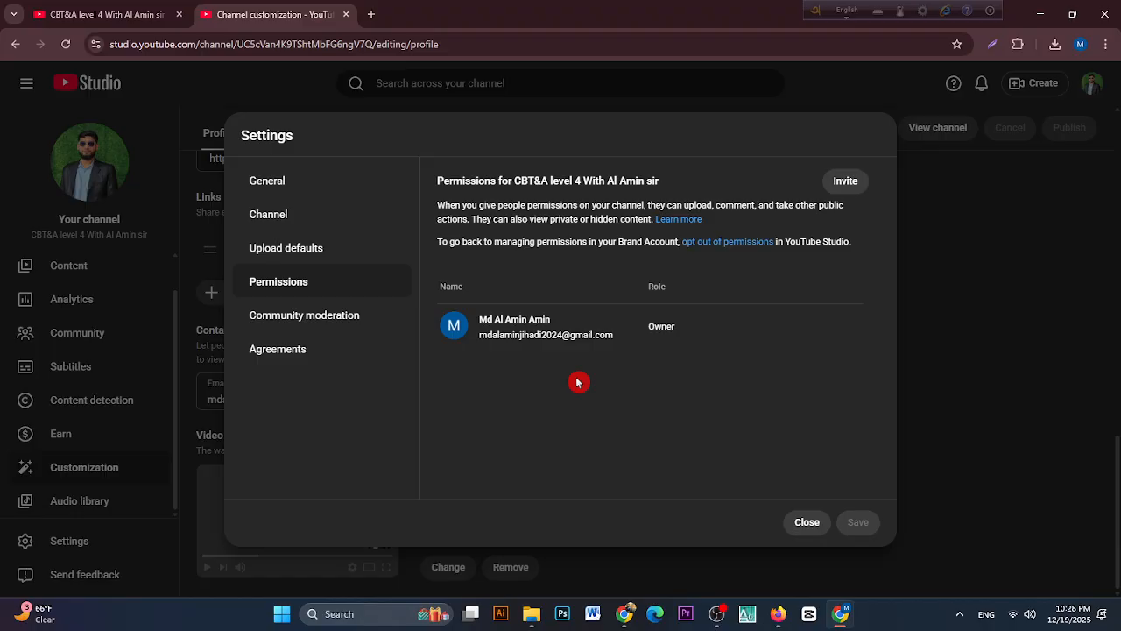
- Look over Community moderation, including the blocked words box, then Agreements, and close Settings
click(325, 318)
scroll(601, 374, down, 2)
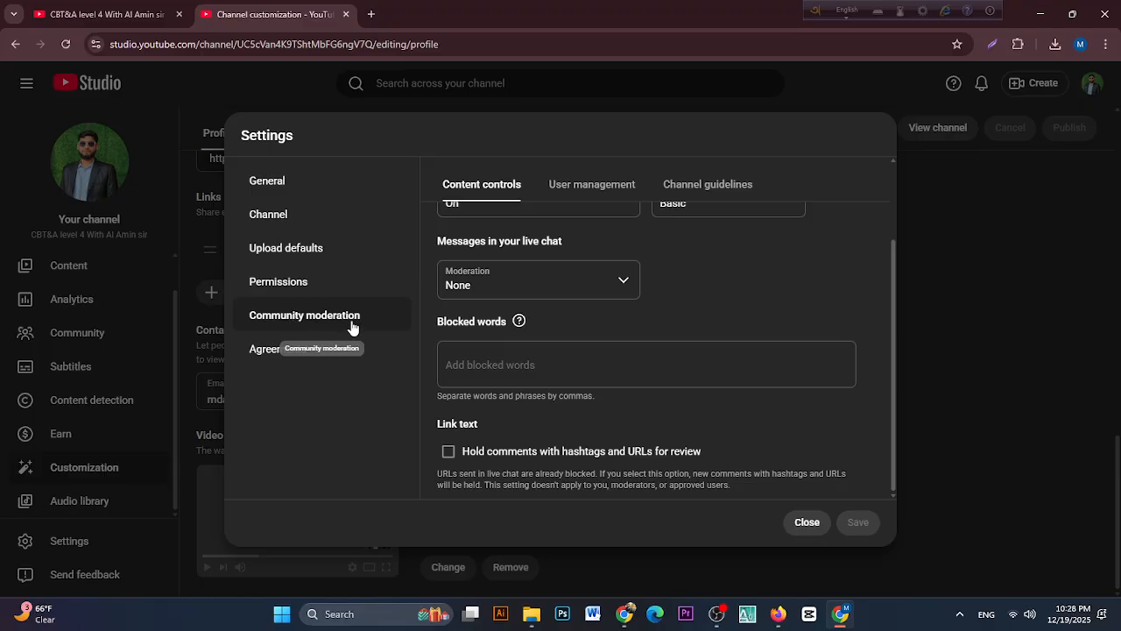
scroll(620, 326, up, 2)
scroll(620, 328, down, 2)
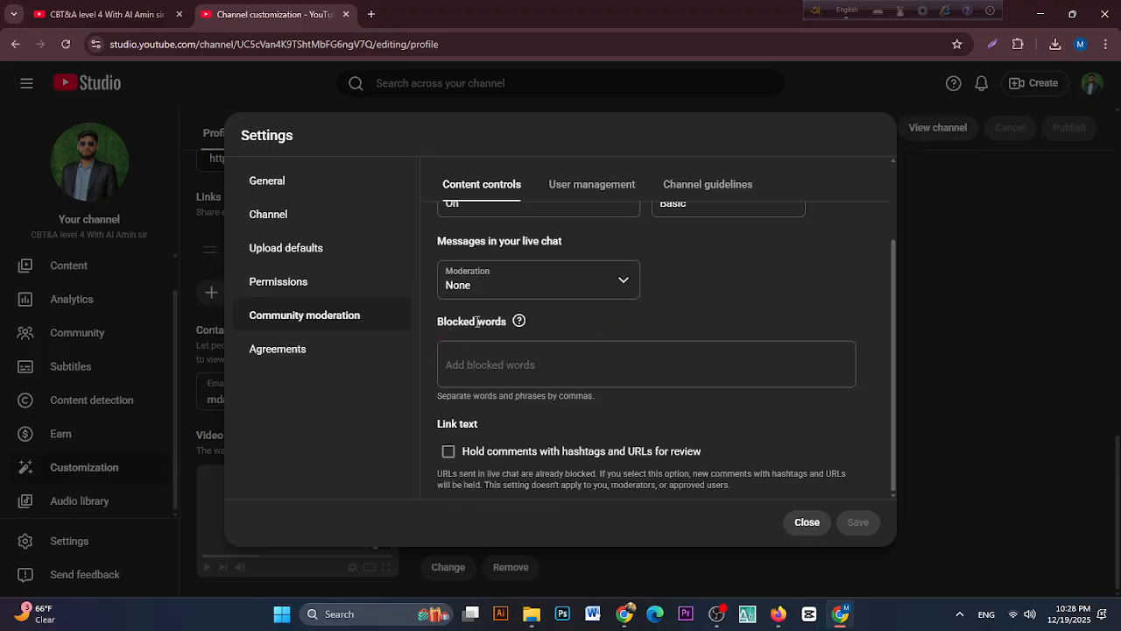
drag(478, 321, 425, 329)
click(500, 371)
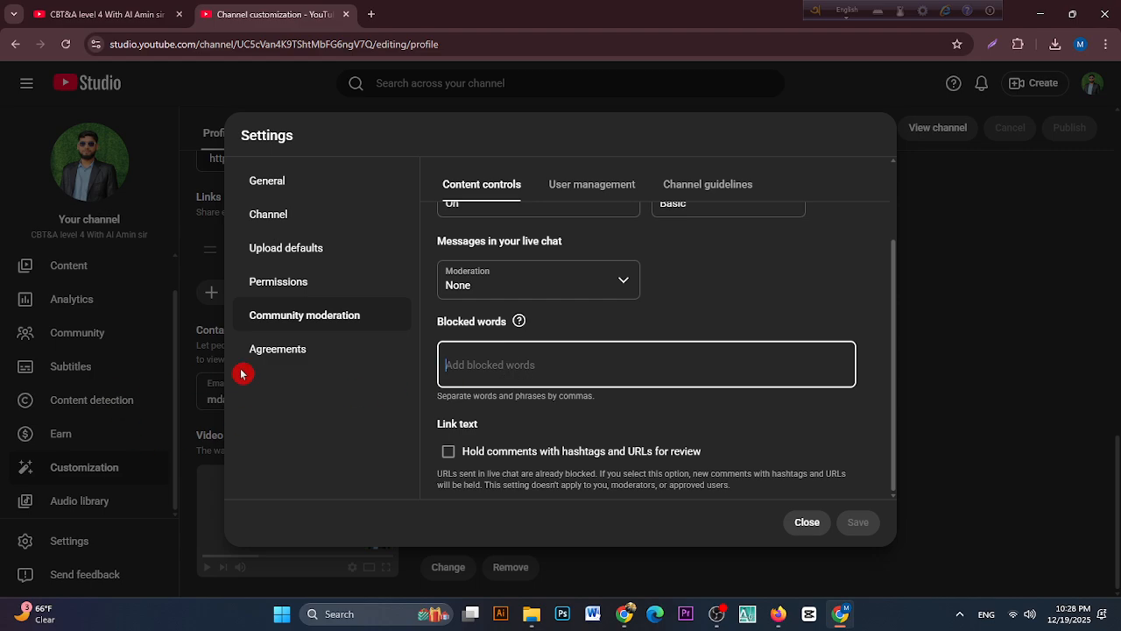
click(310, 359)
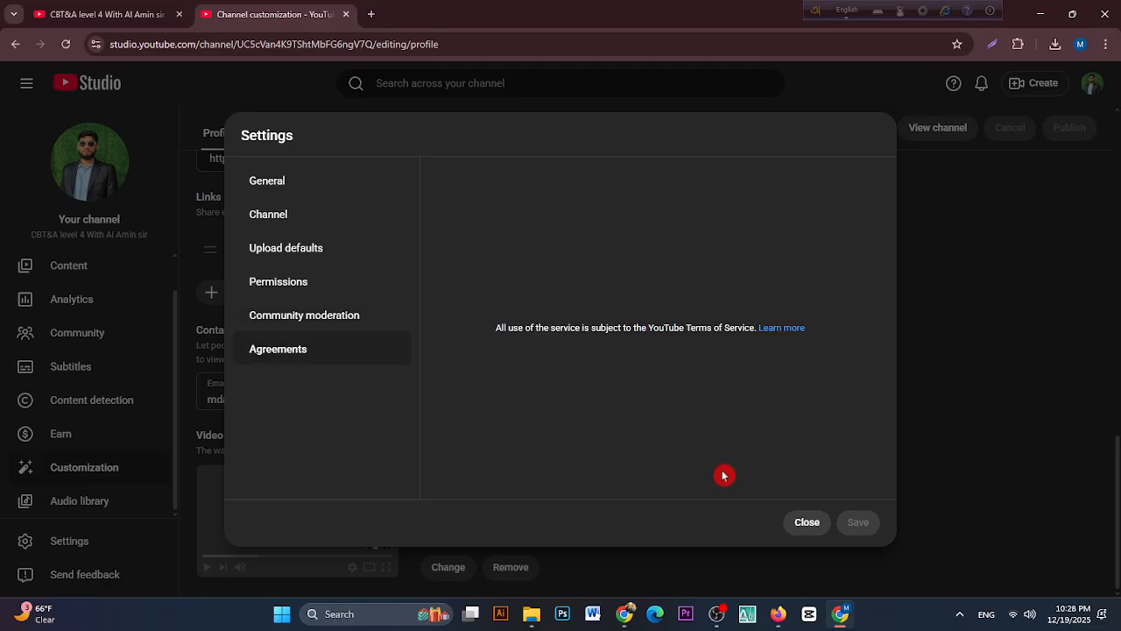
click(808, 526)
scroll(649, 364, up, 10)
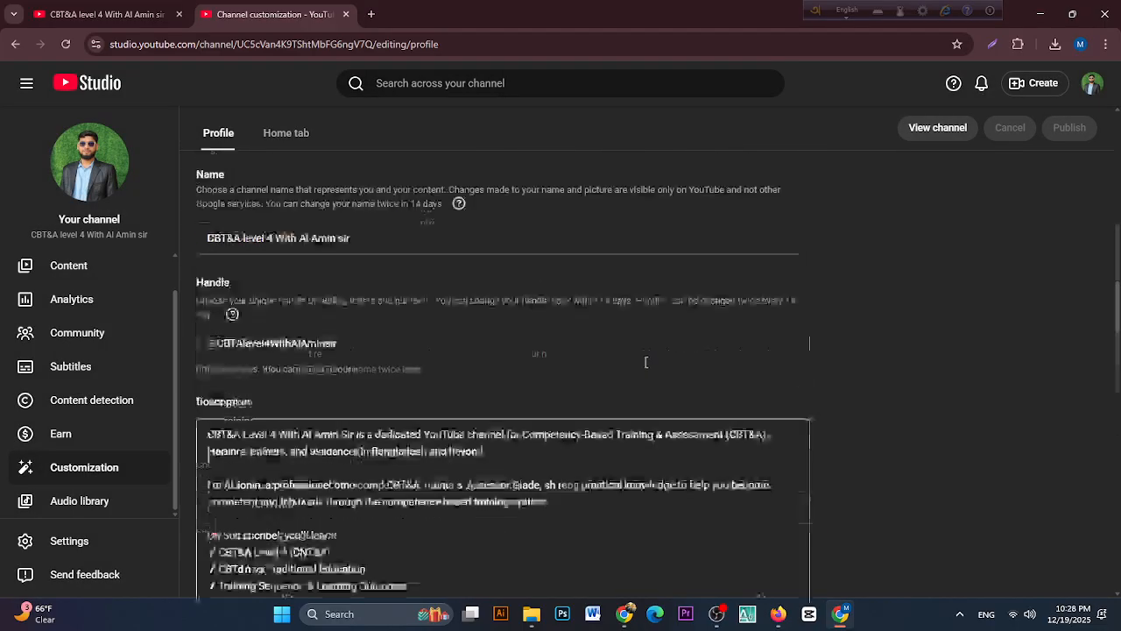
scroll(385, 390, down, 4)
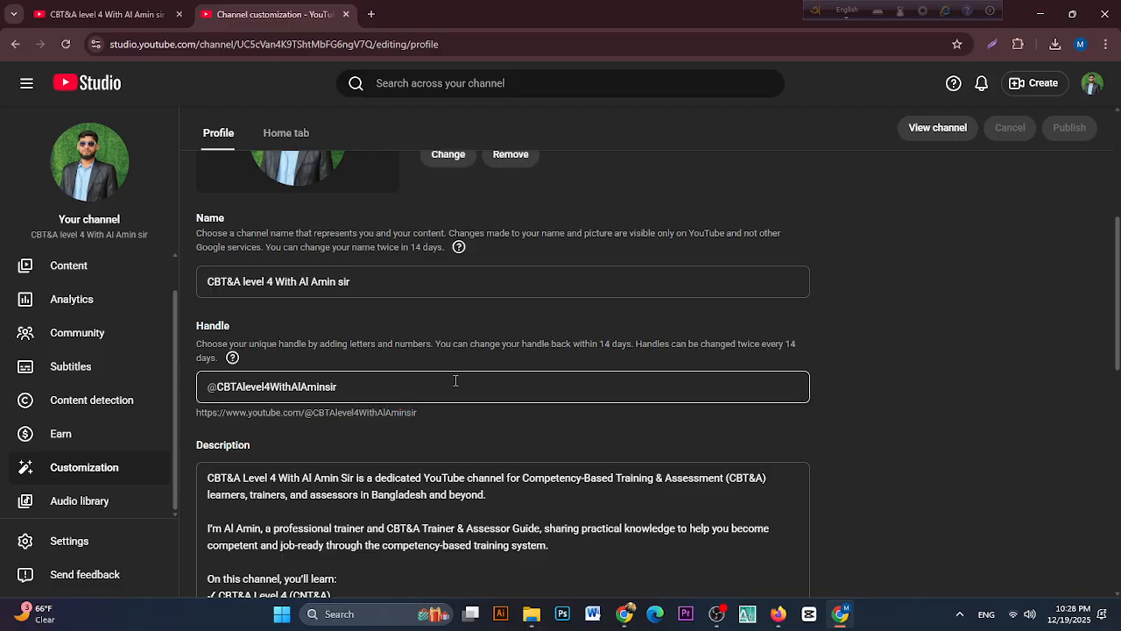
scroll(508, 170, up, 4)
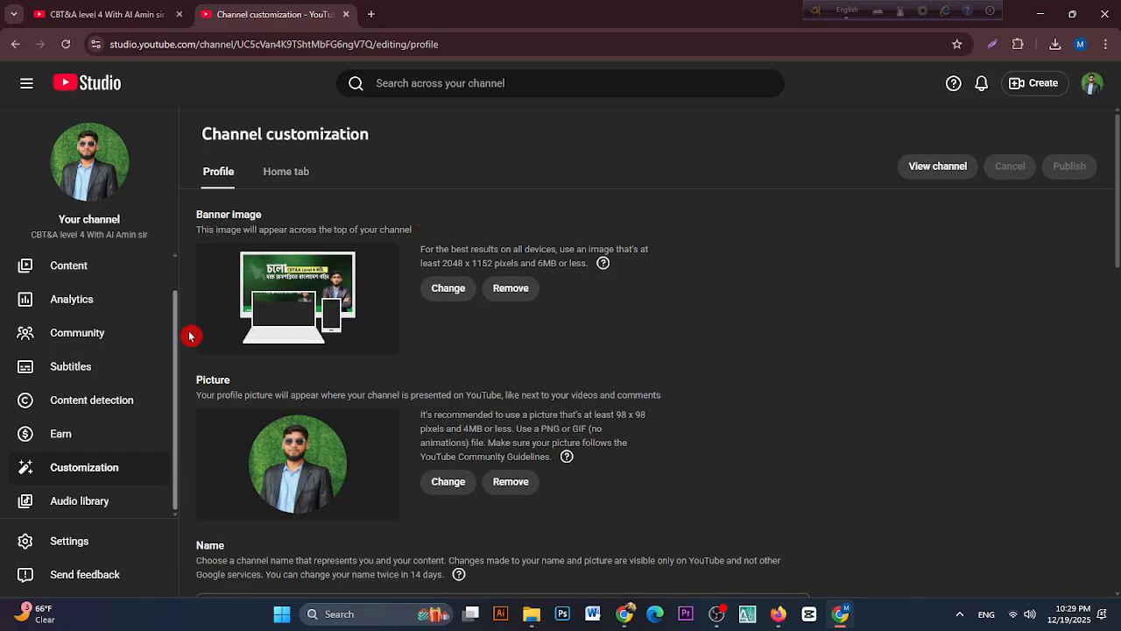
click(79, 273)
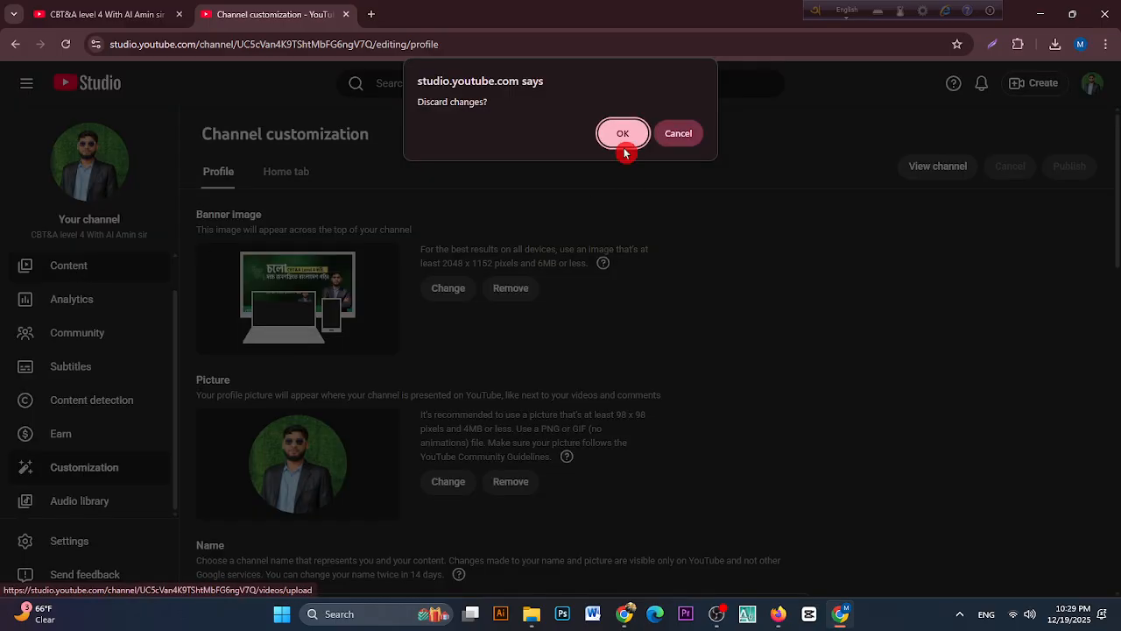
click(688, 134)
click(92, 267)
click(676, 135)
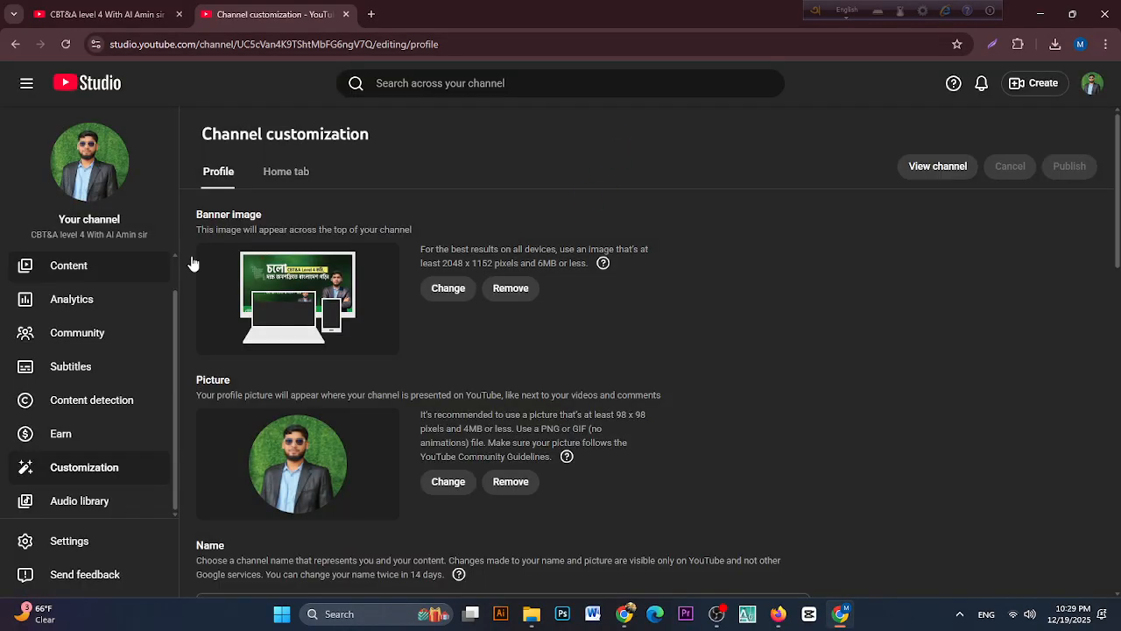
click(65, 267)
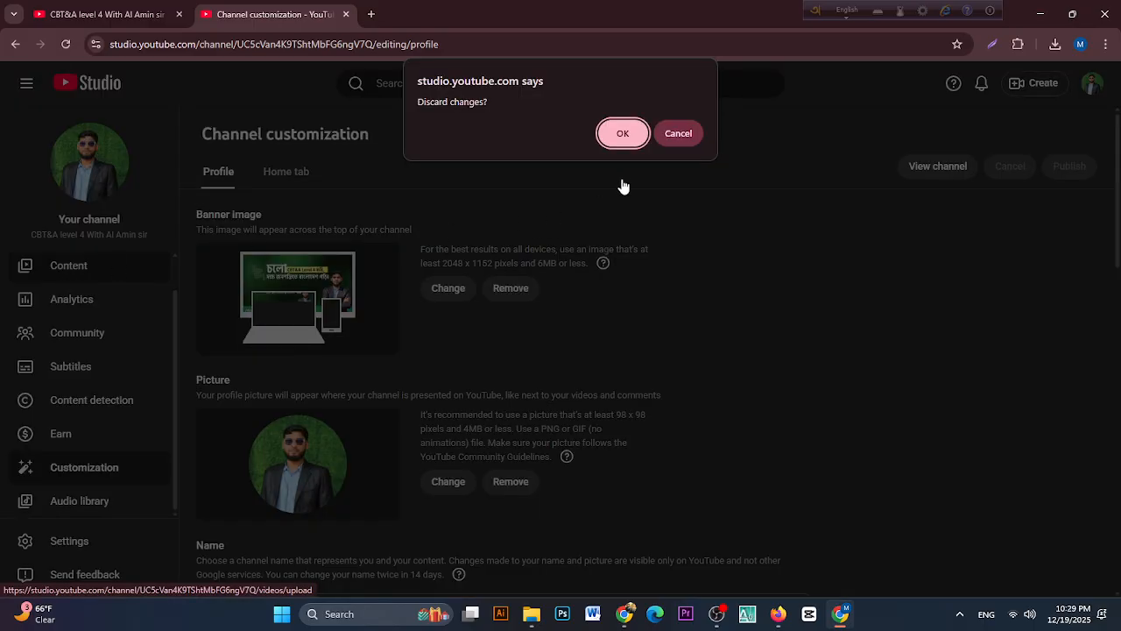
click(624, 134)
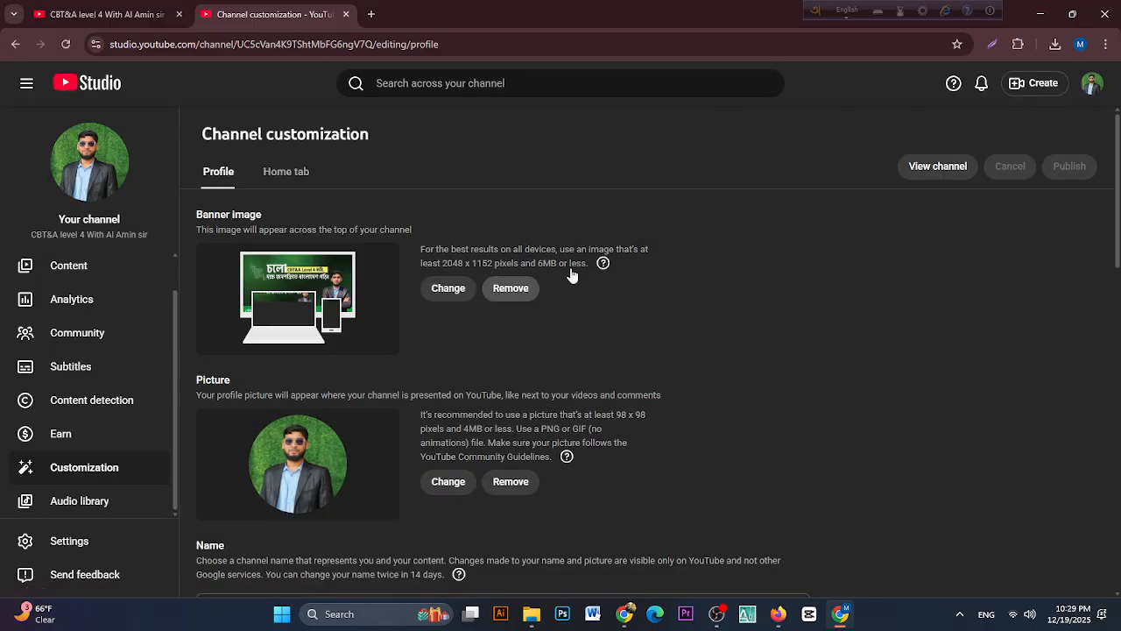
click(1027, 84)
- Pick the Skillwave Academy video from Downloads as a new video upload
click(1001, 115)
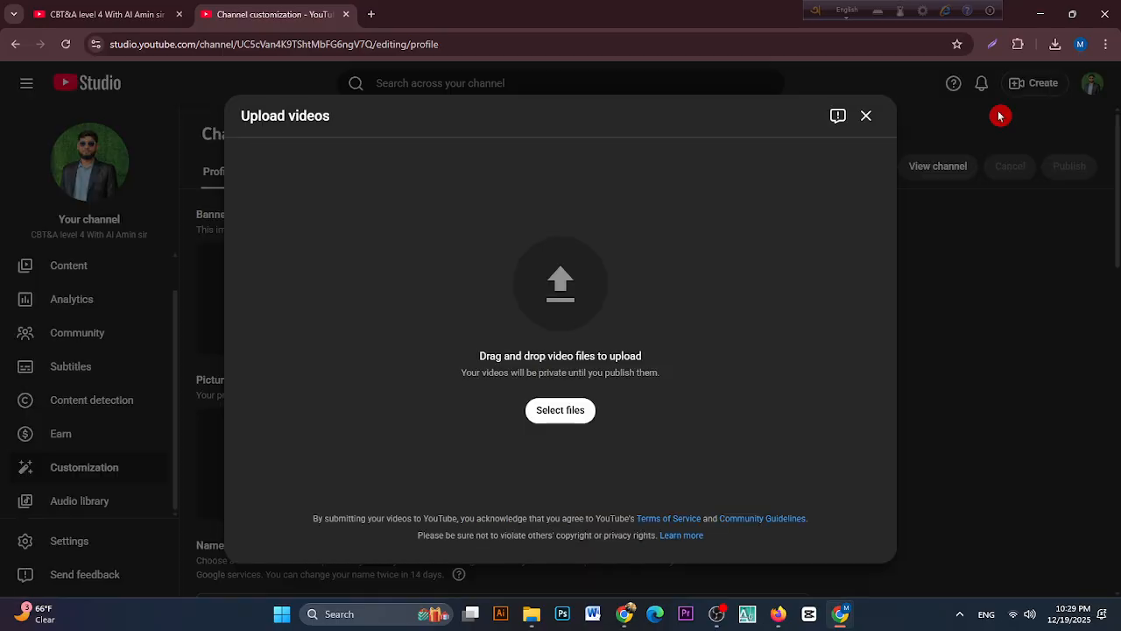
click(552, 415)
scroll(451, 344, down, 2)
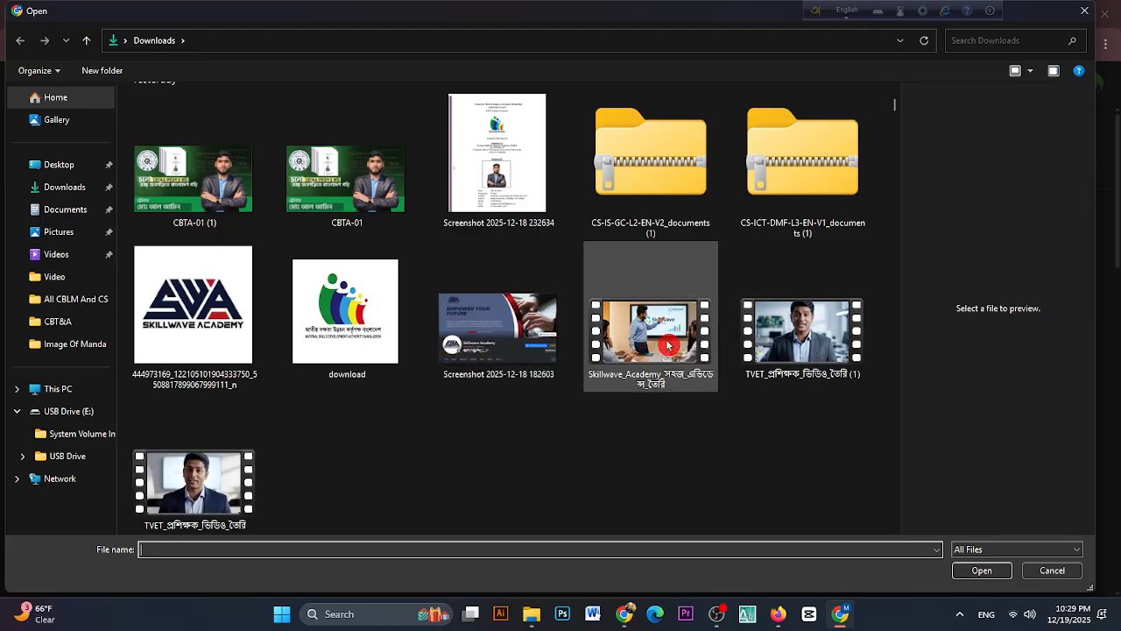
click(668, 345)
click(995, 573)
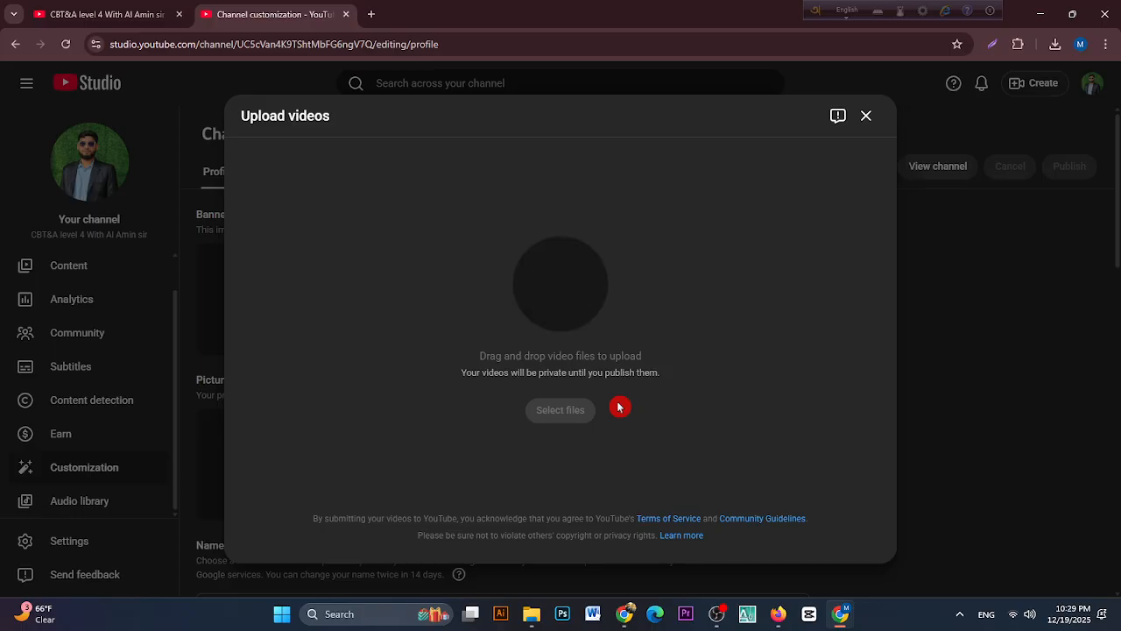
- Inspect the auto-filled video title and description by selecting the description text
scroll(502, 379, down, 5)
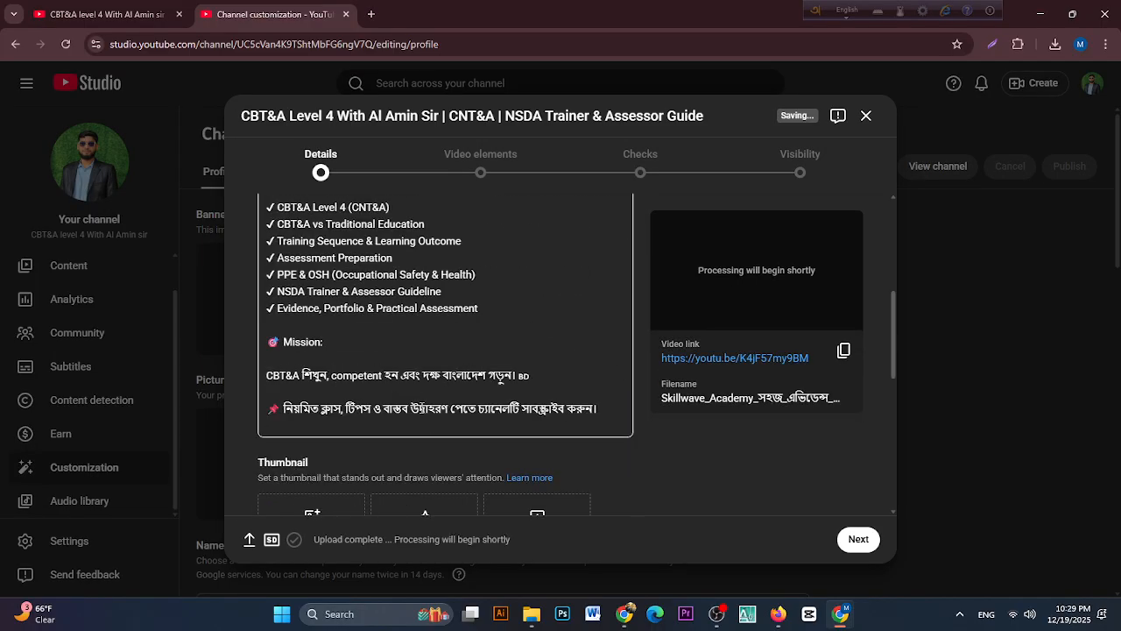
scroll(421, 408, up, 5)
click(269, 259)
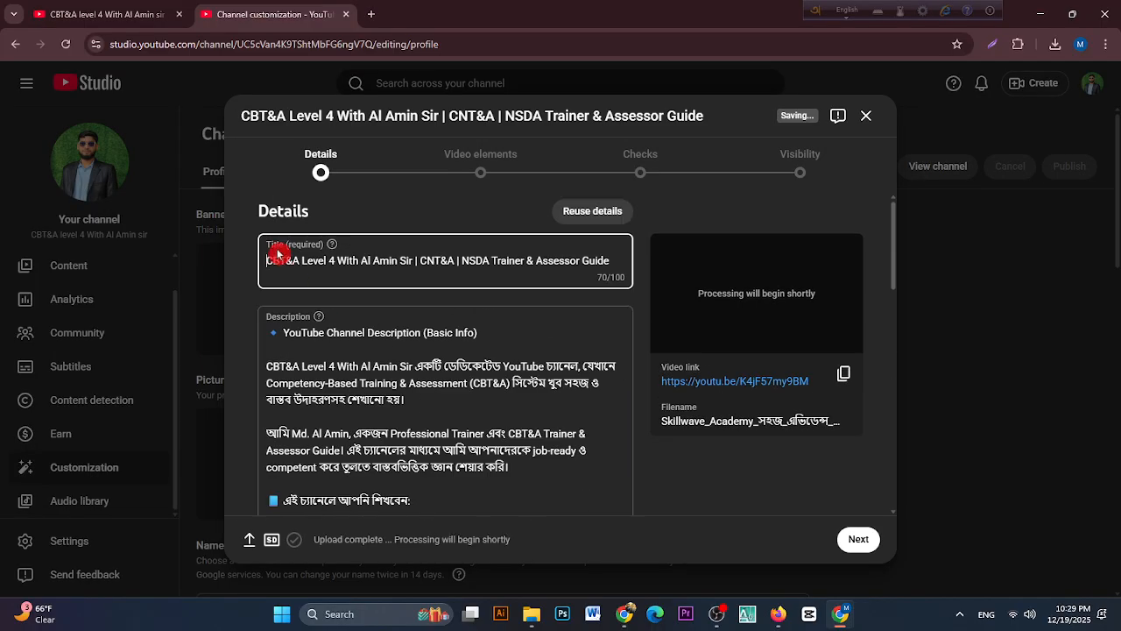
click(628, 256)
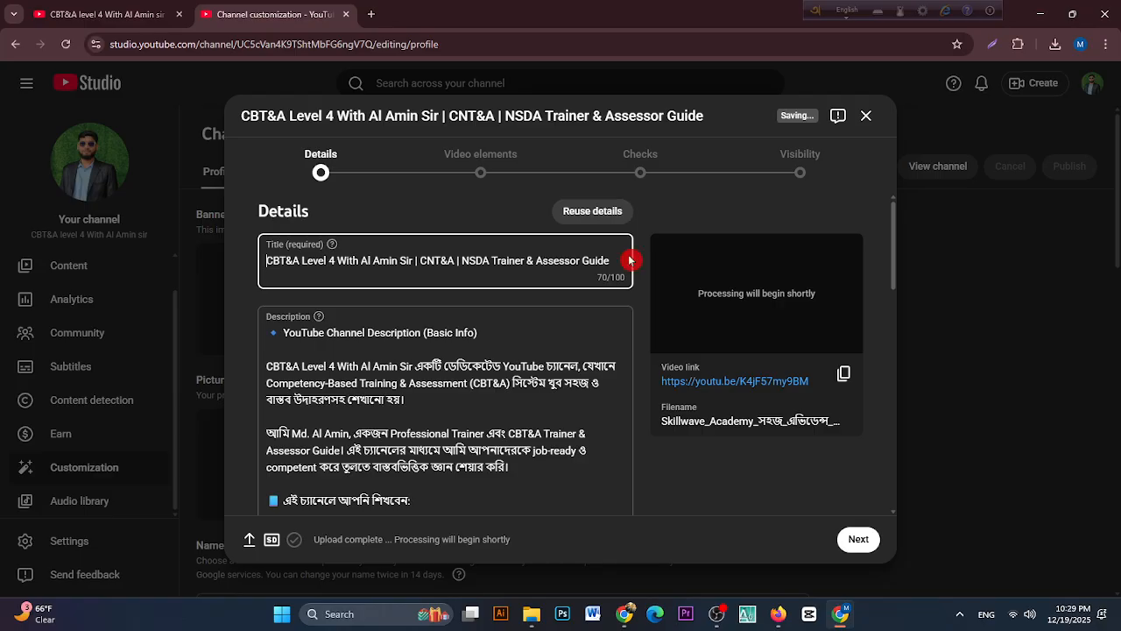
click(490, 306)
drag(268, 333, 614, 403)
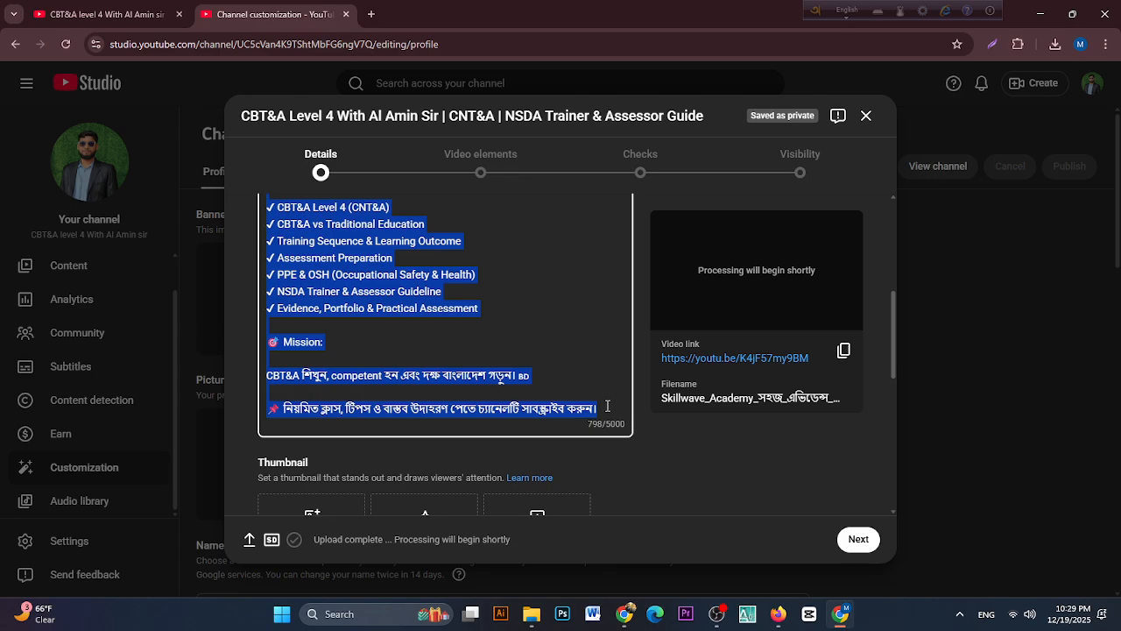
scroll(487, 377, up, 5)
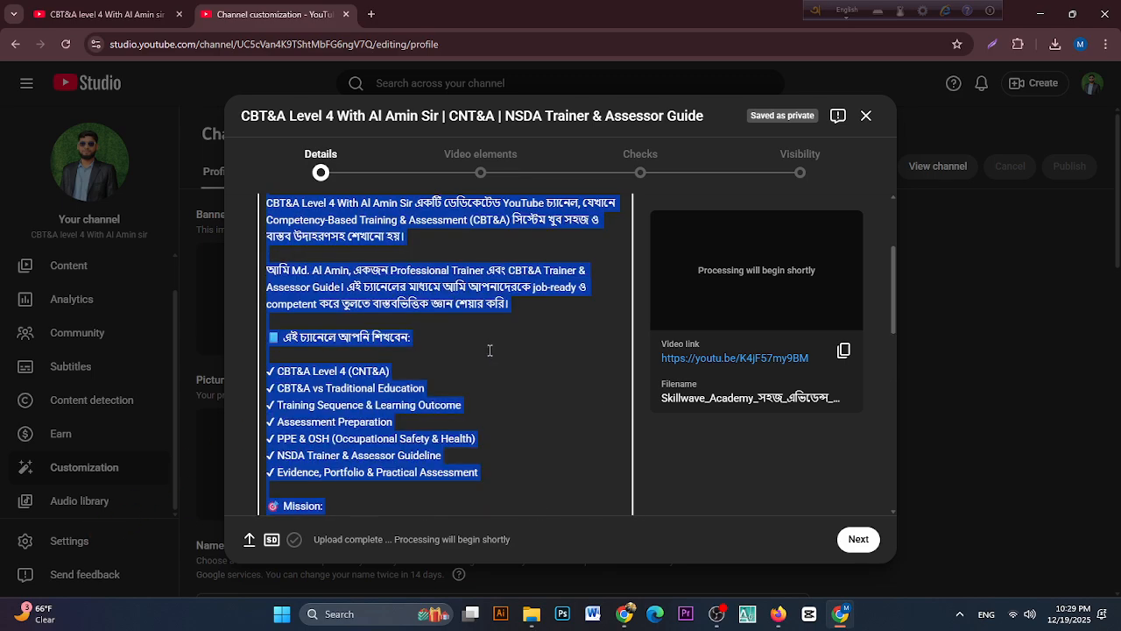
click(351, 371)
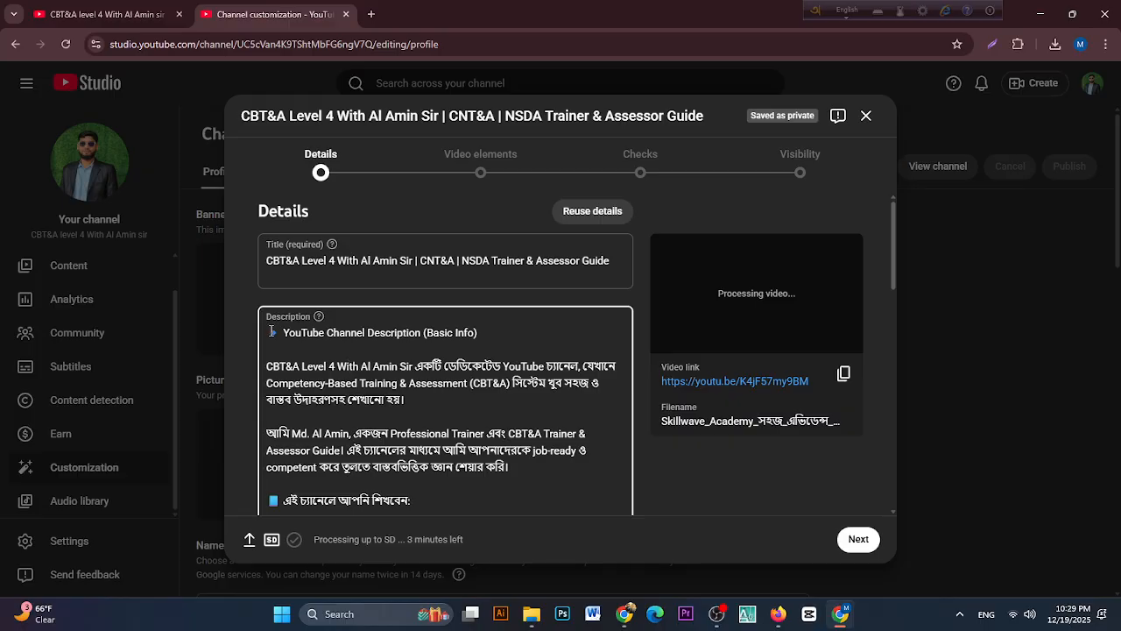
drag(271, 332, 555, 458)
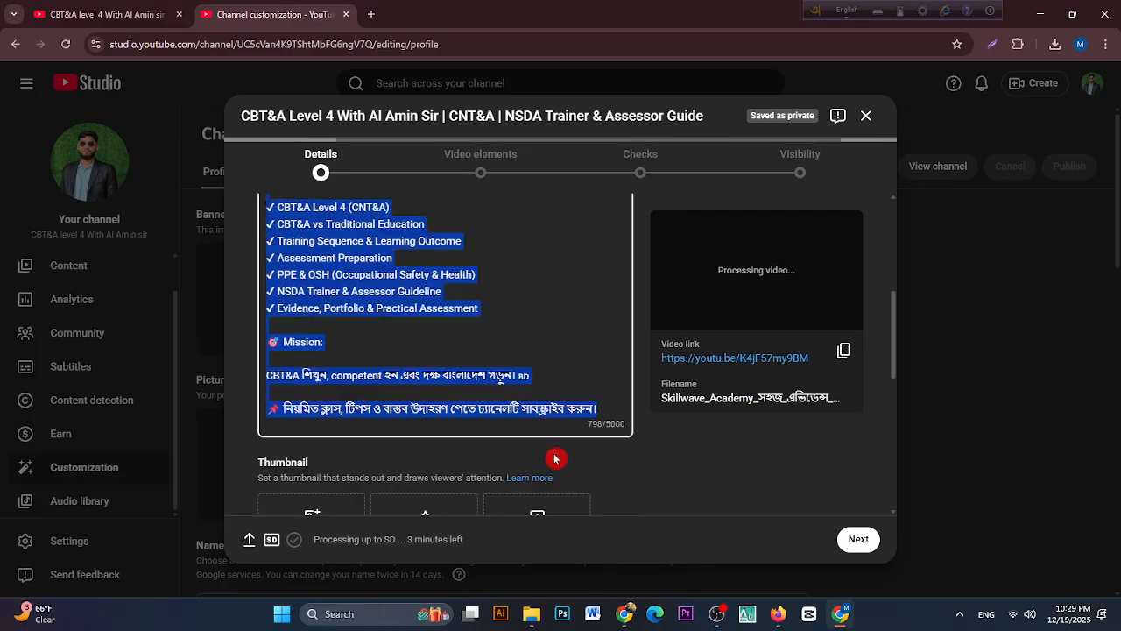
scroll(555, 458, down, 2)
drag(586, 292, 565, 371)
click(564, 373)
- Select the full description and title, then save the video as a draft and open a new tab
scroll(565, 372, up, 6)
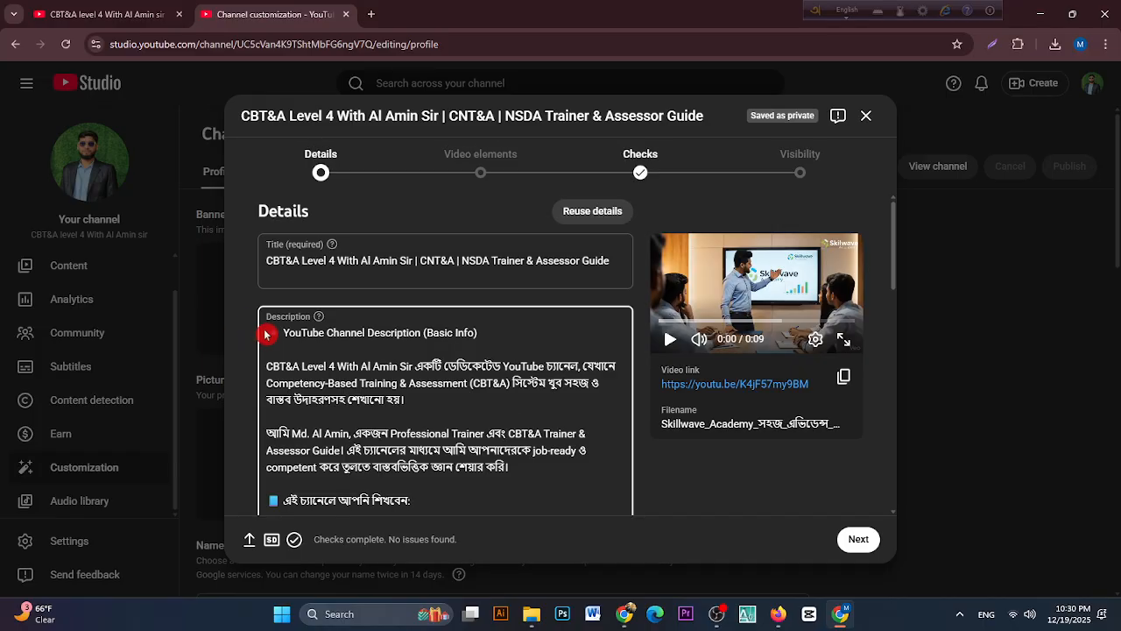
drag(264, 333, 607, 278)
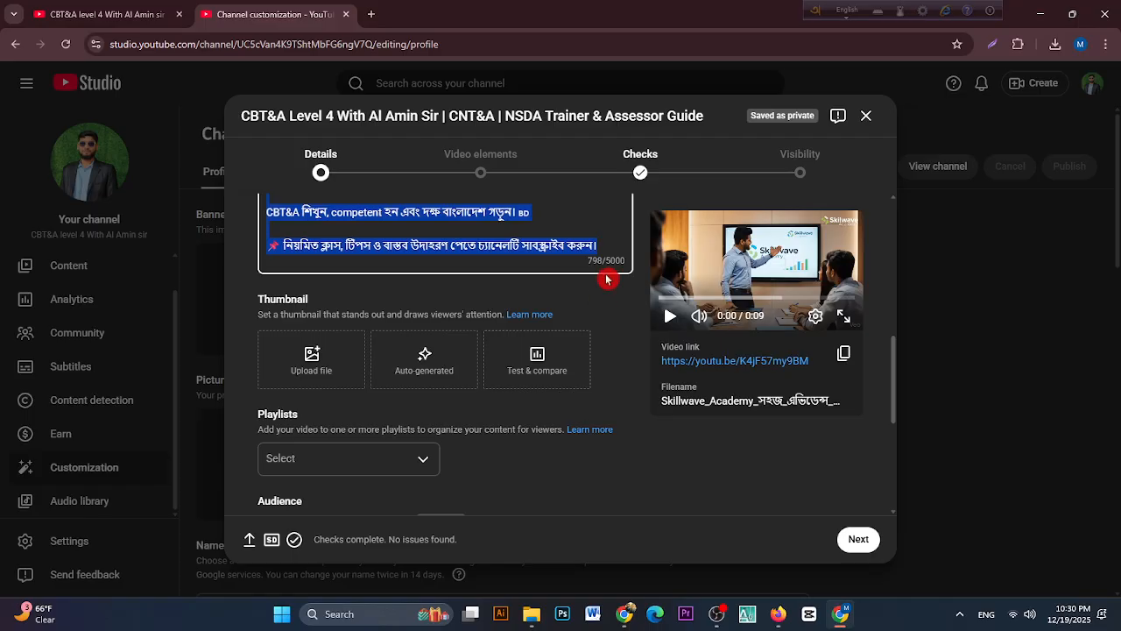
scroll(604, 247, up, 10)
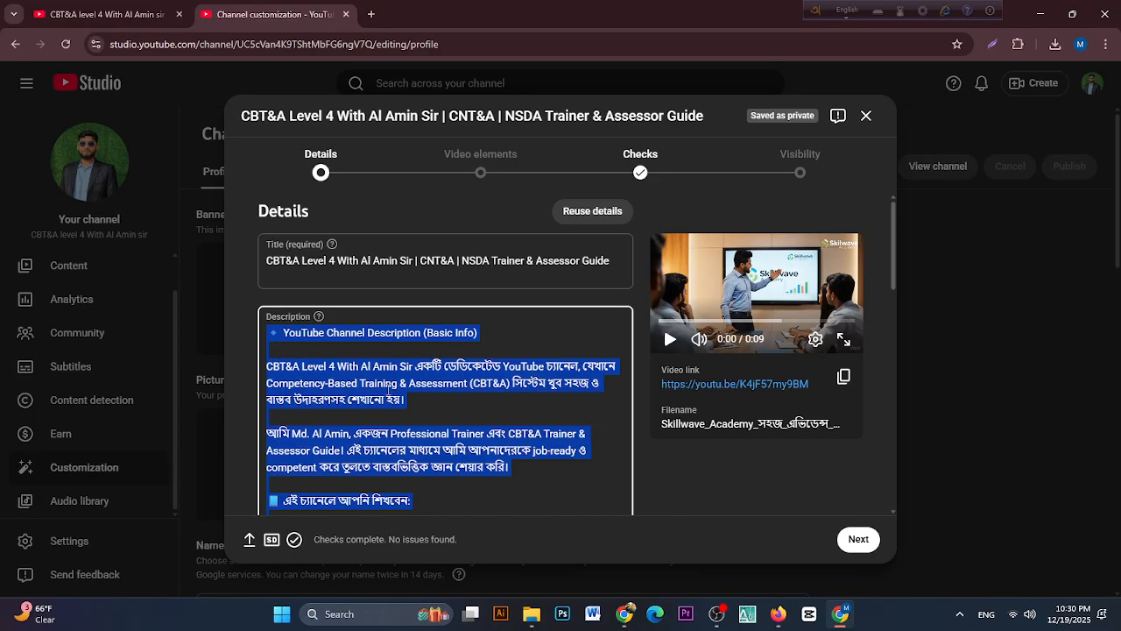
click(388, 389)
drag(616, 260, 252, 260)
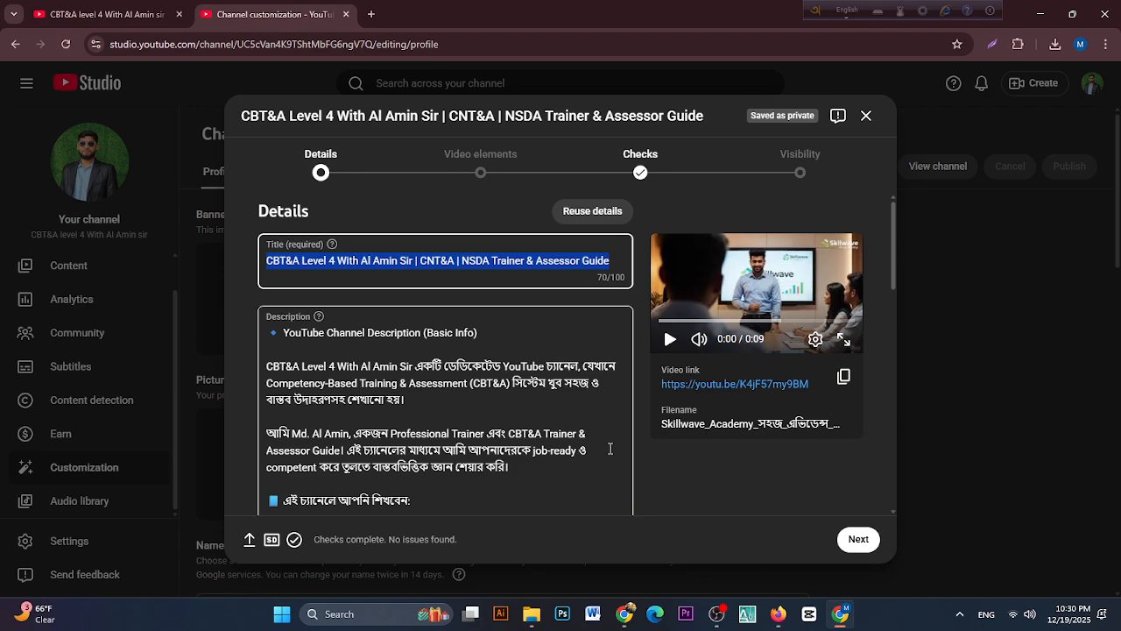
click(866, 116)
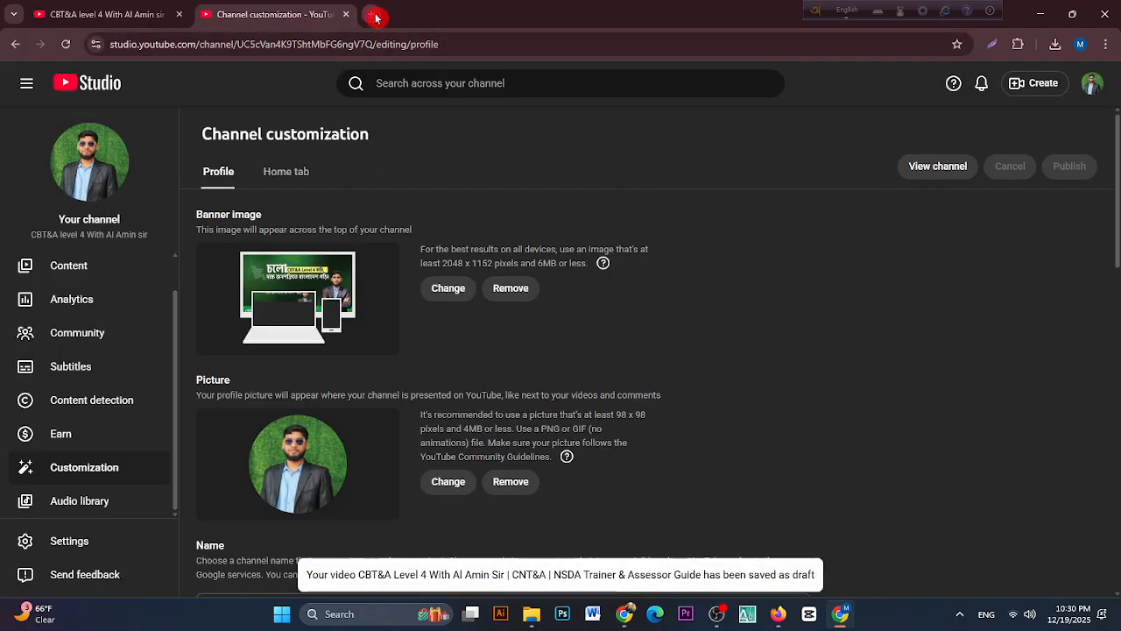
click(371, 14)
- Search Google for 'vidiq chrome extension' and open its Chrome Web Store listing
click(415, 43)
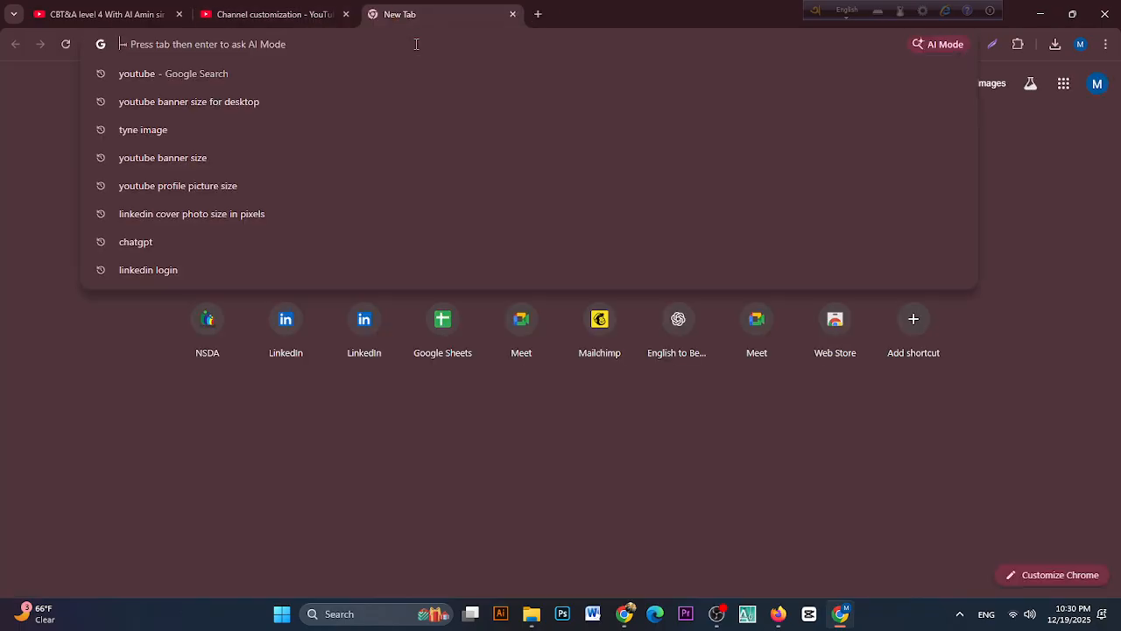
text(vid)
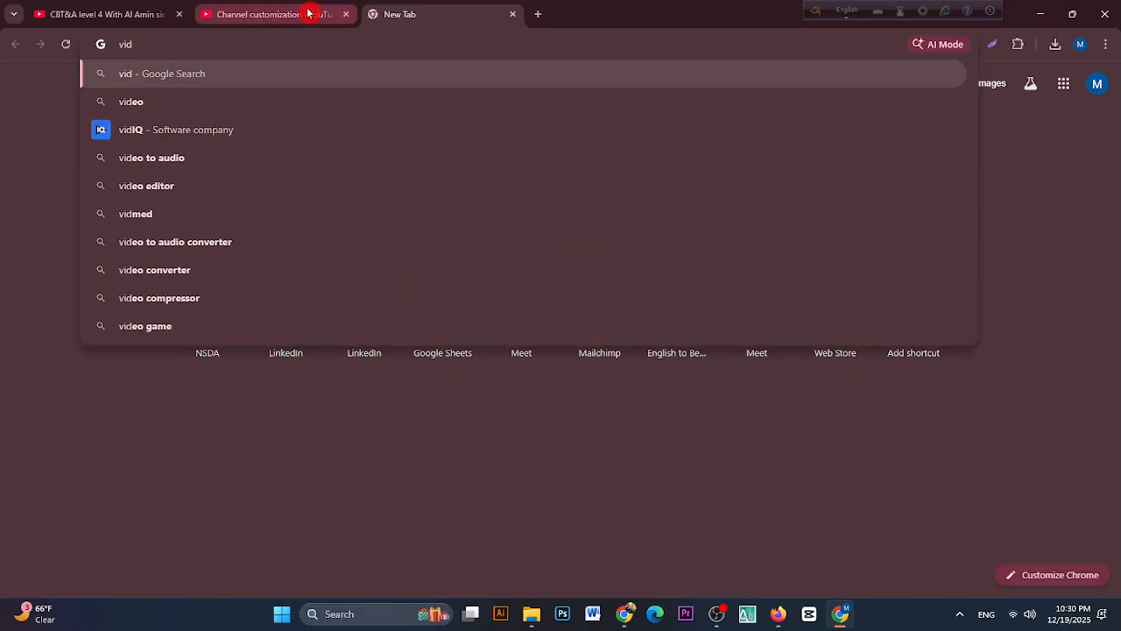
click(156, 131)
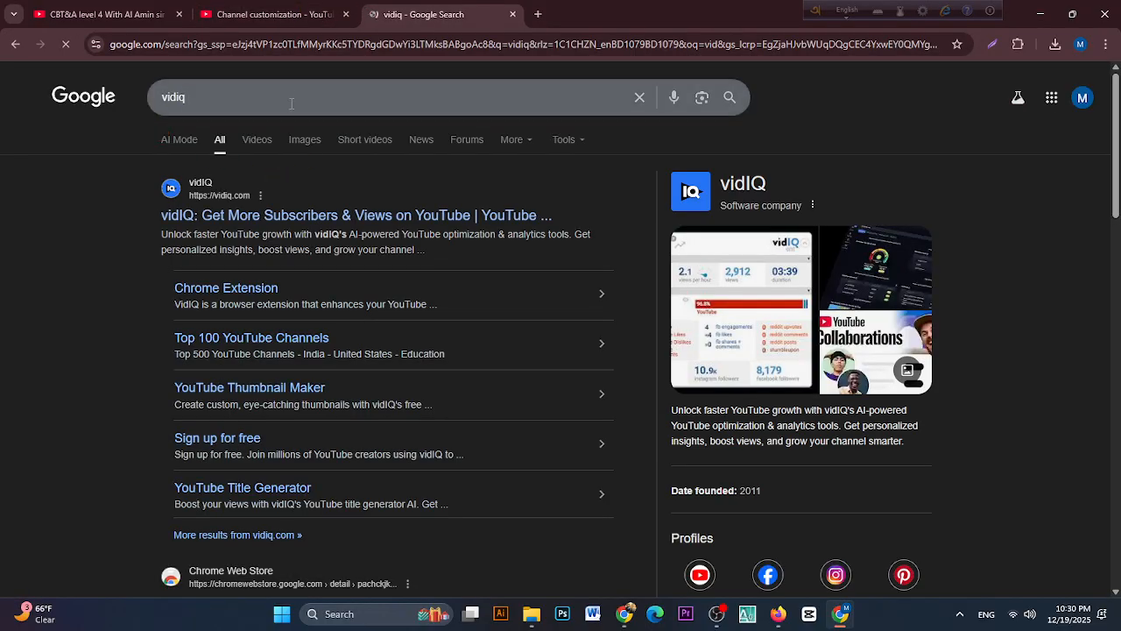
click(285, 96)
click(256, 132)
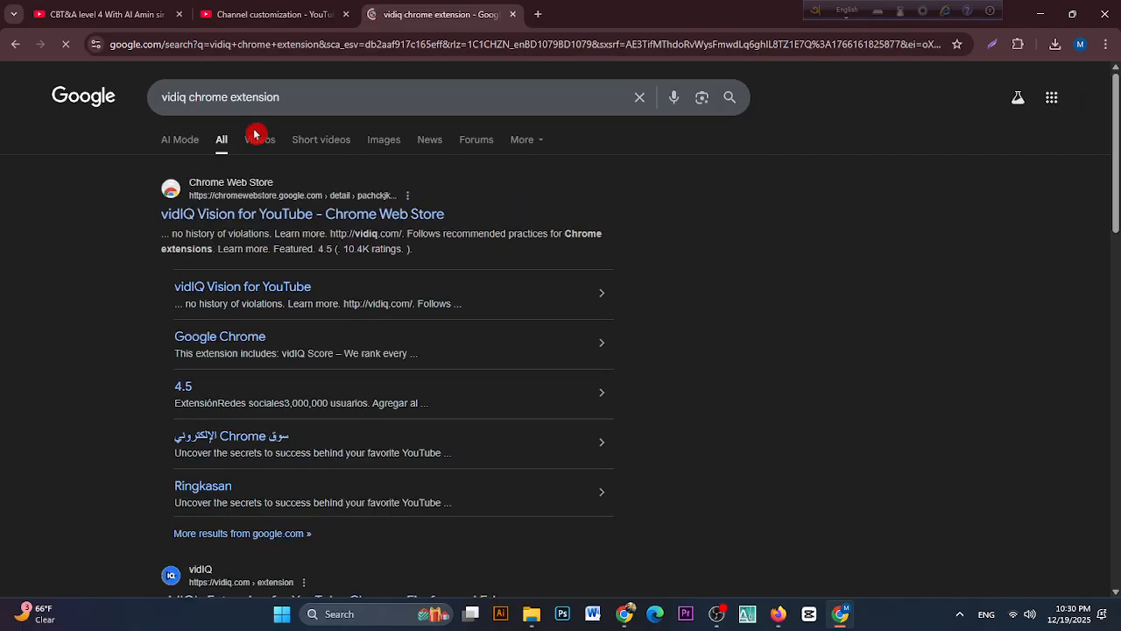
click(288, 218)
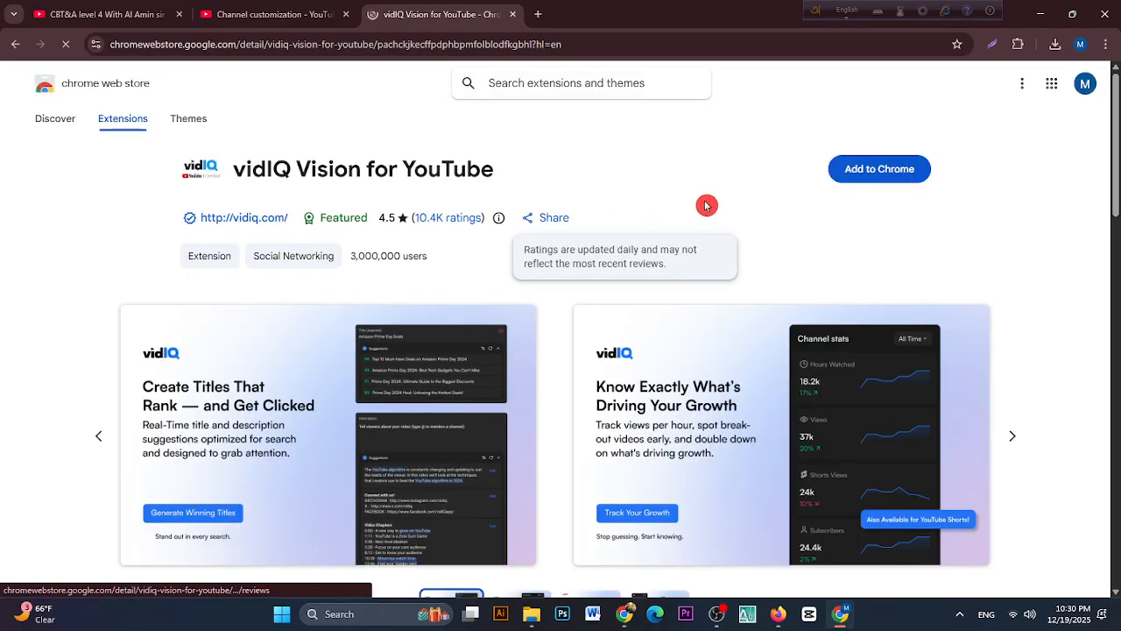
- Add vidIQ Vision for YouTube to Chrome and approve its requested permissions
click(882, 168)
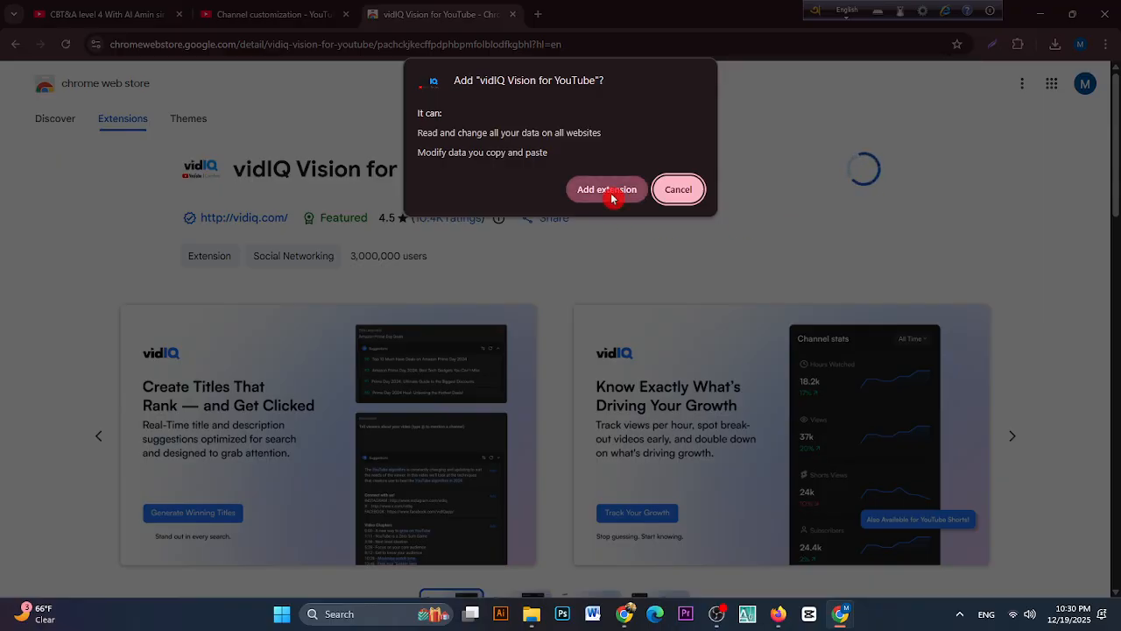
click(612, 196)
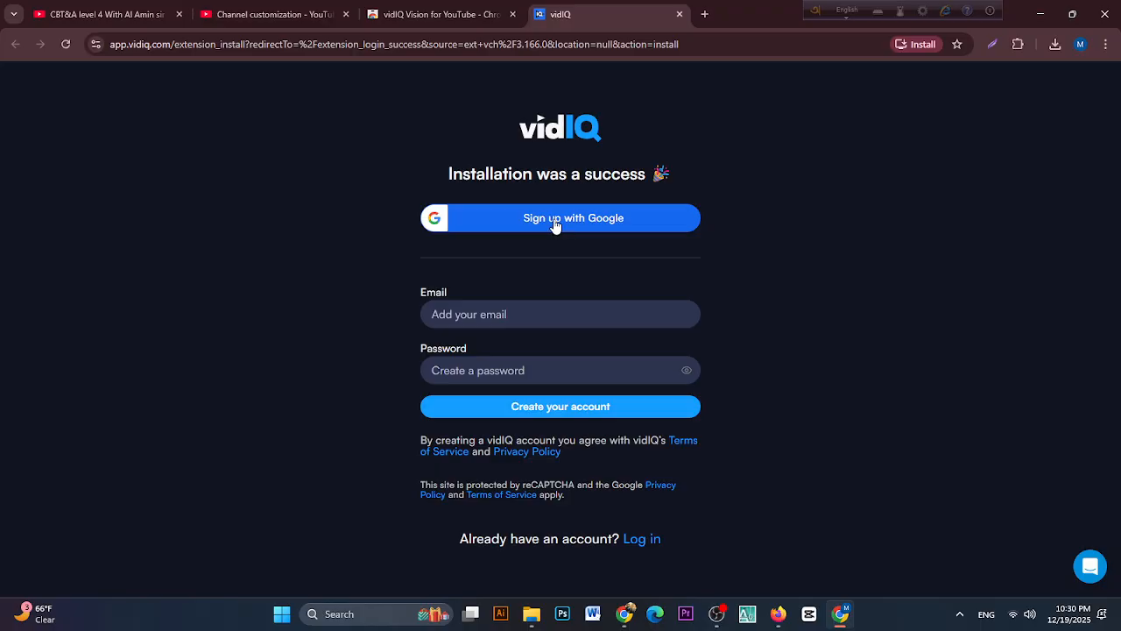
- Sign up for vidIQ with Google, choosing the channel's account and allowing access
click(554, 224)
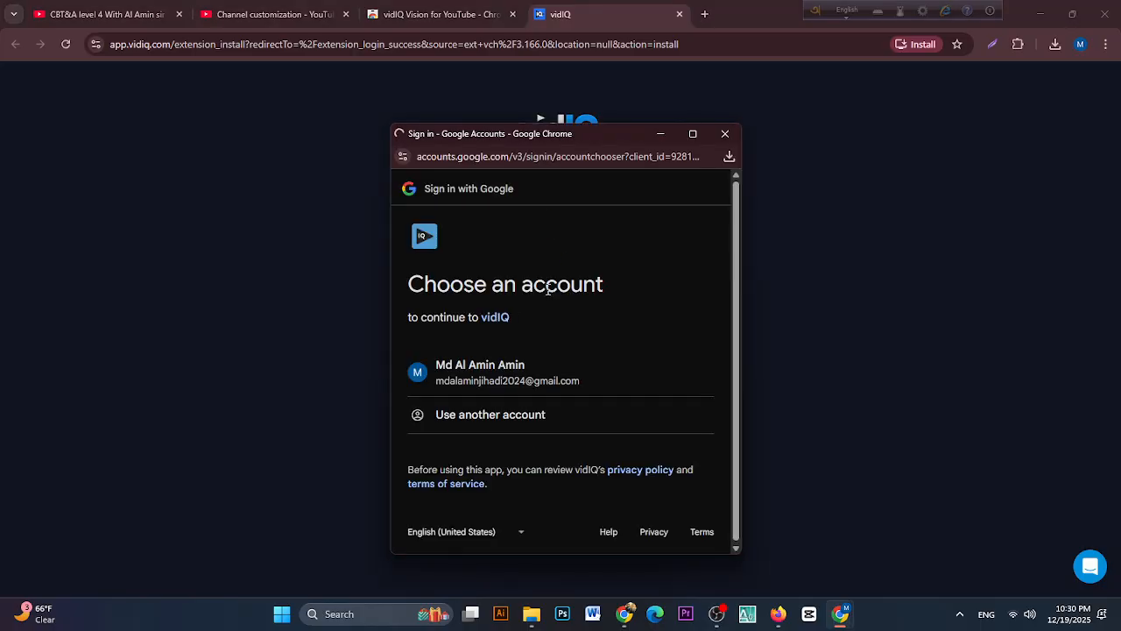
click(532, 375)
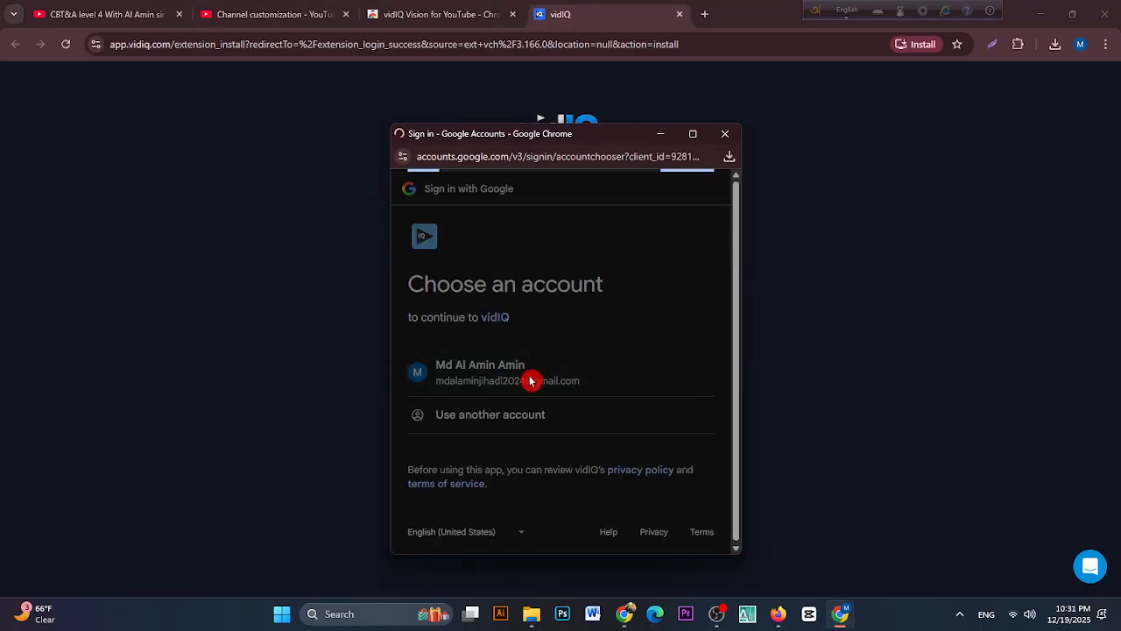
scroll(631, 463, down, 3)
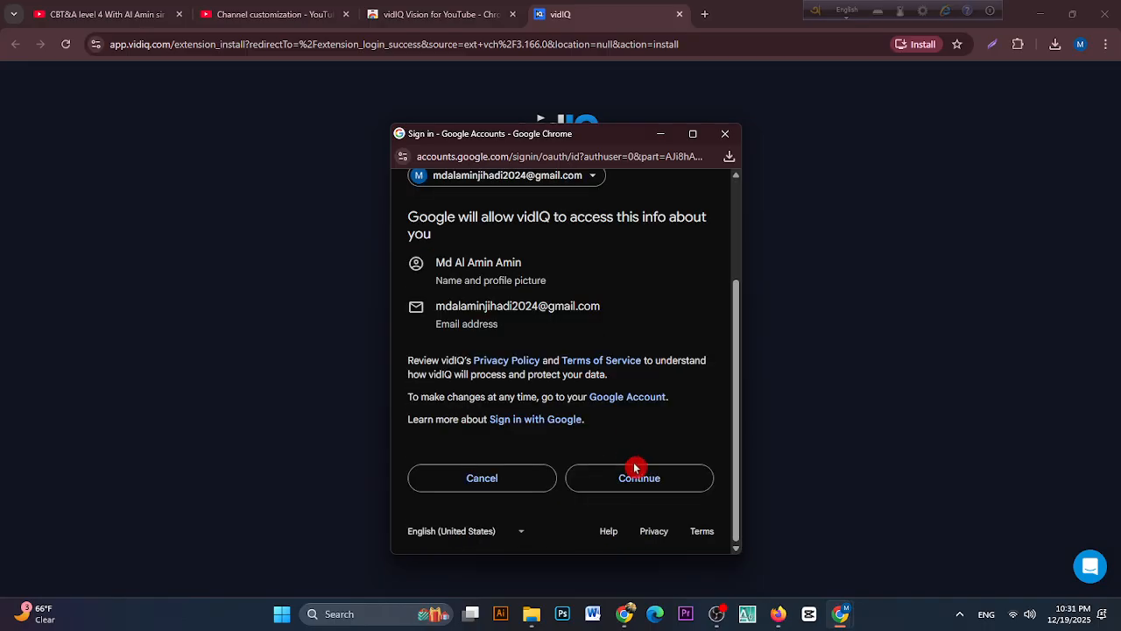
click(640, 478)
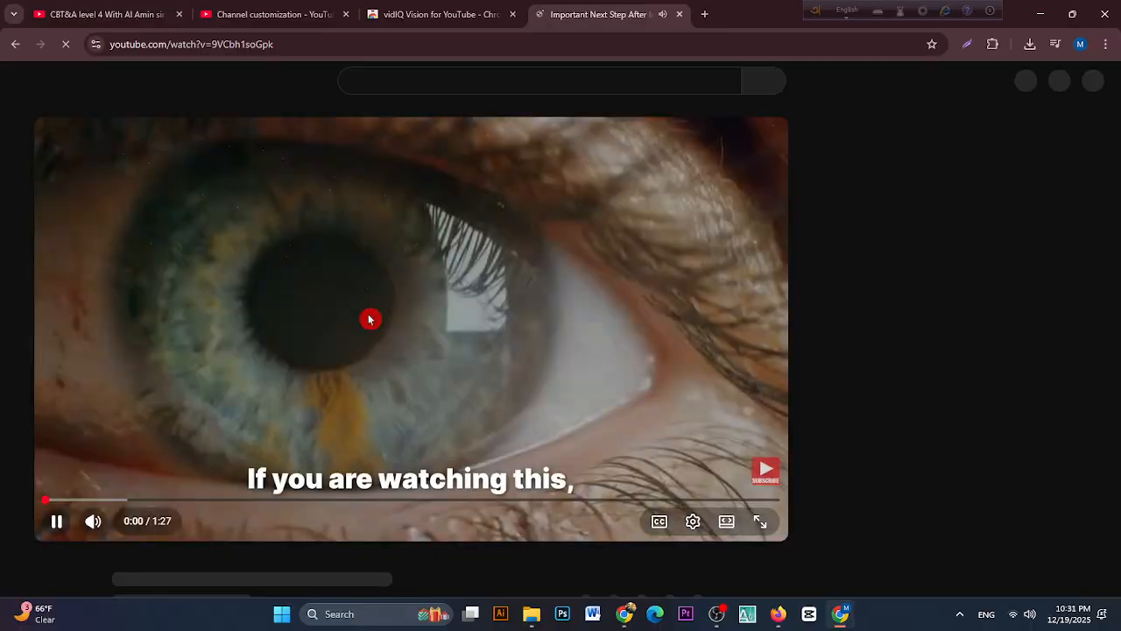
- Pause the vidIQ welcome video and bring up its playback controls
click(370, 318)
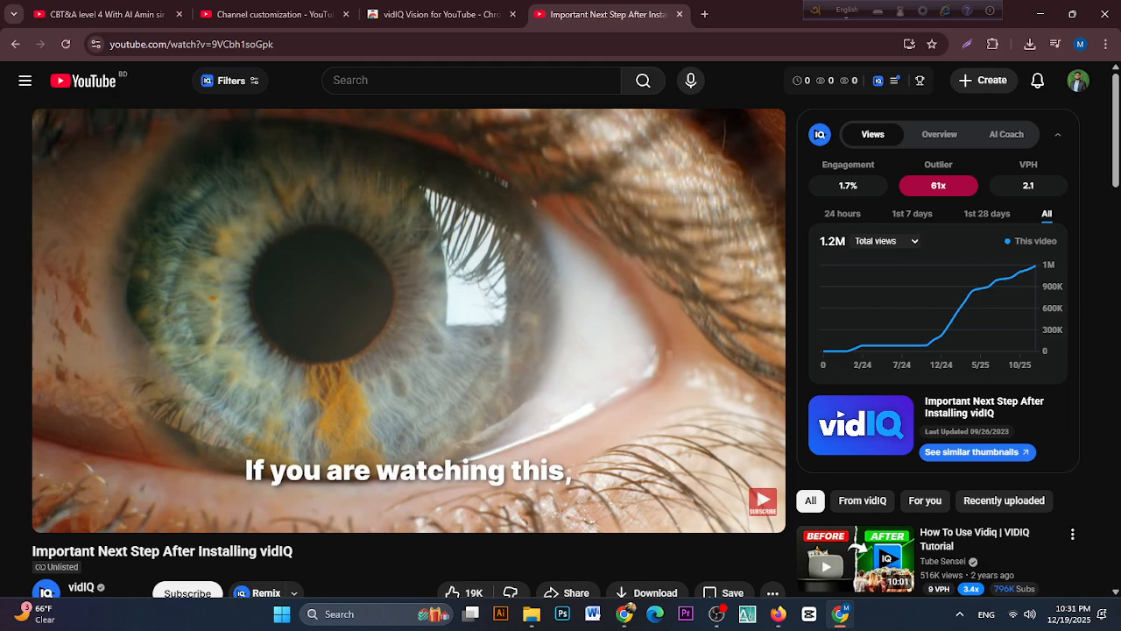
click(368, 323)
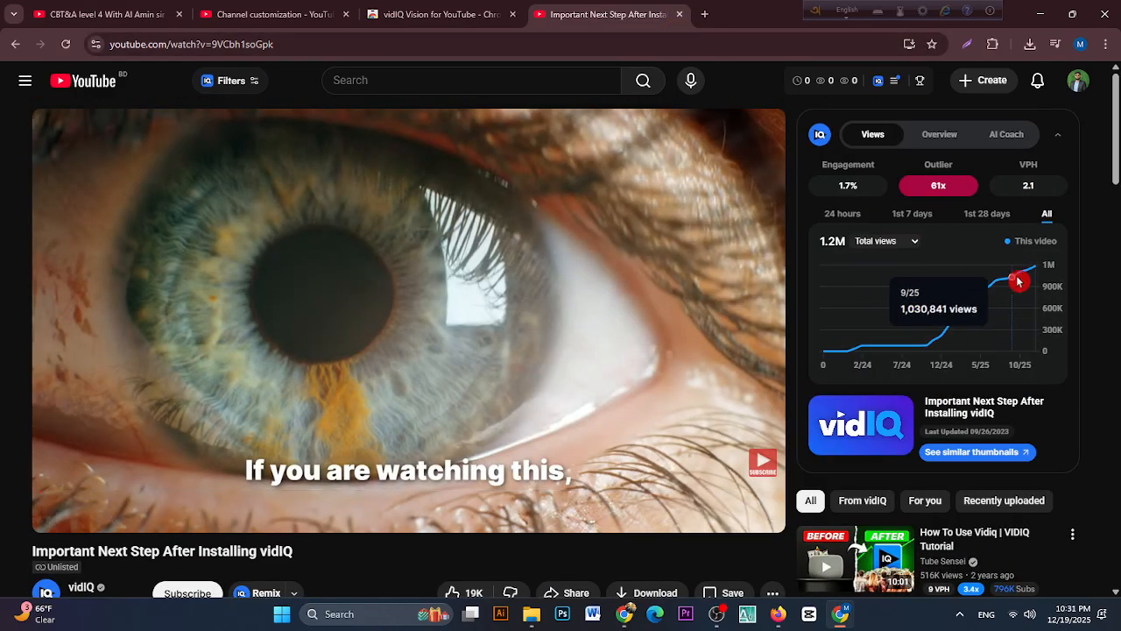
- Close the welcome video tab, pin vidIQ to the toolbar, and close the Web Store tab
click(679, 14)
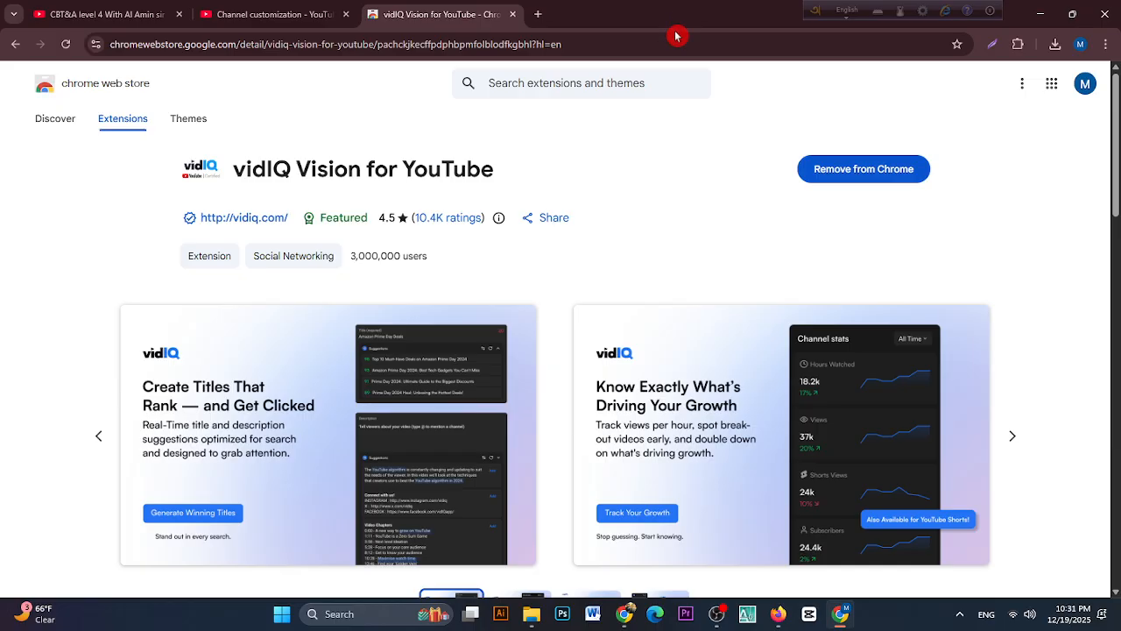
click(1020, 44)
click(969, 184)
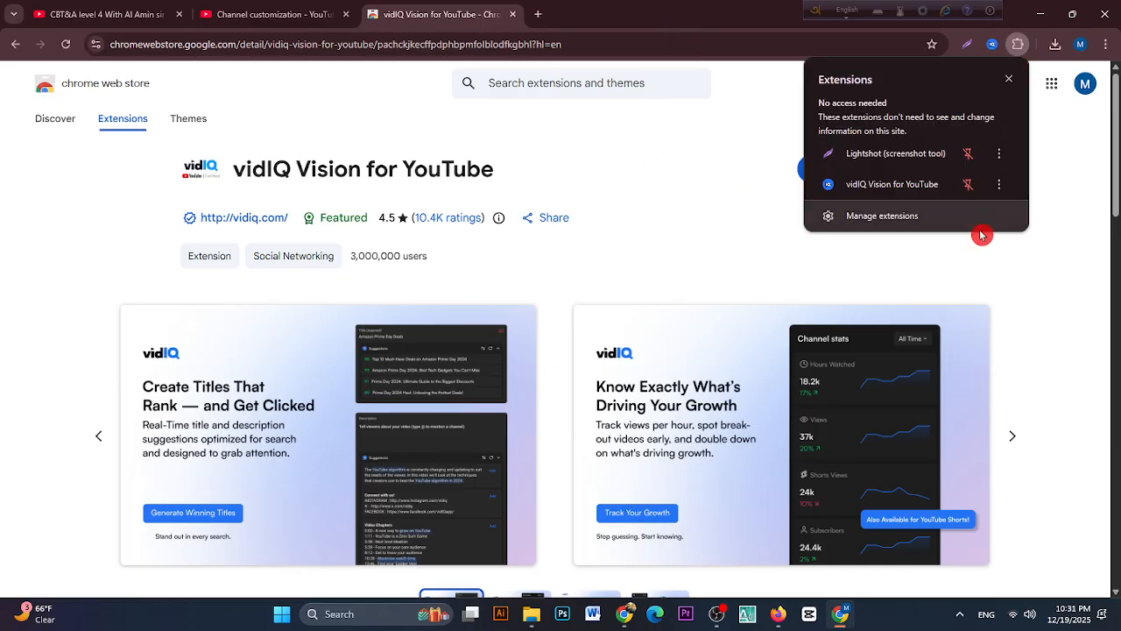
click(513, 16)
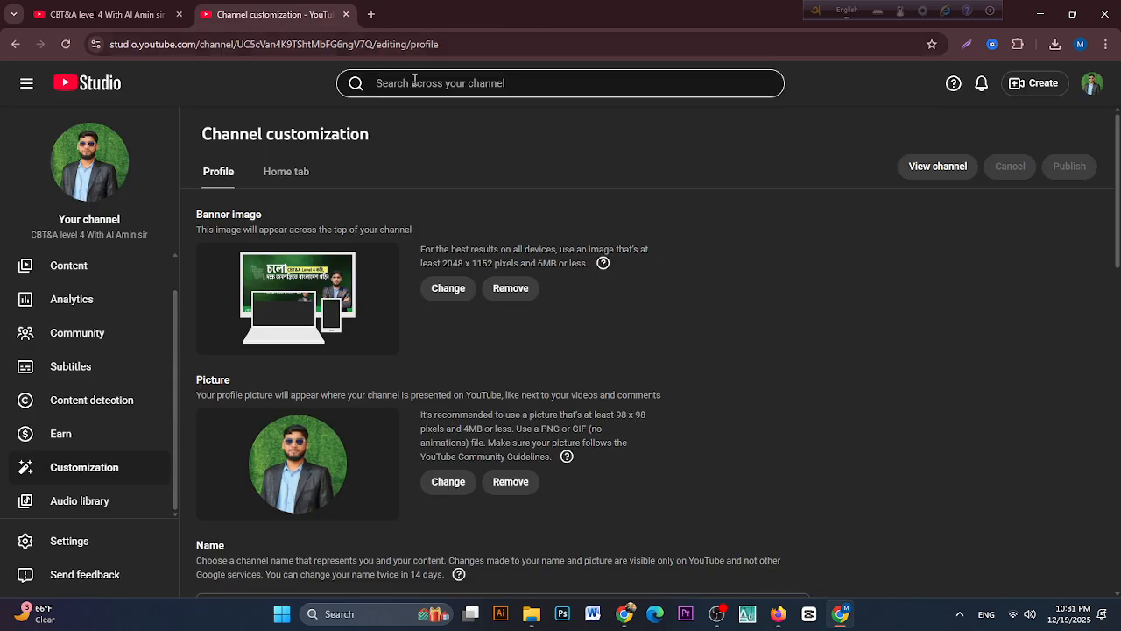
- Upload TVET_প্রশিক্ষক_ভিডিও_তৈরি (1).mp4 from Downloads and scroll its Details page
click(1023, 91)
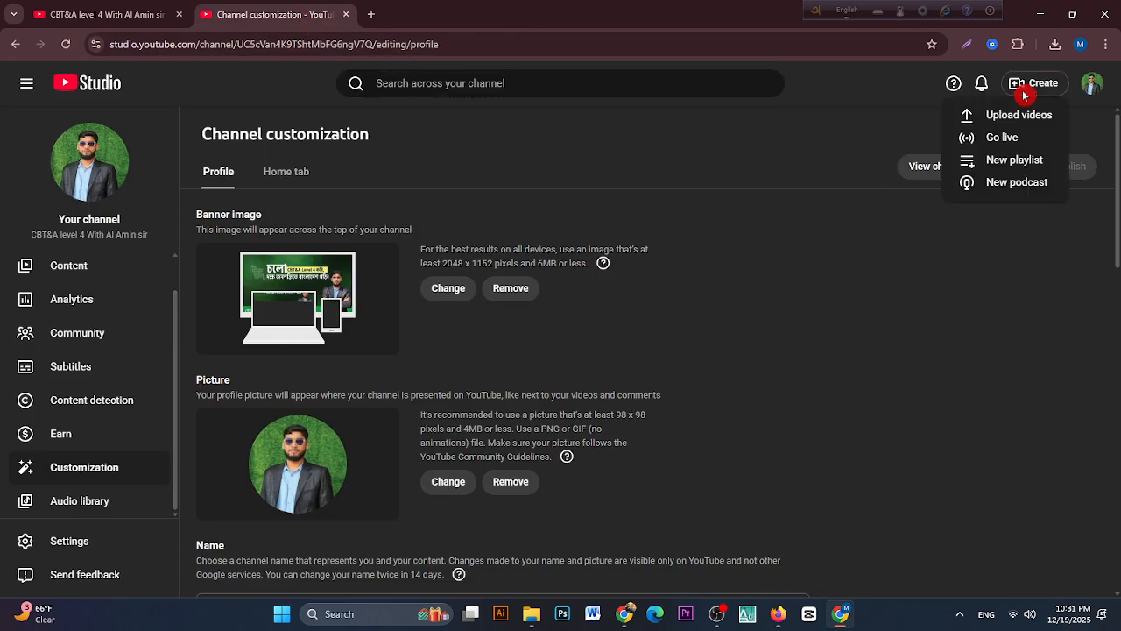
click(1023, 122)
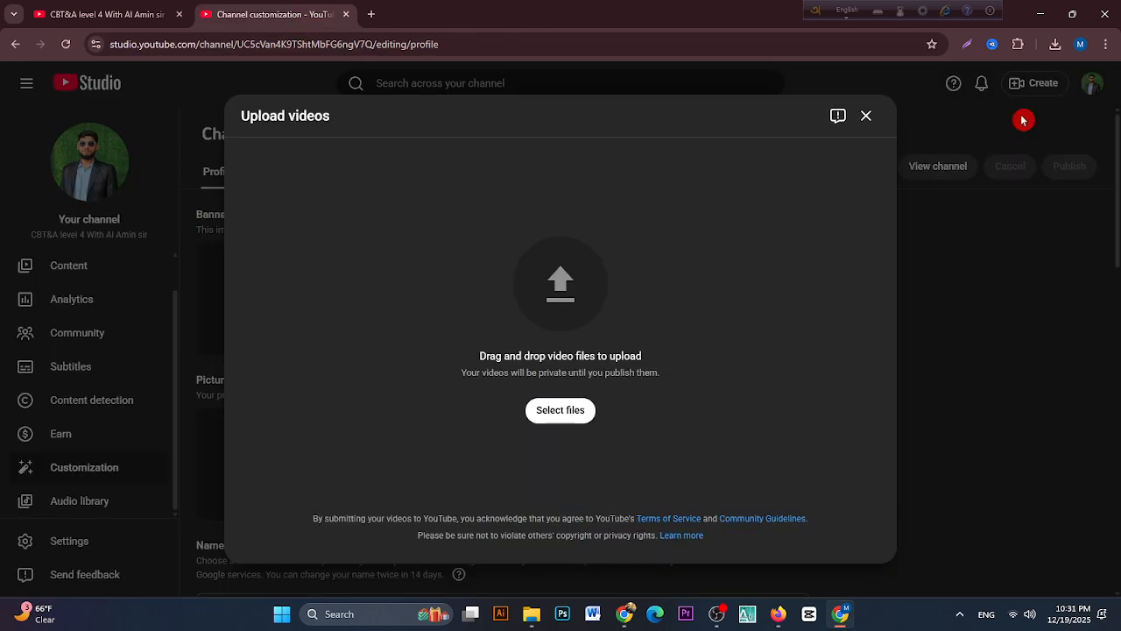
click(550, 411)
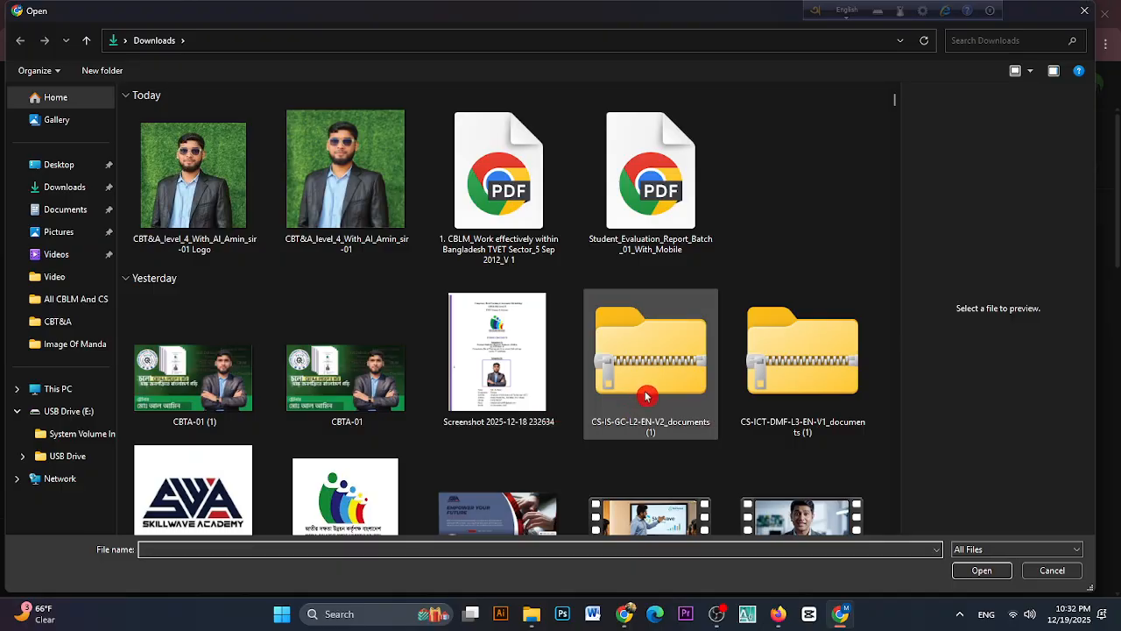
scroll(648, 395, down, 3)
click(745, 373)
click(981, 570)
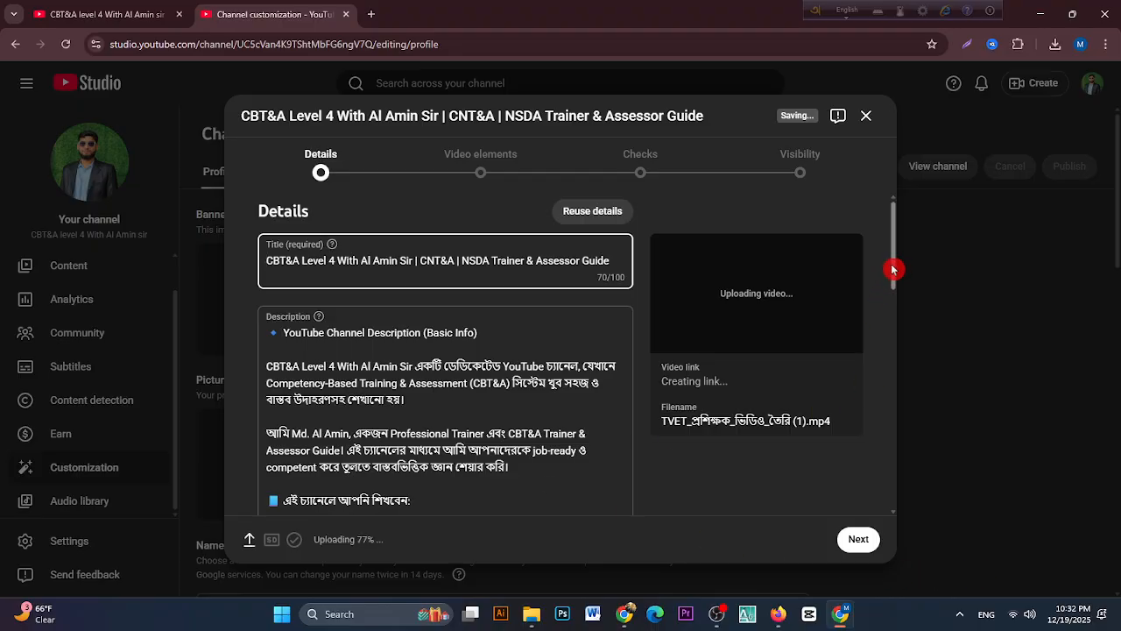
drag(894, 268, 858, 202)
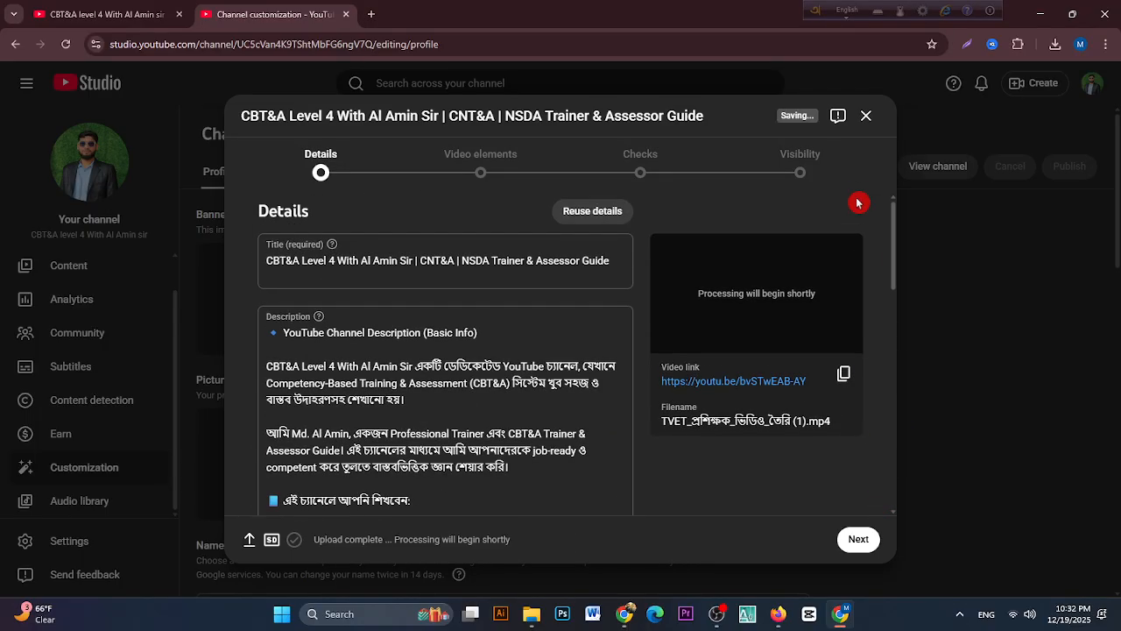
- Save the uploaded video as a draft and go to YouTube's home page through vidIQ
click(866, 119)
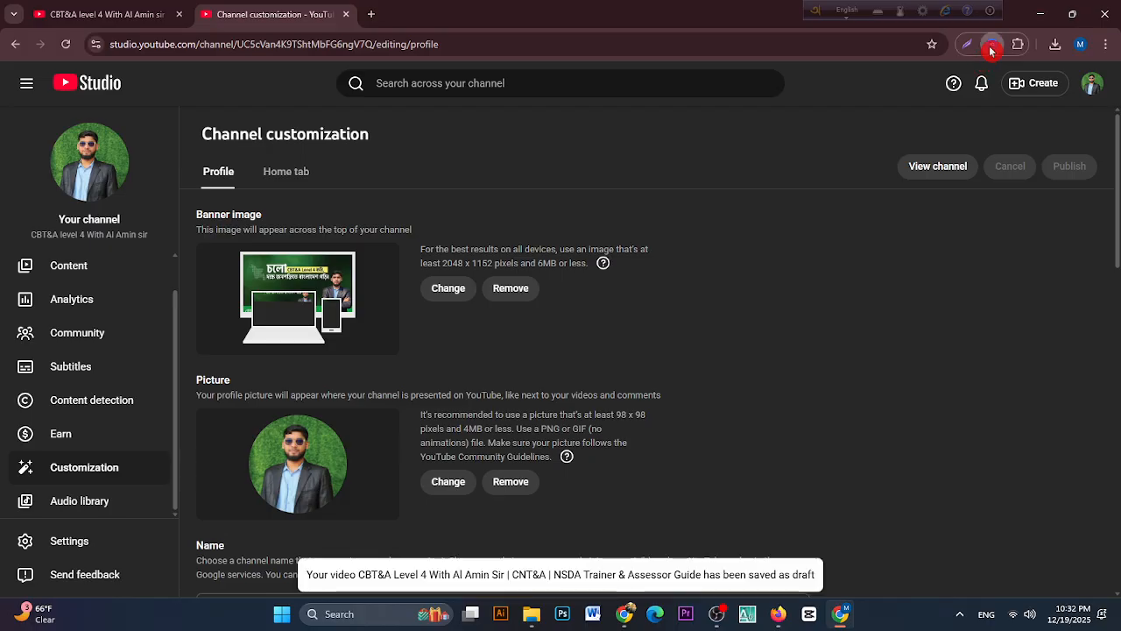
click(991, 44)
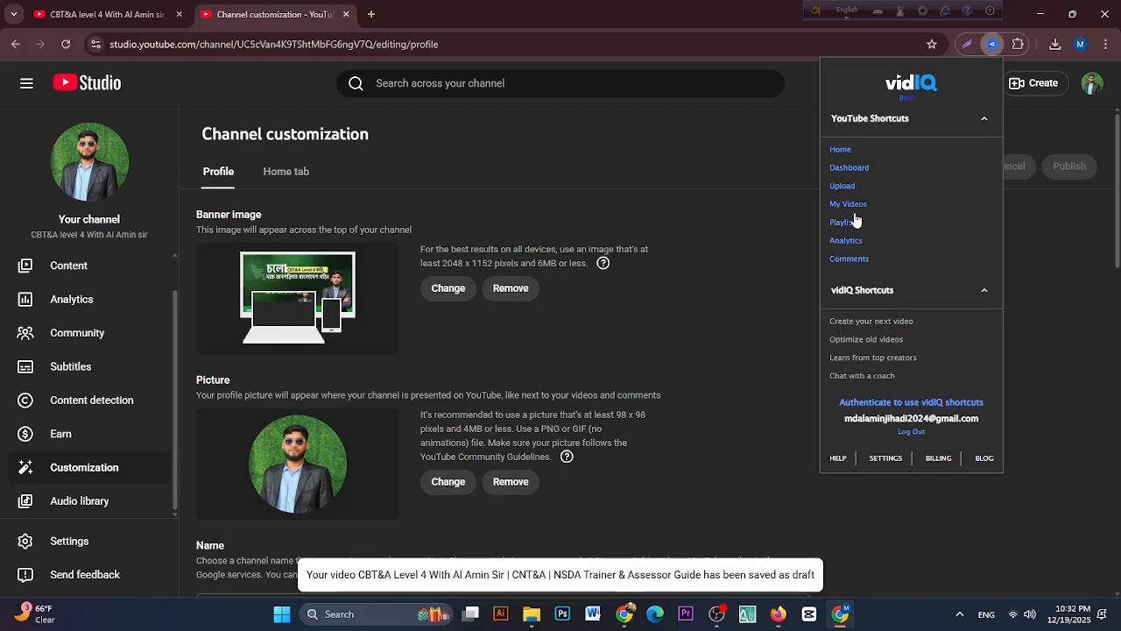
click(850, 151)
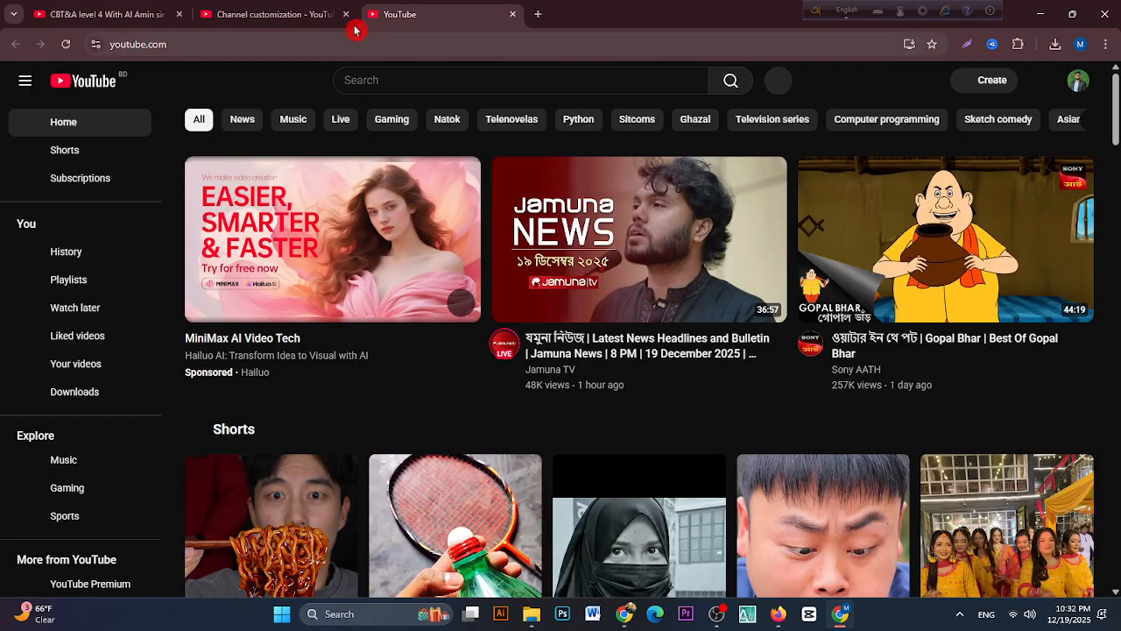
- Close the Channel customization tab and start a new video upload from Create
click(346, 15)
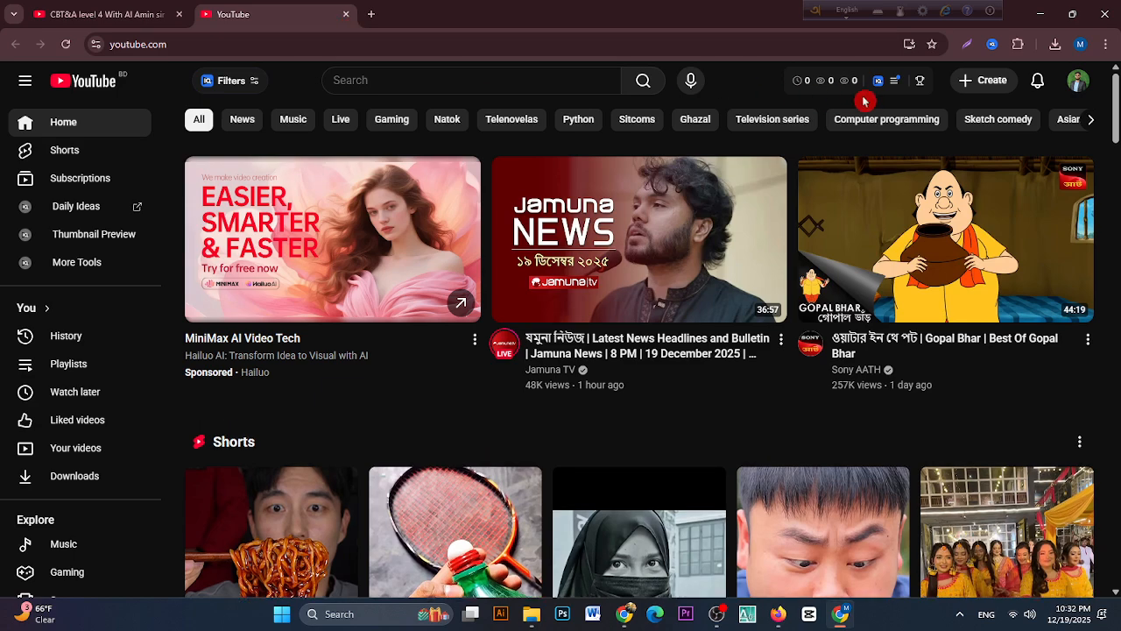
click(990, 81)
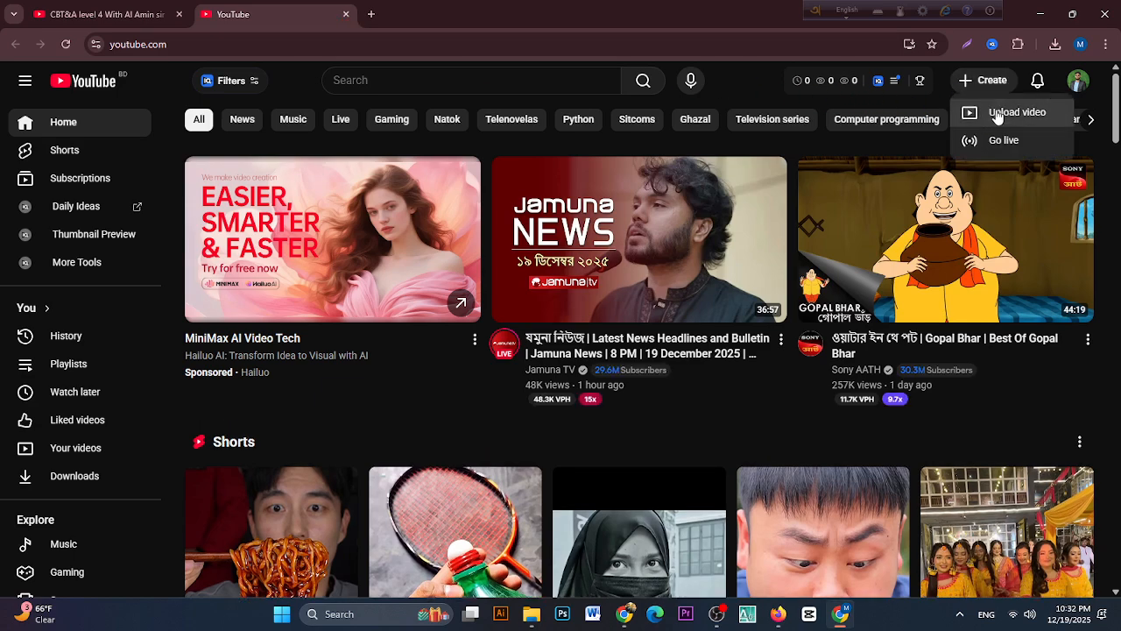
click(996, 110)
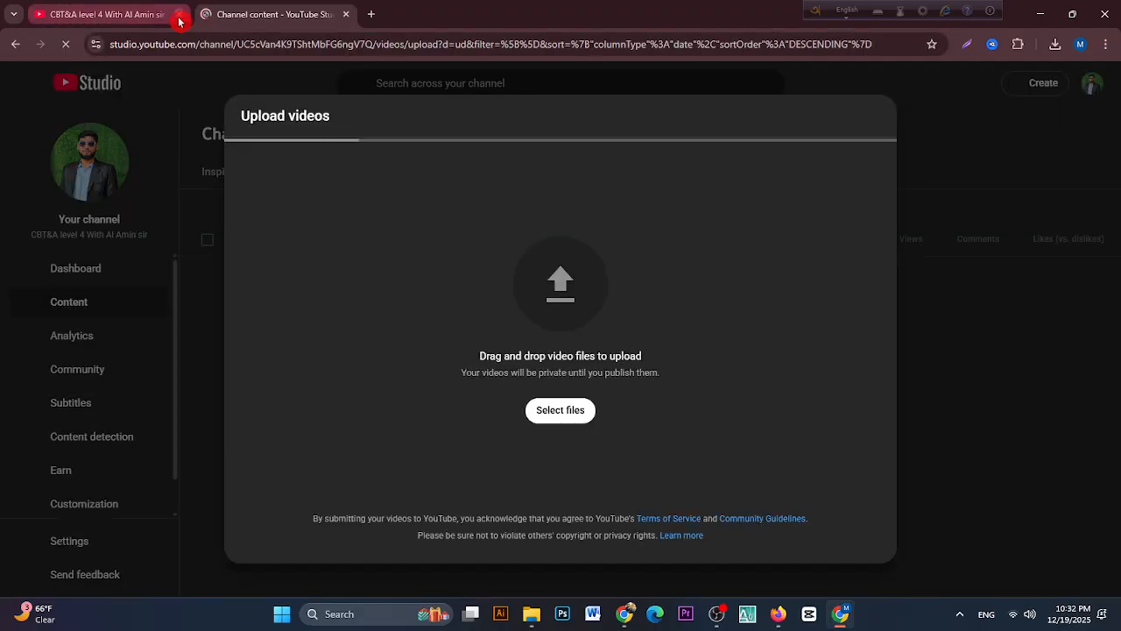
- Close the older channel tab and upload TVET_প্রশিক্ষক_ভিডিও_তৈরি (1).mp4 from Downloads
click(178, 14)
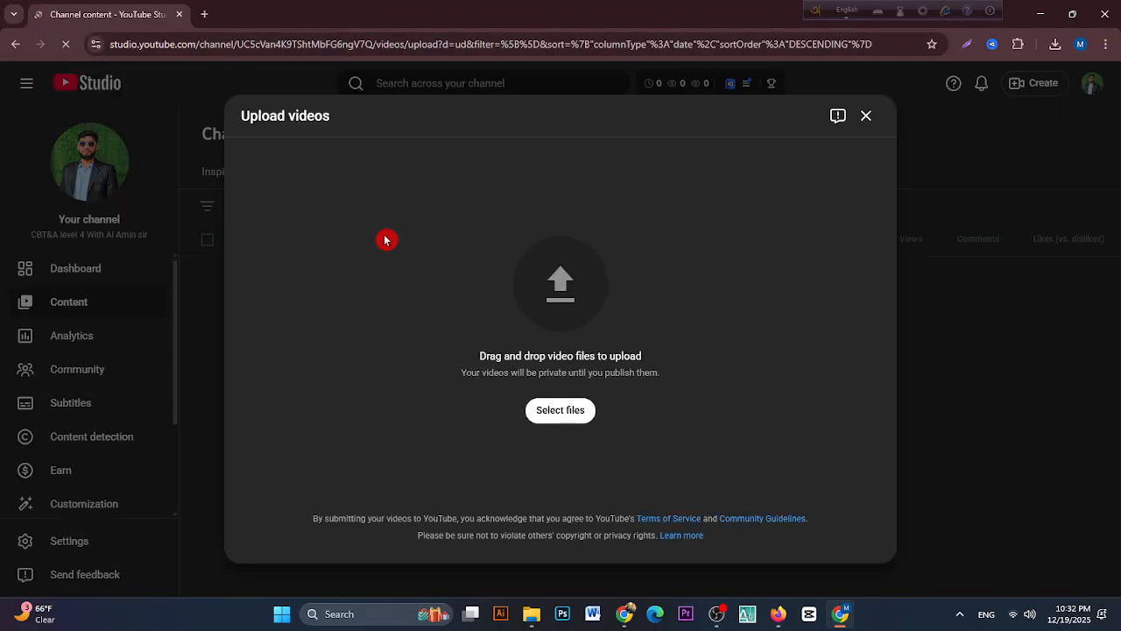
click(576, 413)
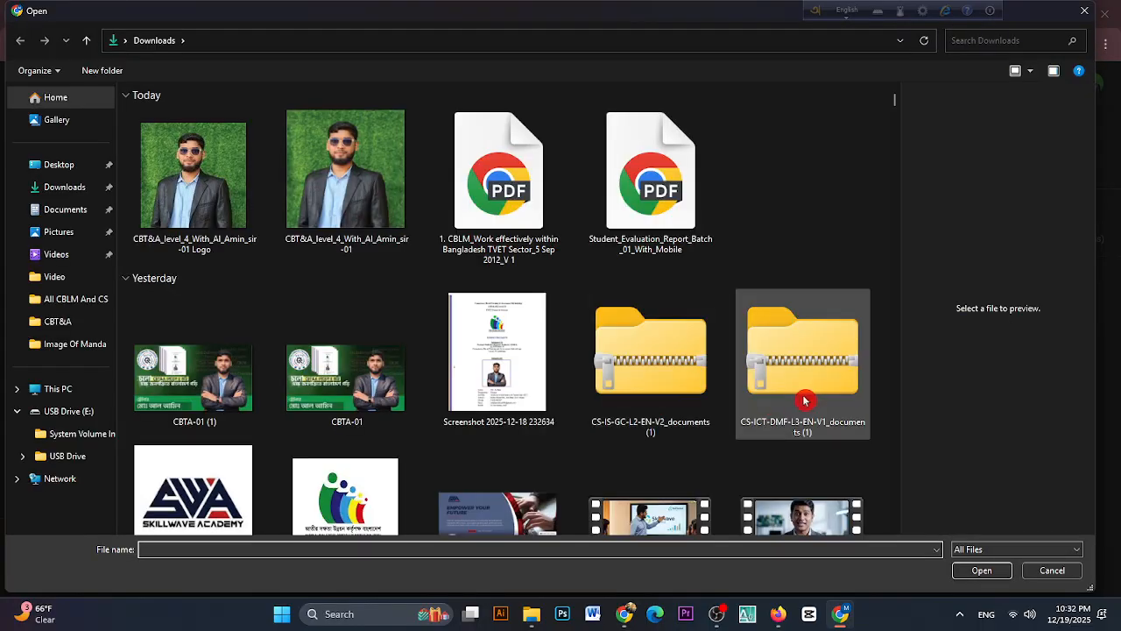
click(799, 517)
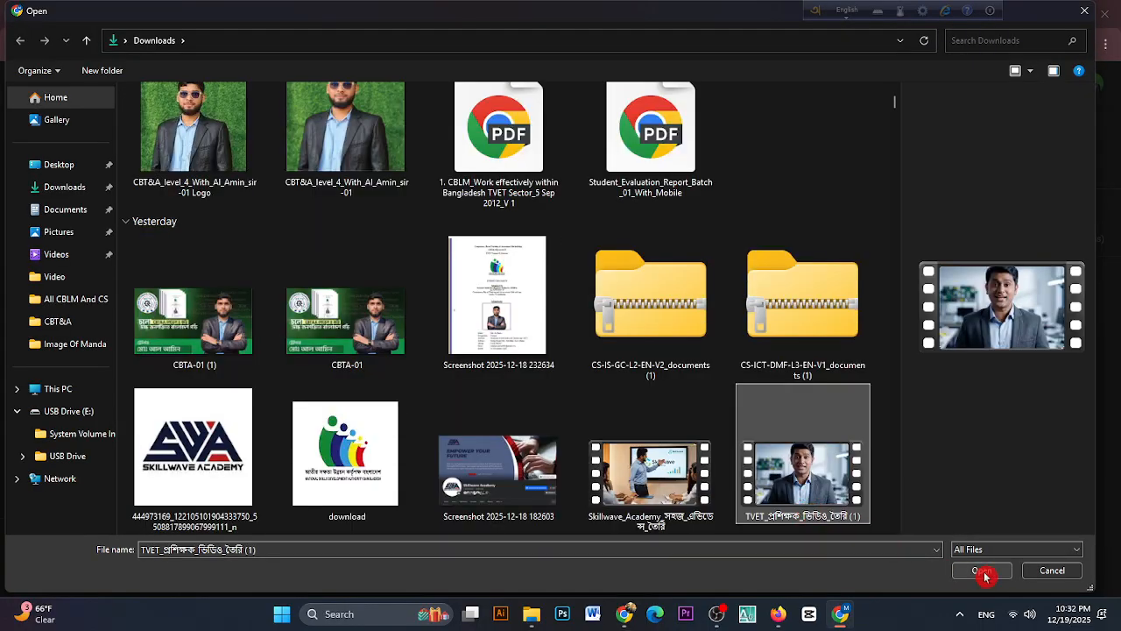
click(982, 571)
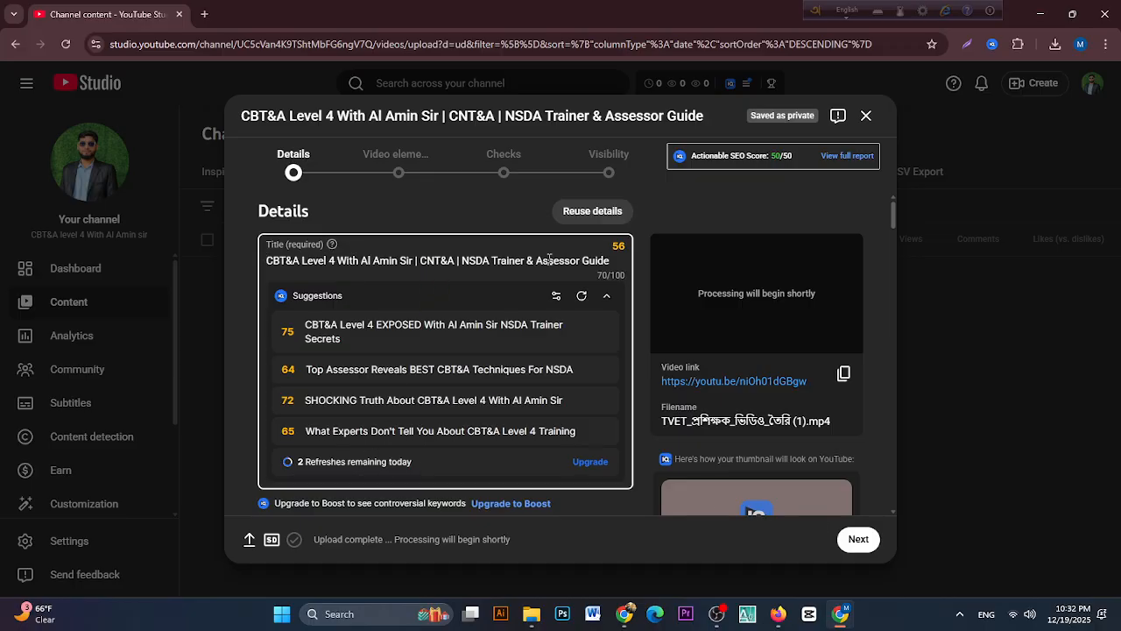
- Select and review the video's existing description text
scroll(571, 475, down, 5)
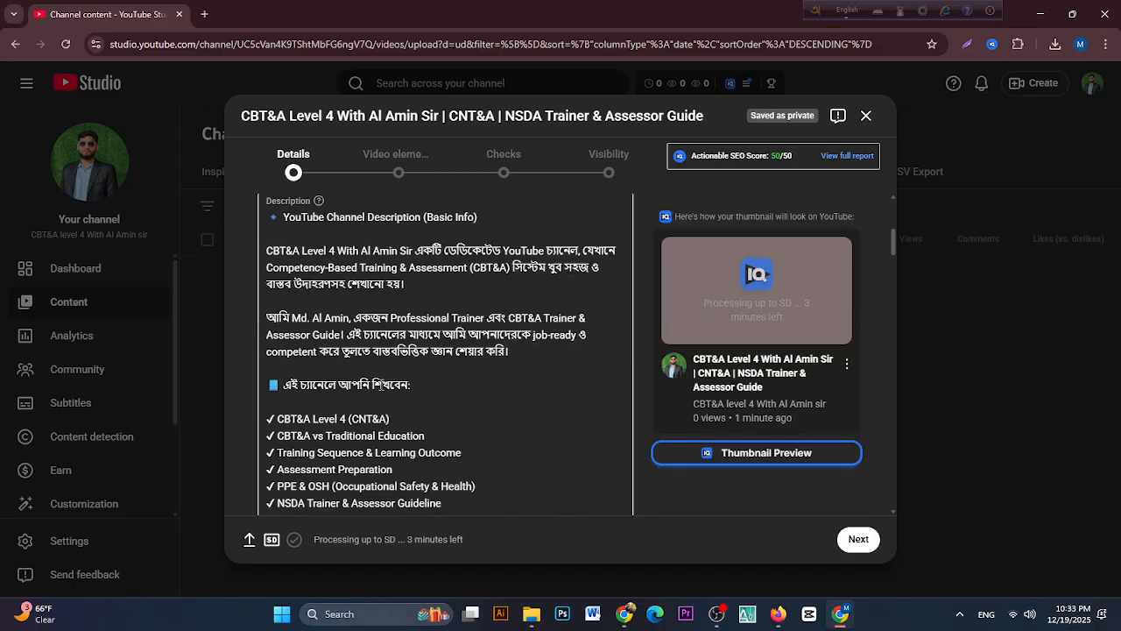
drag(263, 216, 503, 476)
scroll(510, 429, up, 8)
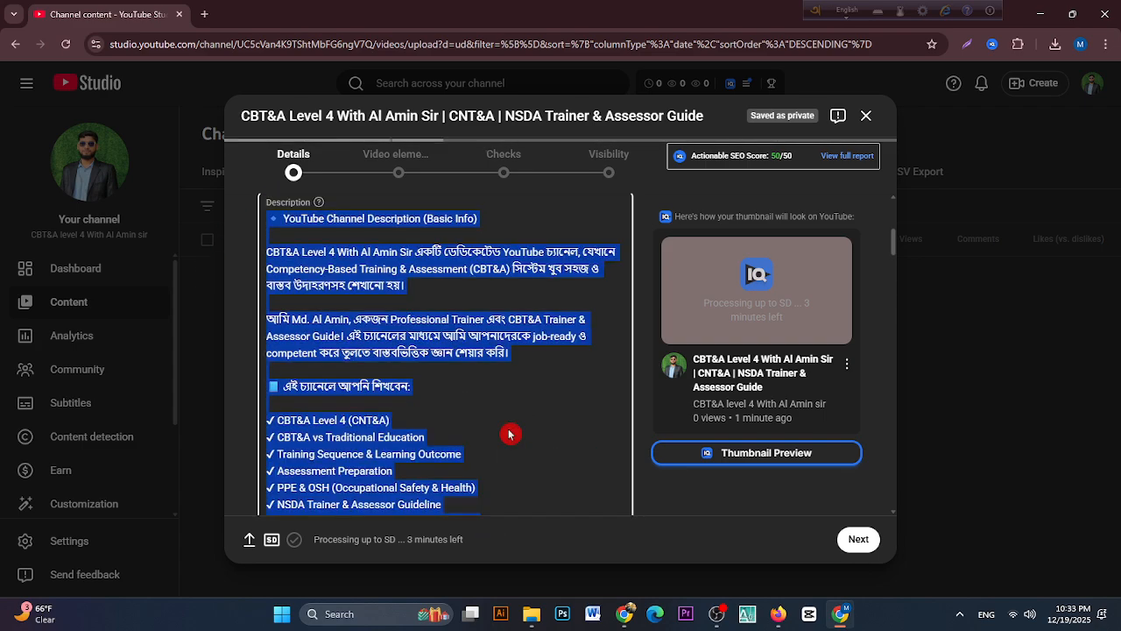
click(512, 432)
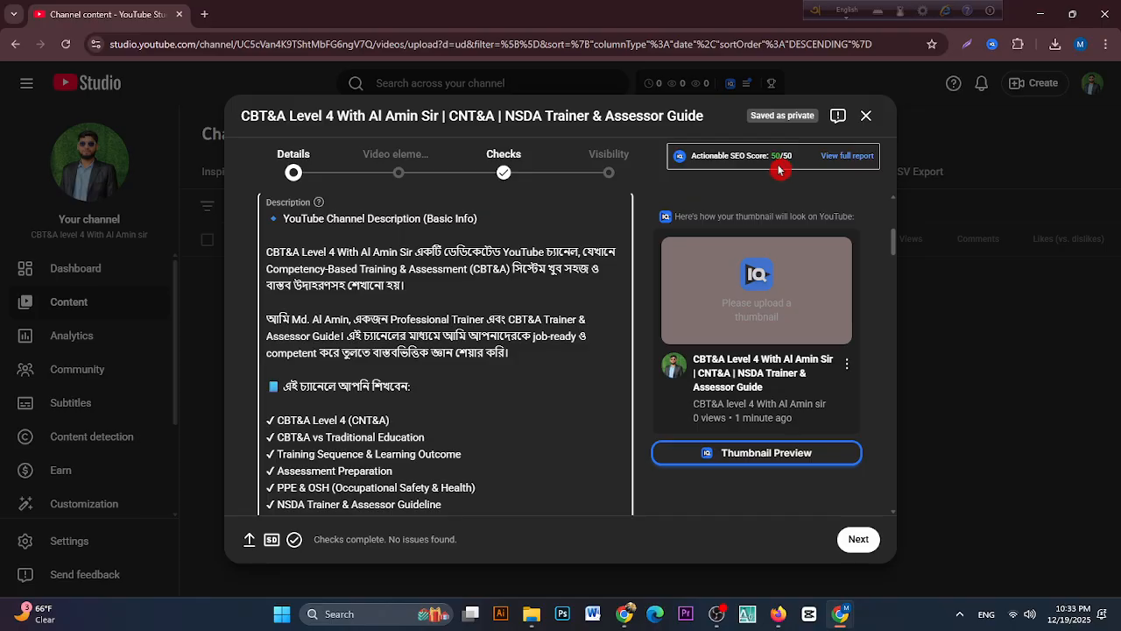
- Replace the title with vidIQ's suggestion 'Top Assessor Reveals BEST CBT&A Techniques For NSDA'
scroll(529, 314, up, 3)
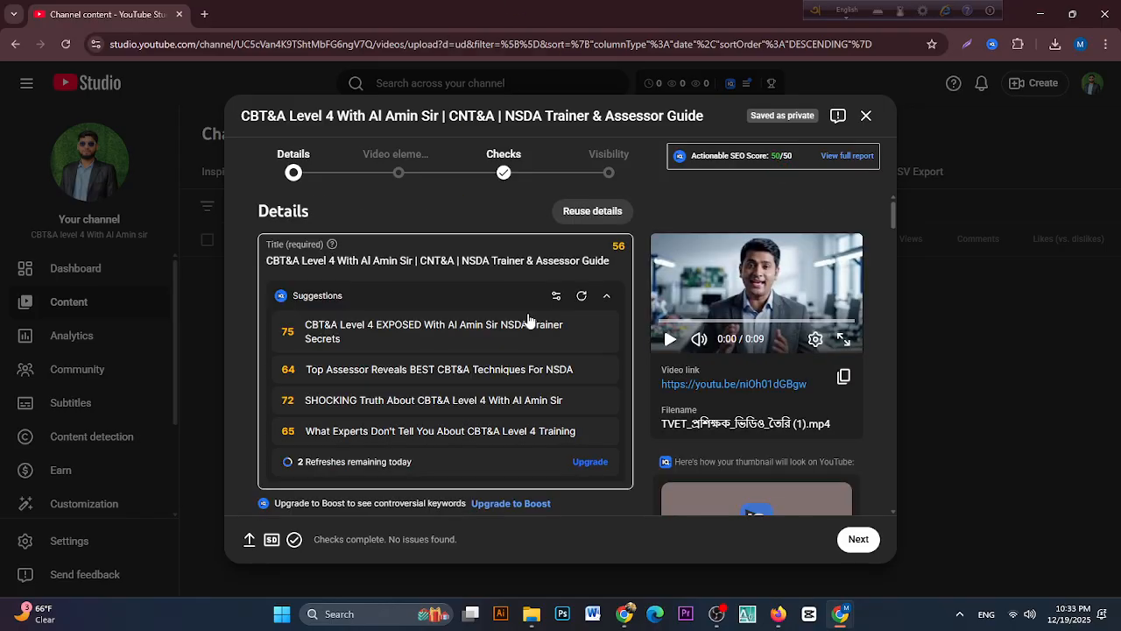
click(613, 260)
drag(613, 261, 471, 255)
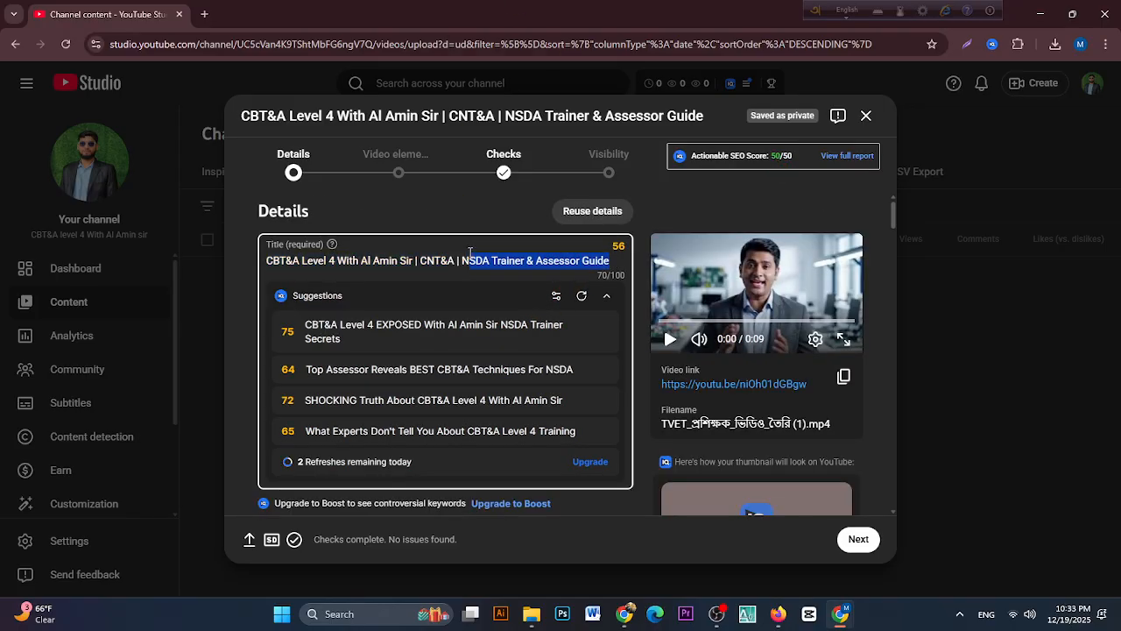
click(478, 257)
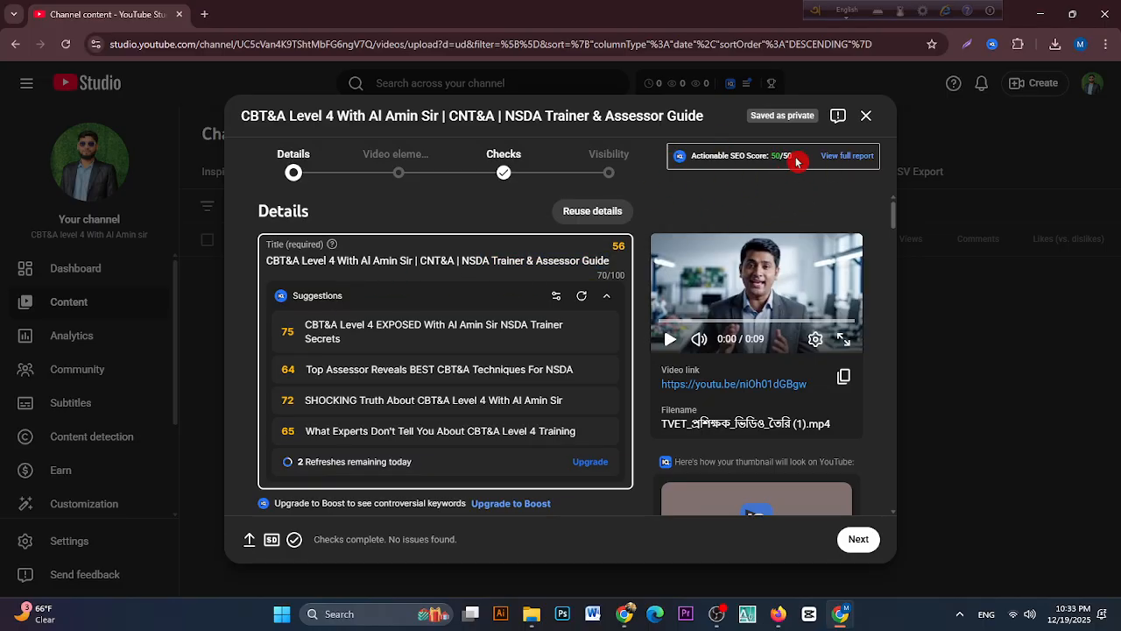
scroll(383, 367, down, 2)
scroll(379, 397, up, 2)
click(276, 359)
click(372, 267)
click(333, 374)
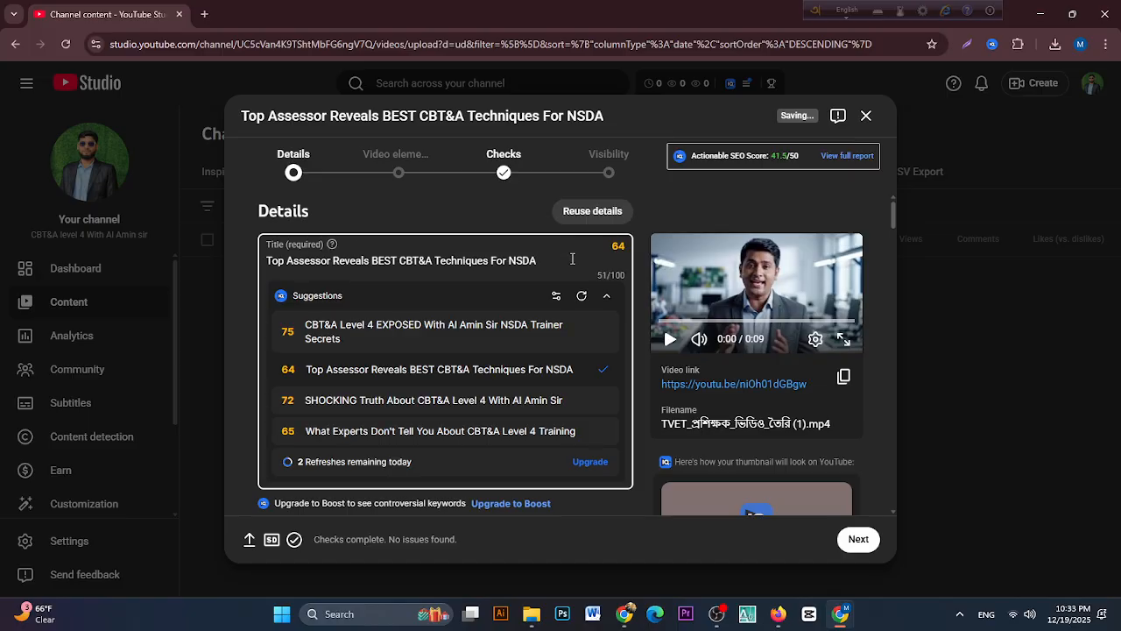
- Delete the video's existing title and description text
drag(577, 263, 254, 259)
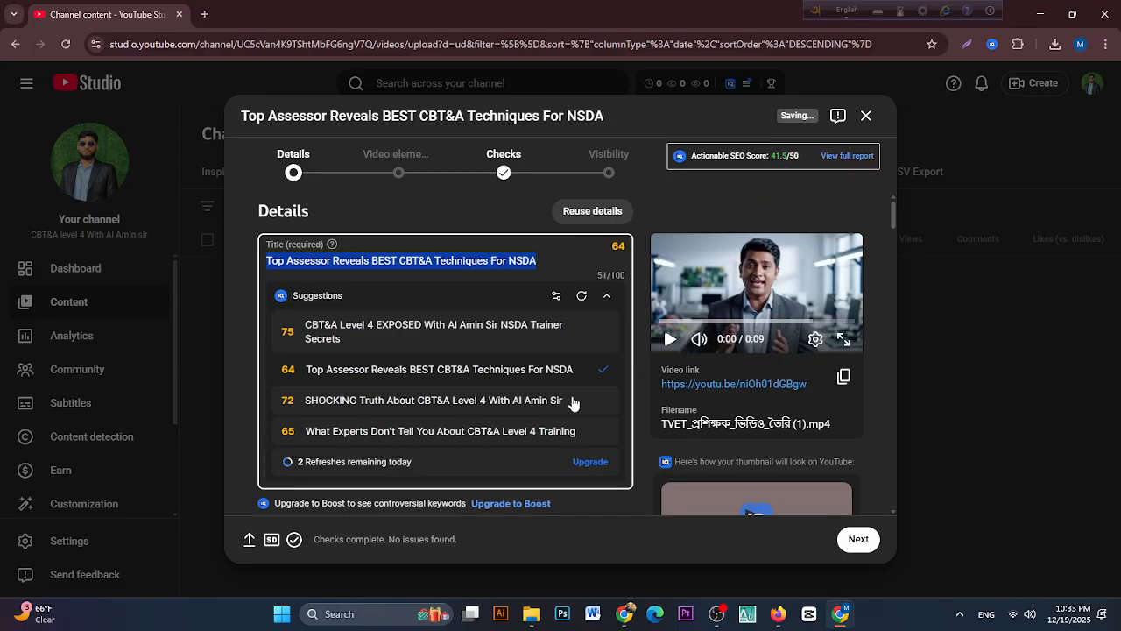
key(BackSpace)
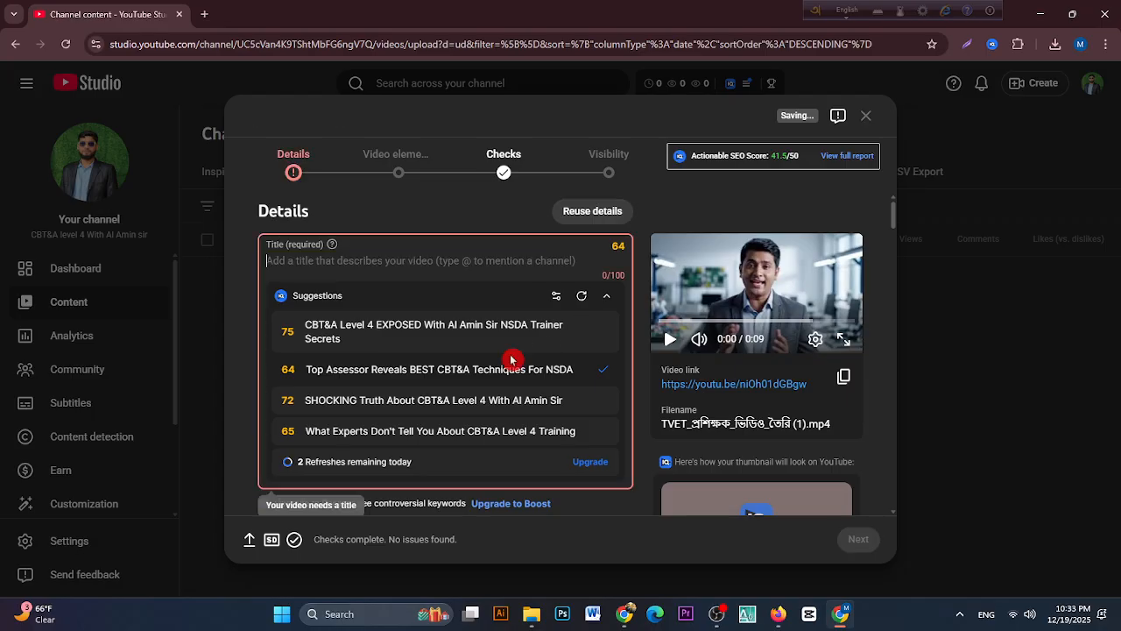
scroll(513, 358, down, 4)
scroll(495, 439, down, 10)
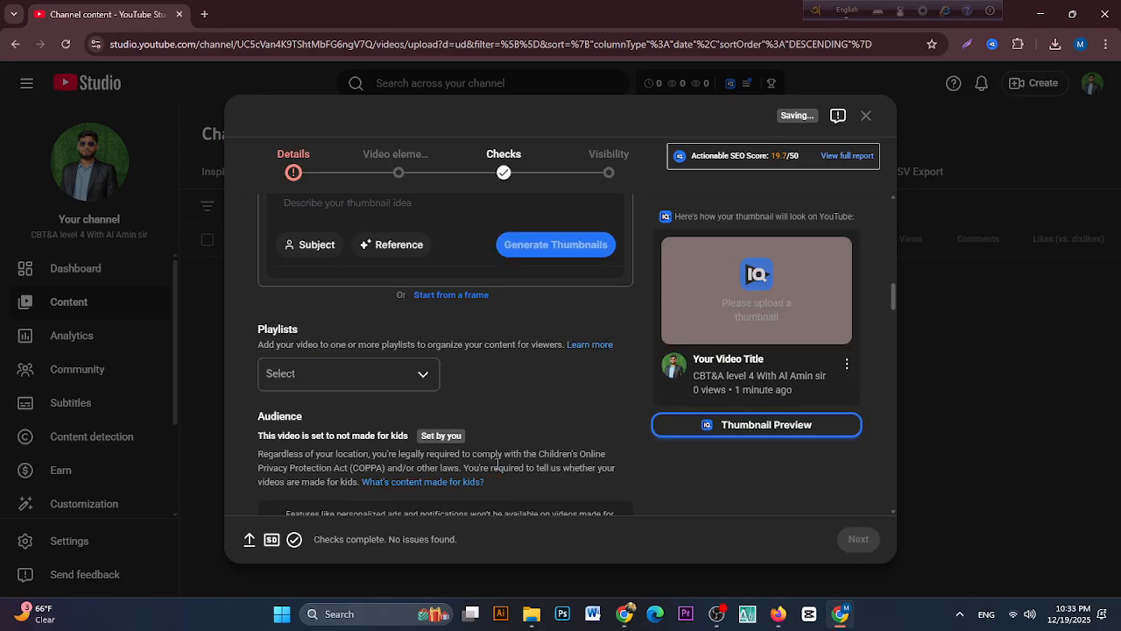
scroll(491, 415, up, 8)
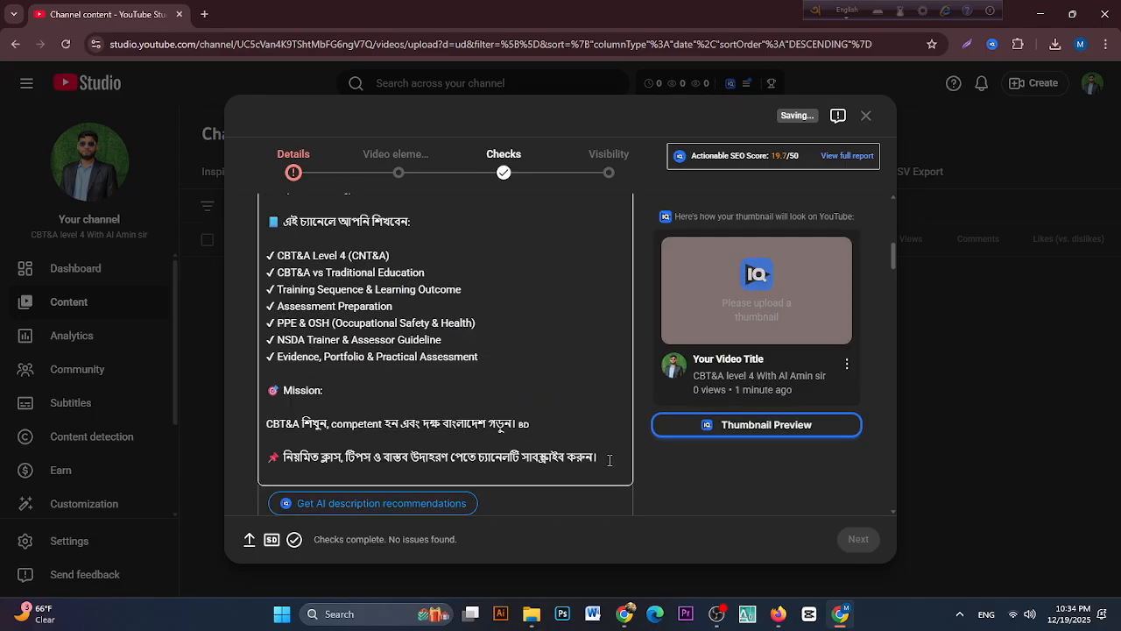
drag(610, 460, 259, 250)
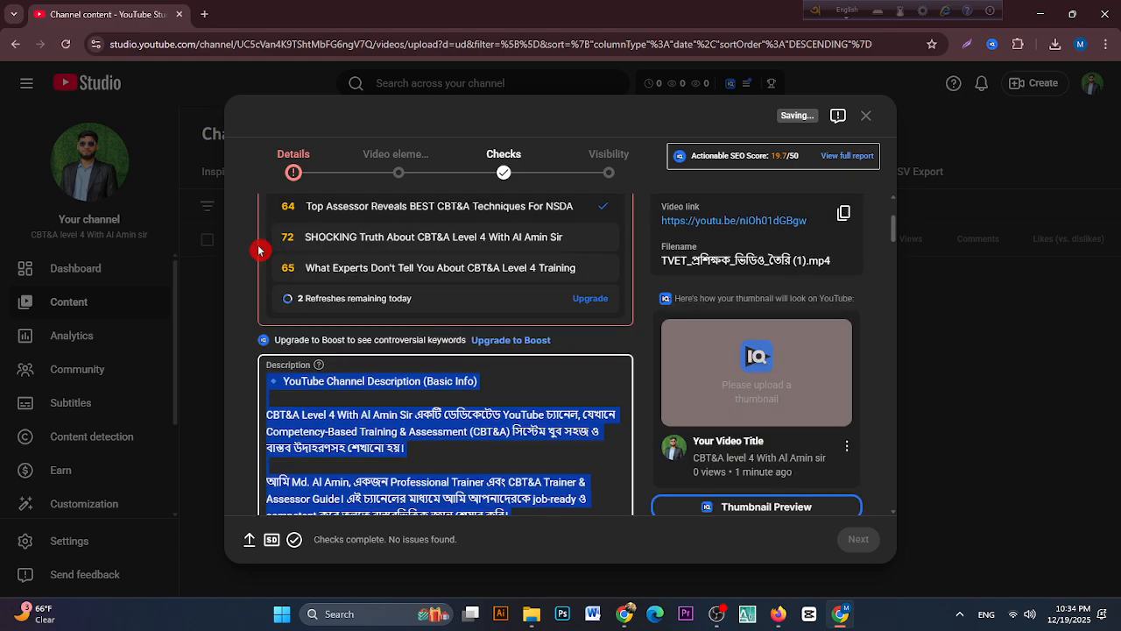
key(BackSpace)
scroll(416, 336, up, 2)
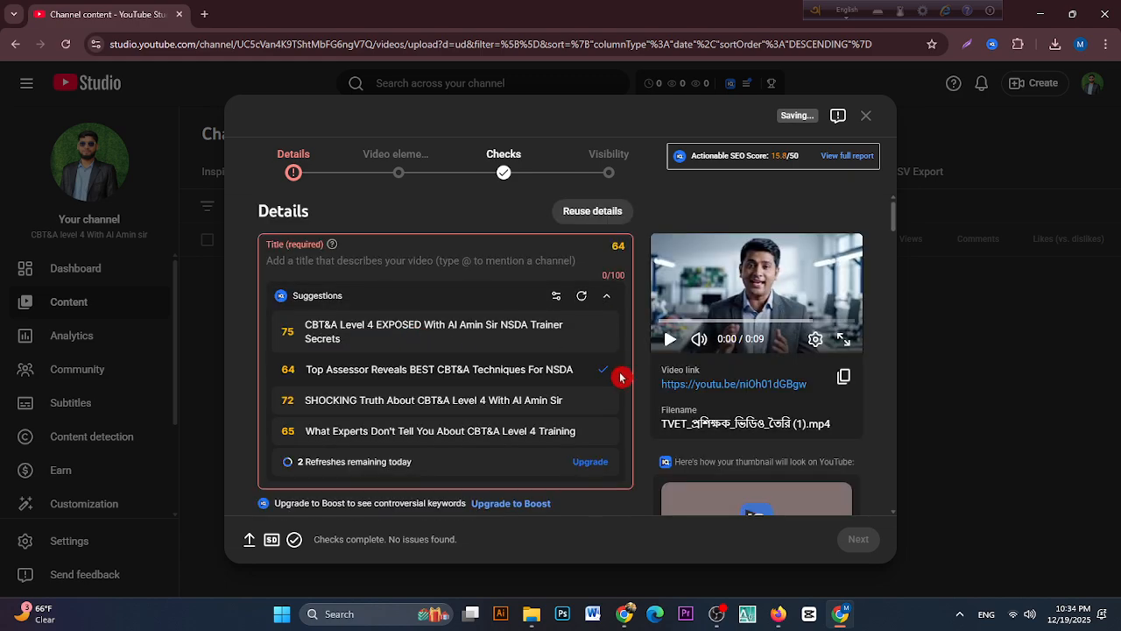
- Enter Hello as the title and paste Hello into the description
click(451, 260)
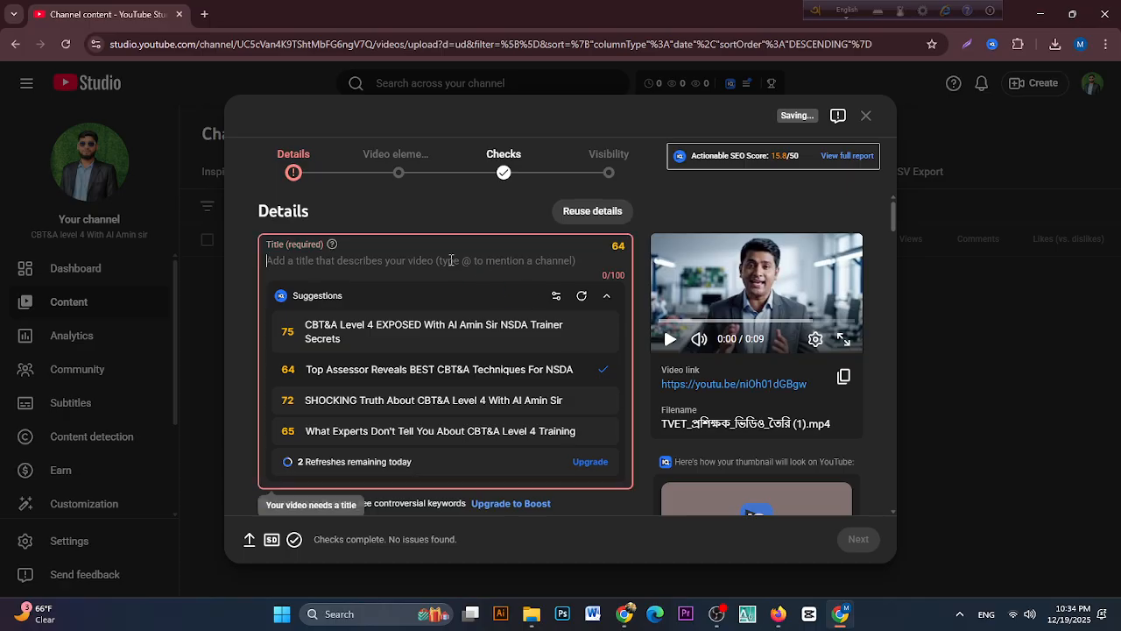
scroll(436, 350, down, 3)
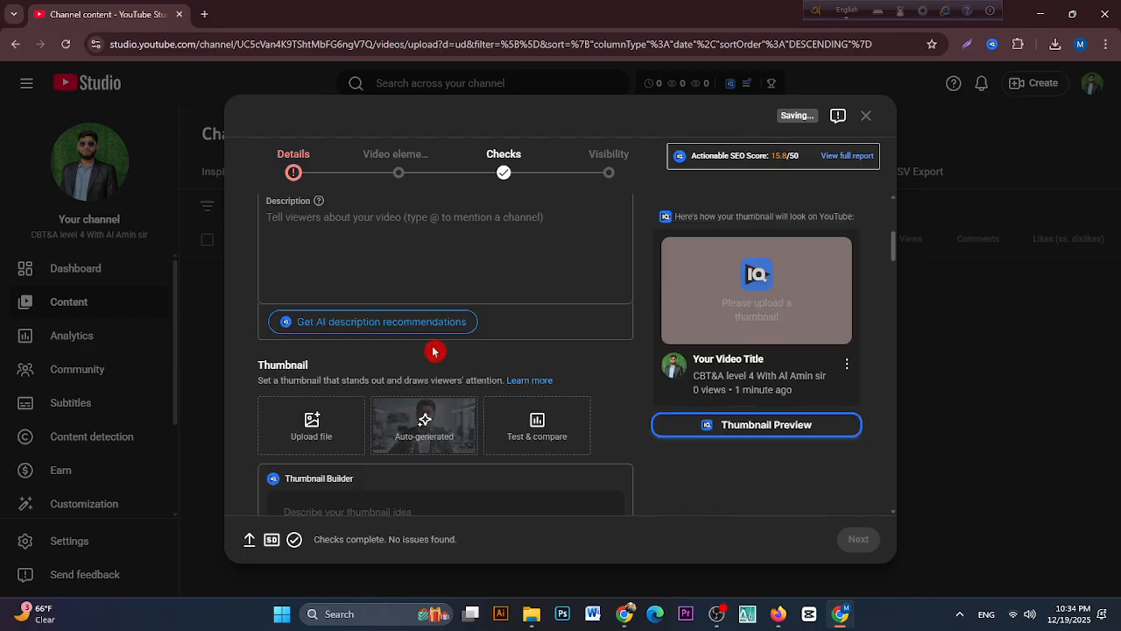
scroll(433, 352, up, 3)
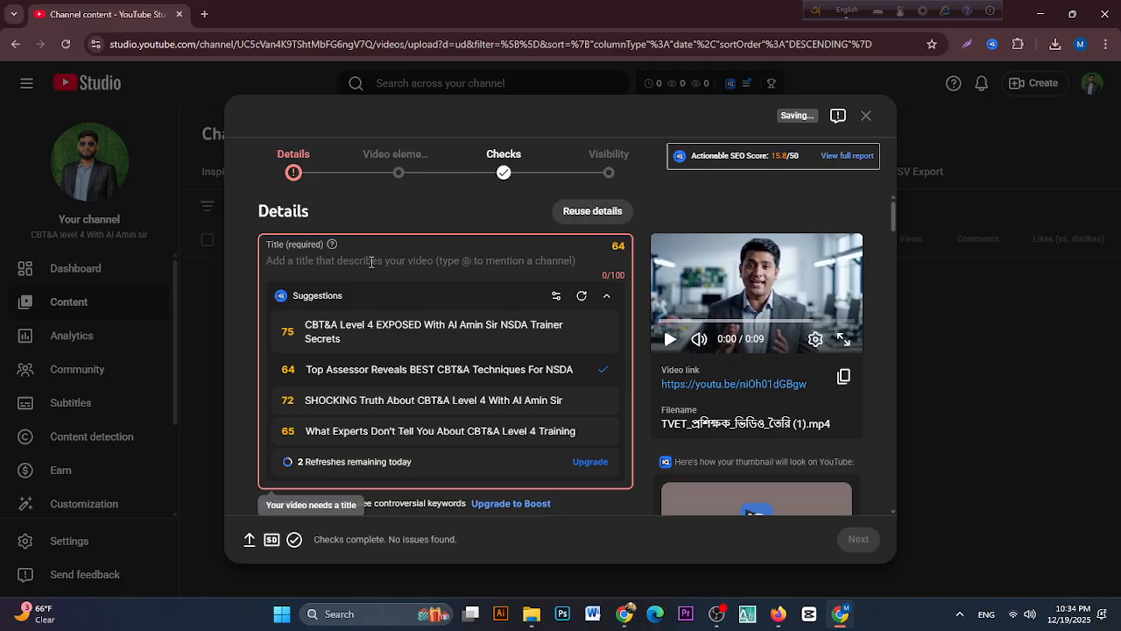
text(Hello)
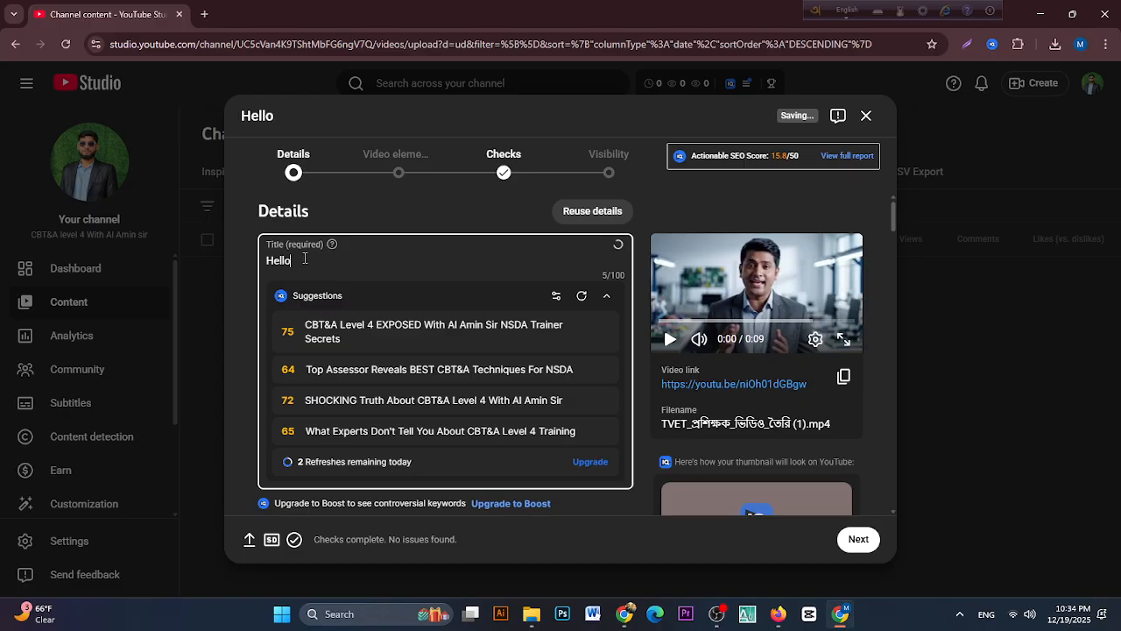
drag(305, 258, 261, 260)
key(ctrl+c)
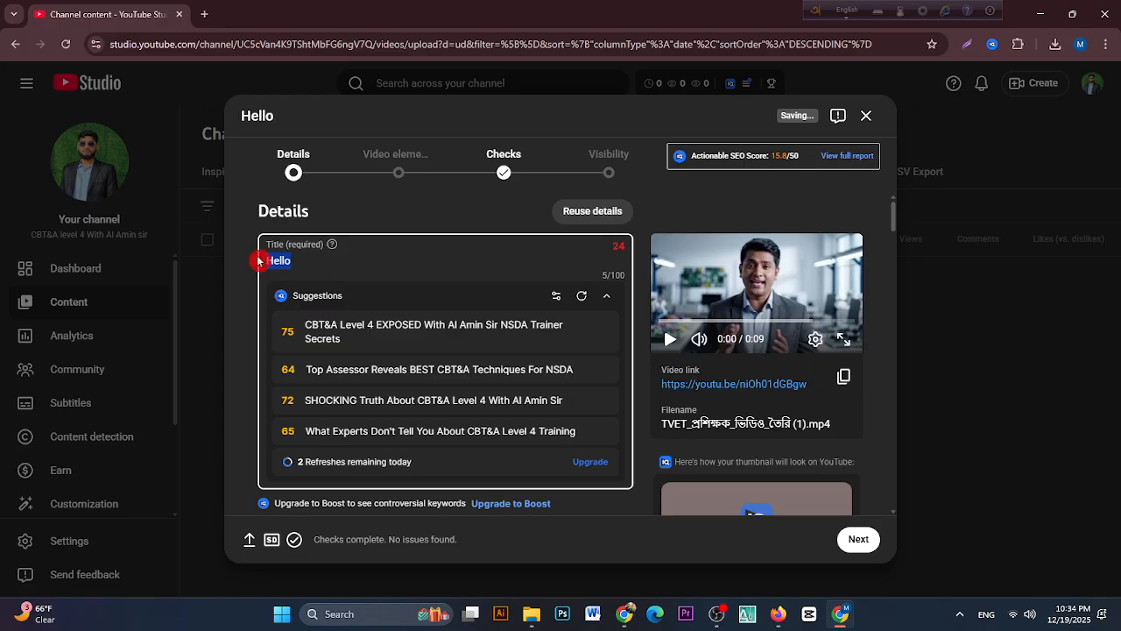
scroll(460, 324, down, 4)
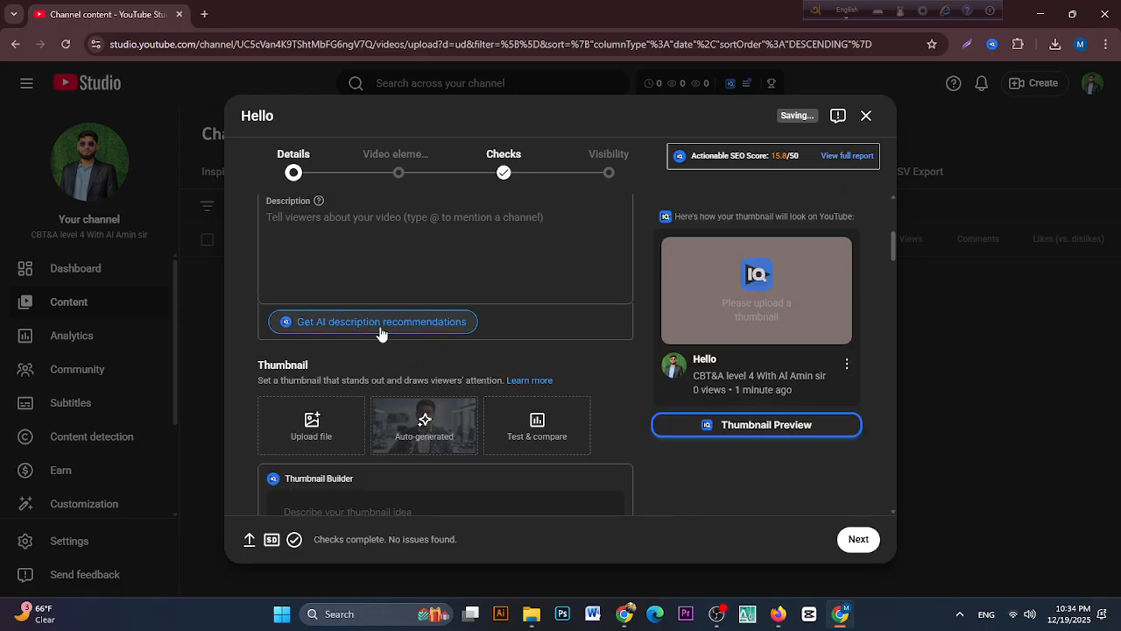
scroll(382, 333, up, 2)
click(353, 371)
key(ctrl+v)
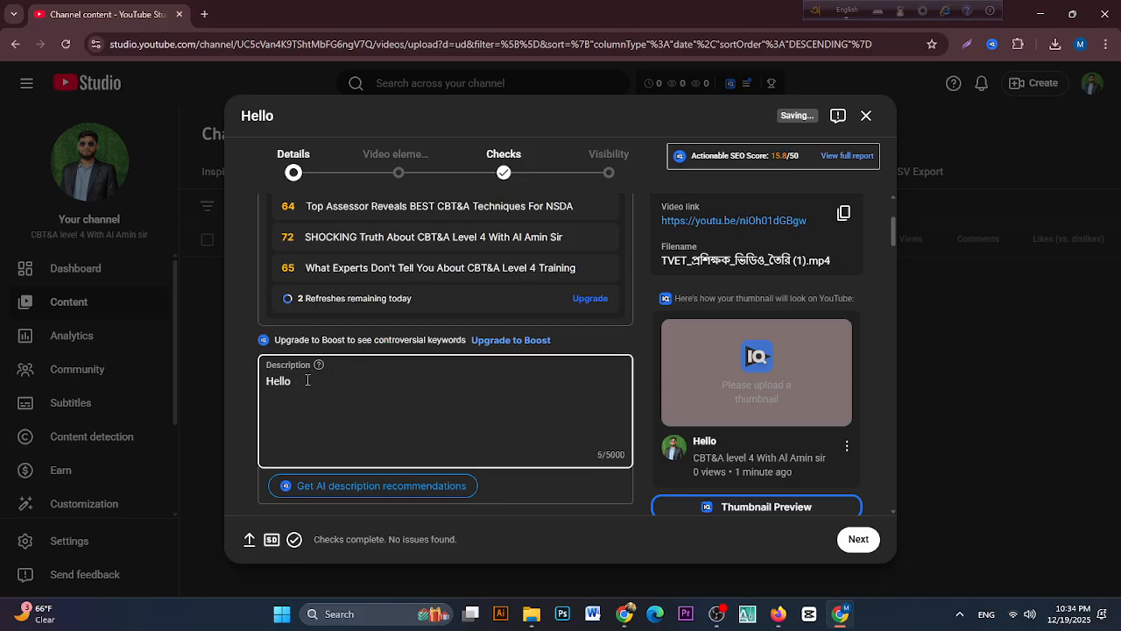
scroll(449, 385, down, 15)
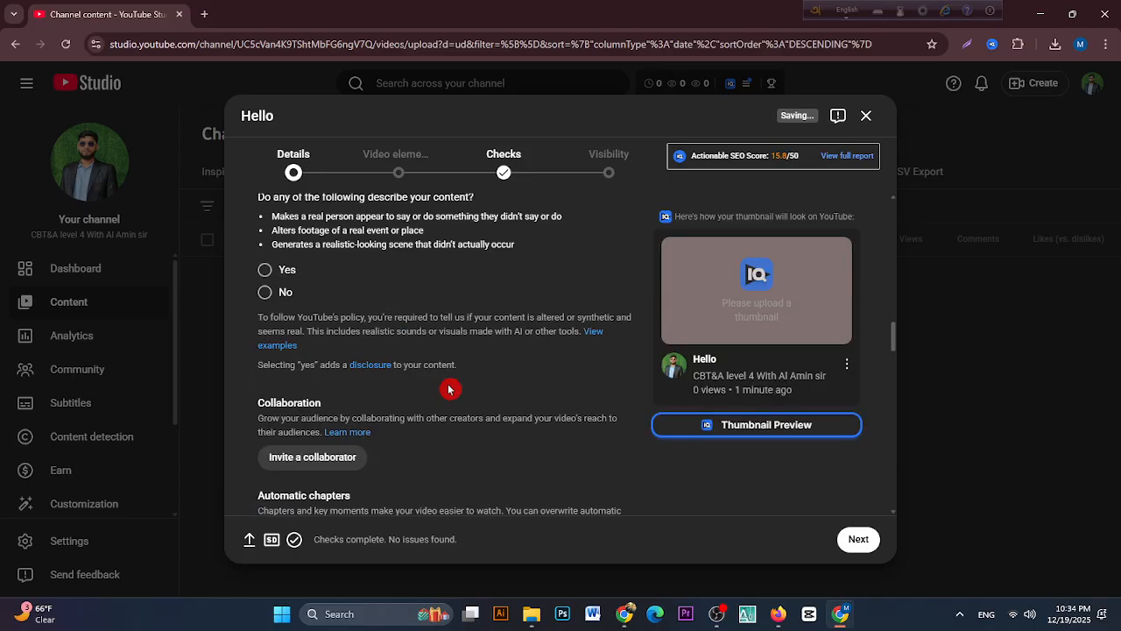
scroll(450, 389, down, 5)
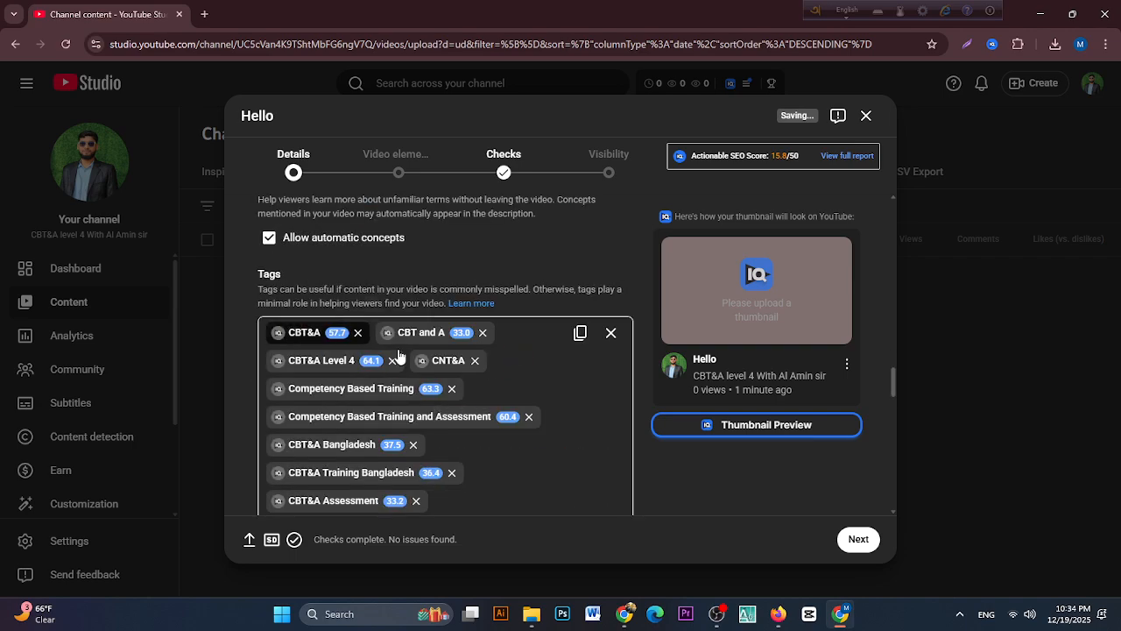
- Clear all existing tags and paste Hello in as the only tag
scroll(453, 370, down, 2)
scroll(543, 363, up, 4)
scroll(574, 404, down, 2)
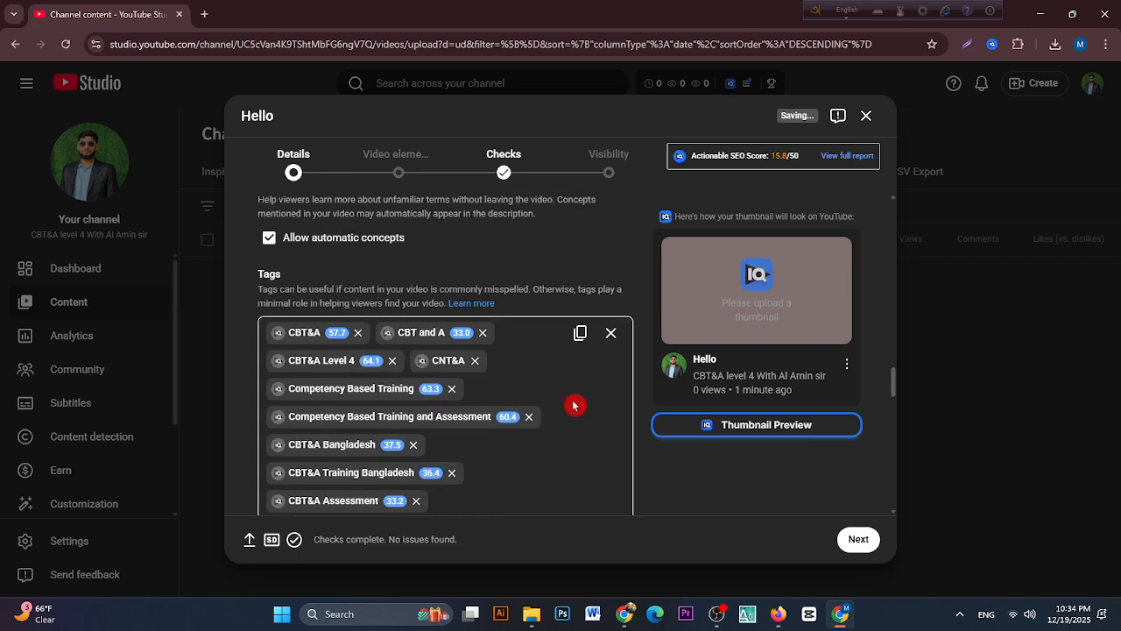
click(611, 332)
click(385, 333)
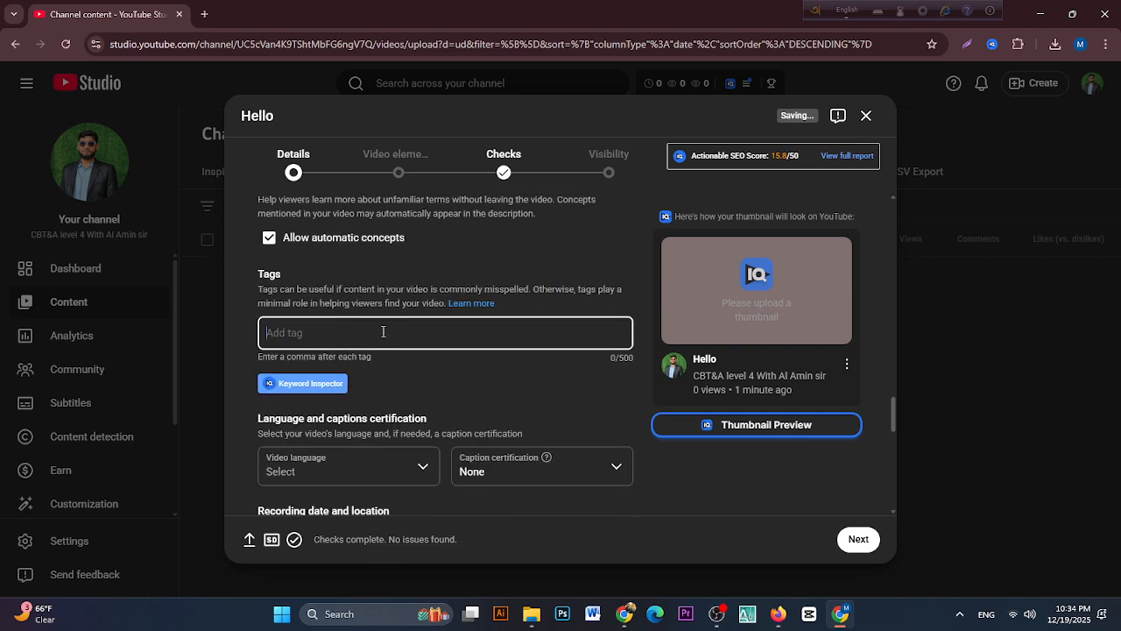
key(ctrl+v)
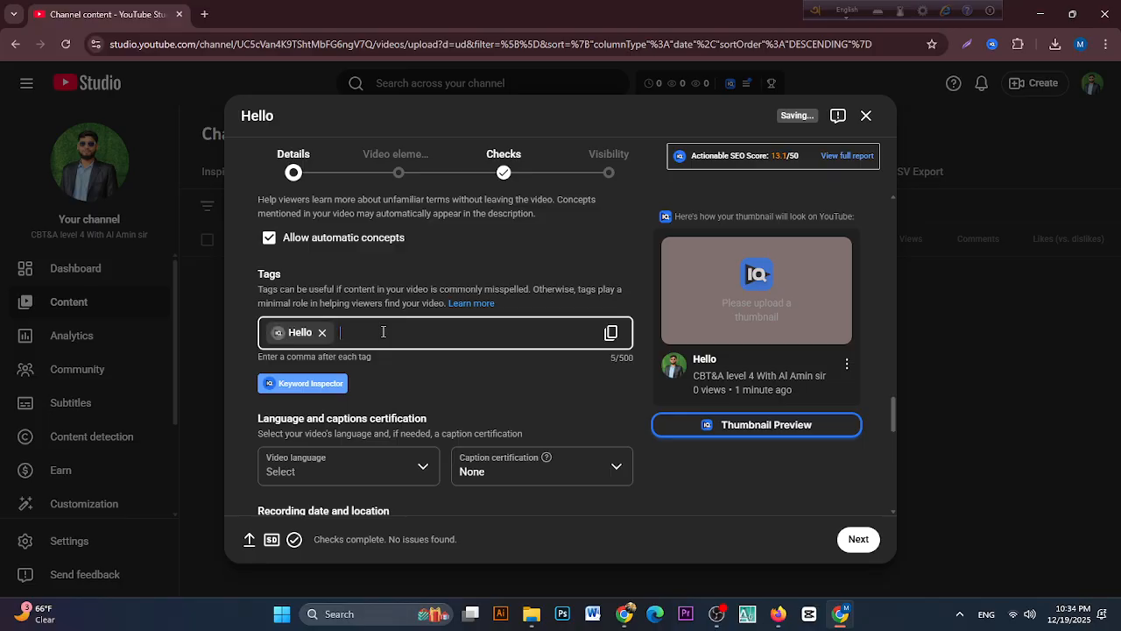
- Refresh vidIQ's title suggestions, then close the upload so it stays a draft
scroll(383, 332, up, 10)
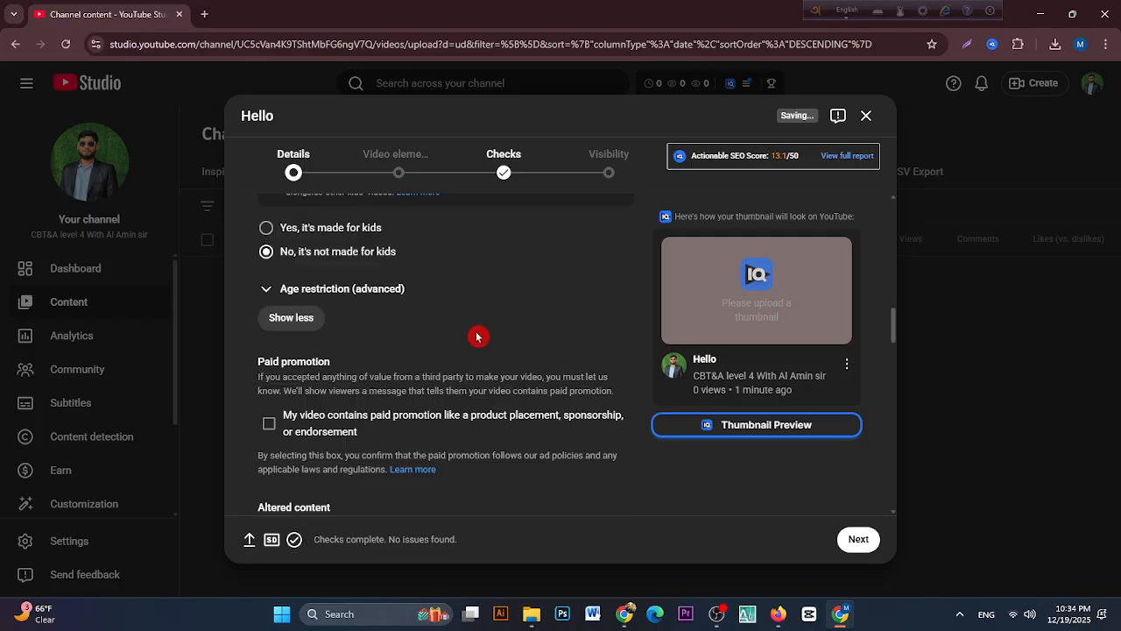
scroll(478, 337, up, 10)
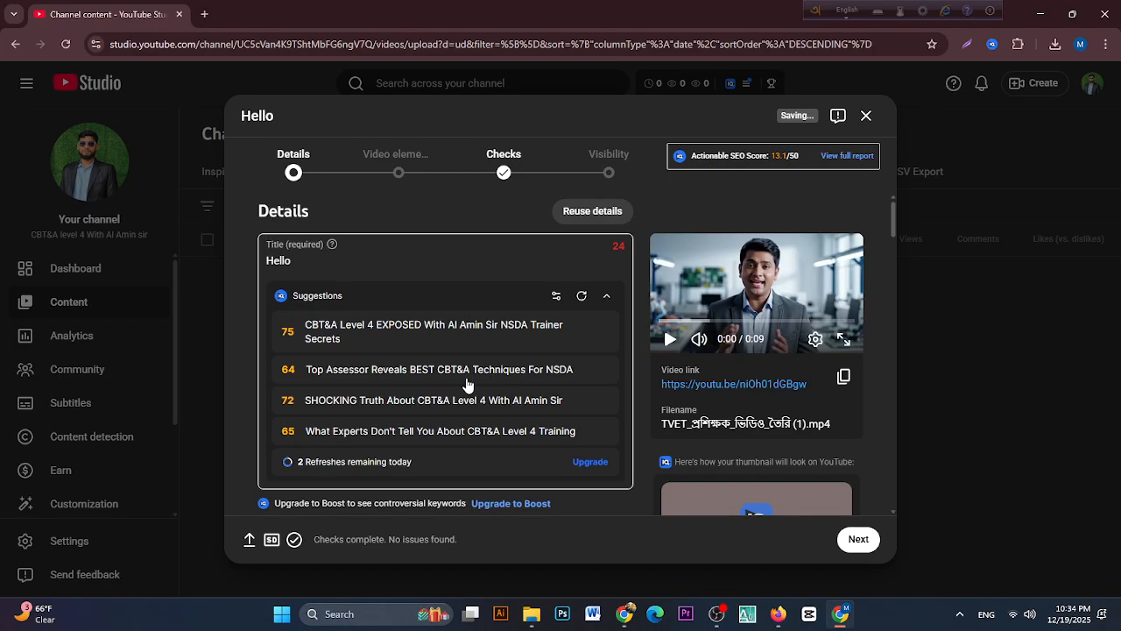
click(581, 297)
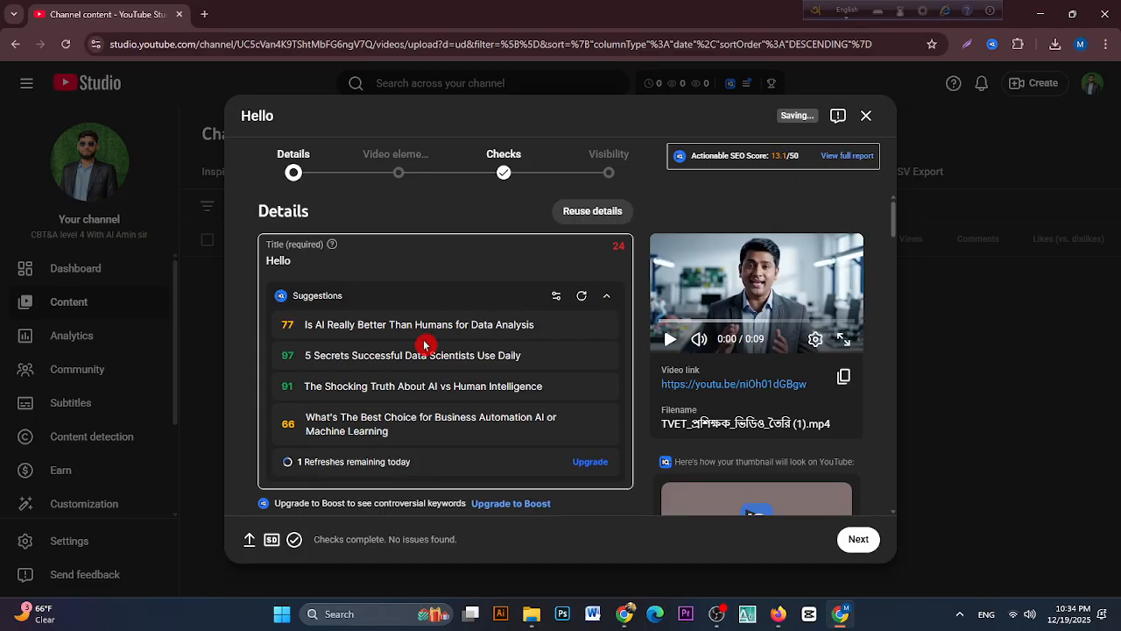
scroll(424, 345, down, 3)
scroll(449, 396, up, 2)
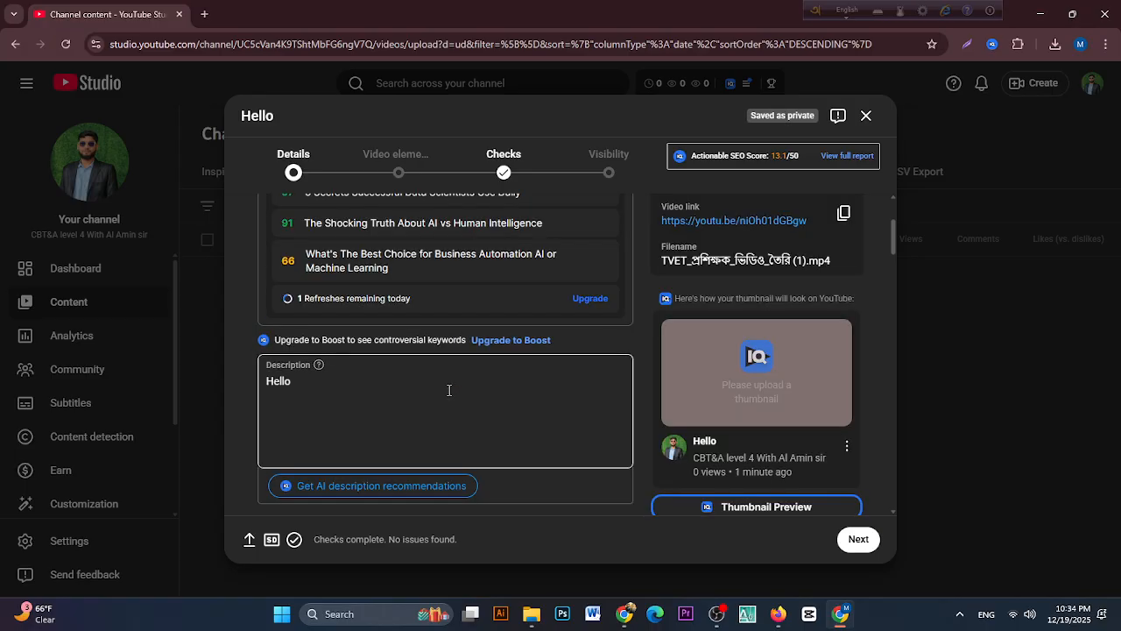
scroll(449, 390, down, 2)
scroll(444, 397, down, 10)
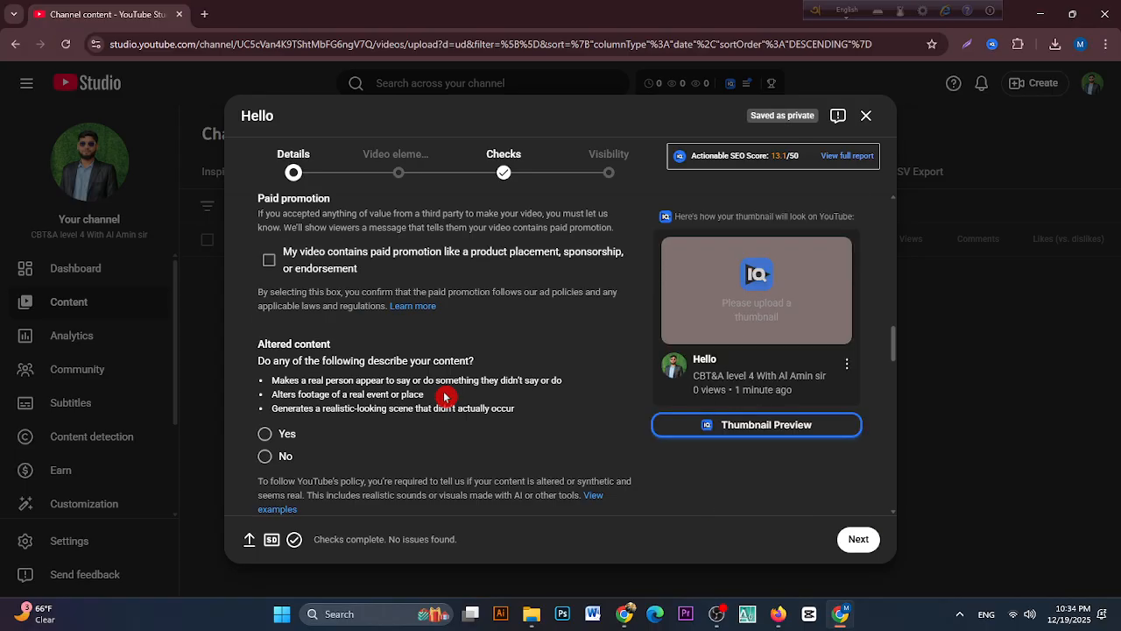
scroll(444, 397, up, 12)
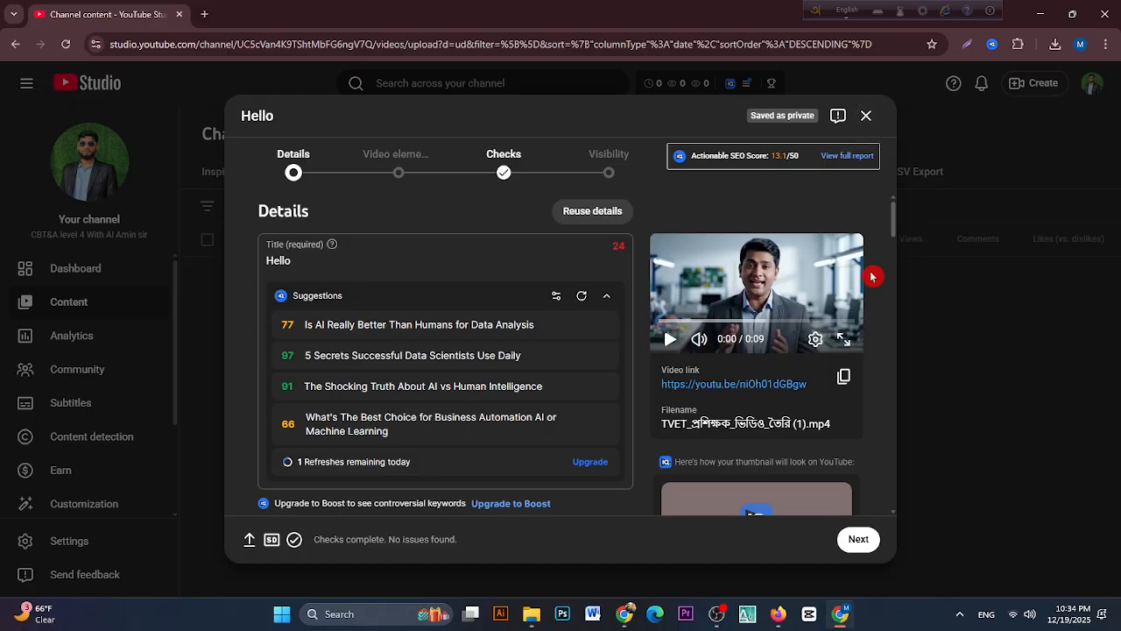
click(864, 117)
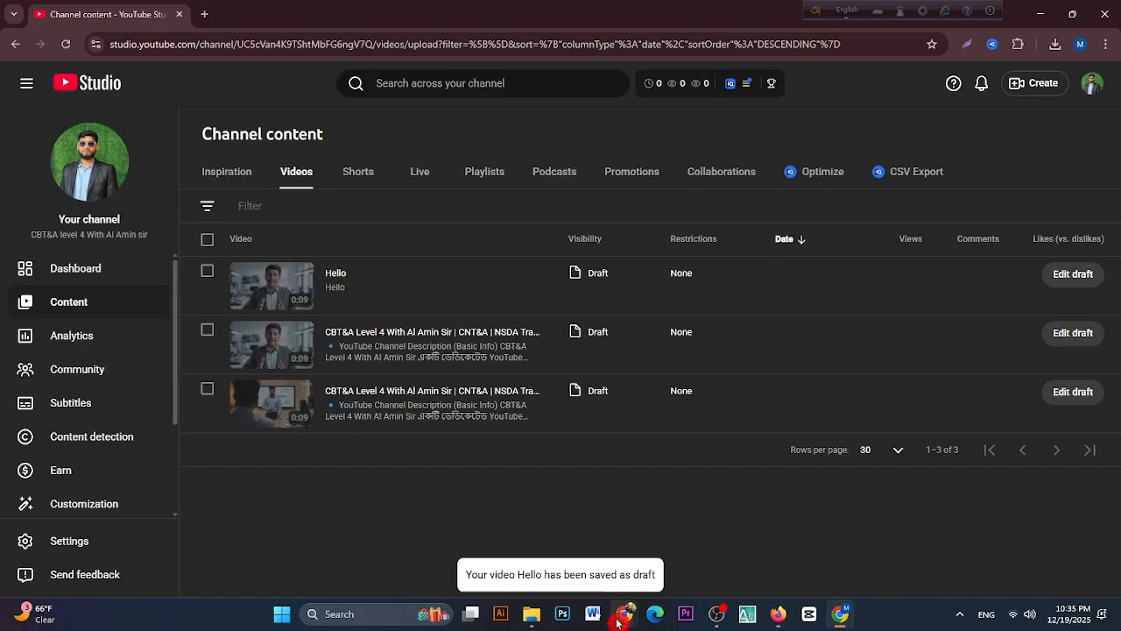
mouse_move(625, 614)
click(552, 526)
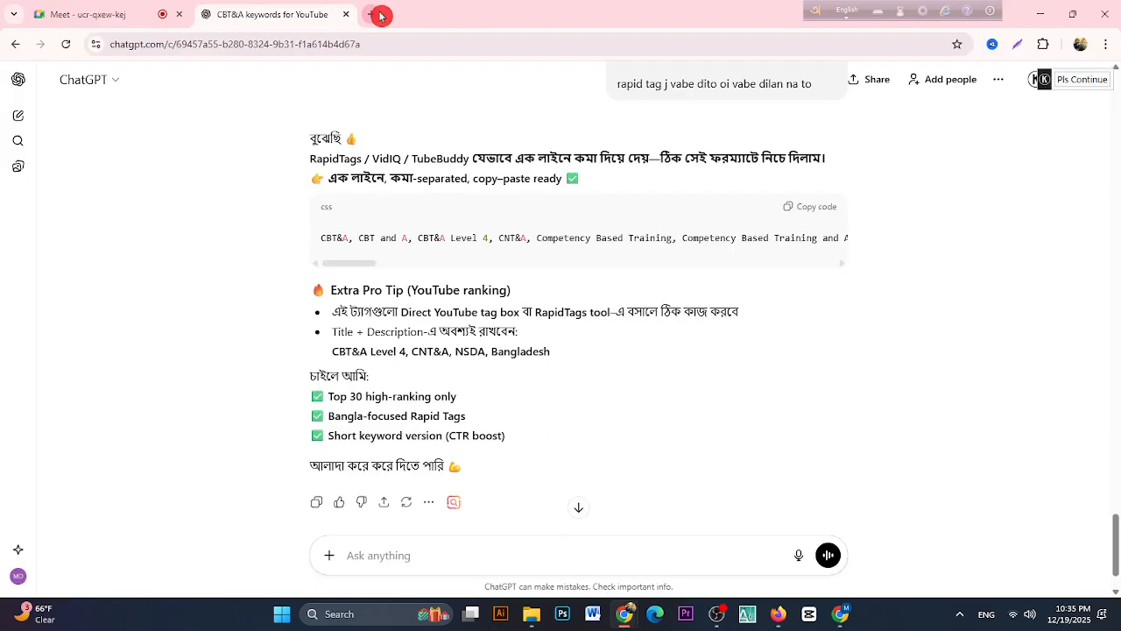
click(371, 14)
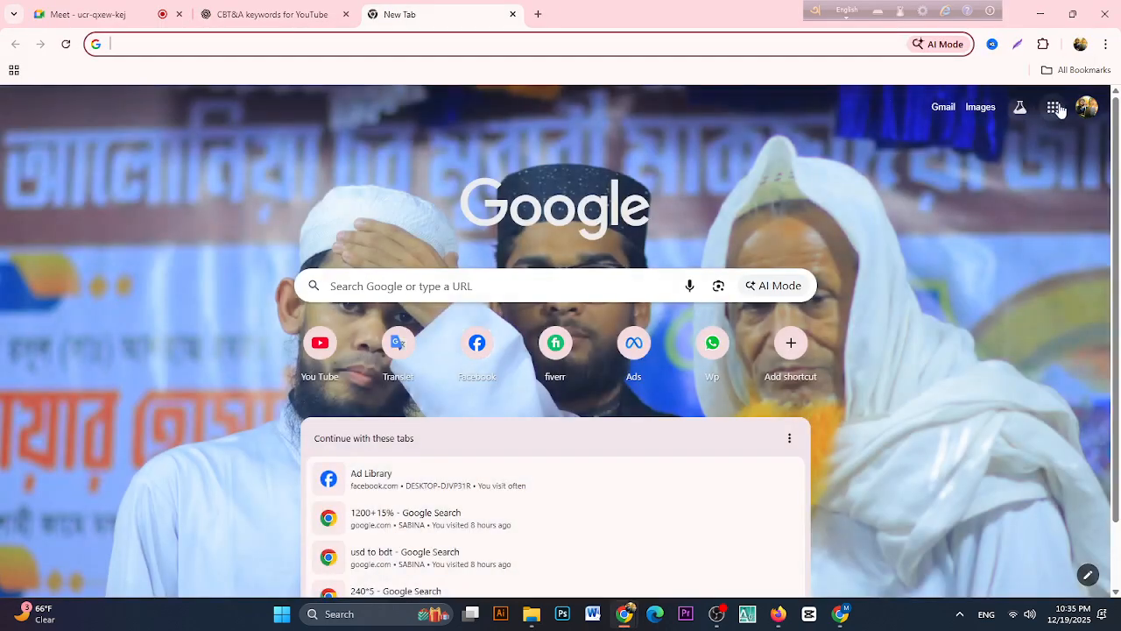
click(1053, 107)
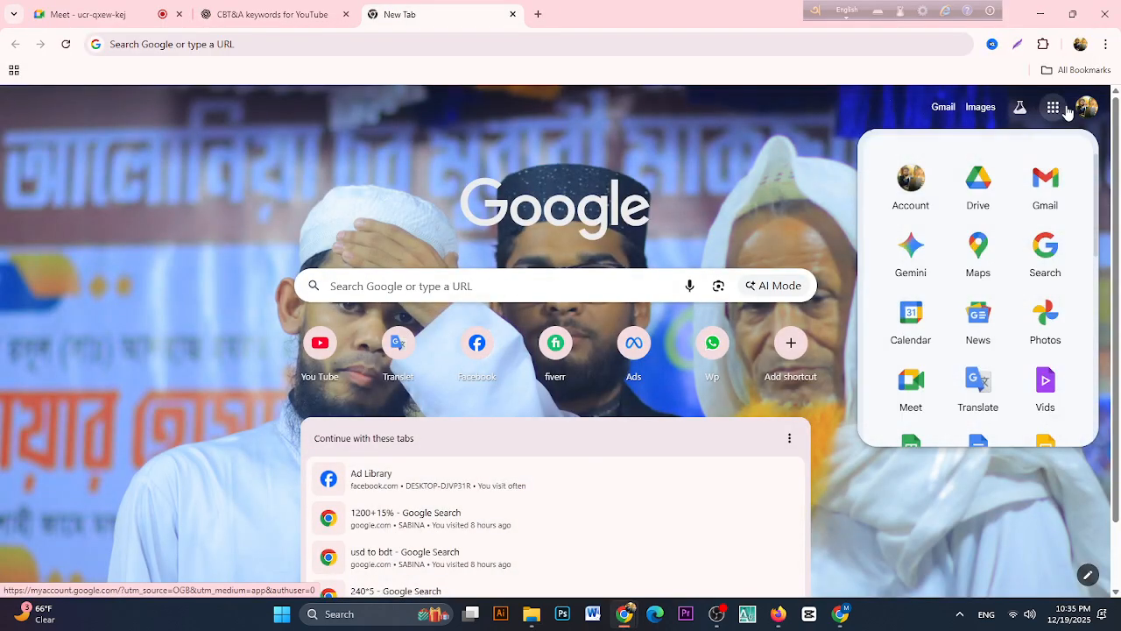
click(474, 89)
click(428, 54)
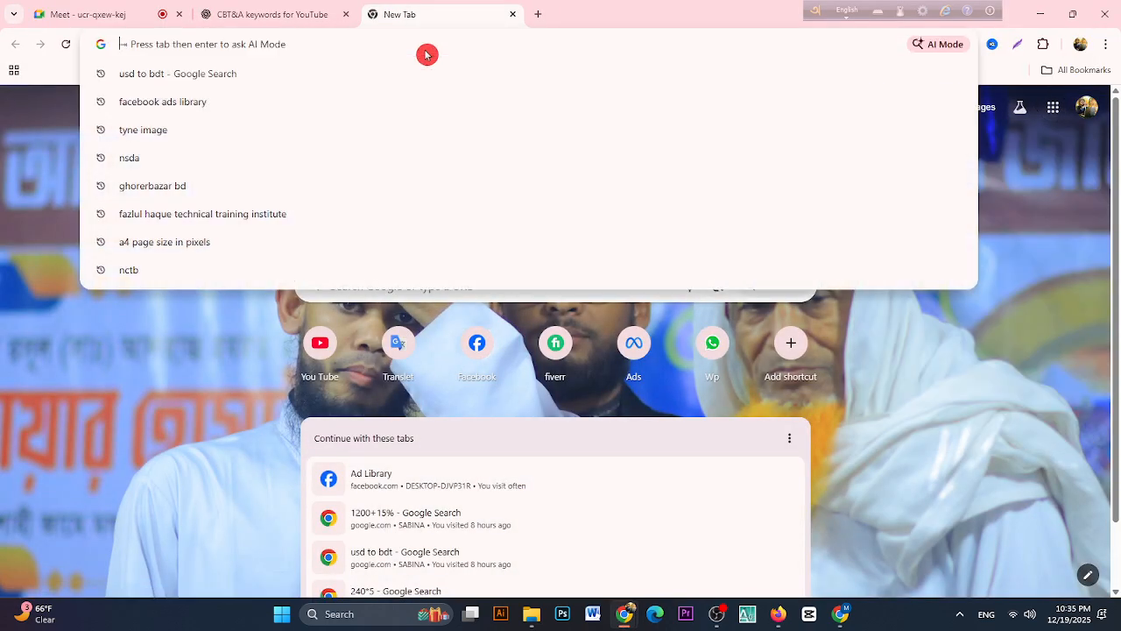
text(youtube)
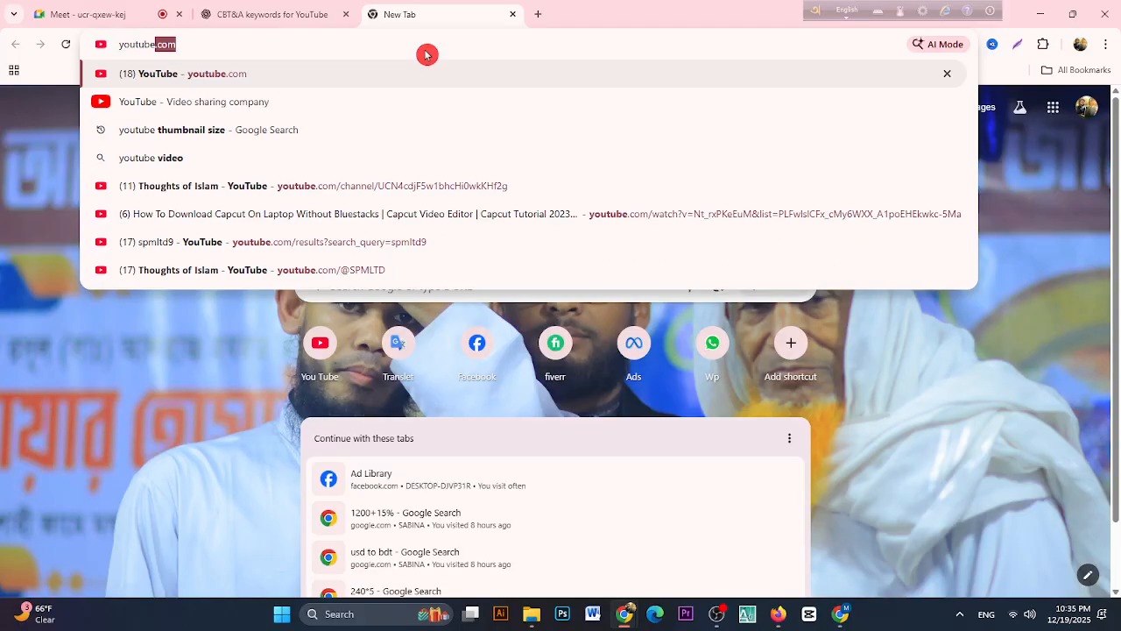
key(Return)
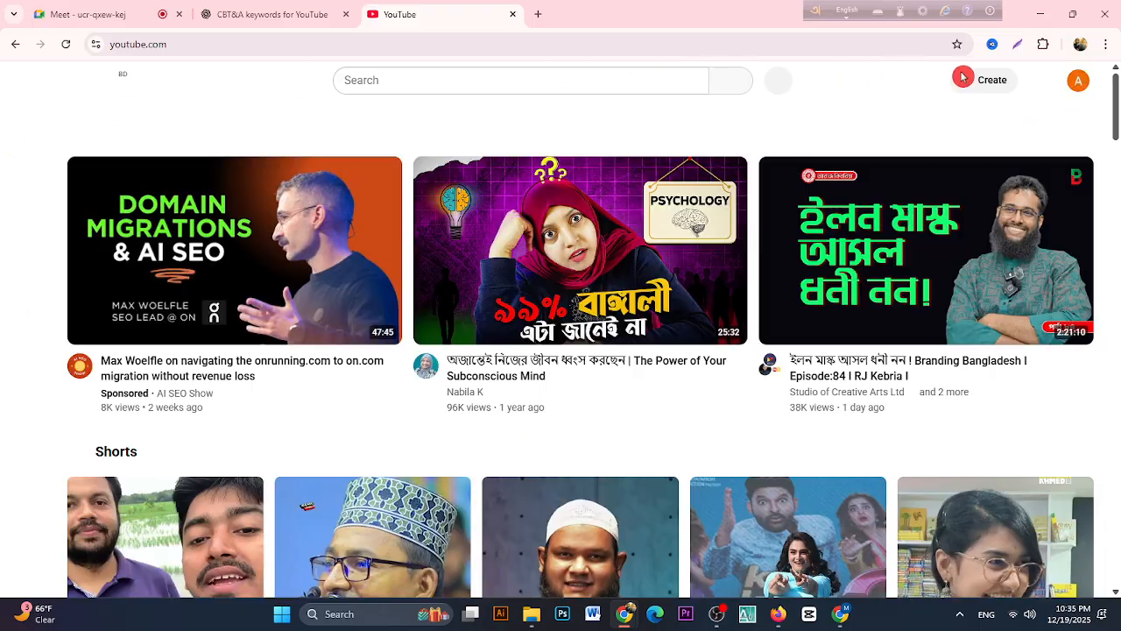
click(979, 82)
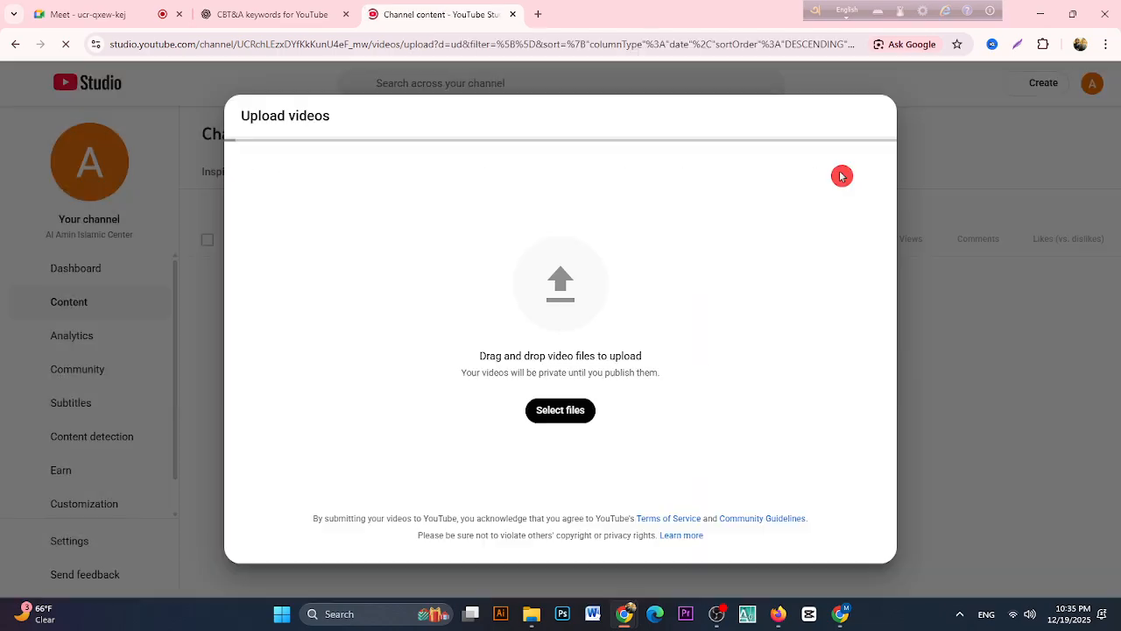
click(840, 615)
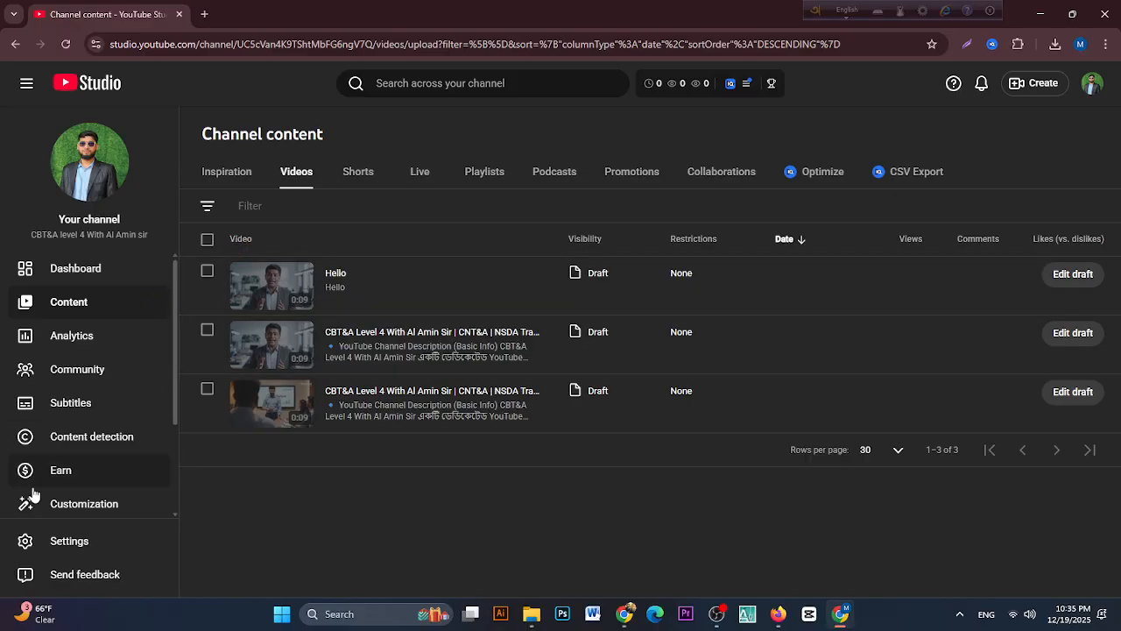
- Open Studio settings and browse the channel's basic info, advanced settings and feature eligibility
click(81, 539)
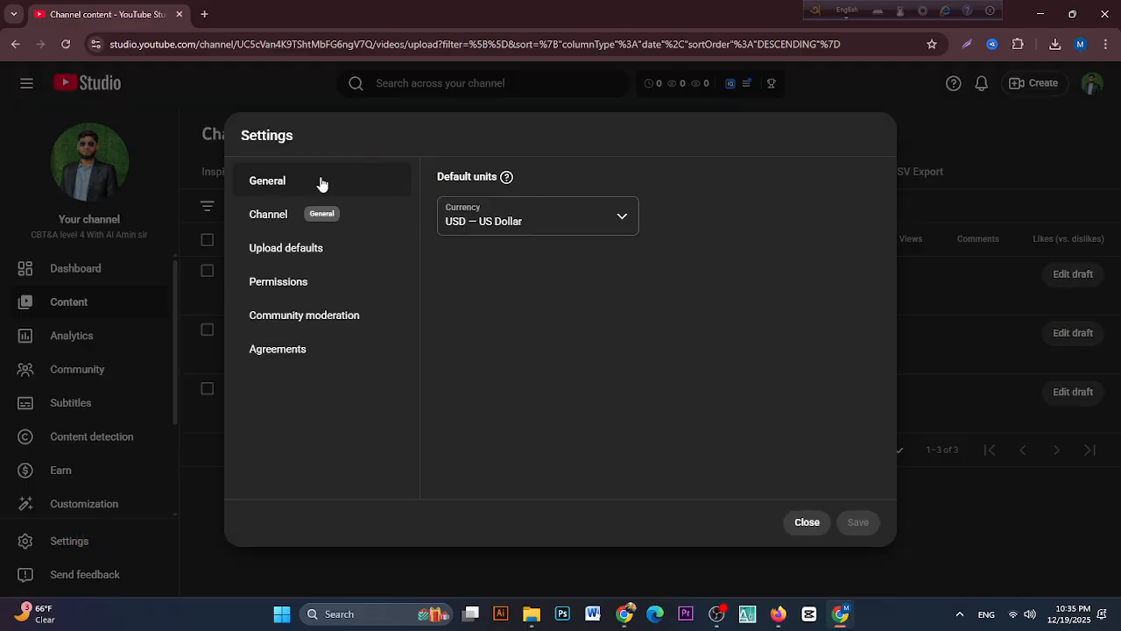
click(323, 223)
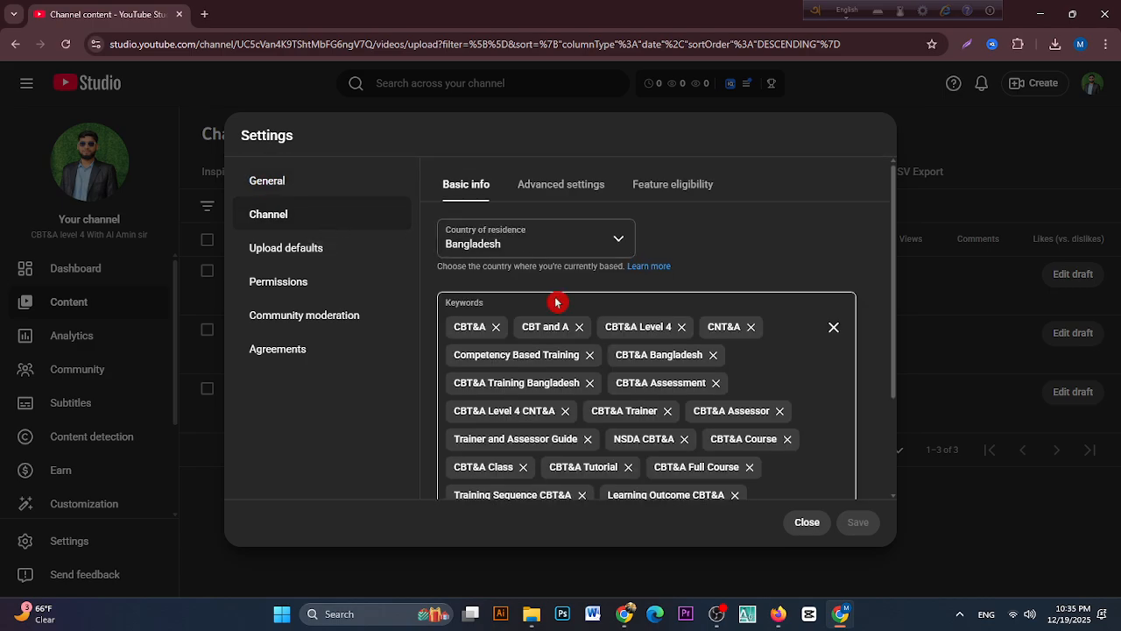
scroll(706, 318, down, 3)
scroll(692, 333, up, 3)
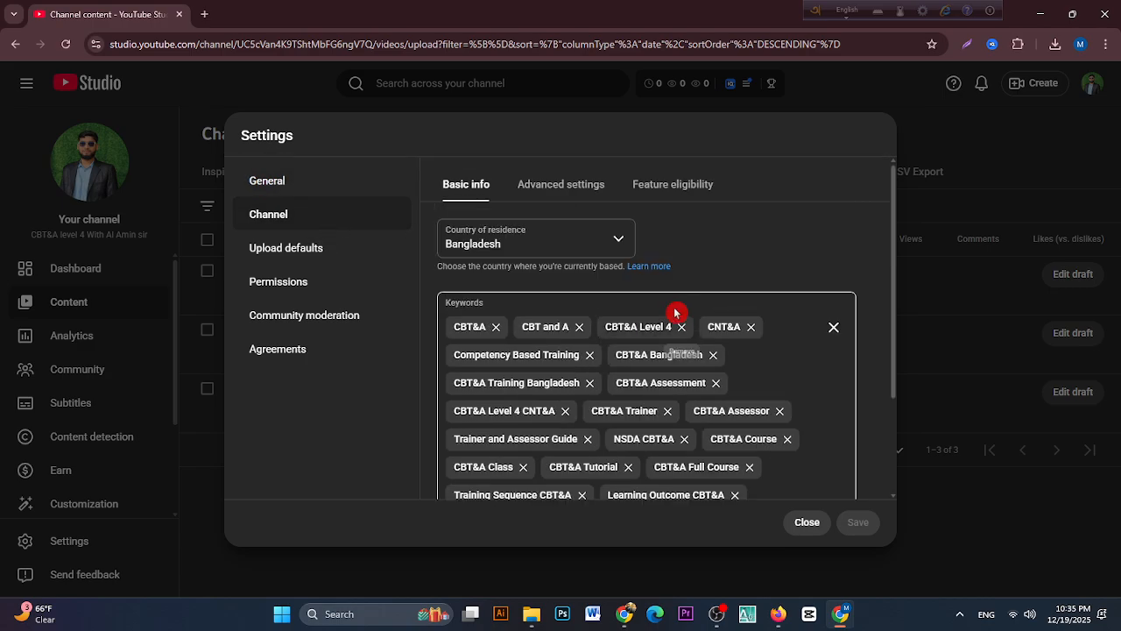
click(540, 193)
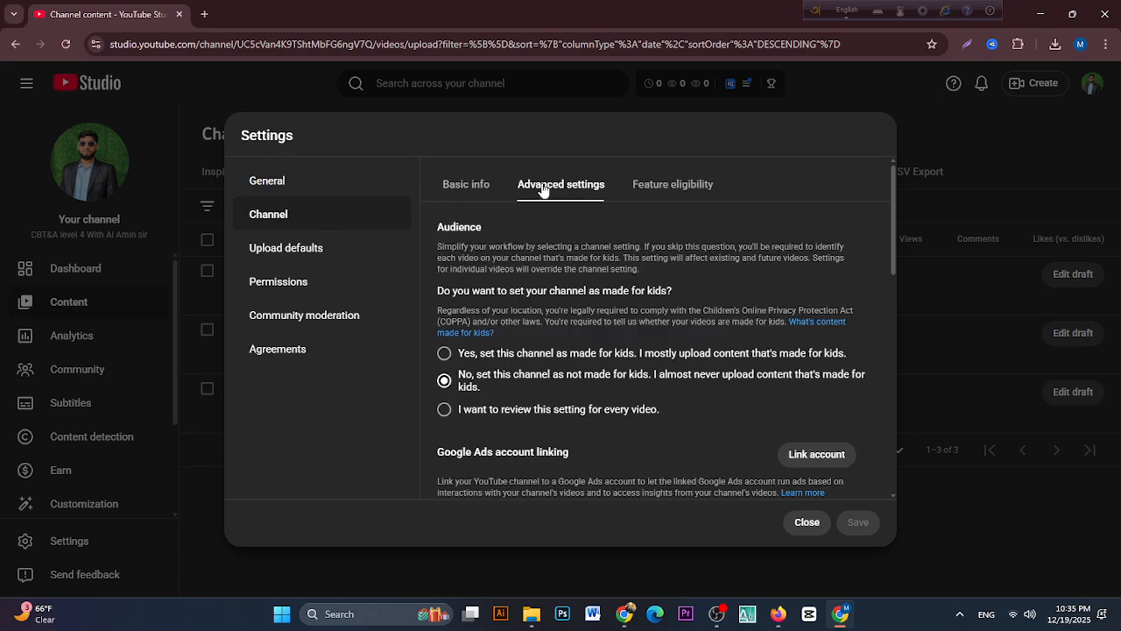
click(618, 184)
click(448, 182)
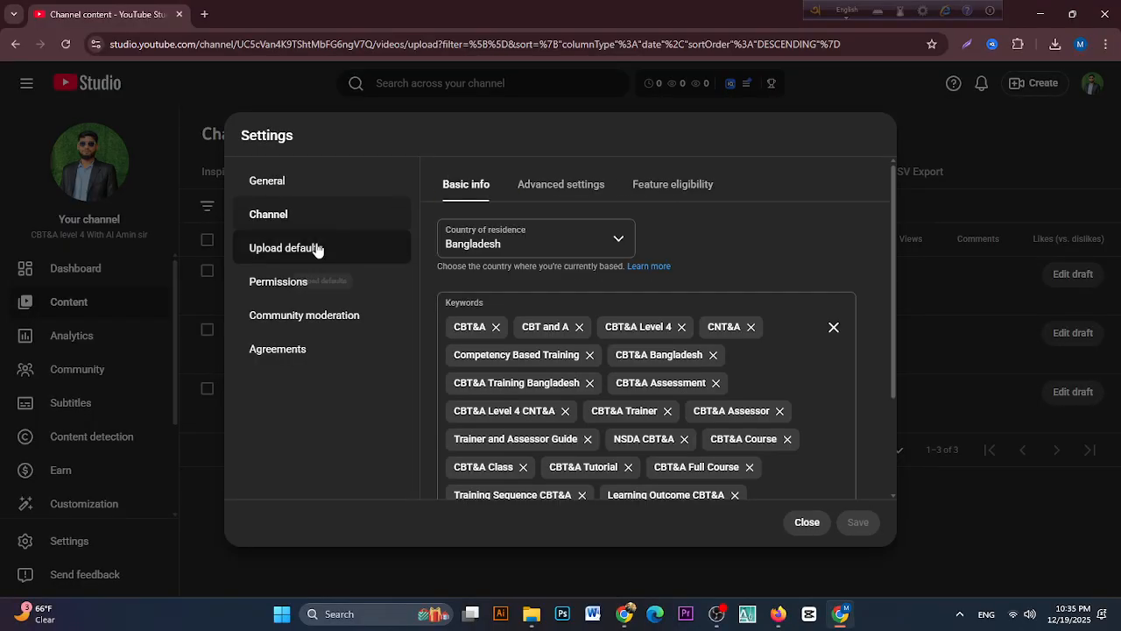
- In Upload defaults, empty the default title and description, then save
click(316, 248)
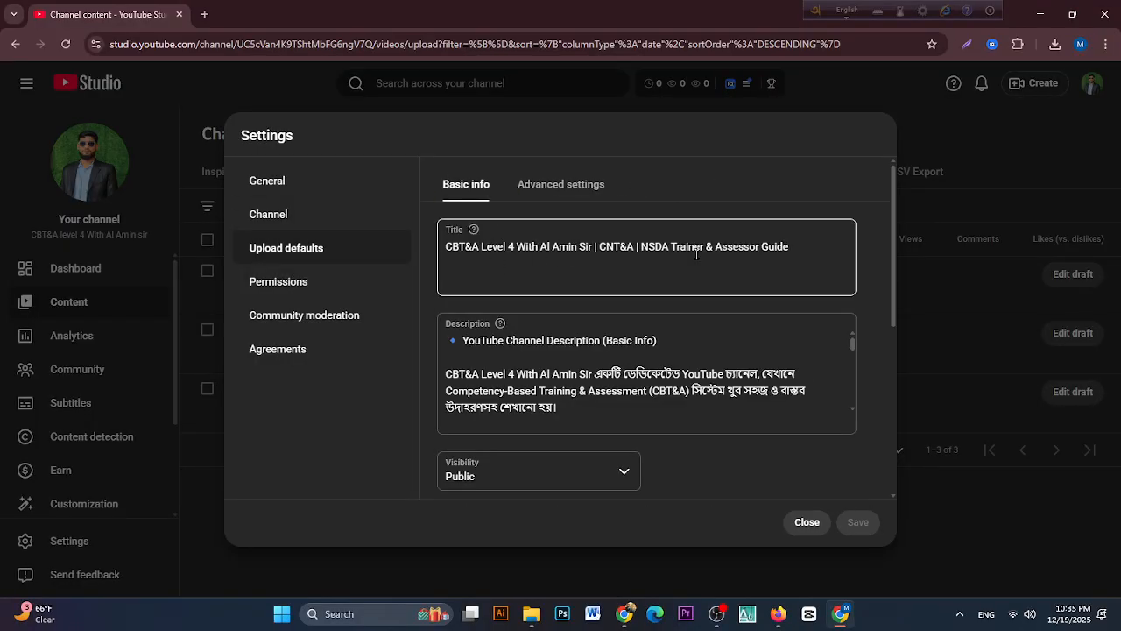
drag(800, 252, 422, 261)
key(BackSpace)
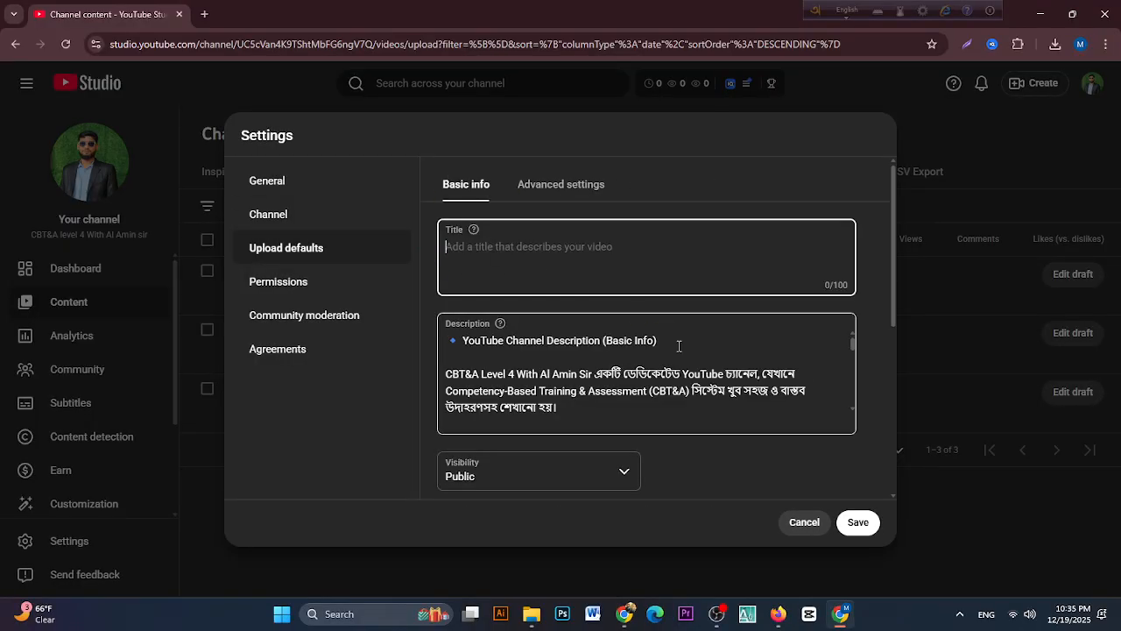
drag(570, 426, 568, 411)
click(574, 396)
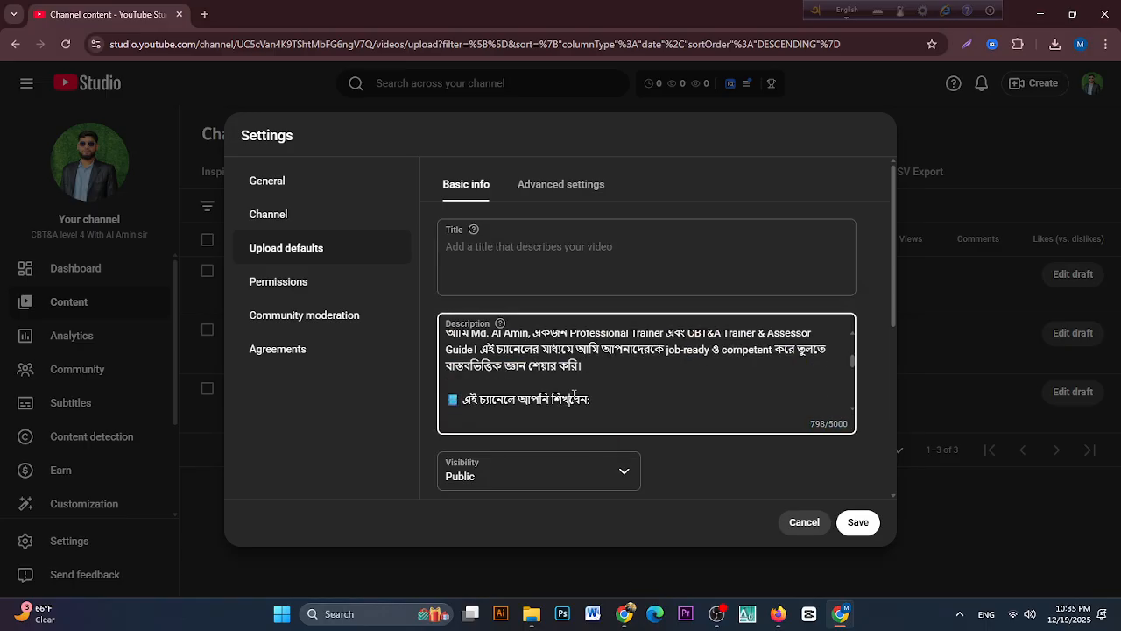
key(ctrl+a)
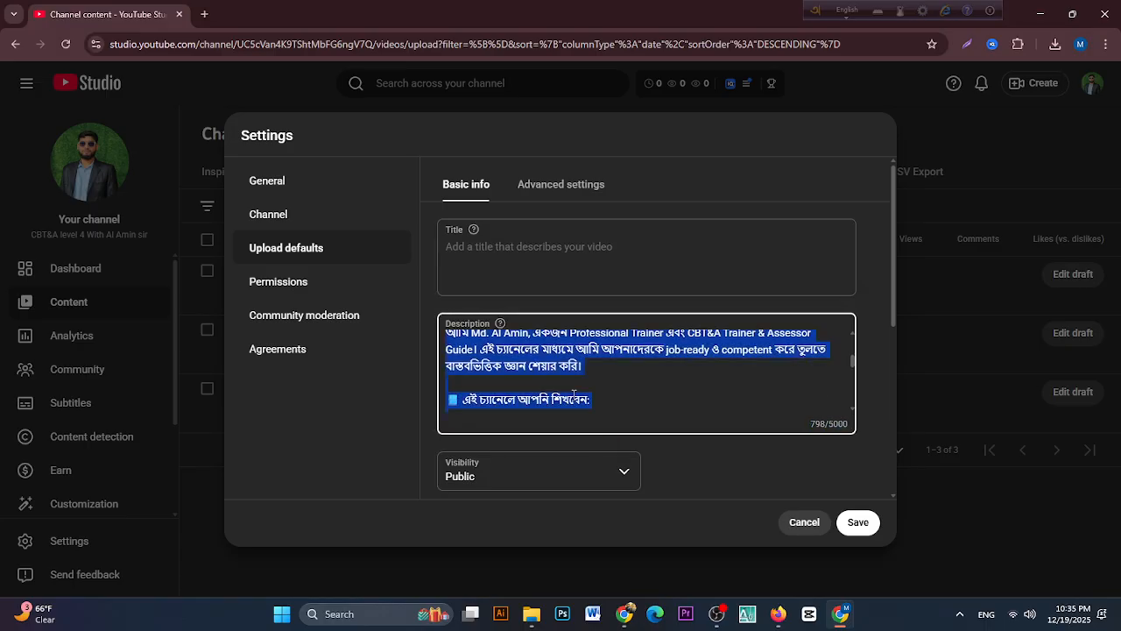
key(BackSpace)
click(859, 523)
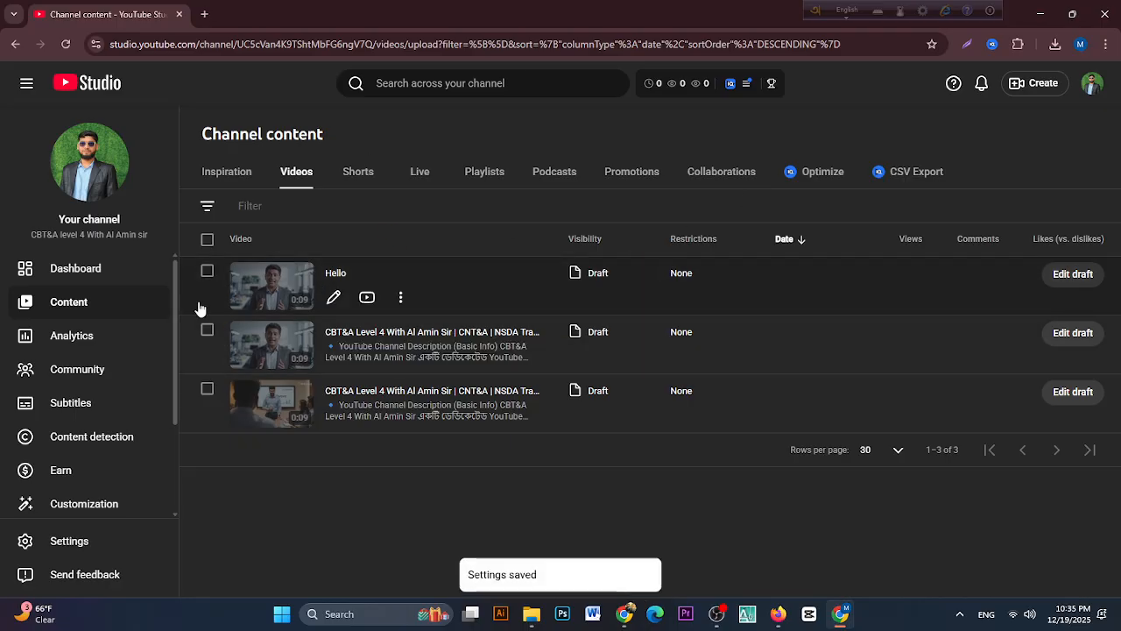
- Select the three draft videos and look through the bulk edit and playlist options
click(207, 272)
click(207, 431)
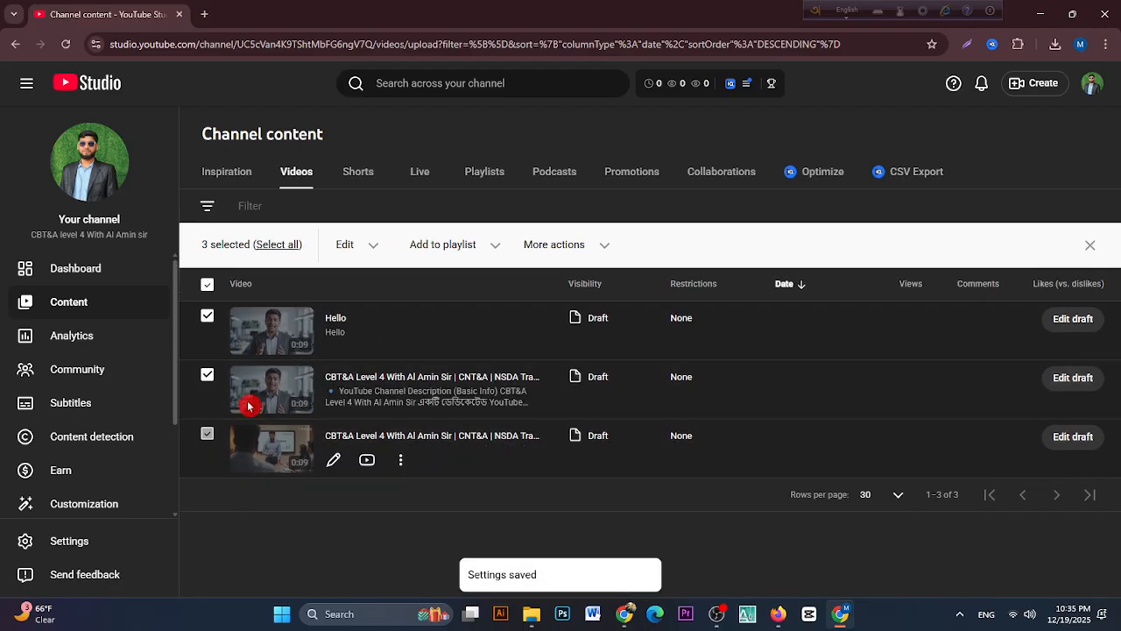
click(350, 246)
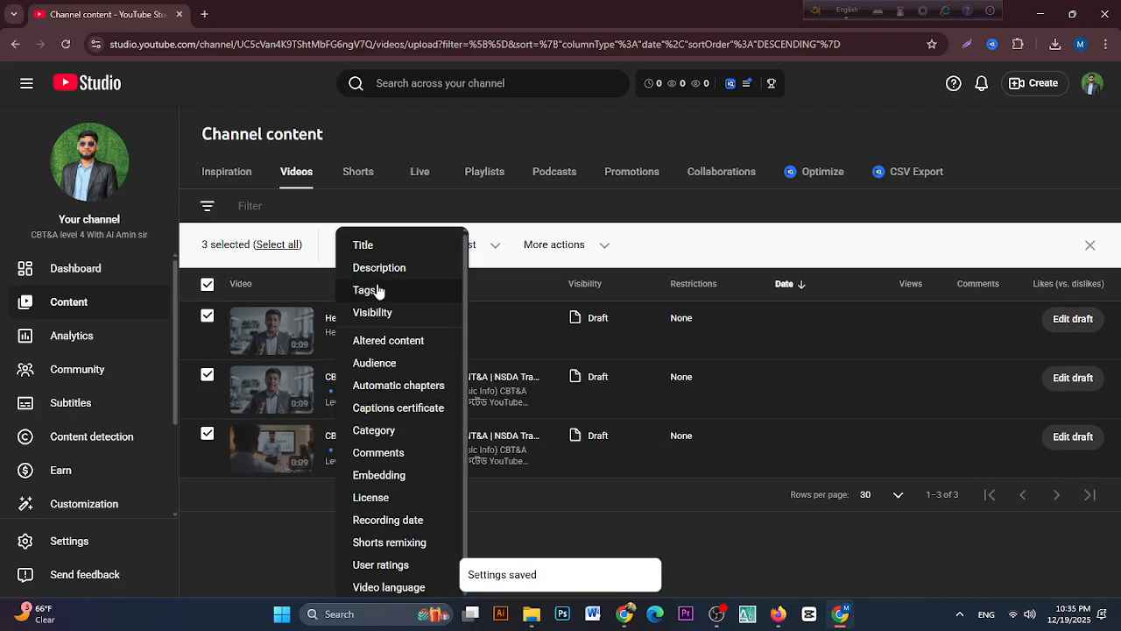
scroll(388, 516, down, 1)
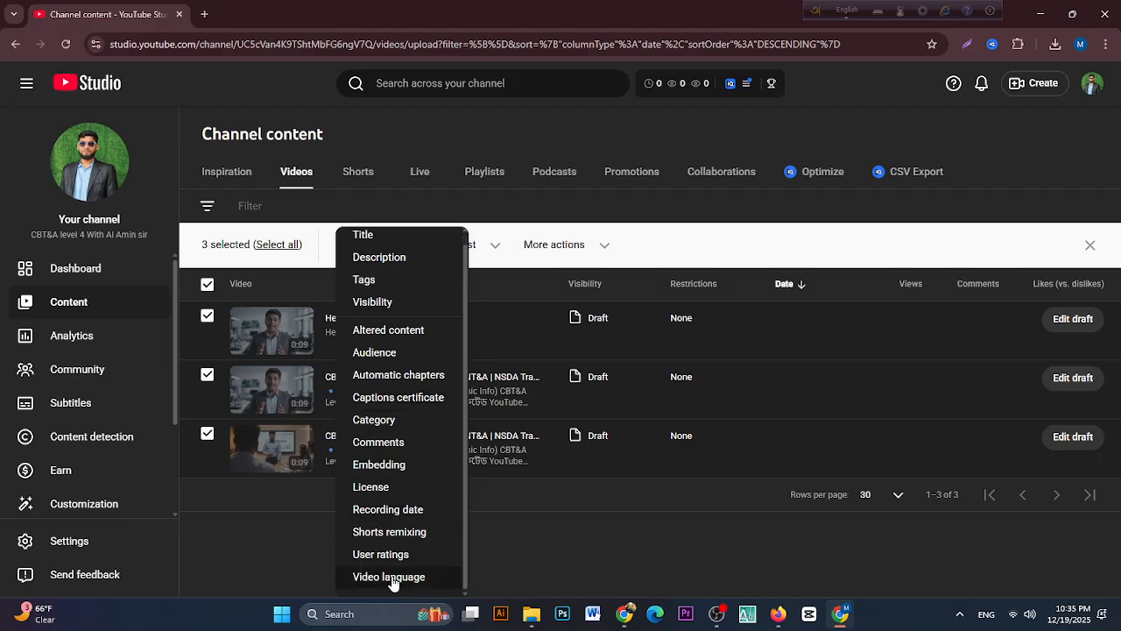
scroll(377, 500, up, 1)
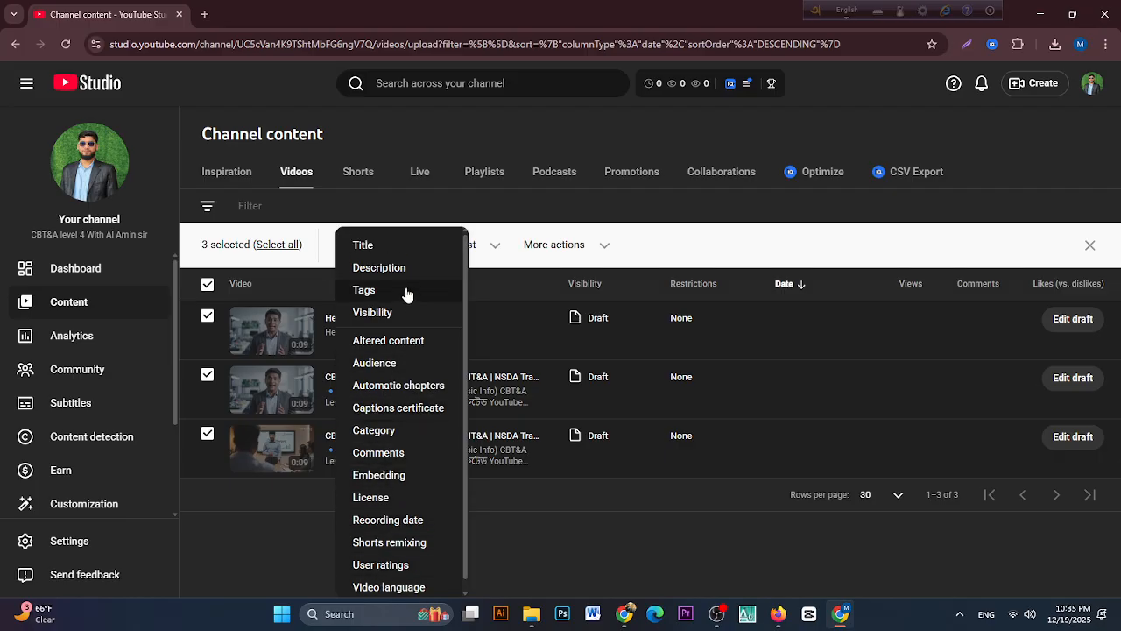
scroll(359, 579, down, 1)
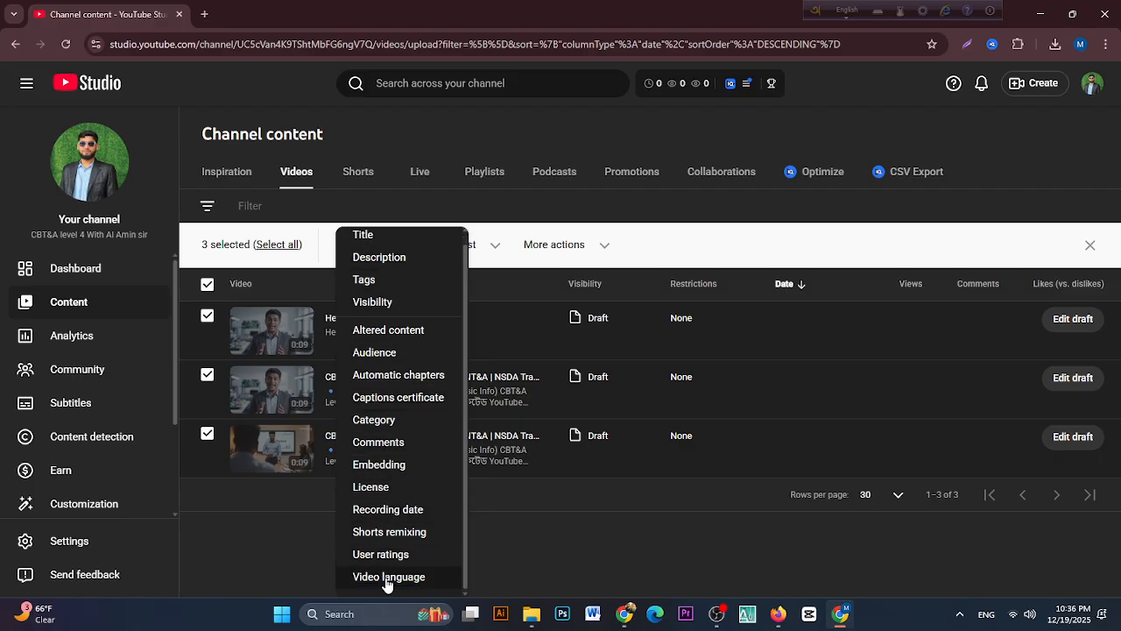
click(514, 280)
click(499, 247)
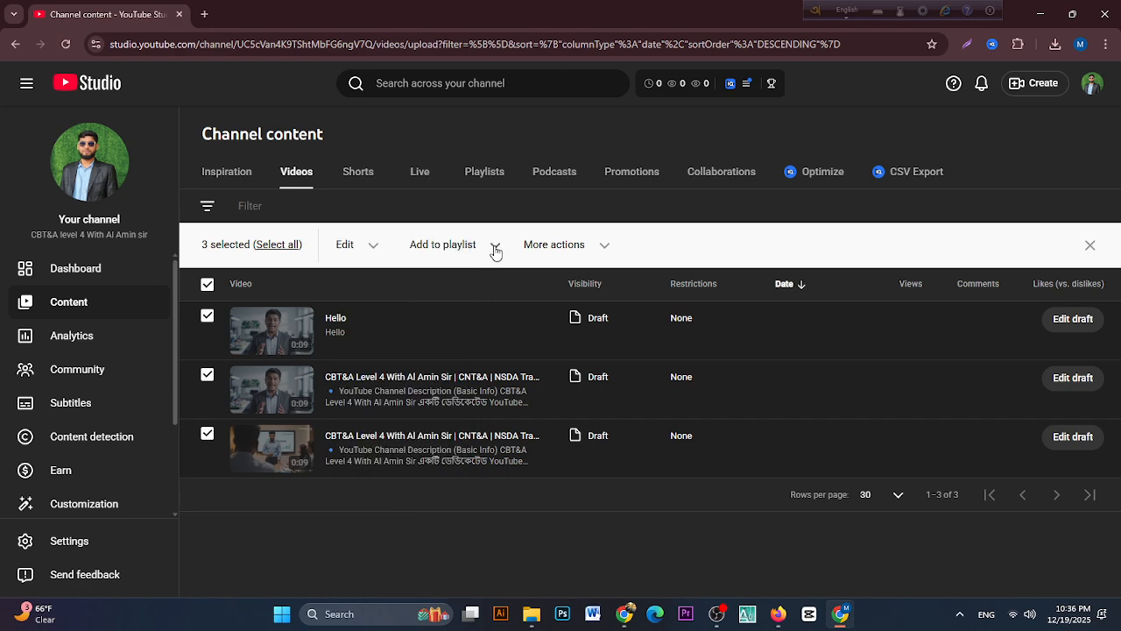
click(493, 246)
click(366, 243)
- Delete the three selected drafts forever, acknowledging that deletion is permanent
click(616, 244)
click(565, 270)
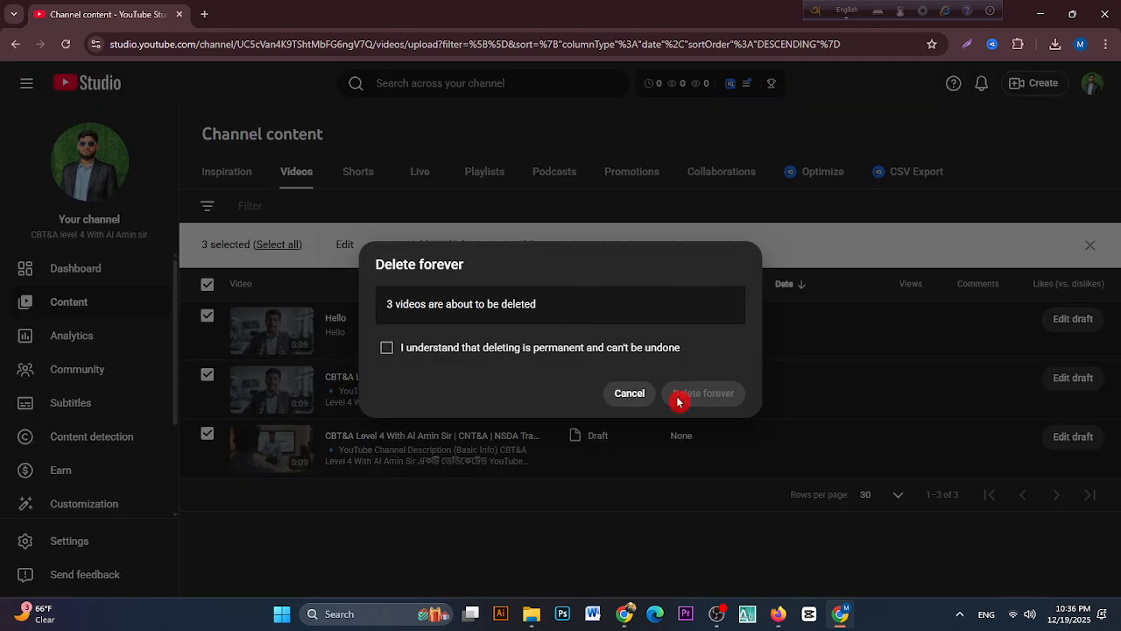
click(491, 348)
click(694, 394)
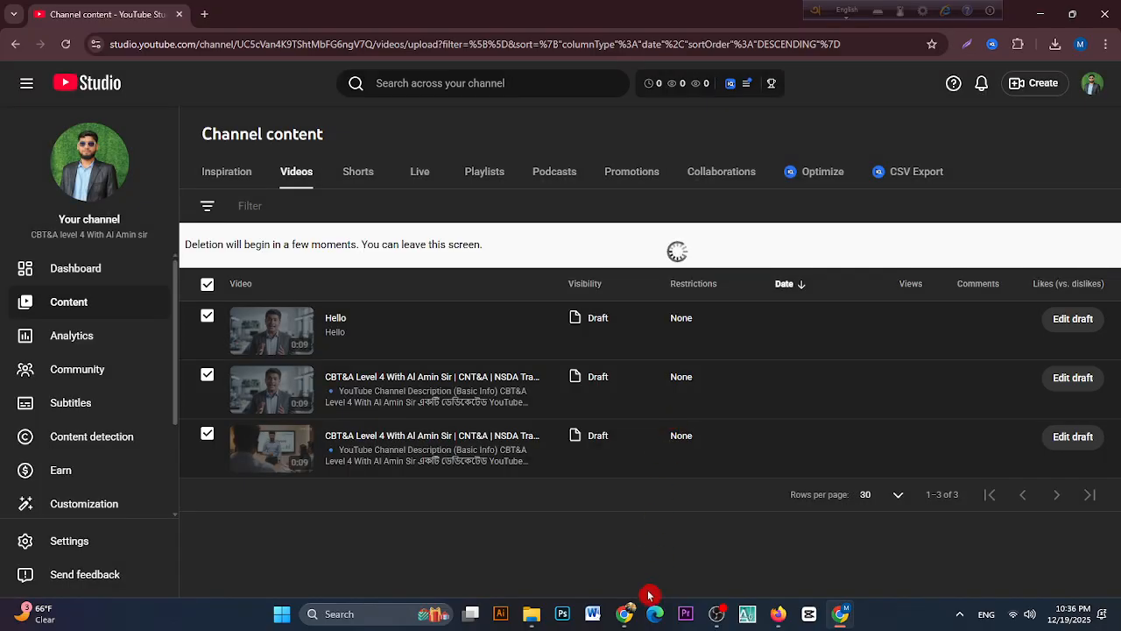
mouse_move(632, 620)
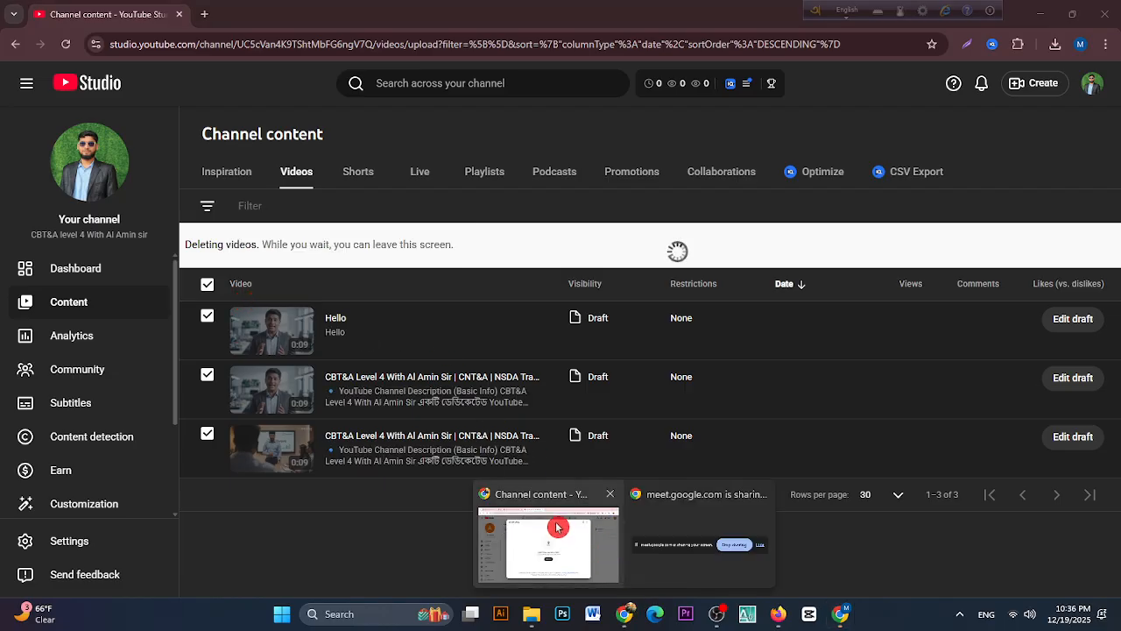
click(558, 525)
- Upload the Skillwave Academy video from Downloads, then delete its automatically filled title
click(556, 411)
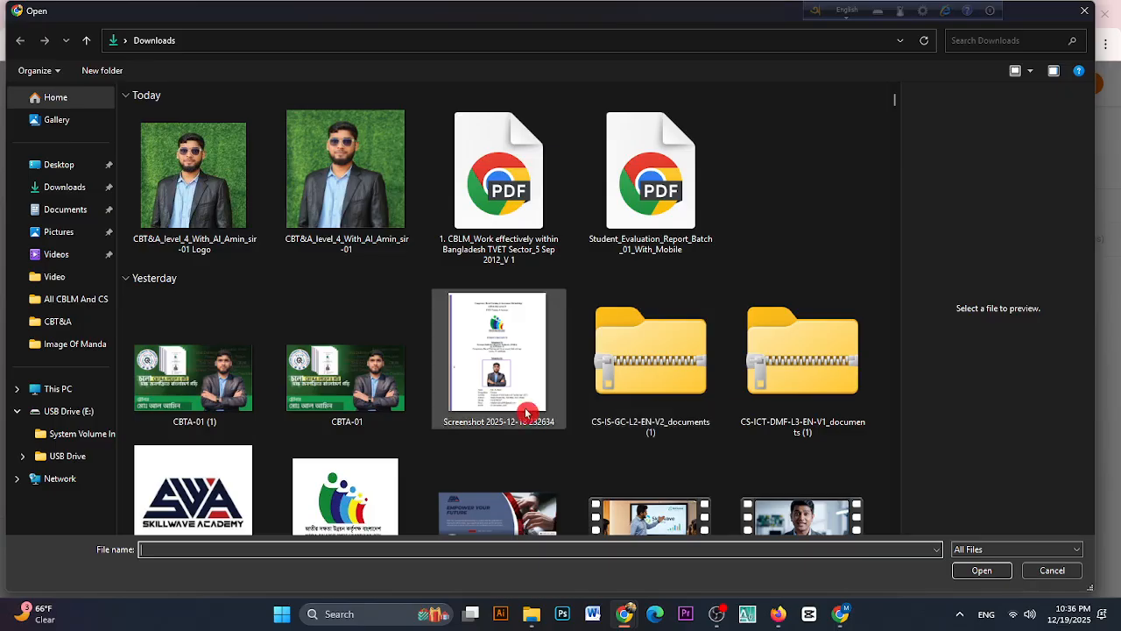
scroll(500, 395, down, 4)
scroll(526, 394, up, 2)
click(652, 337)
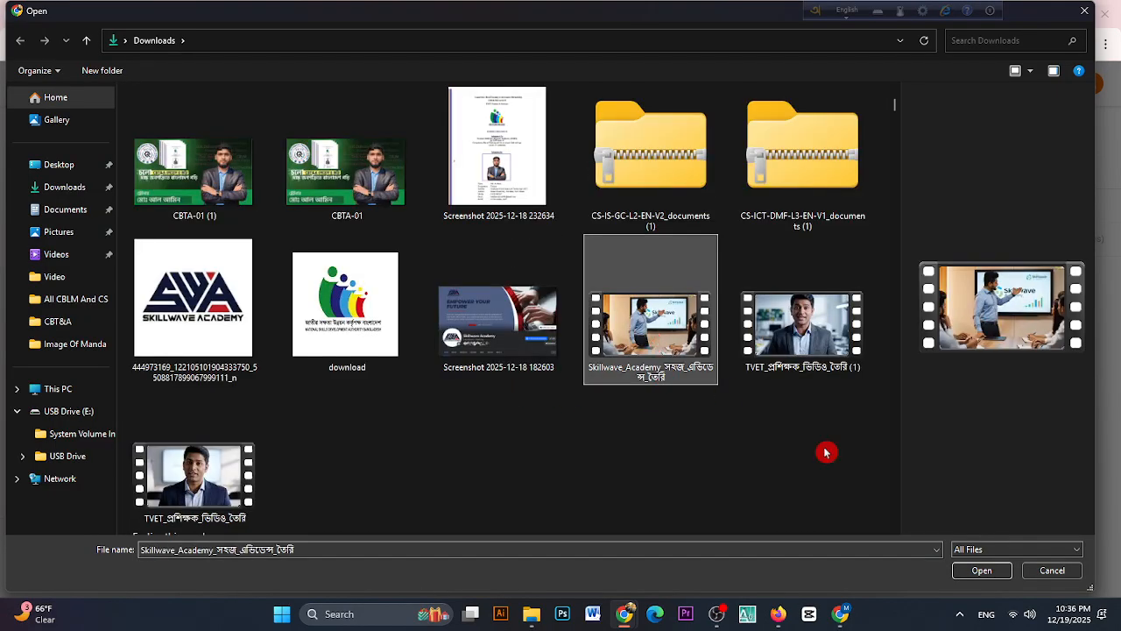
click(982, 571)
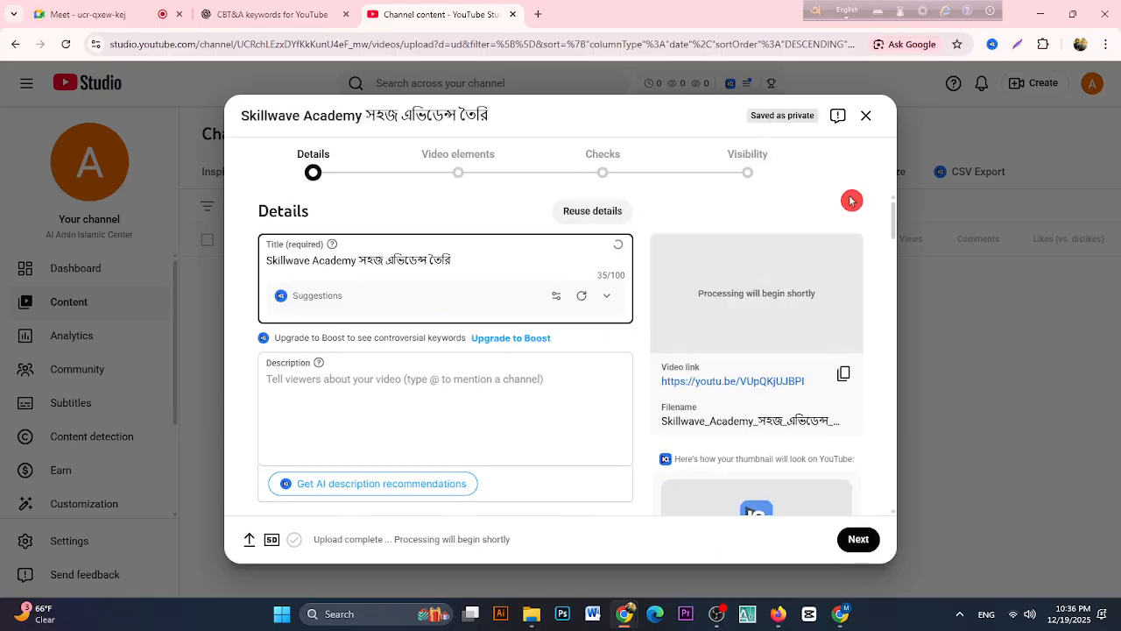
drag(453, 260, 249, 260)
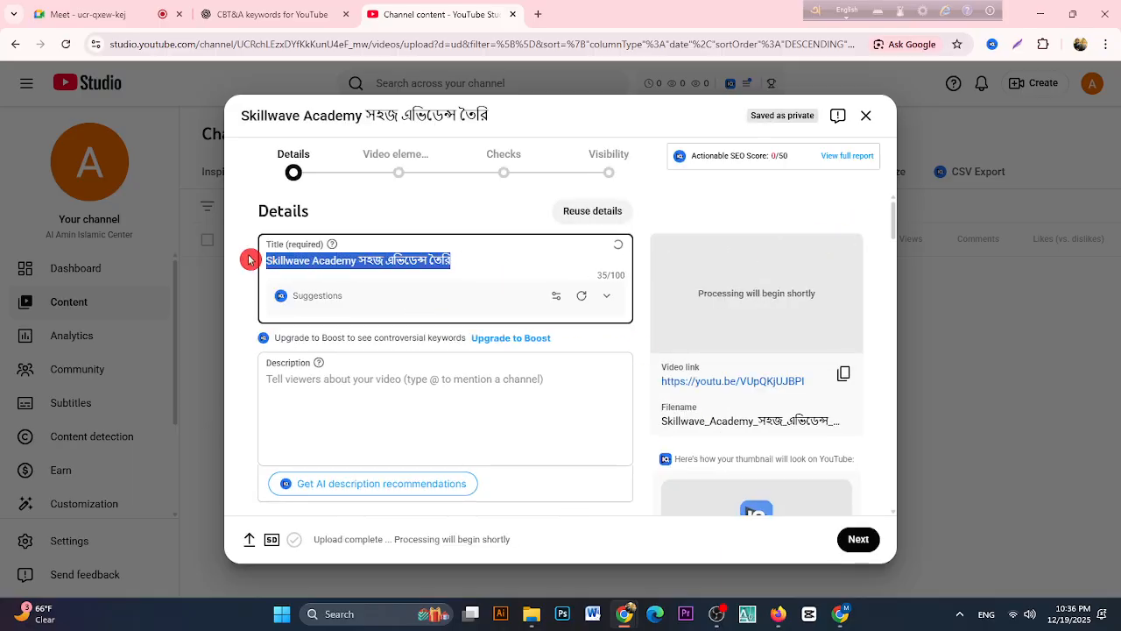
key(BackSpace)
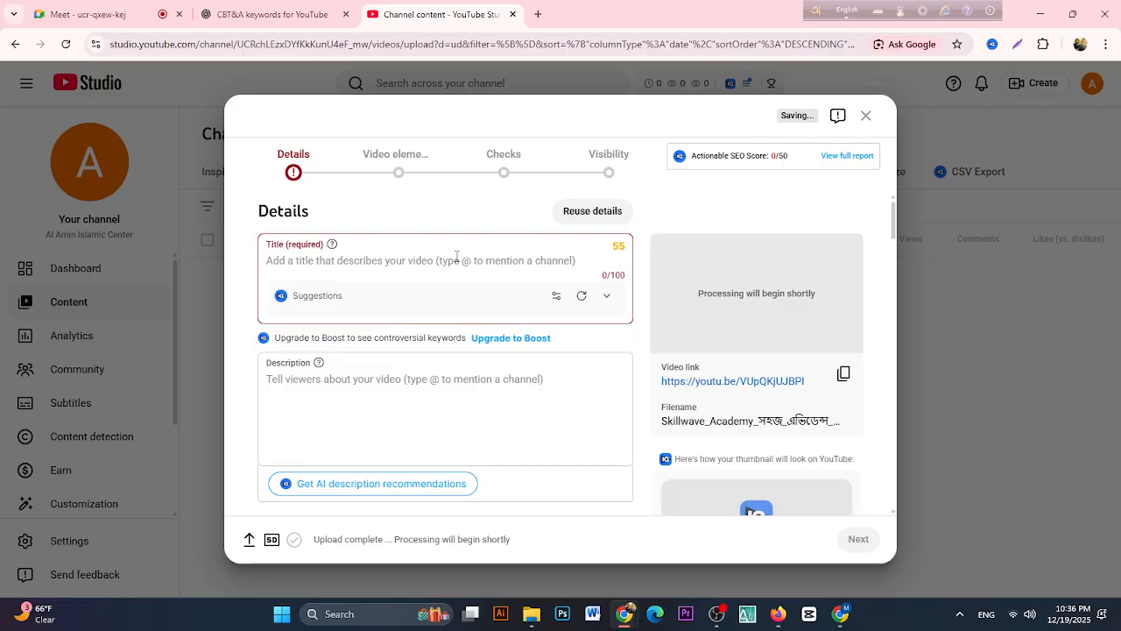
- Enter Hello as the title and copy it into the description
click(393, 256)
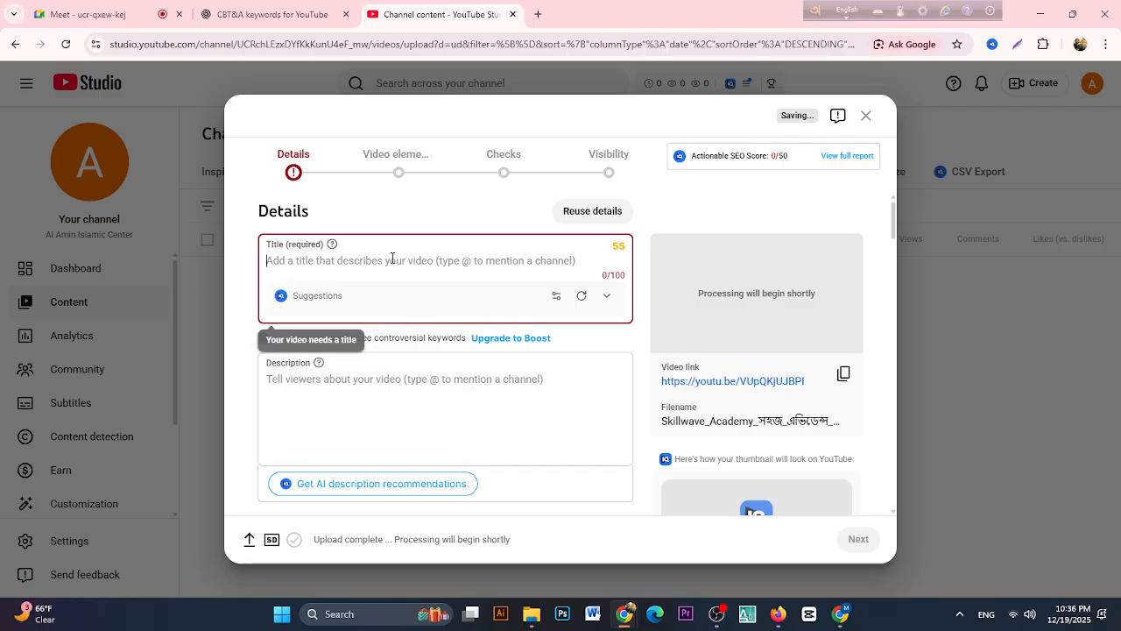
text(Hel)
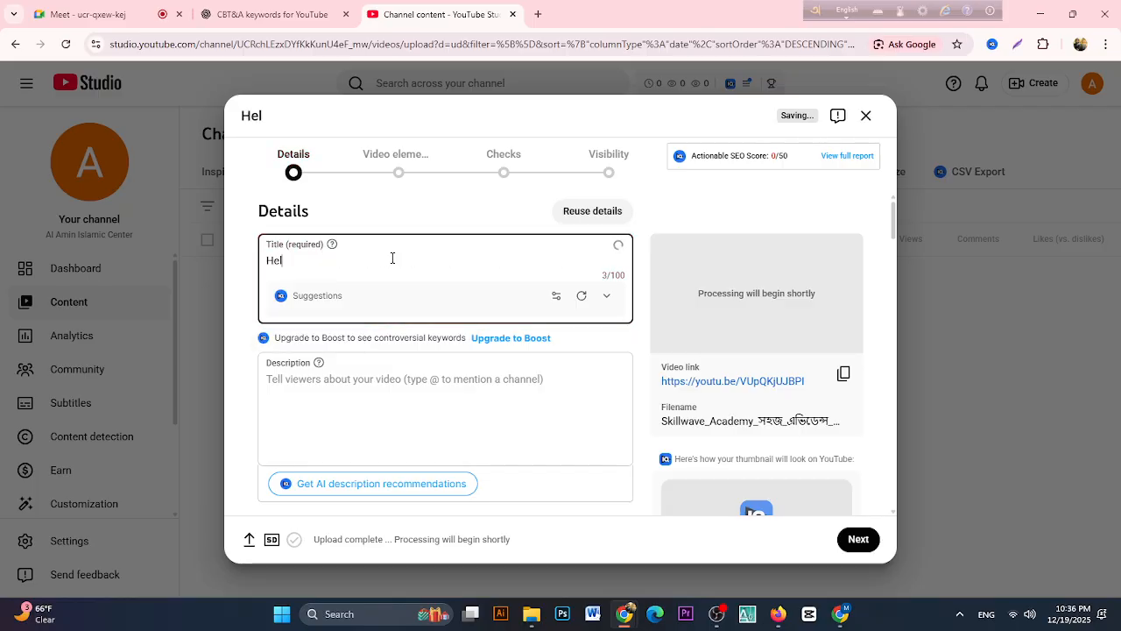
text(lo)
drag(355, 267, 224, 264)
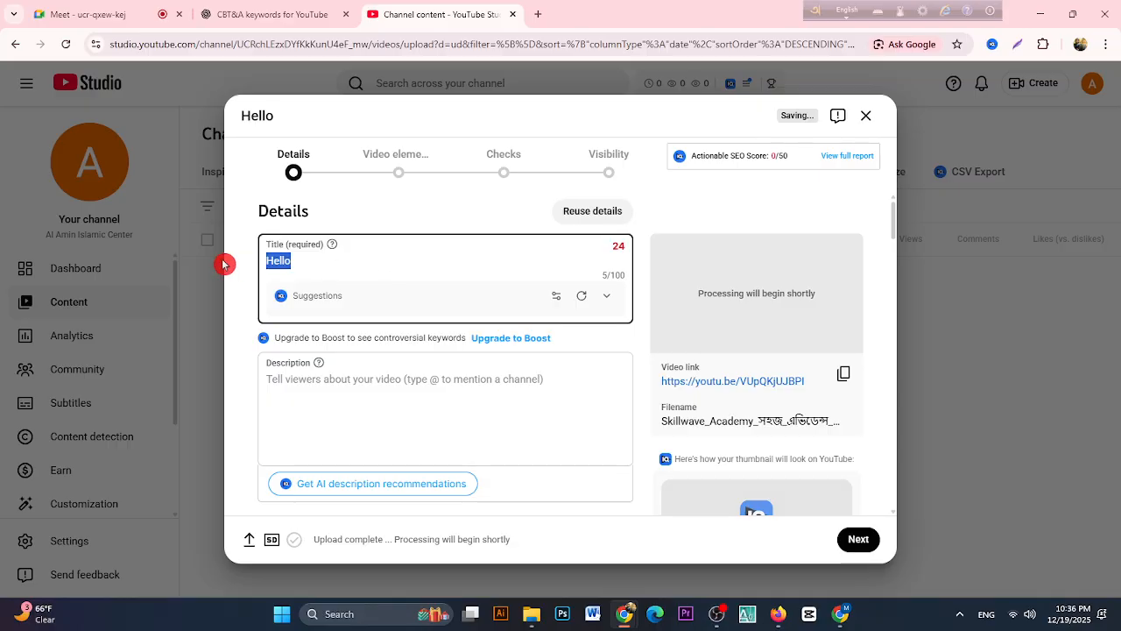
key(ctrl+c)
click(302, 382)
key(ctrl+v)
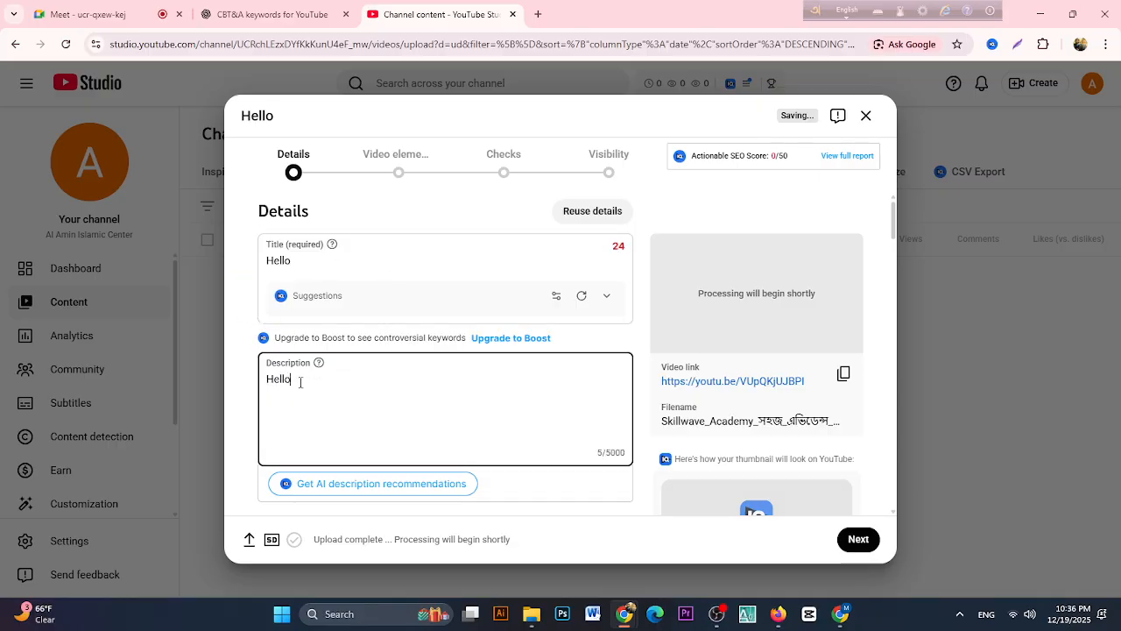
- Mark the video as not made for kids and add the tag Hello
scroll(511, 391, down, 2)
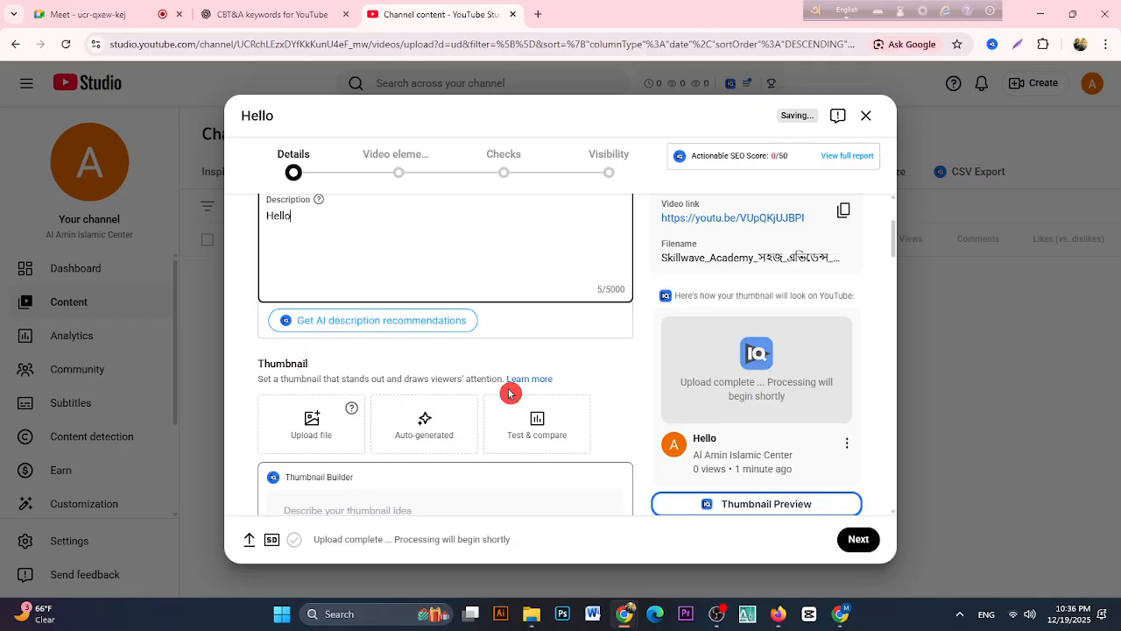
scroll(331, 392, down, 2)
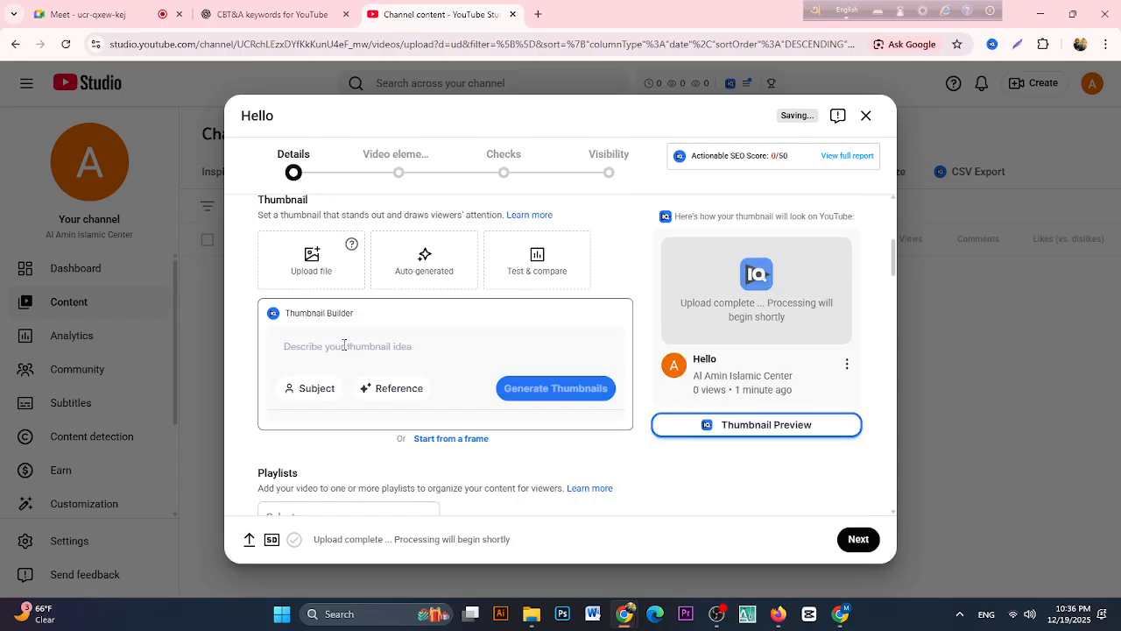
scroll(343, 347, down, 8)
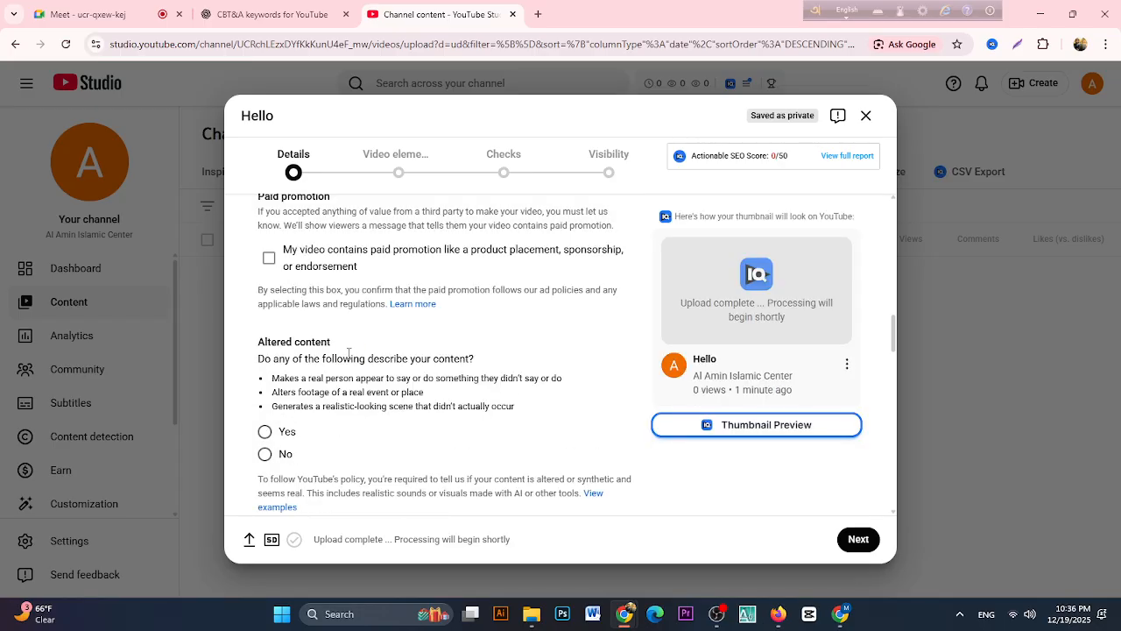
scroll(292, 318, up, 2)
scroll(292, 317, up, 2)
click(266, 414)
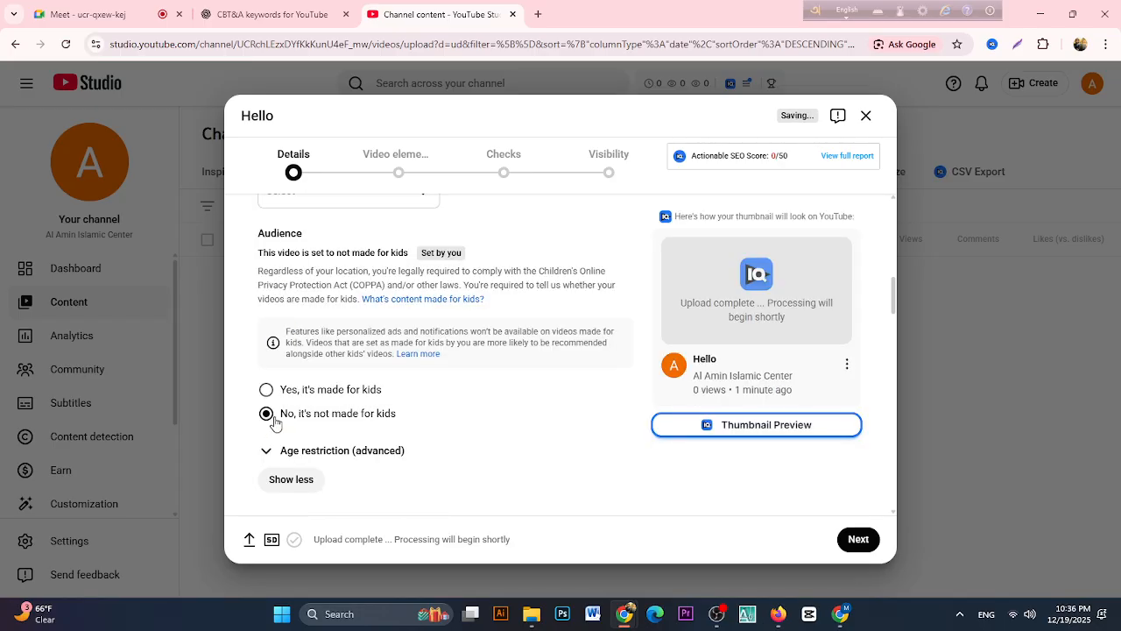
scroll(416, 393, down, 10)
click(333, 491)
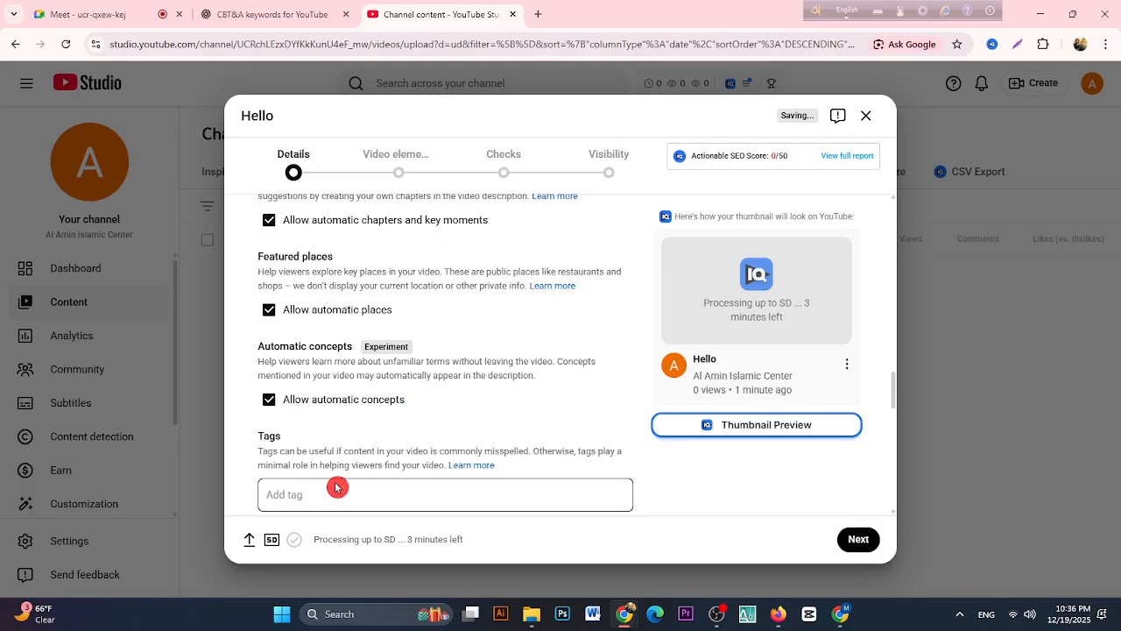
text(Hello)
key(Return)
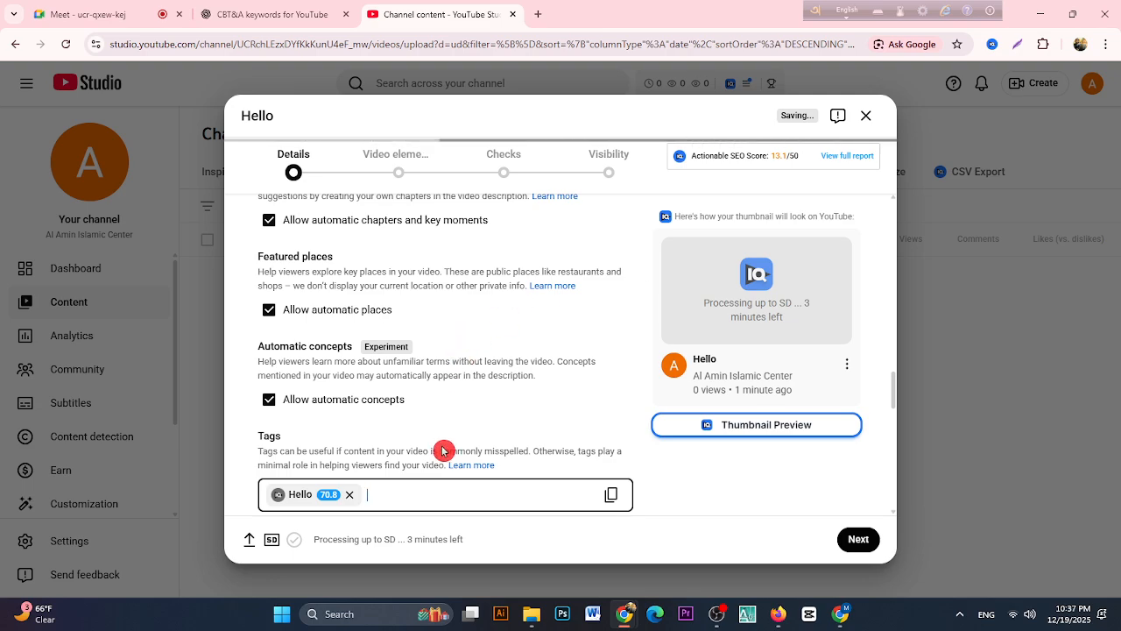
scroll(428, 374, up, 15)
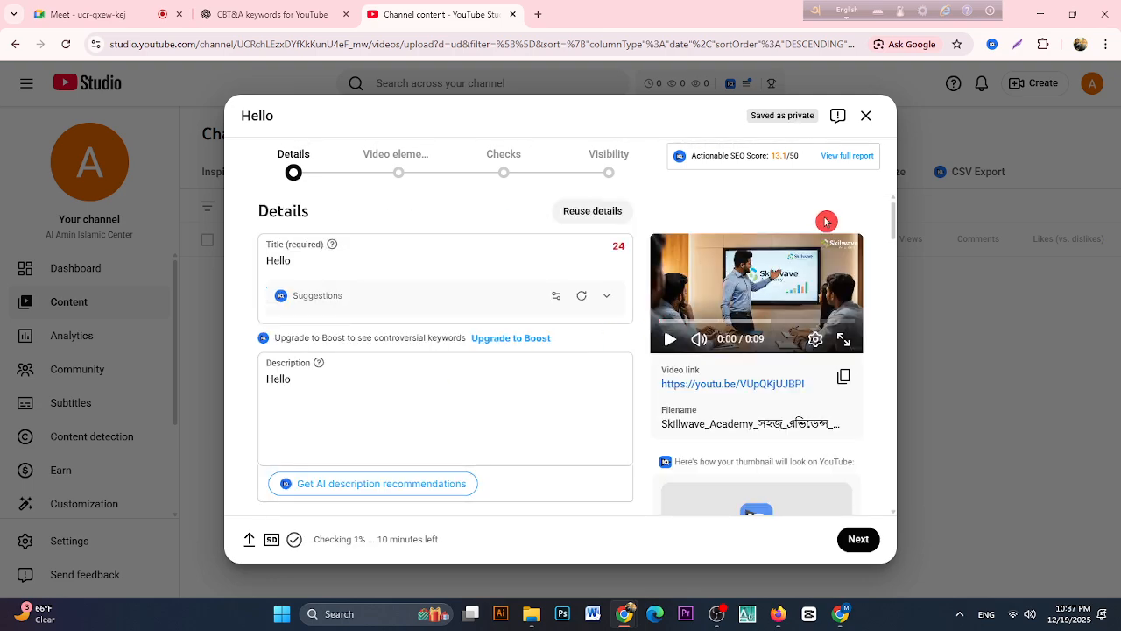
- Select the Hello title and then all of the description text
drag(360, 266, 263, 260)
click(326, 260)
click(318, 260)
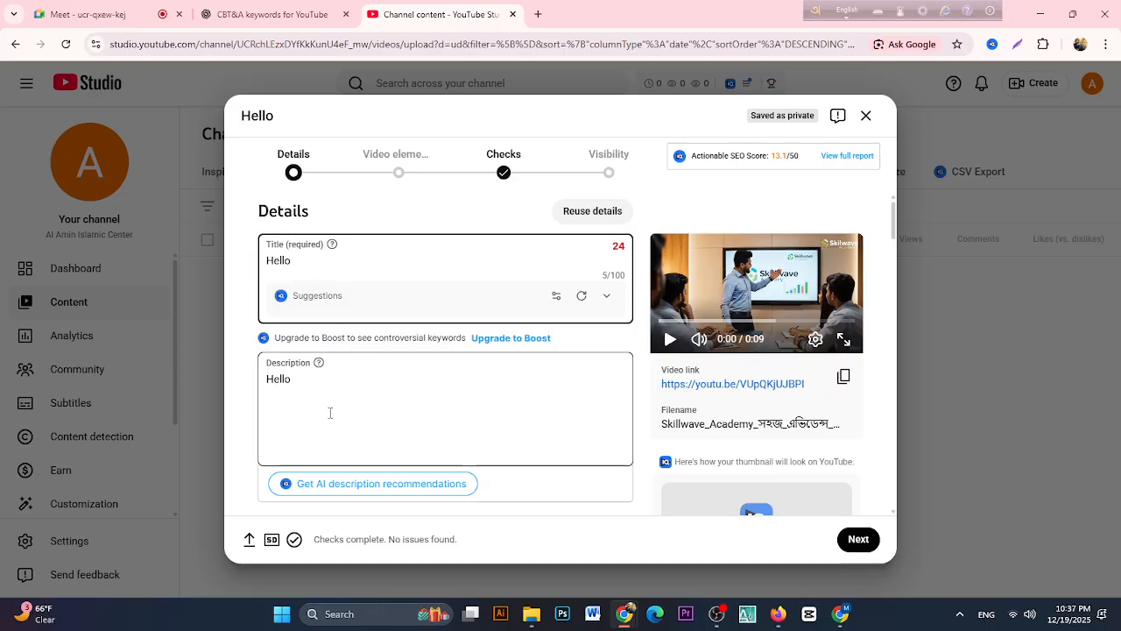
click(310, 386)
key(ctrl+a)
scroll(463, 403, down, 15)
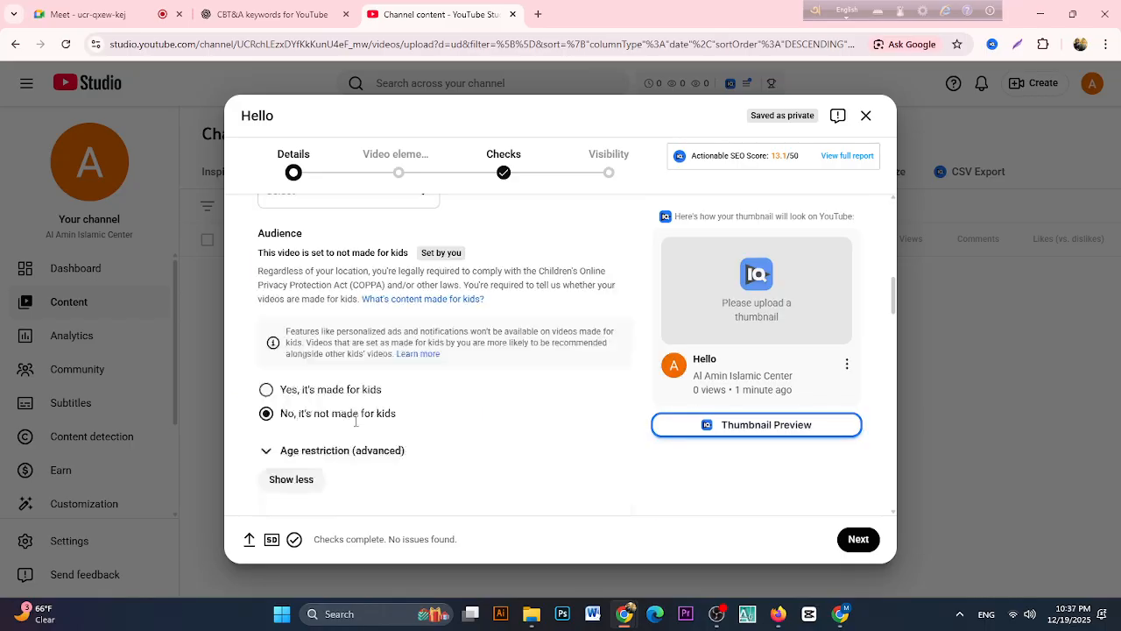
scroll(358, 413, down, 6)
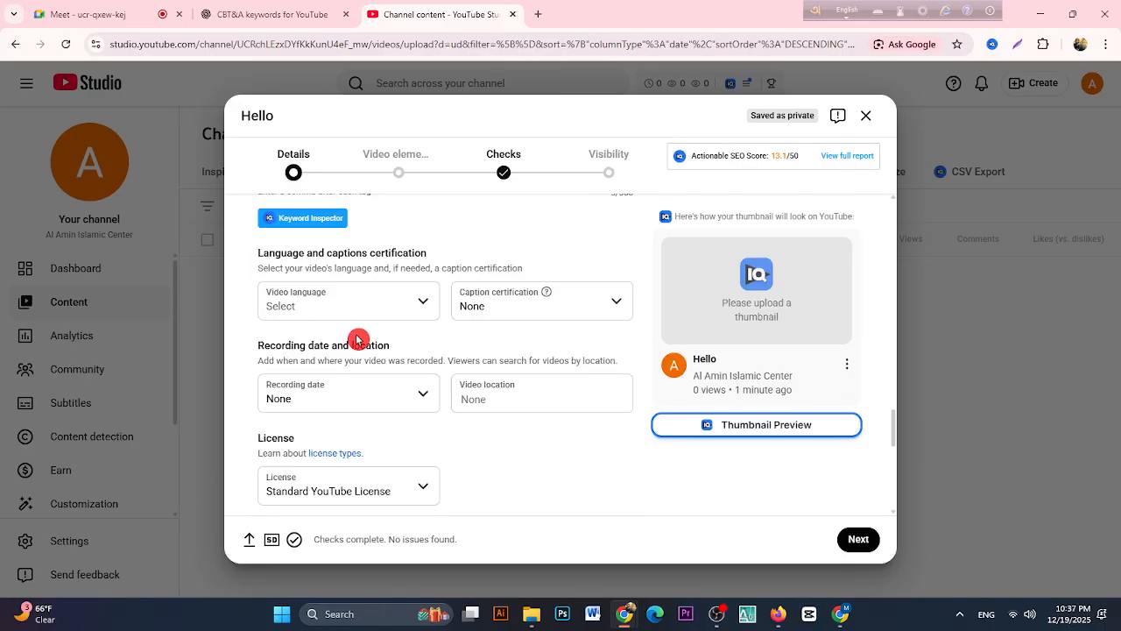
scroll(358, 335, up, 3)
- Remove the Hello tag chip and return to the Title field
click(253, 281)
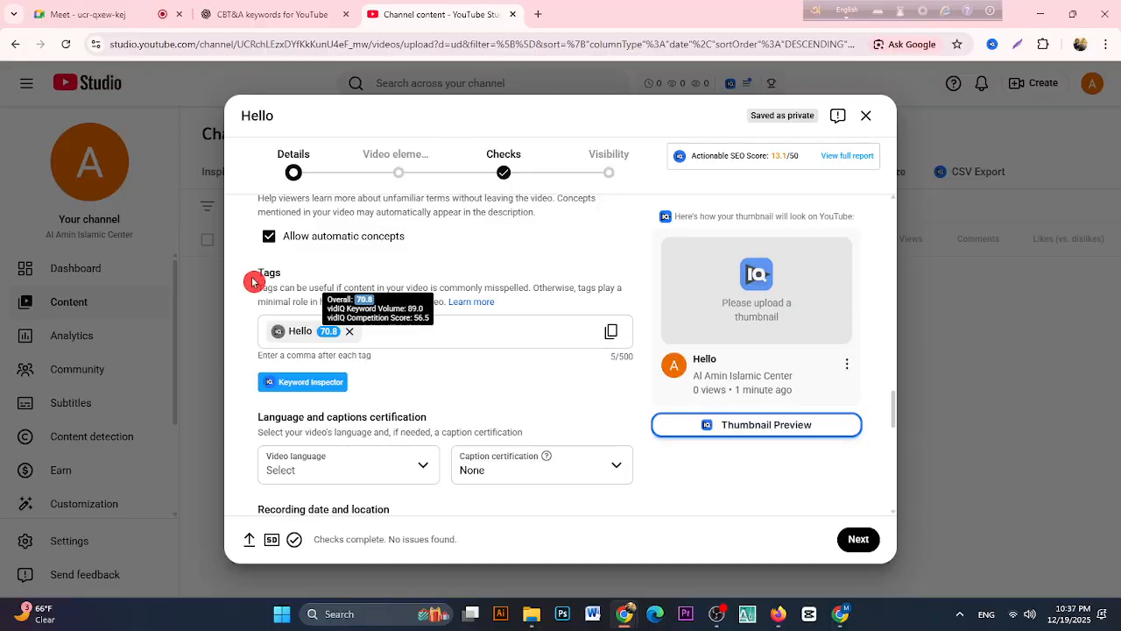
click(349, 331)
scroll(353, 333, up, 10)
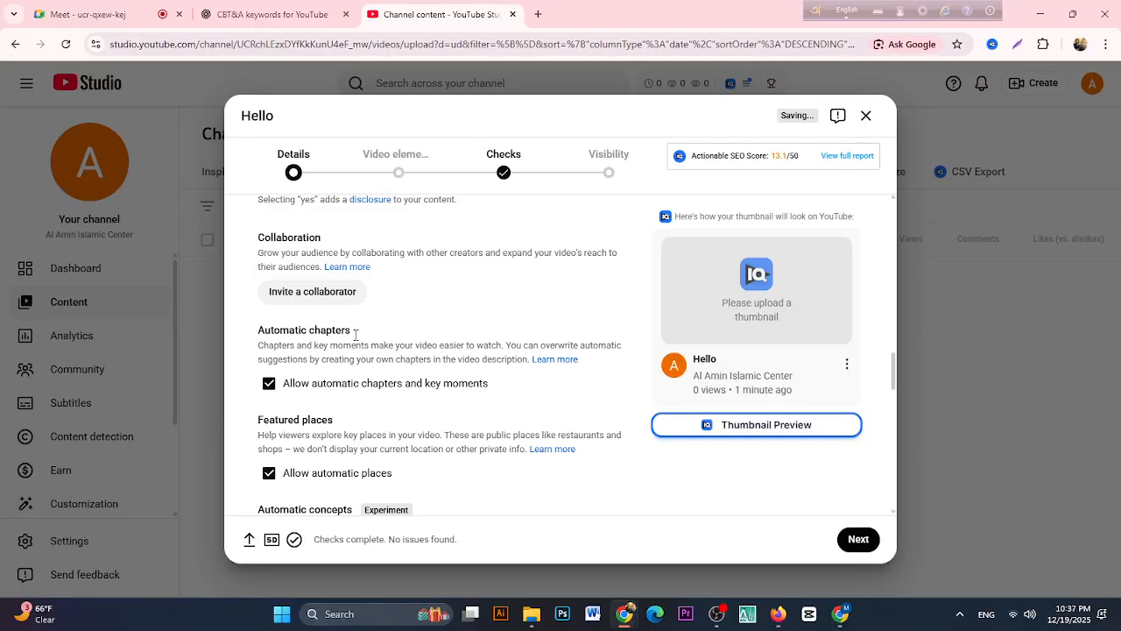
click(356, 340)
scroll(356, 340, up, 8)
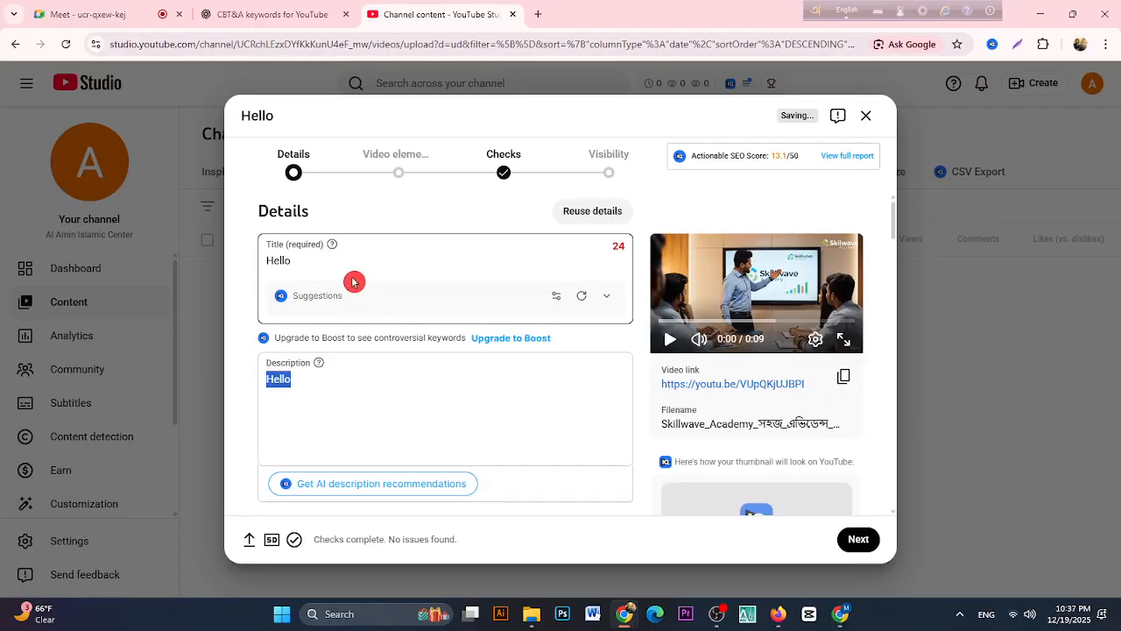
click(279, 260)
- Retitle the video from 'Hello' to 'How to create a youtube Chanel in 2025'
drag(292, 260, 221, 262)
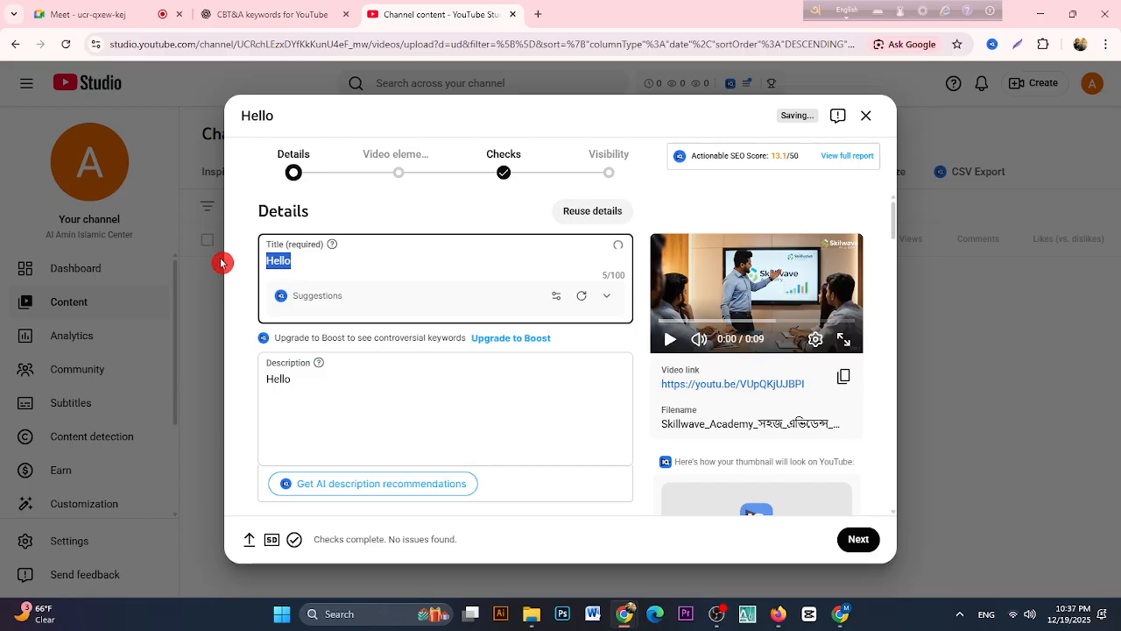
text(hOW)
key(BackSpace)
key(BackSpace)
key(BackSpace)
text(How to create a y)
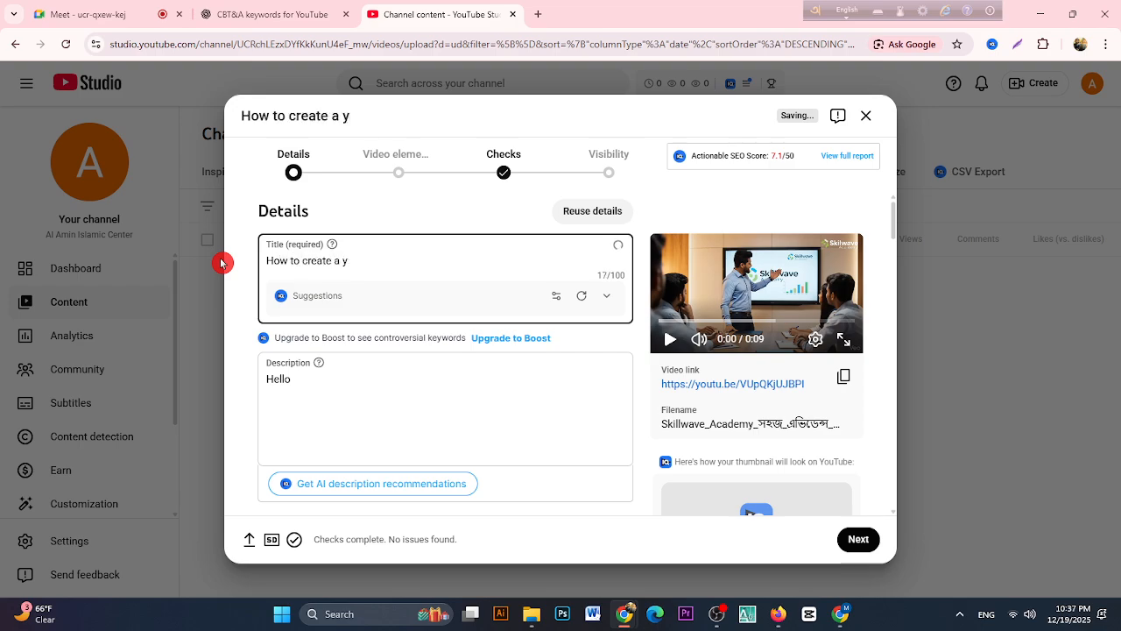
text(outube Chanel in 2025)
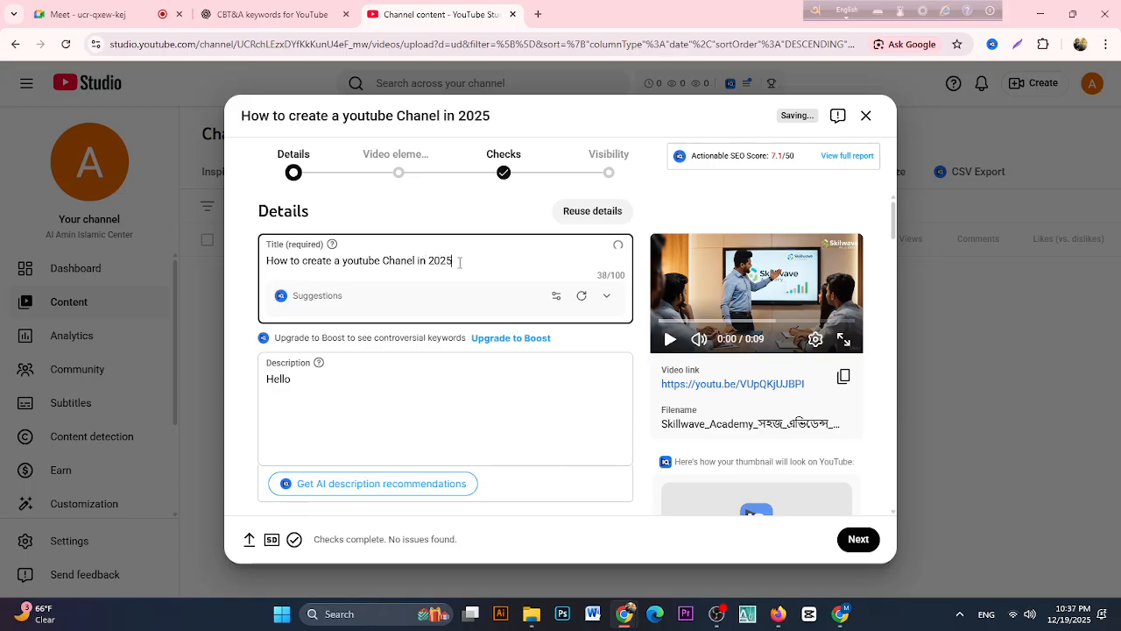
- Copy the new title and paste it over 'Hello' in the description
drag(470, 260, 272, 262)
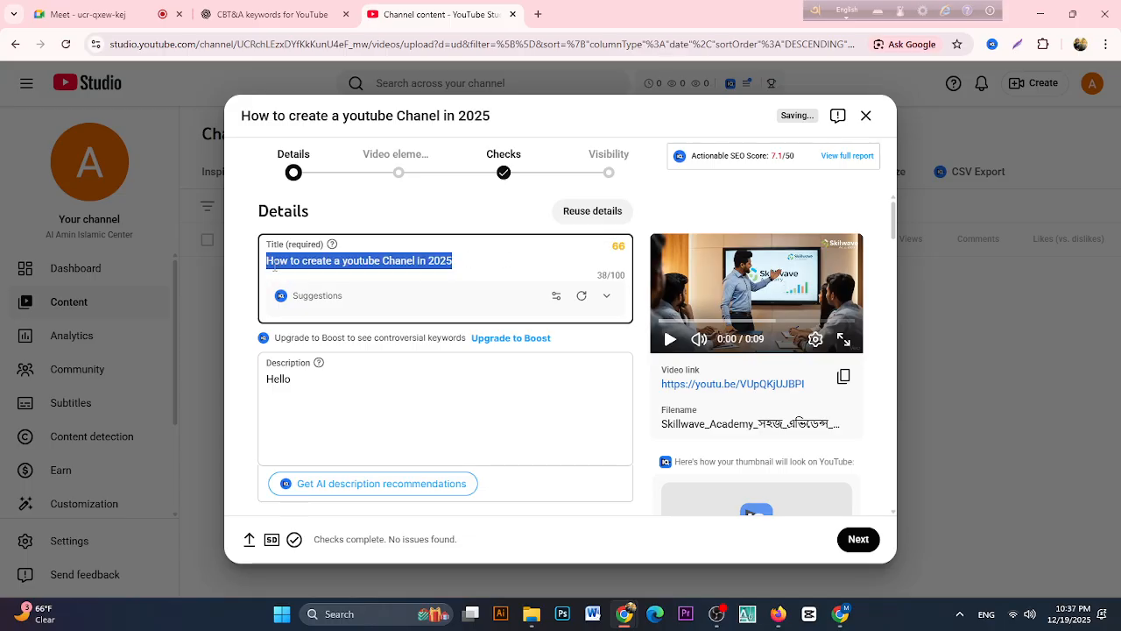
key(ctrl+c)
click(339, 380)
drag(339, 380, 258, 383)
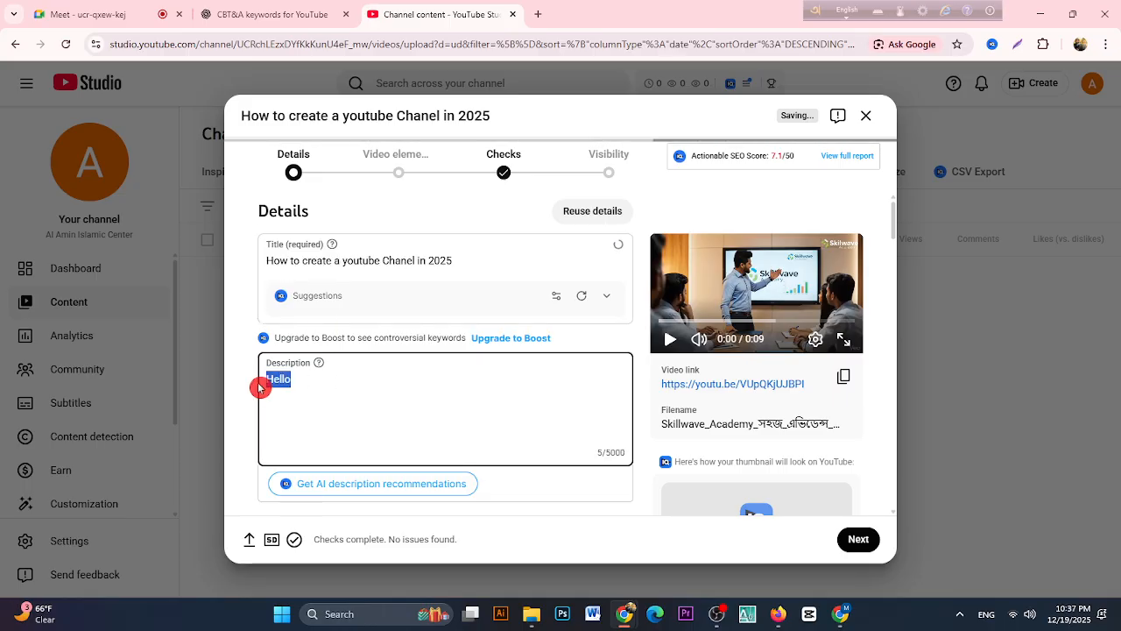
key(ctrl+v)
- Add the title as a tag, then return to the title field at the top
scroll(438, 392, down, 2)
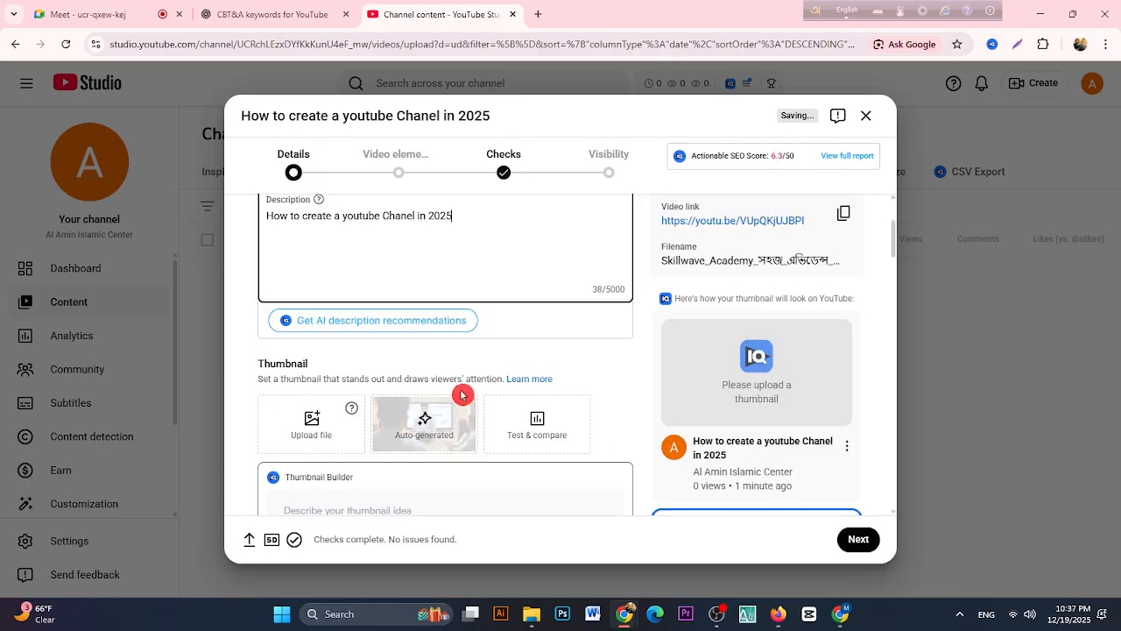
scroll(461, 395, down, 10)
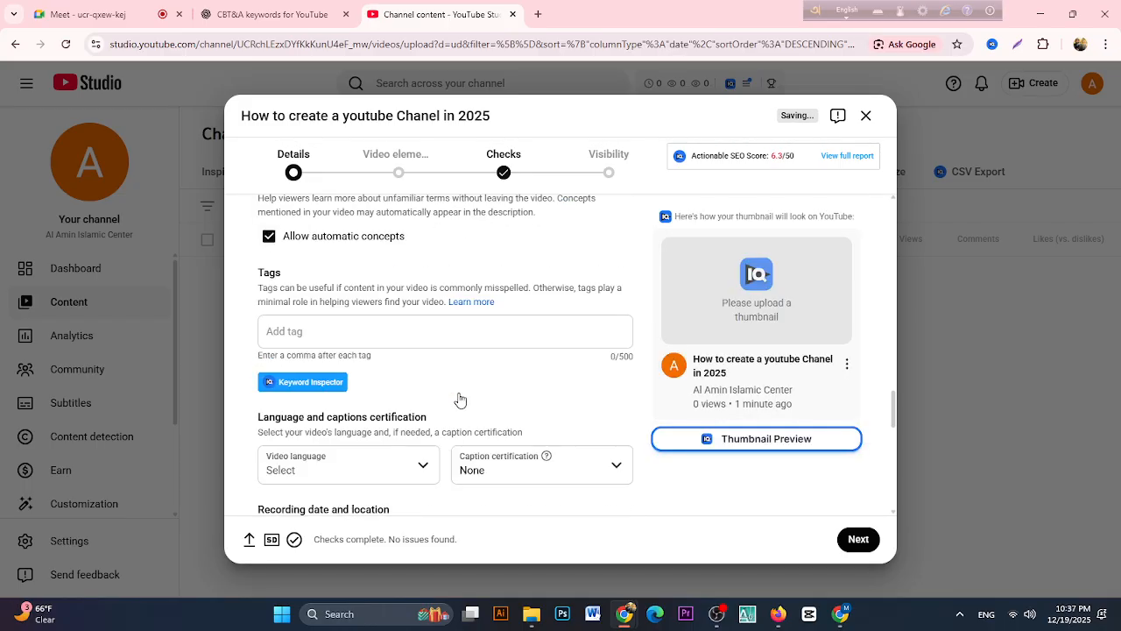
click(348, 333)
key(ctrl+v)
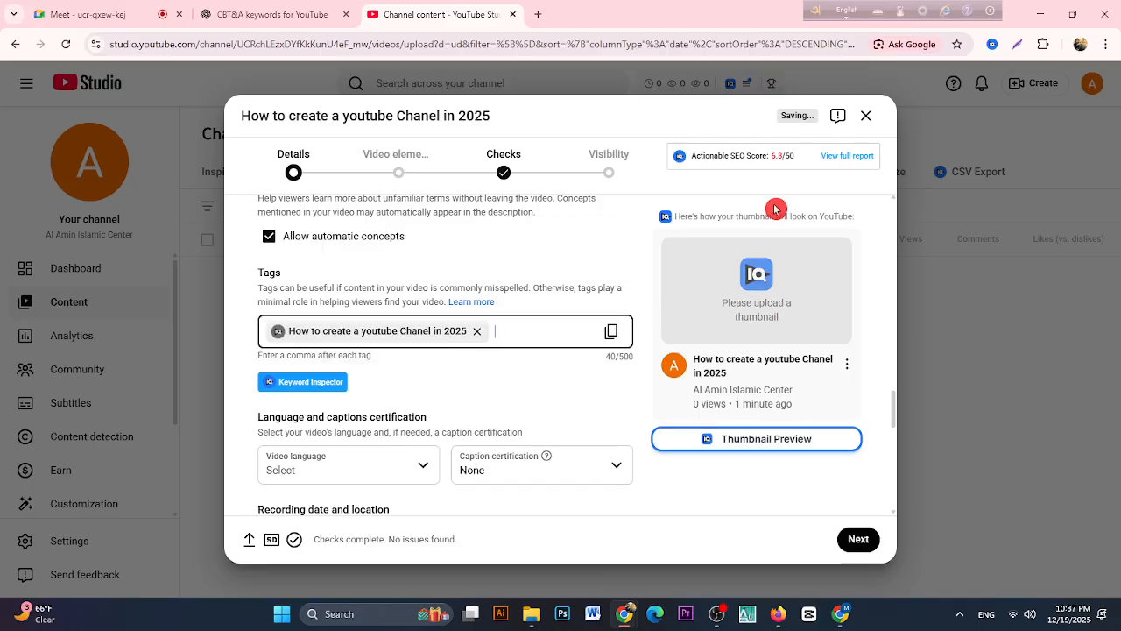
scroll(530, 359, up, 12)
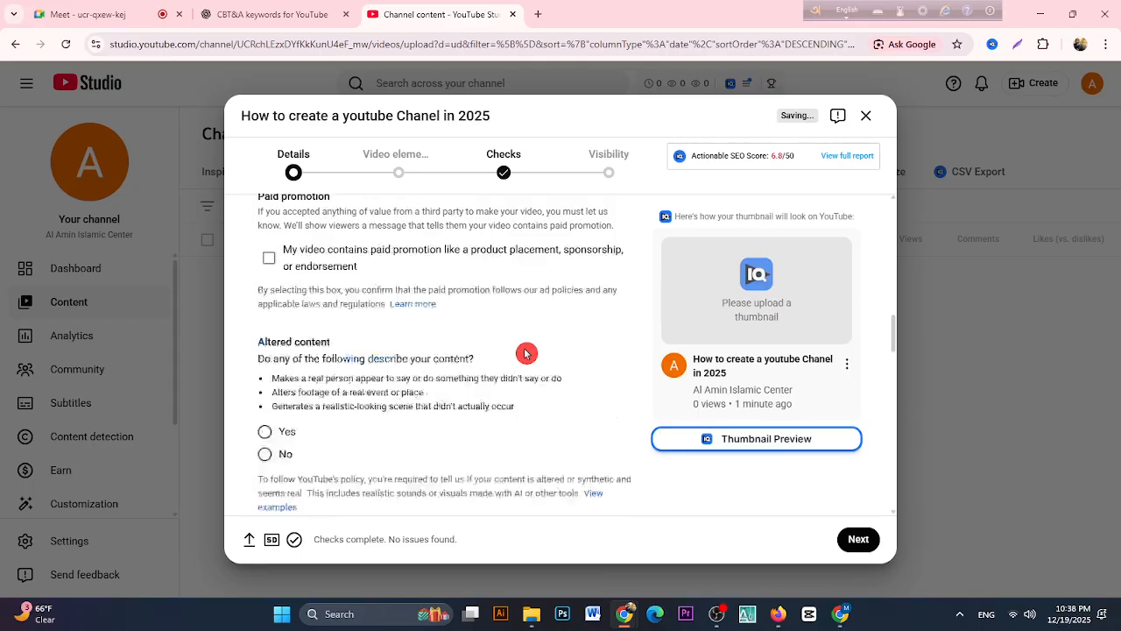
scroll(526, 353, up, 3)
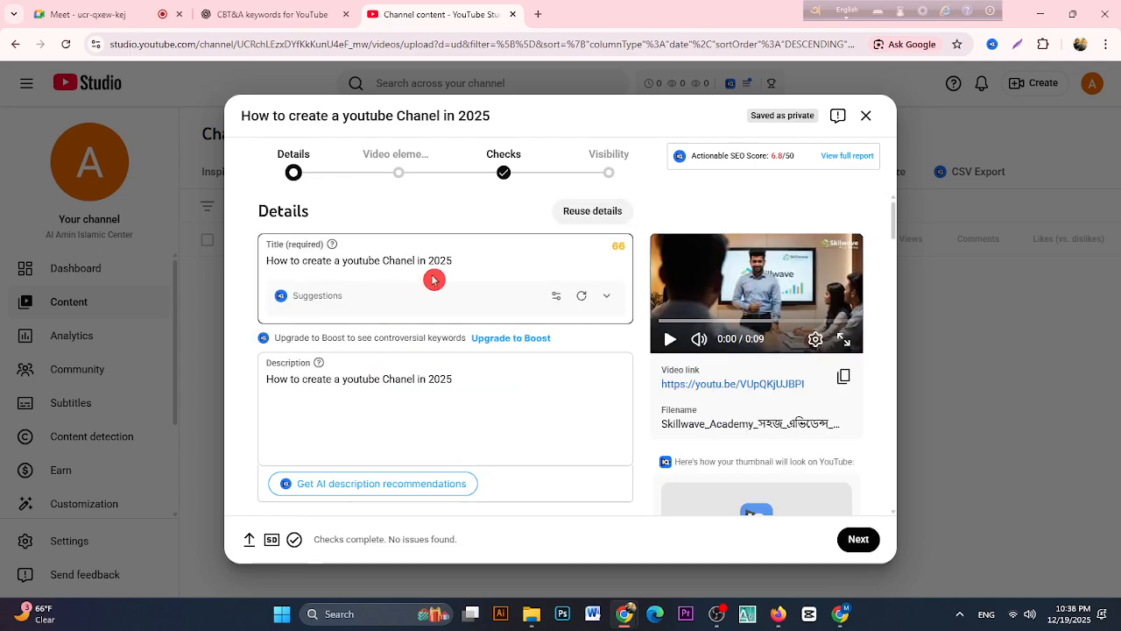
click(469, 262)
- In a new ChatGPT chat, paste the video title and request an SEO-friendly description
click(320, 14)
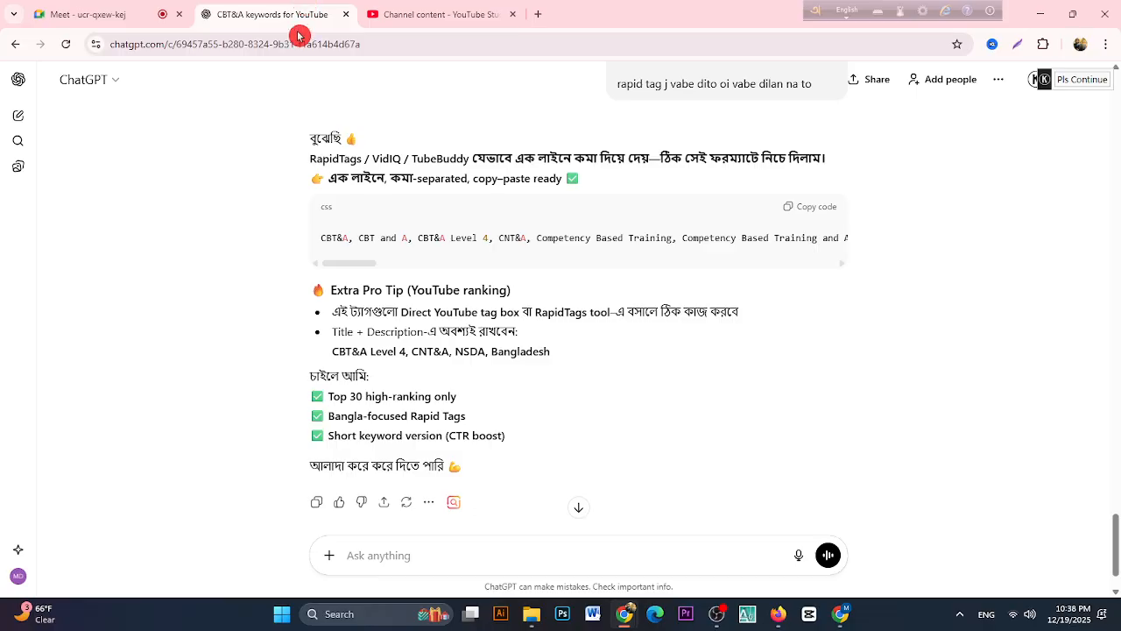
click(18, 123)
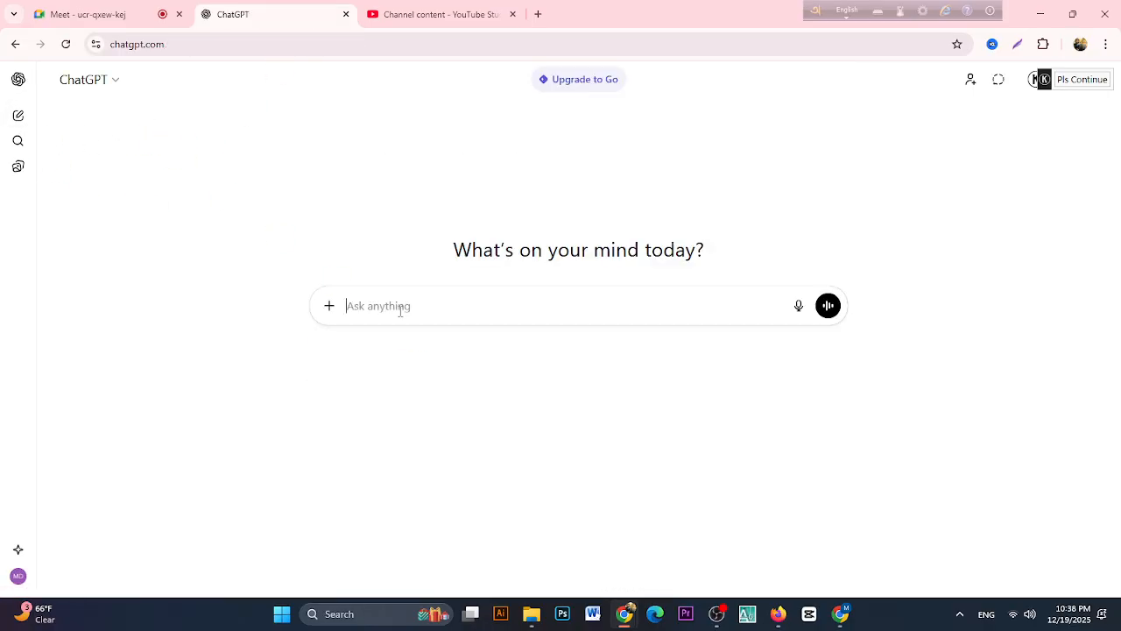
key(ctrl+v)
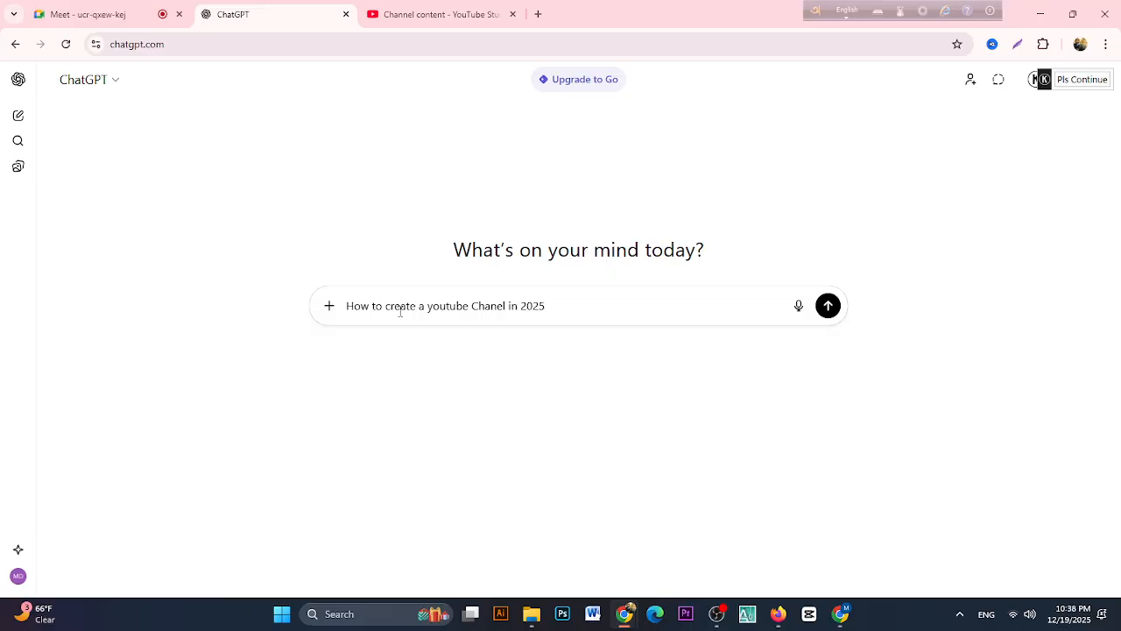
key(shift+Return)
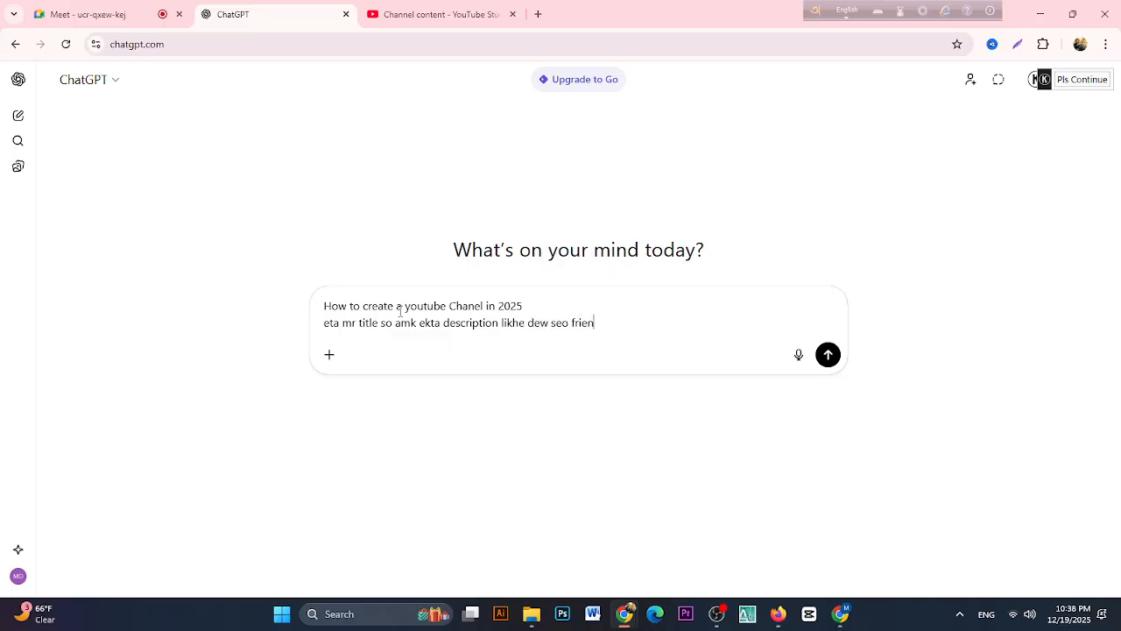
key(Return)
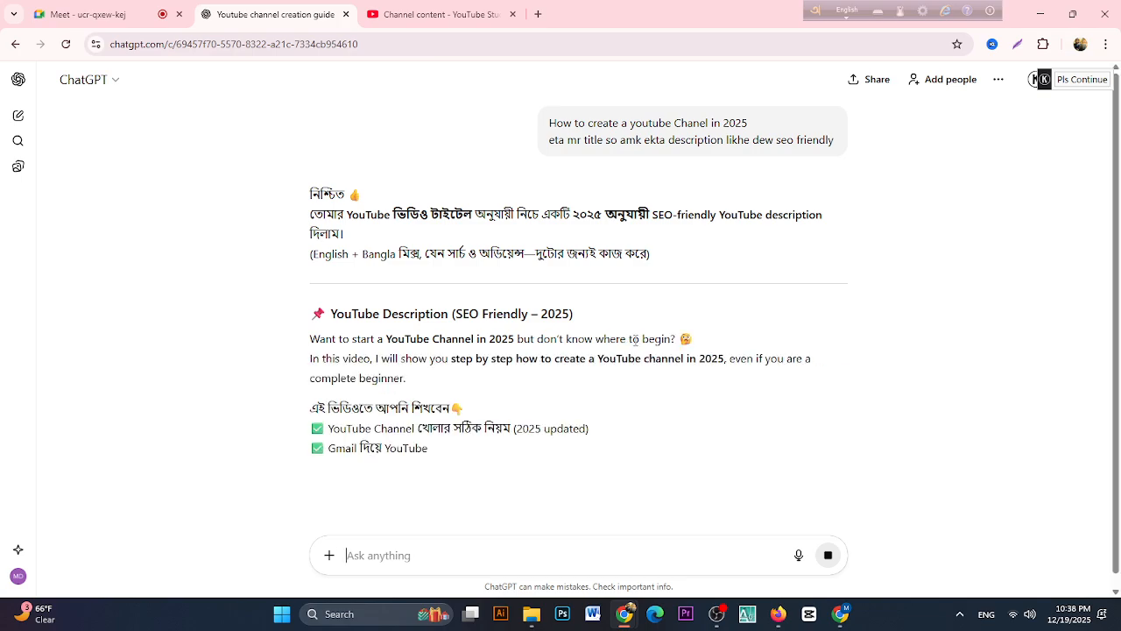
- Ask ChatGPT with 'in enlgsih' to rewrite the description in English
drag(333, 298, 610, 426)
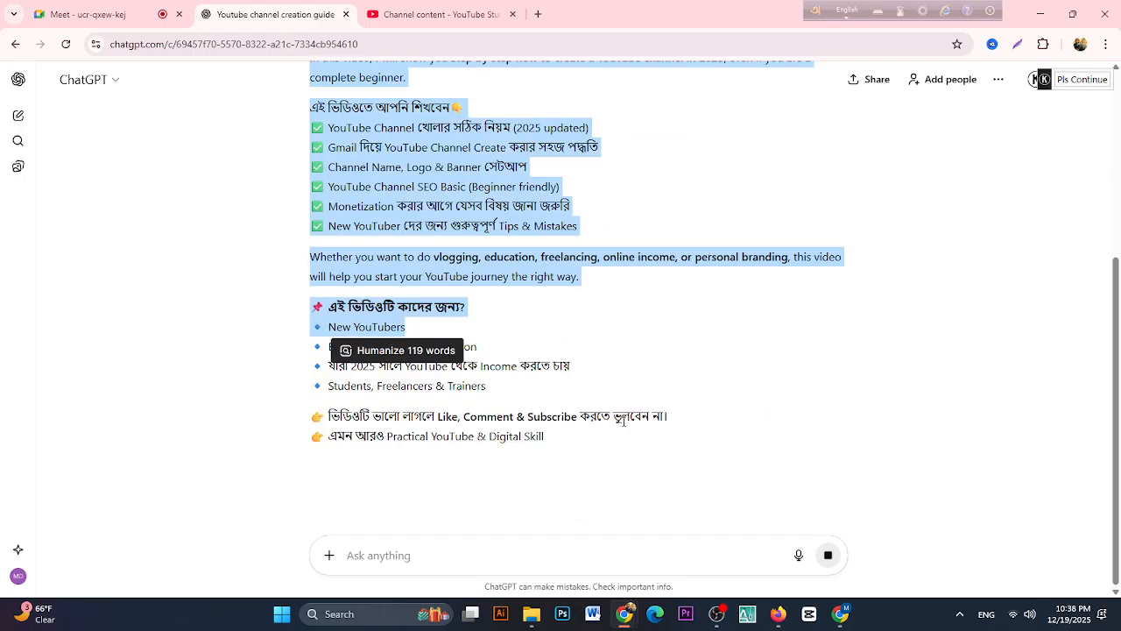
click(477, 464)
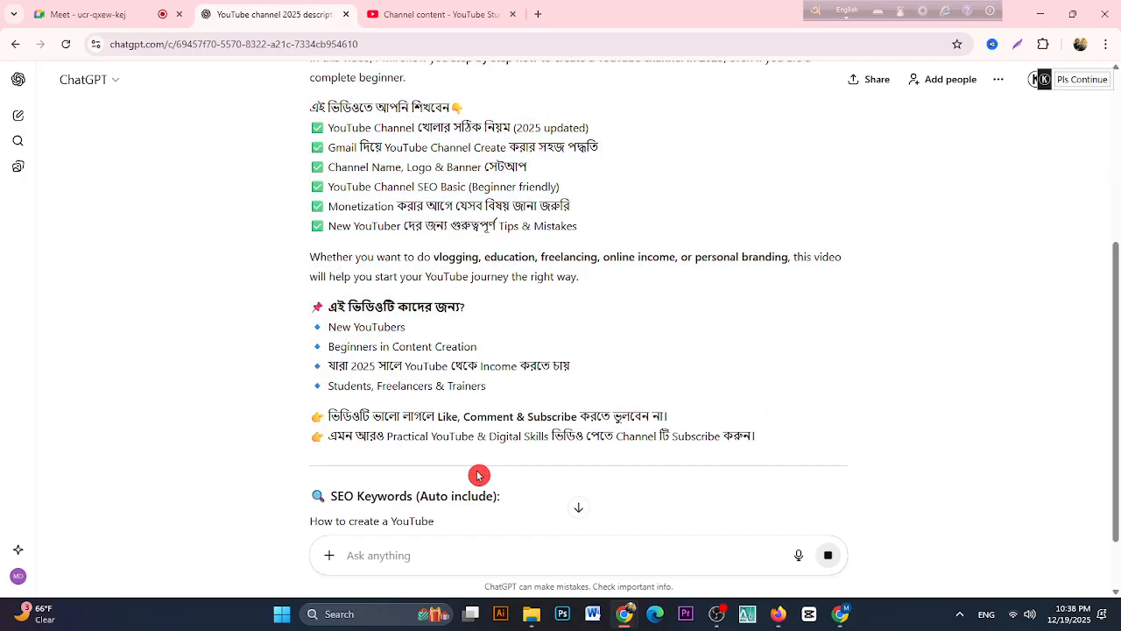
click(489, 554)
text(in enlg)
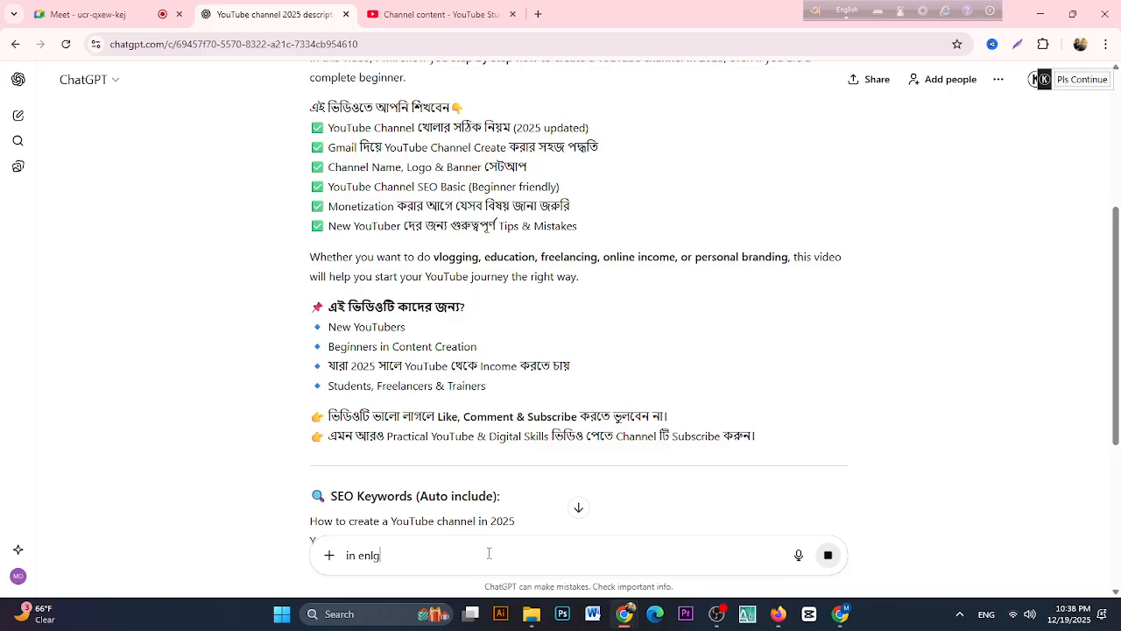
text(sih)
key(Return)
- Select and copy the English description, then go back to YouTube Studio
click(526, 537)
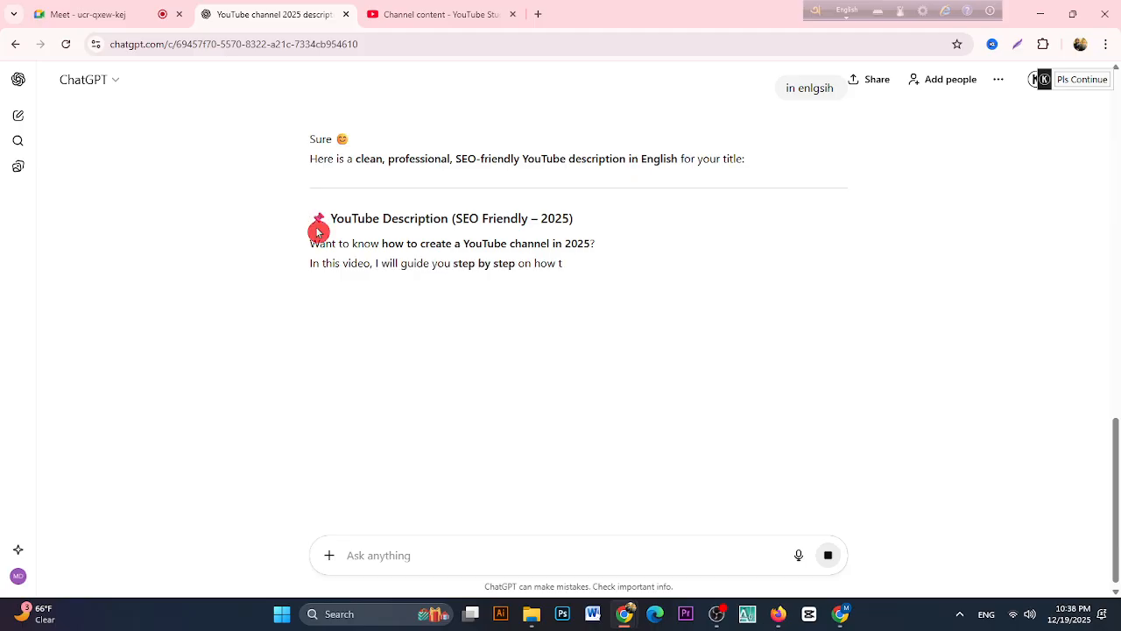
drag(331, 219, 453, 366)
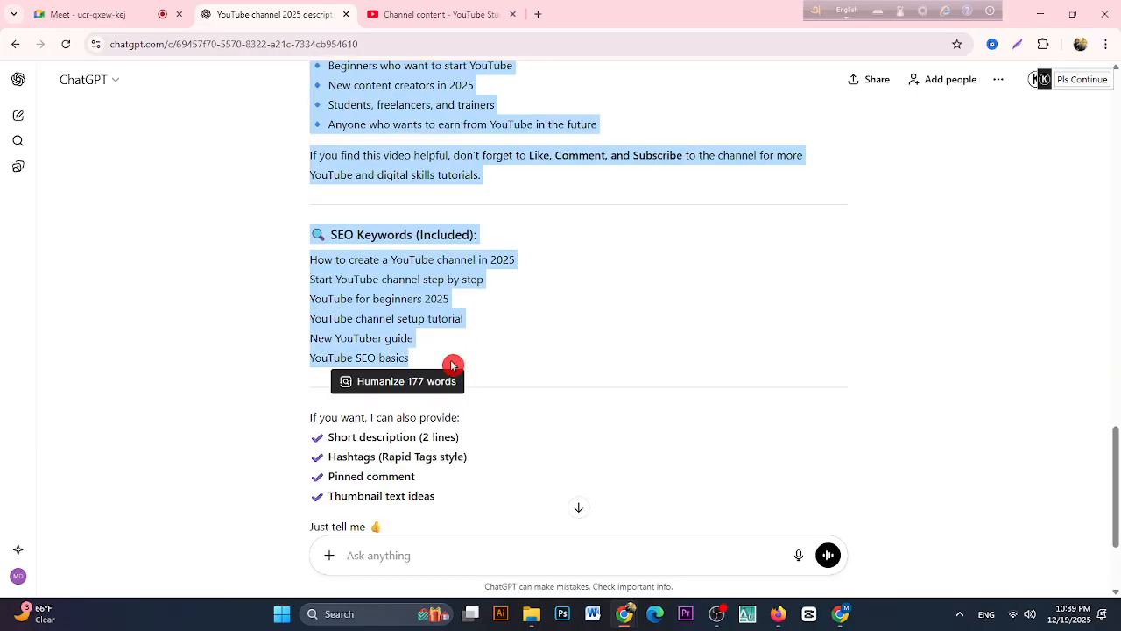
click(434, 14)
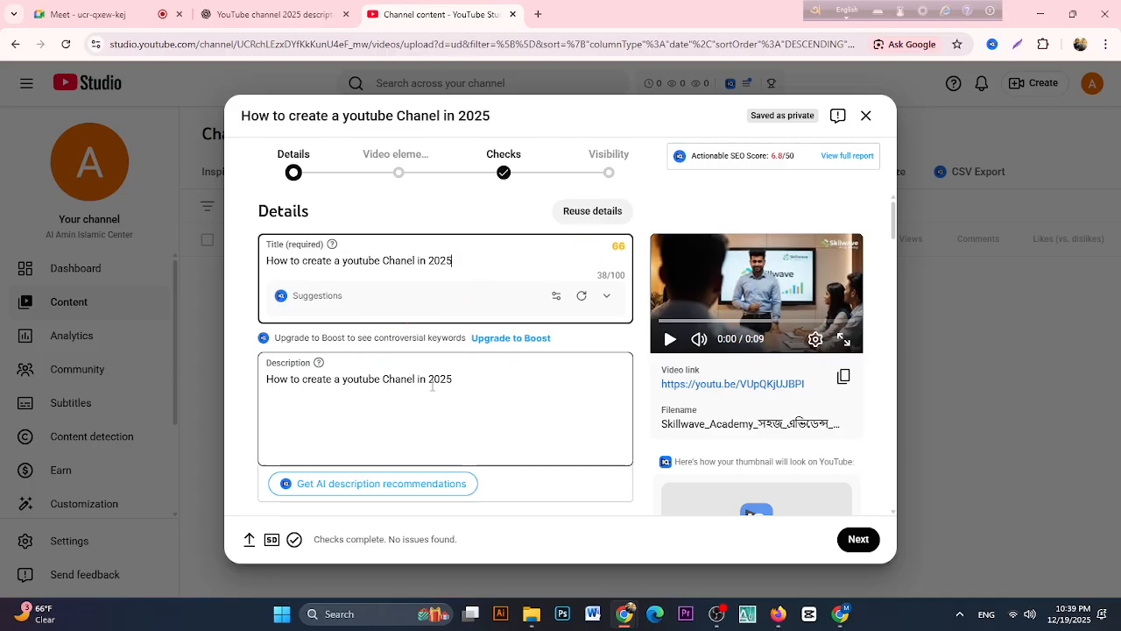
- Paste the English SEO description into the Description after the existing title line
click(462, 387)
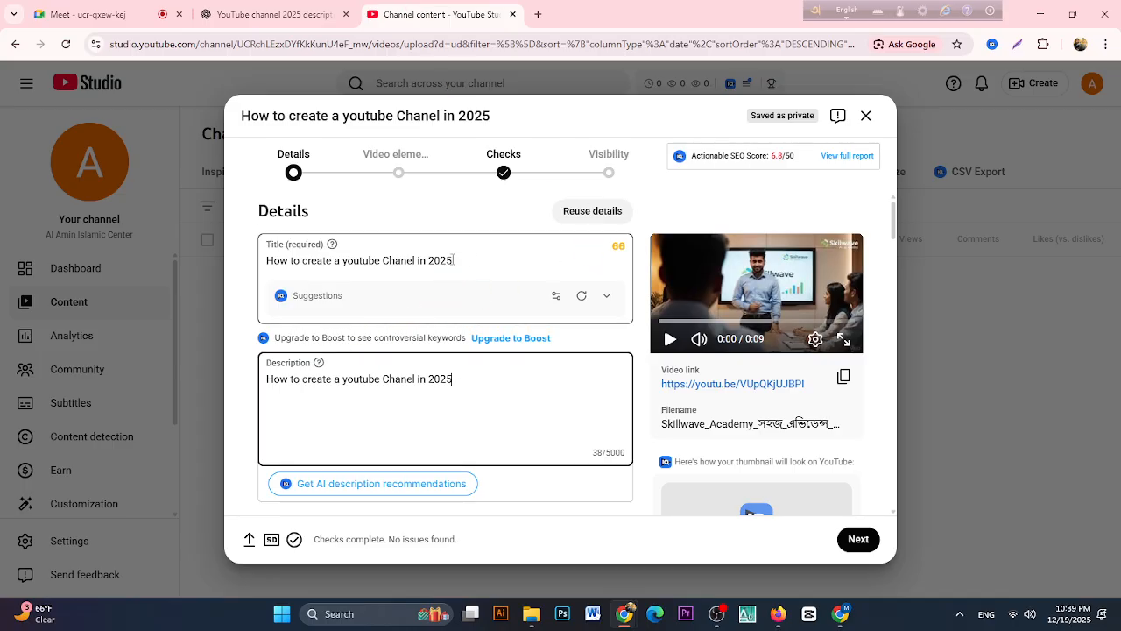
drag(465, 255, 239, 261)
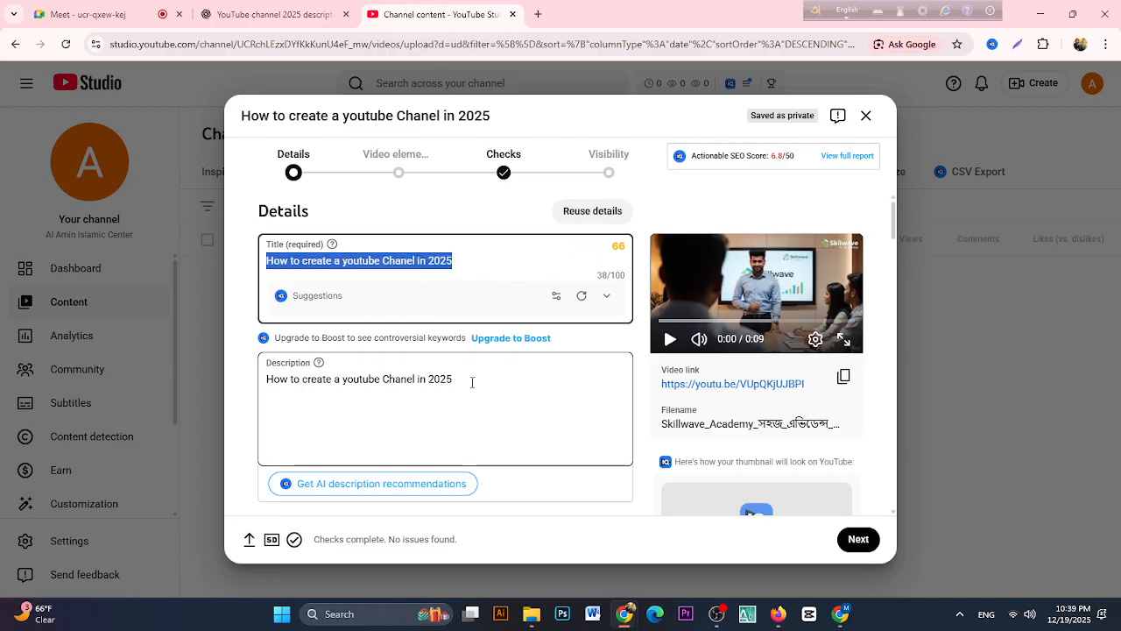
drag(471, 383, 266, 387)
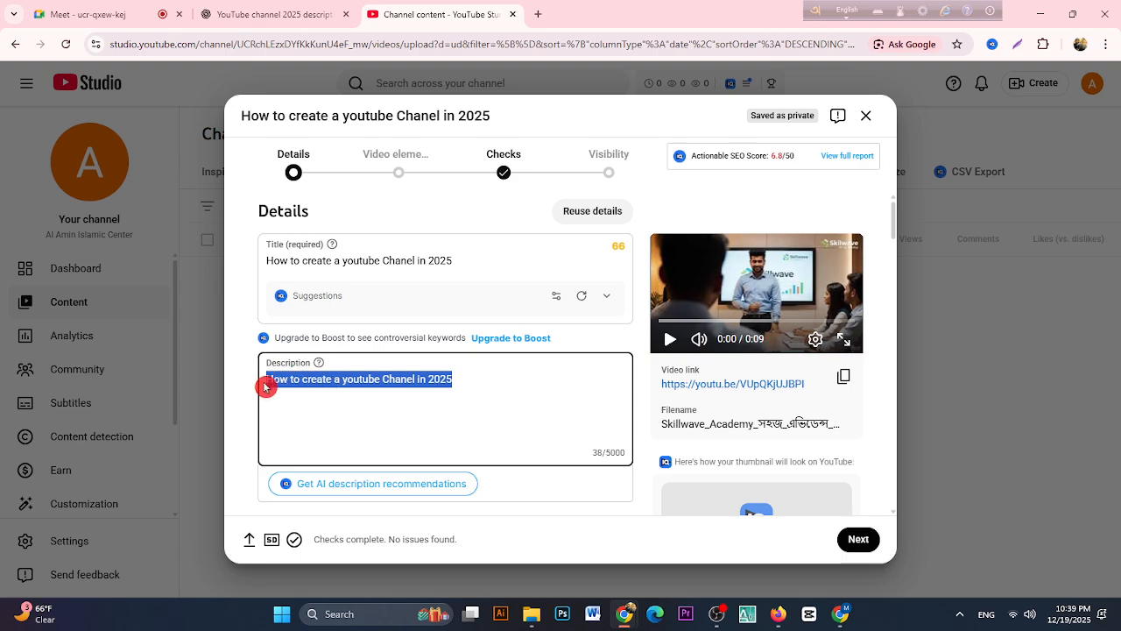
click(454, 380)
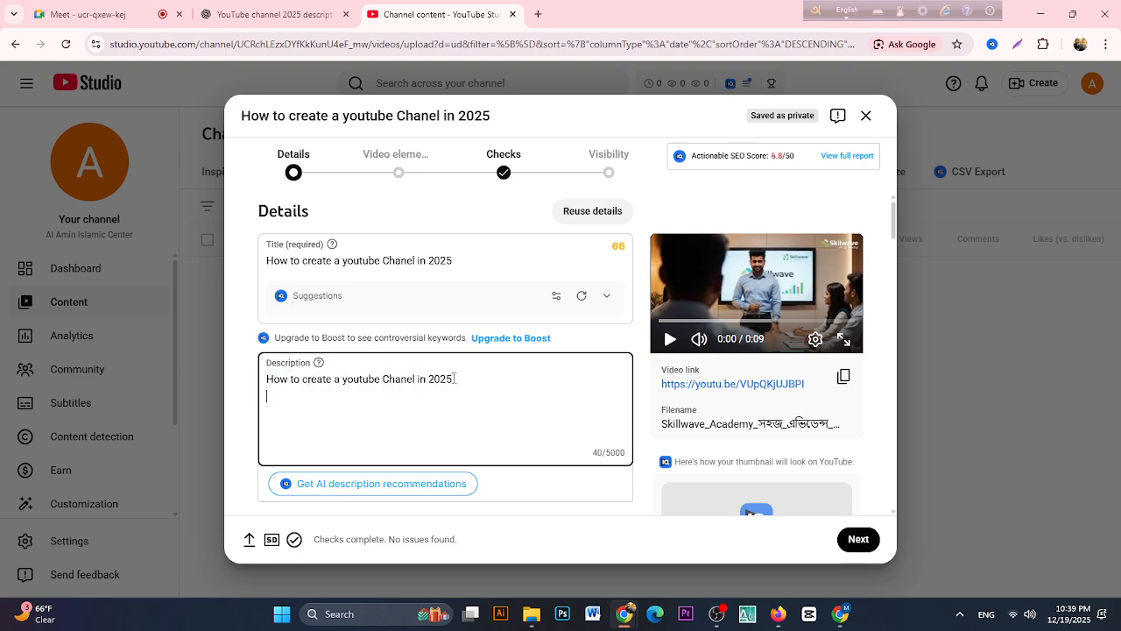
key(ctrl+v)
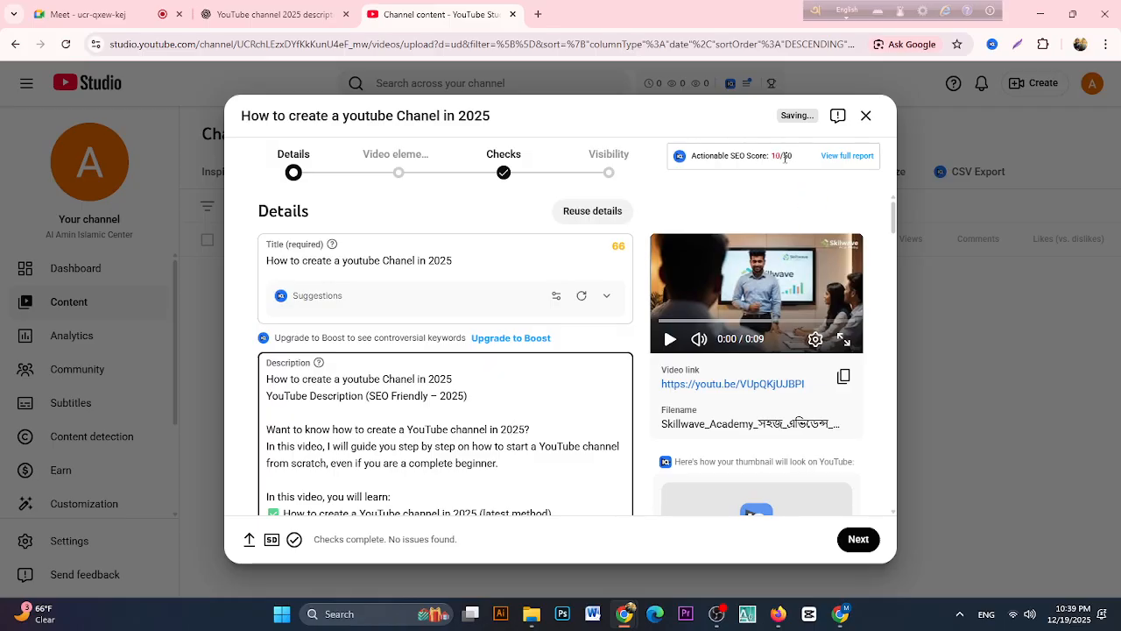
scroll(499, 399, down, 10)
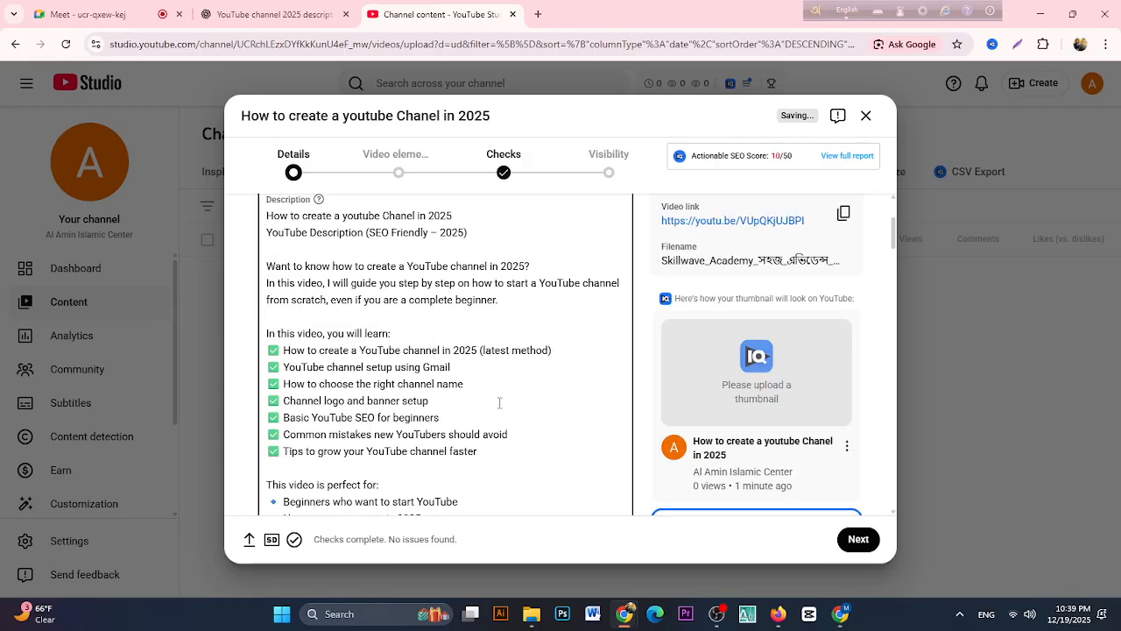
scroll(499, 408, up, 2)
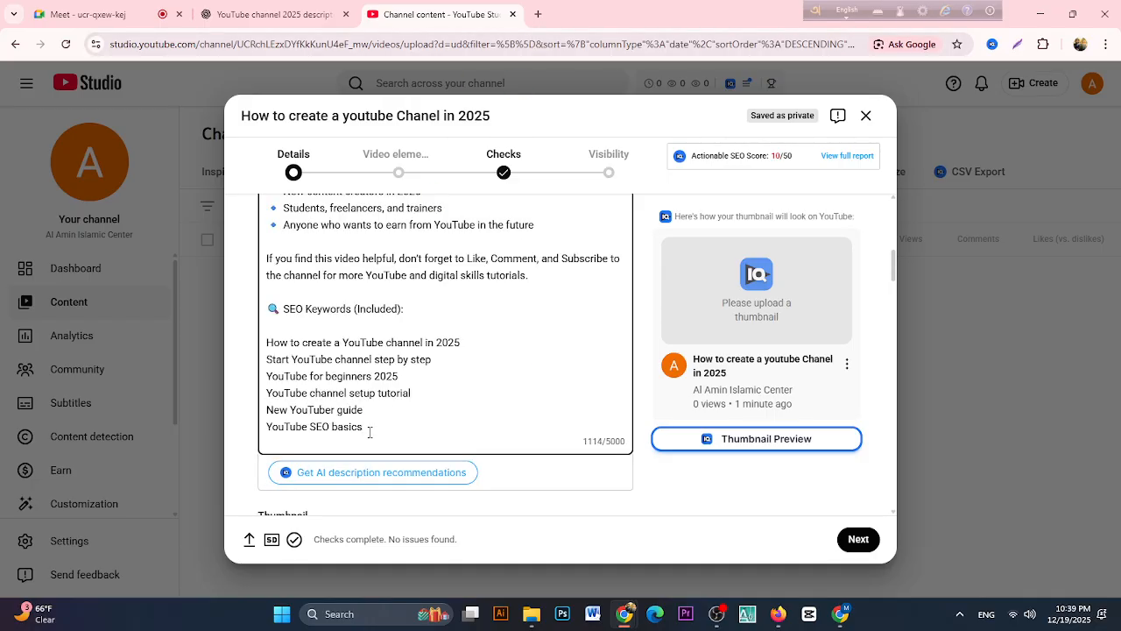
click(298, 13)
click(425, 536)
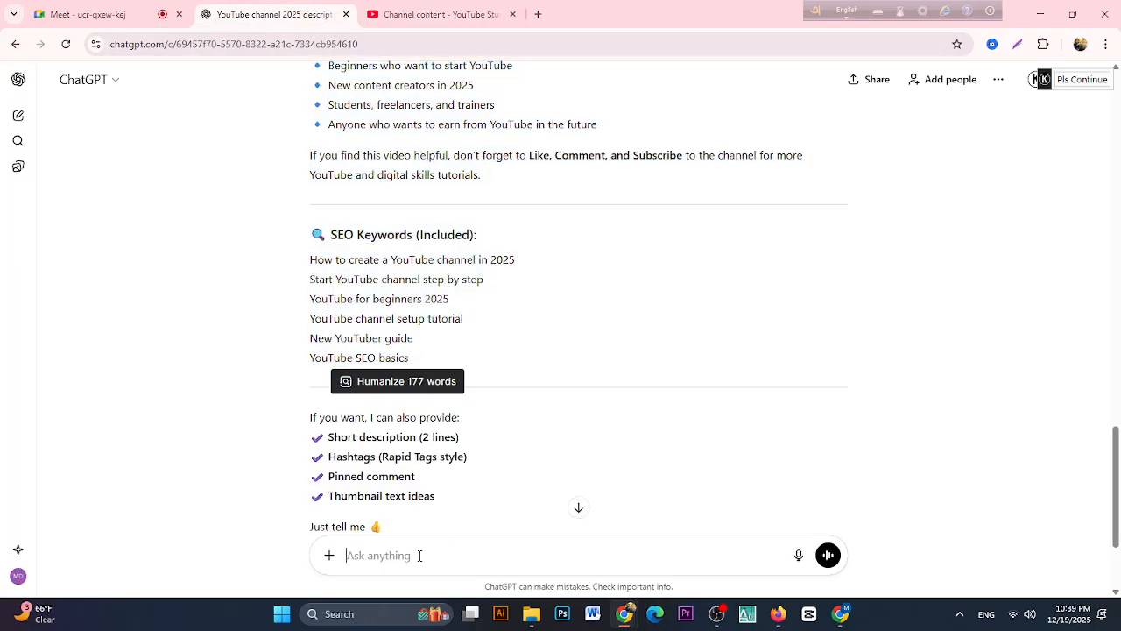
- Request hashtags from ChatGPT, retry after the error, and start a new browser tab
text(hastag dew)
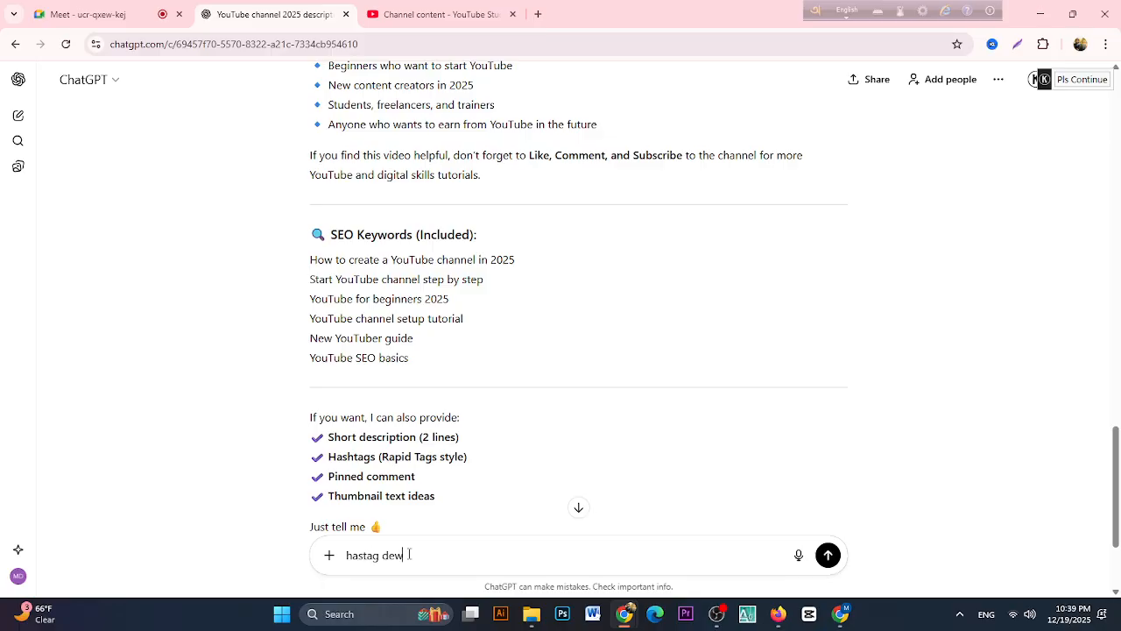
key(Return)
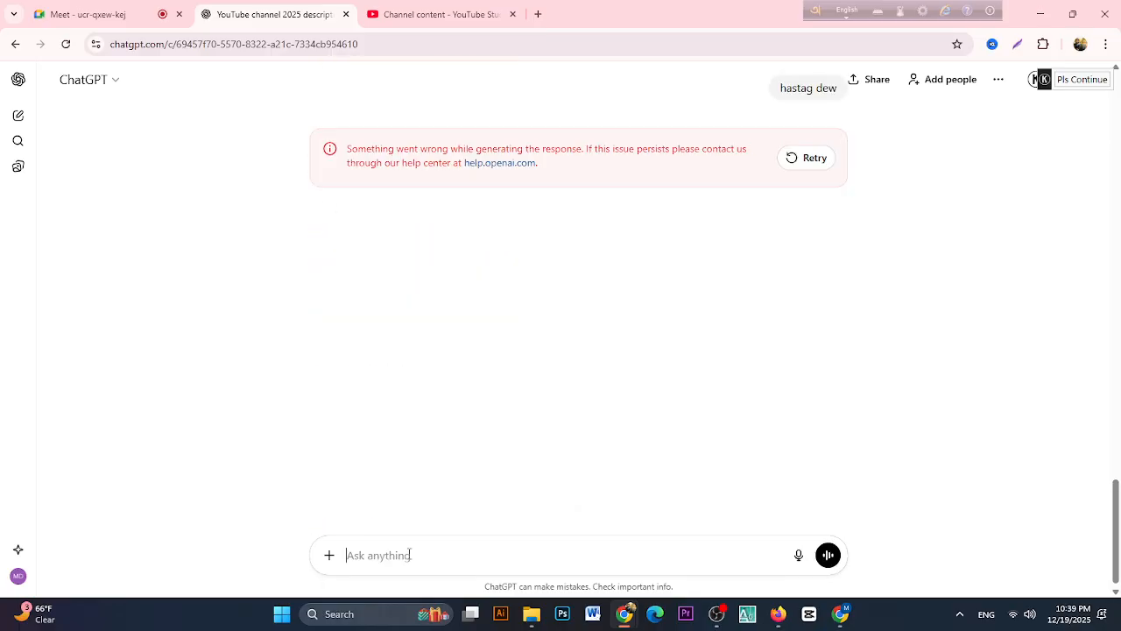
click(799, 163)
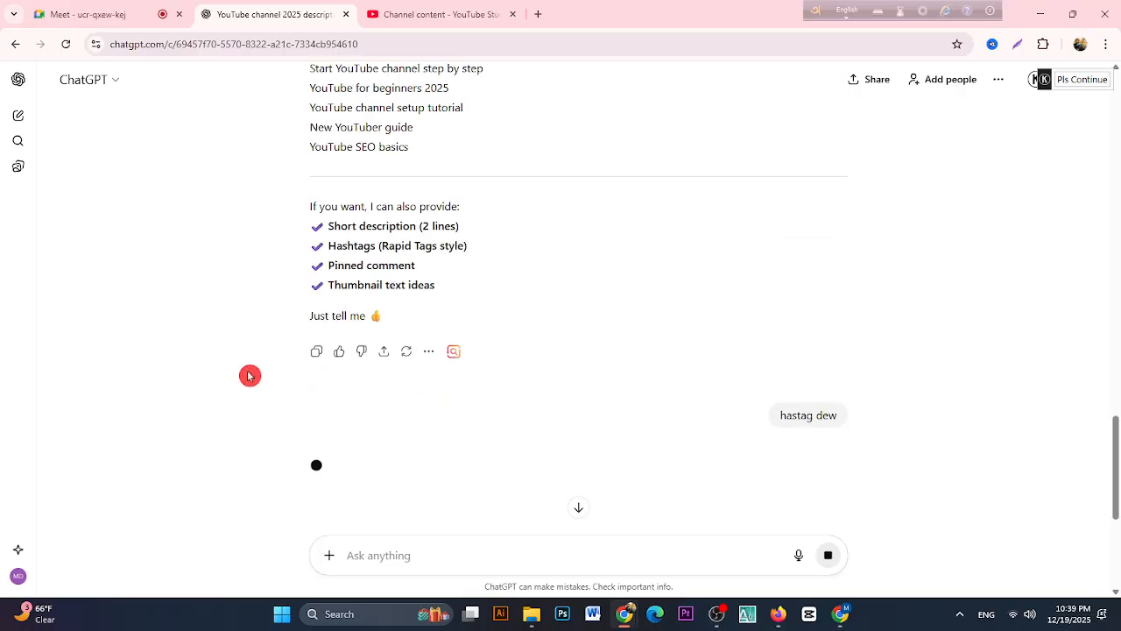
click(442, 15)
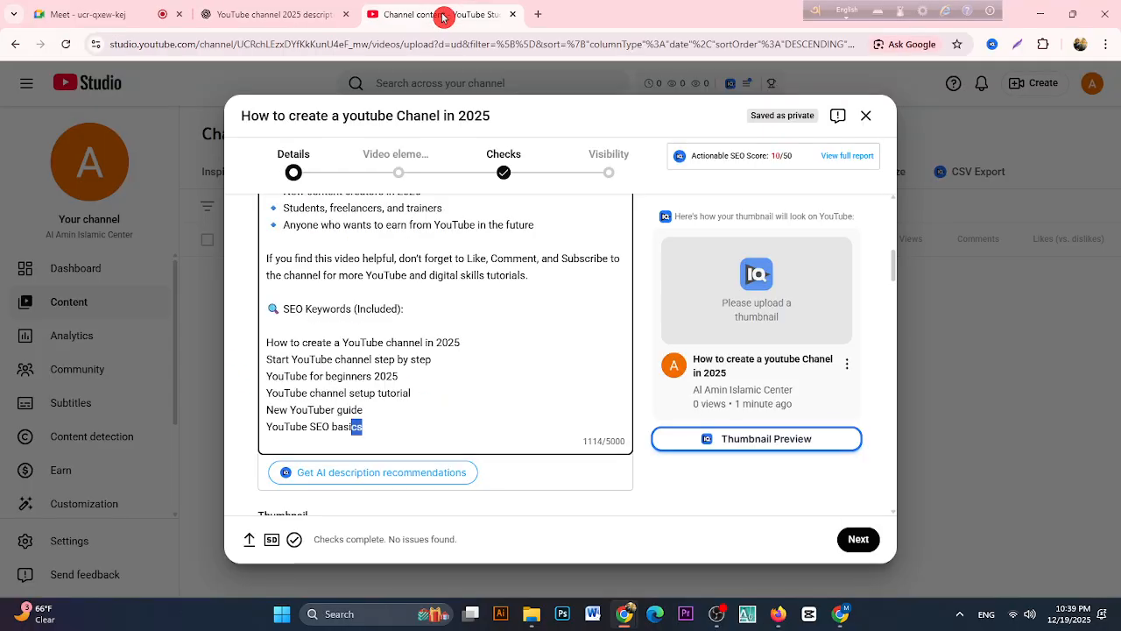
click(537, 21)
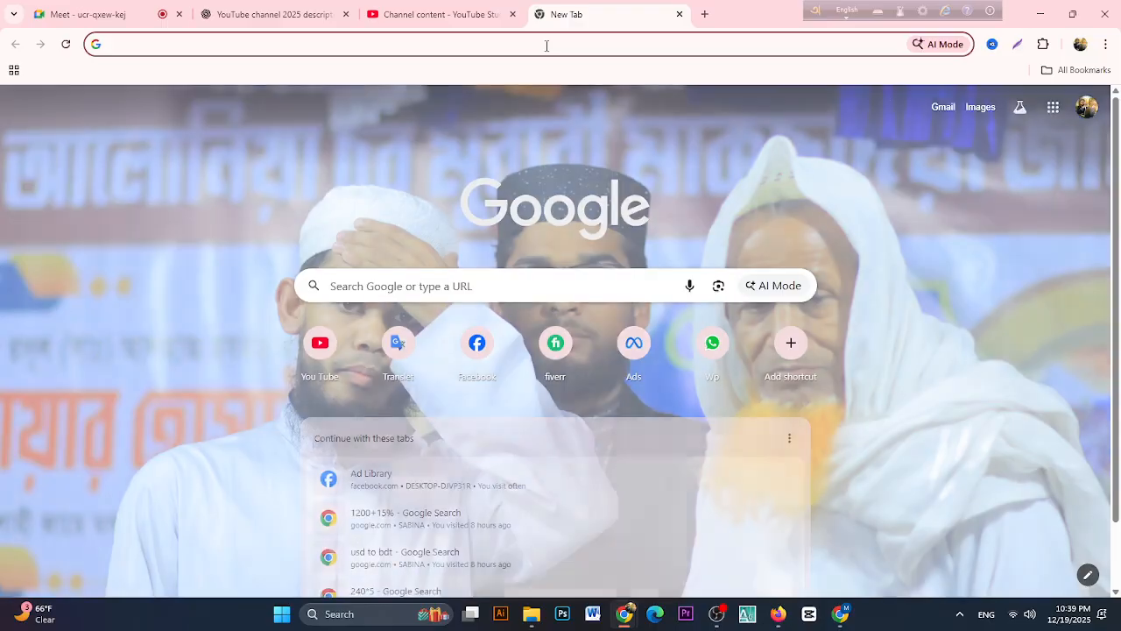
- Search Google for 'rapid tag generator' and open the Rapidtags YouTube tag generator
click(546, 43)
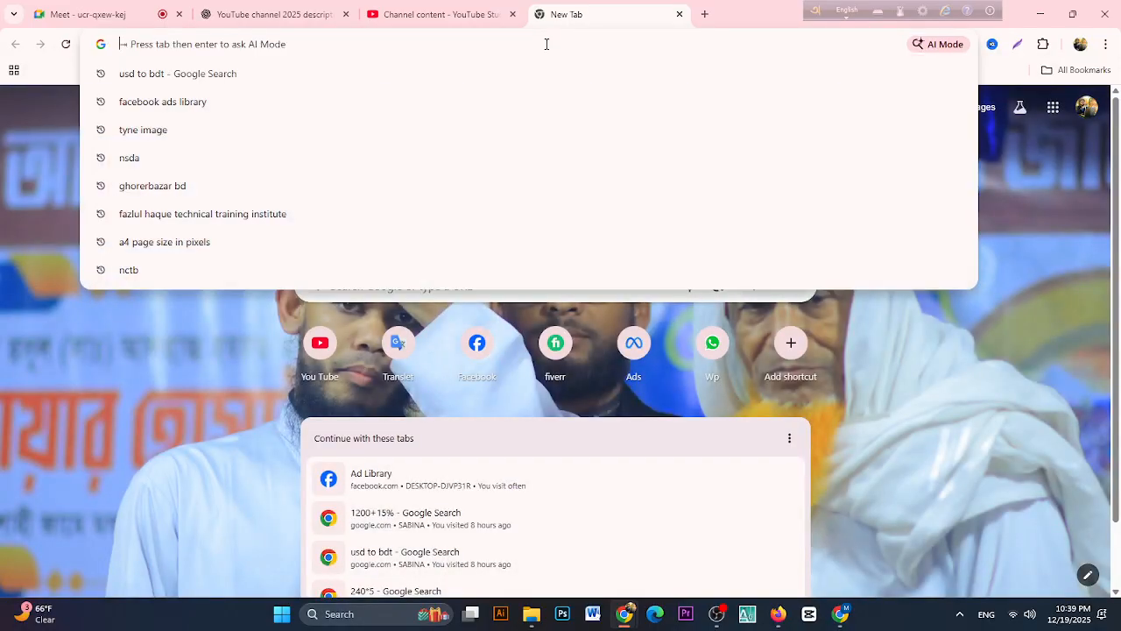
text(rapid)
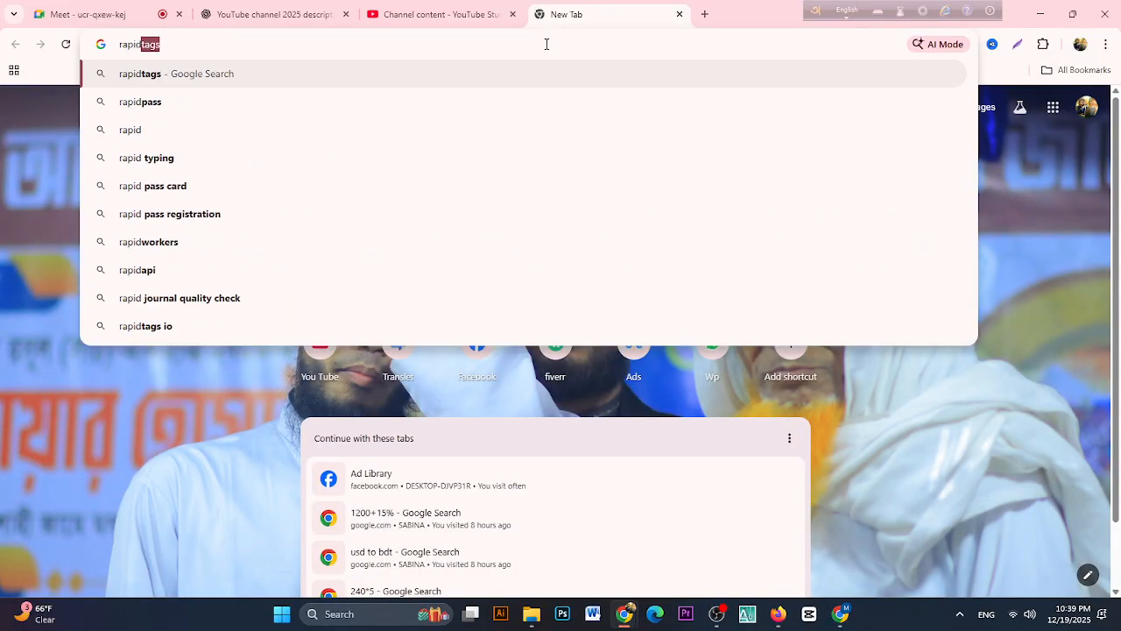
text( ta)
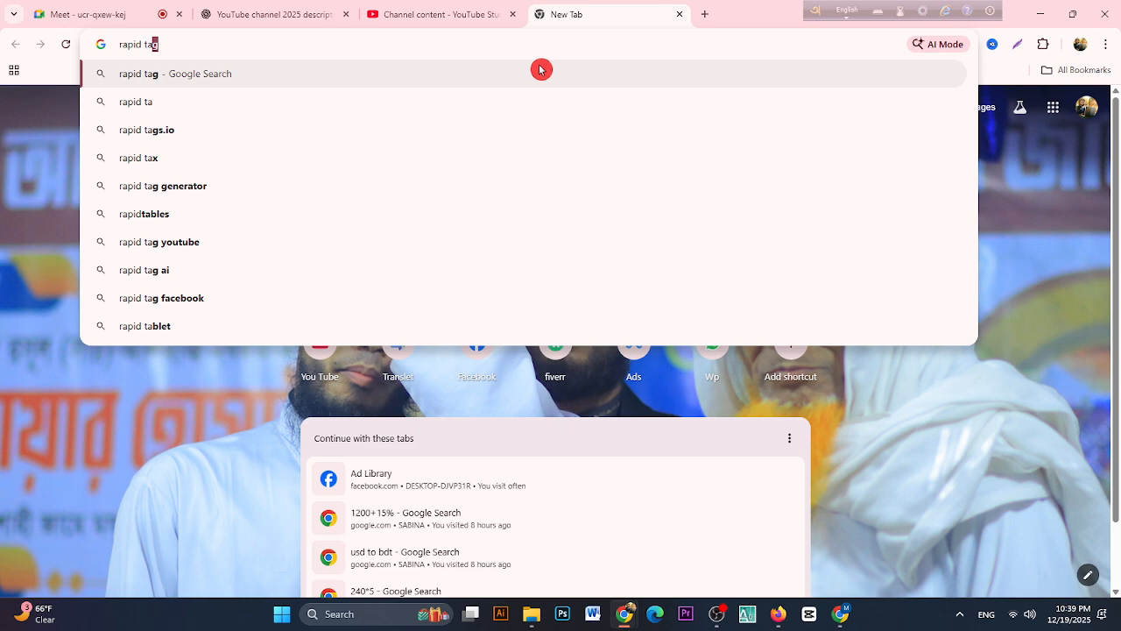
click(151, 187)
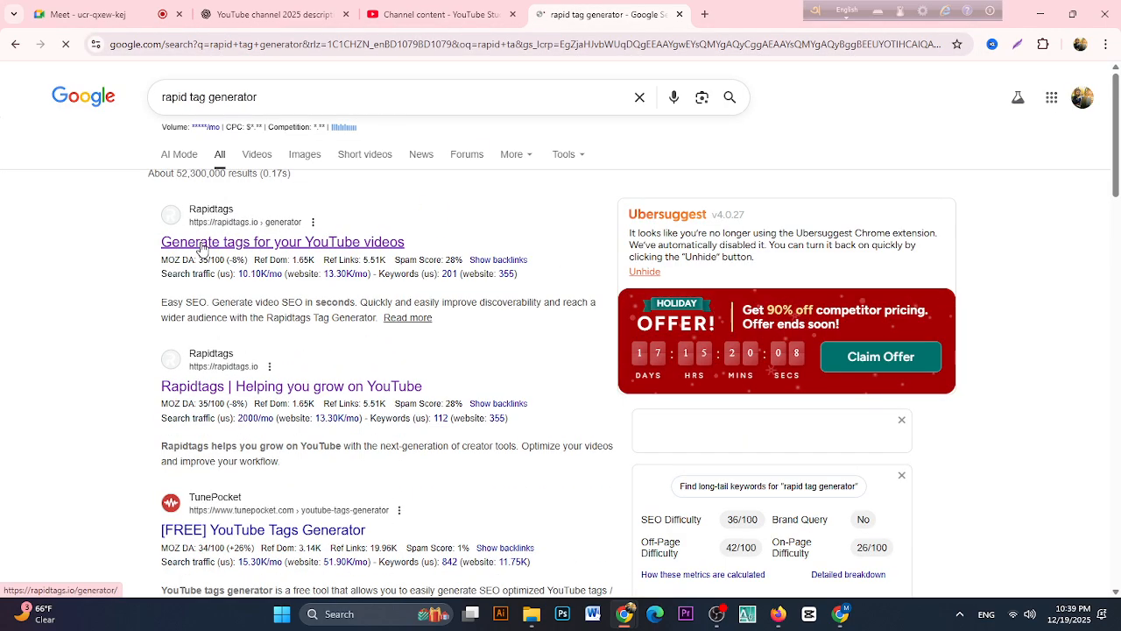
click(201, 248)
- Generate Rapidtags tags for 'How to create a youtube Chanel in 2025' and copy them
click(545, 302)
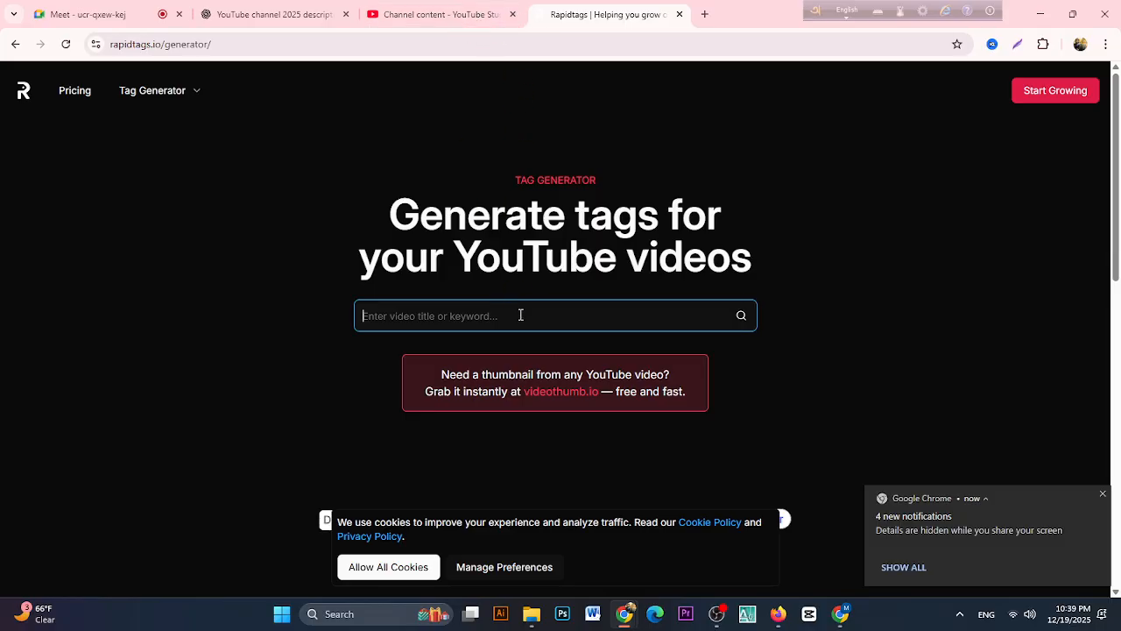
key(super+v)
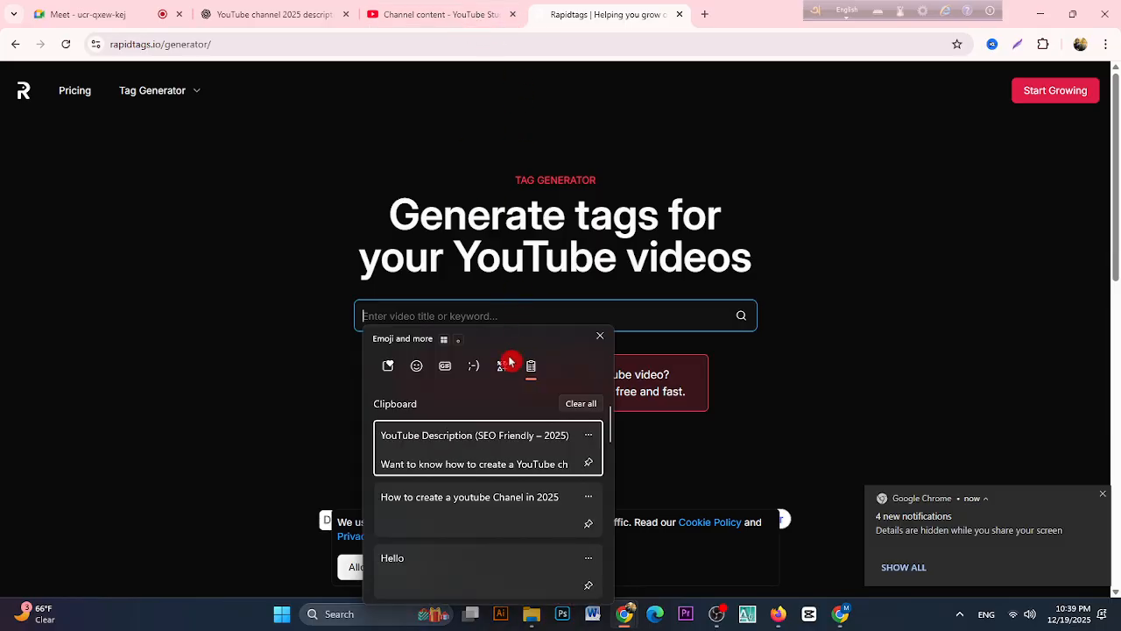
click(423, 508)
click(741, 320)
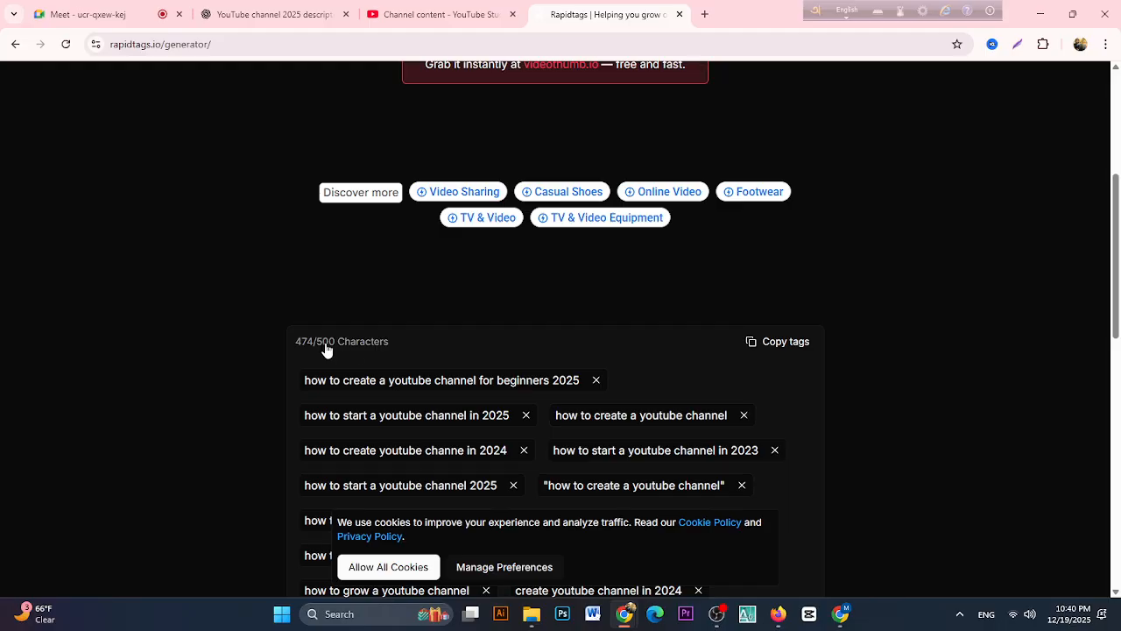
scroll(573, 370, down, 4)
scroll(661, 377, up, 2)
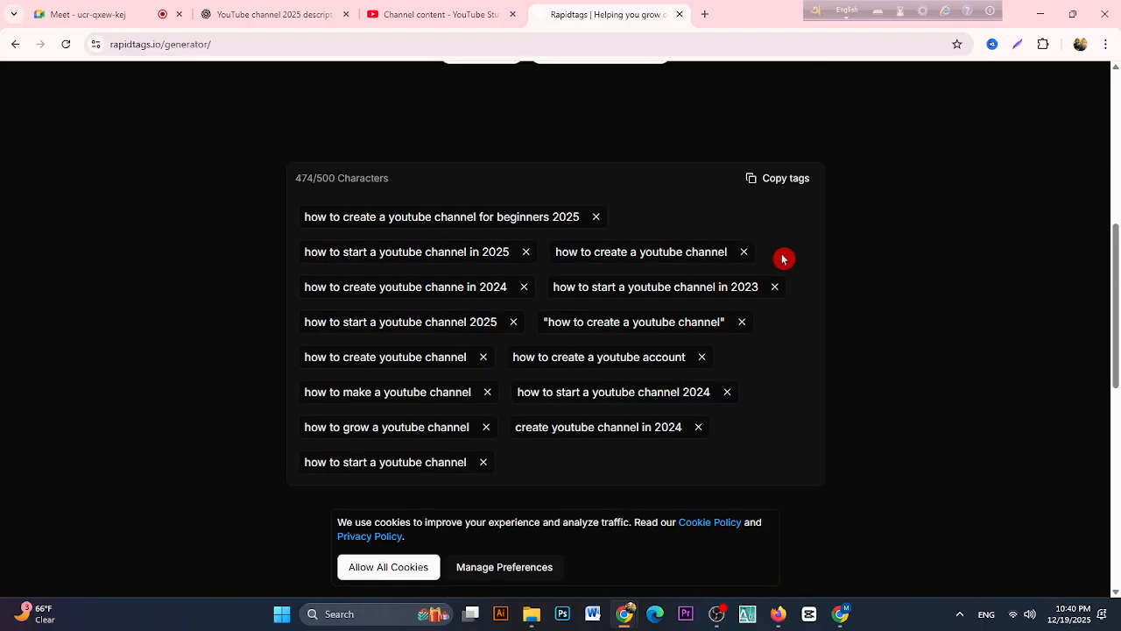
click(769, 179)
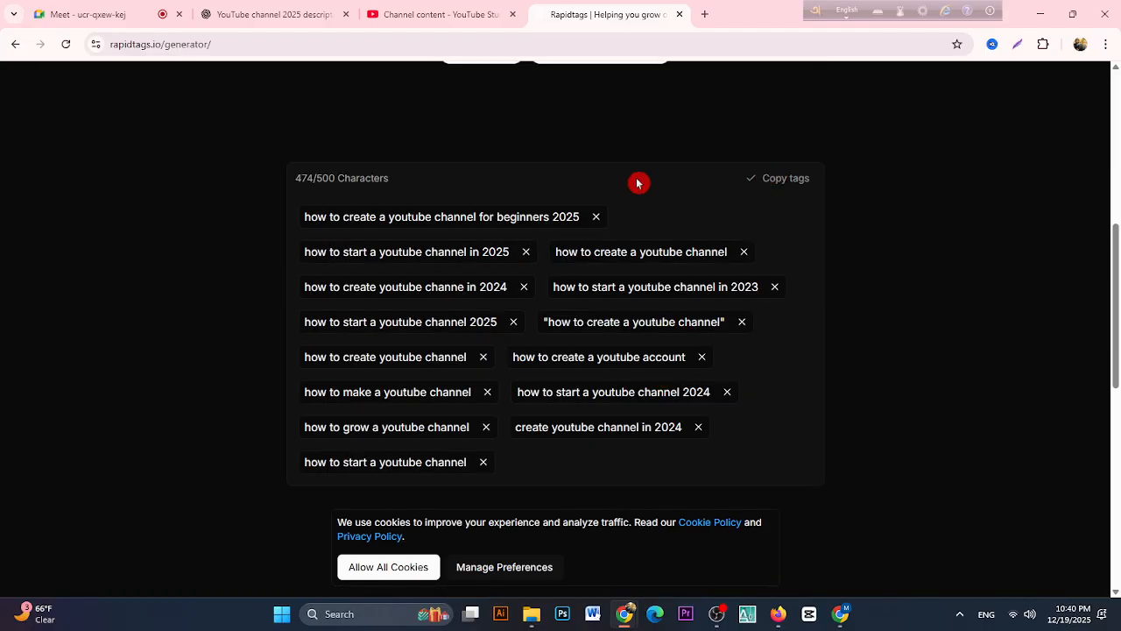
click(423, 19)
- Paste the copied Rapidtags list into the video's Tags after the existing tag
scroll(437, 325, down, 8)
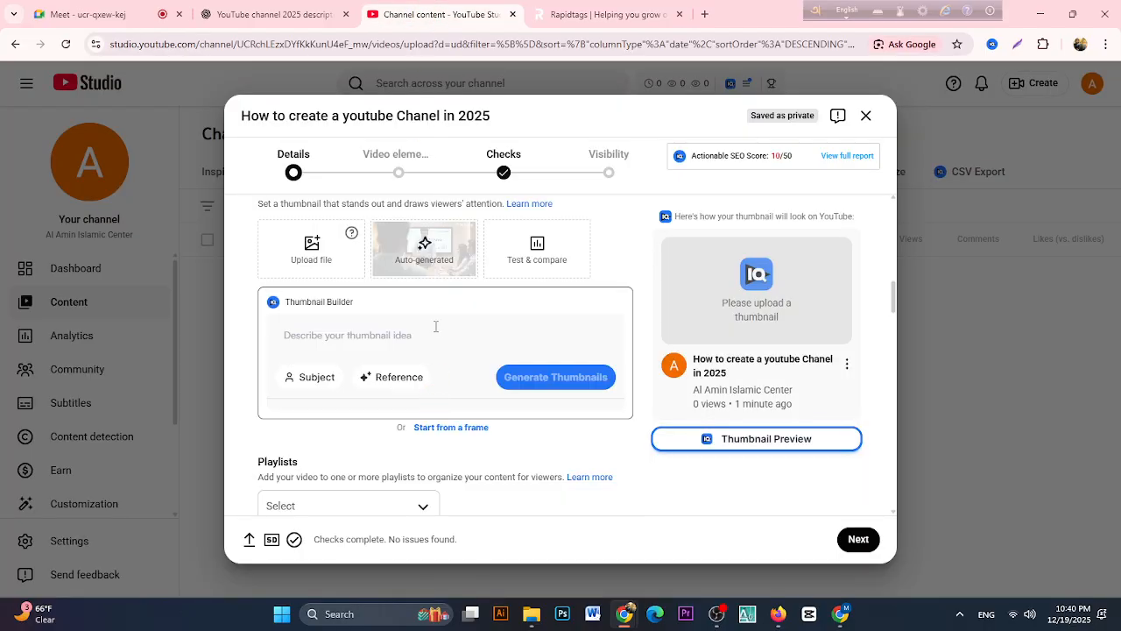
scroll(439, 319, down, 15)
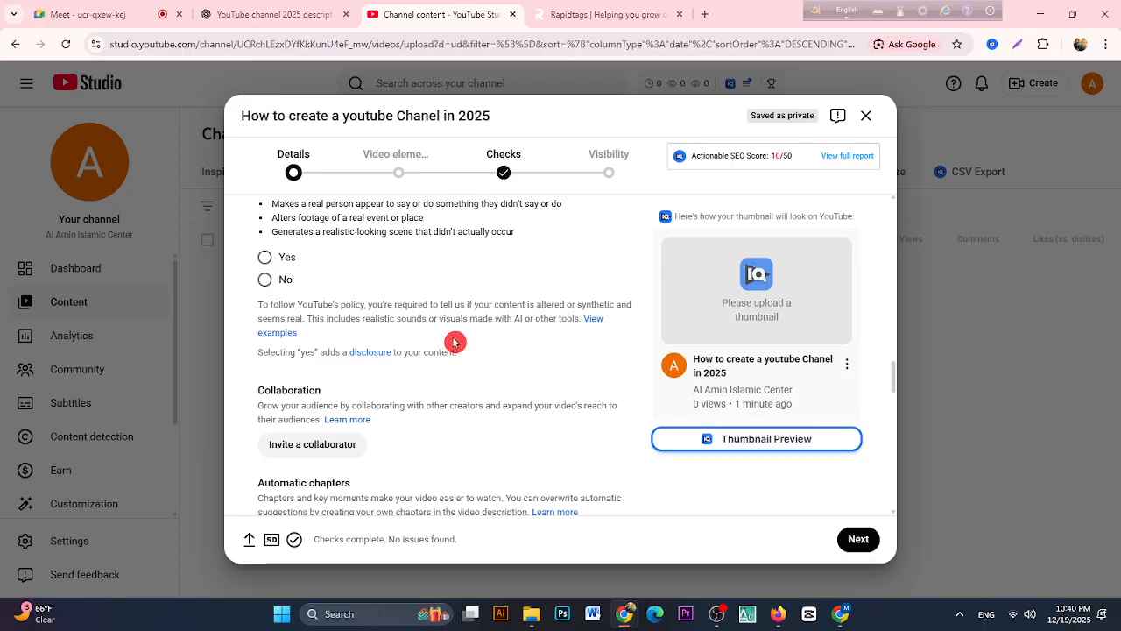
scroll(435, 308, up, 2)
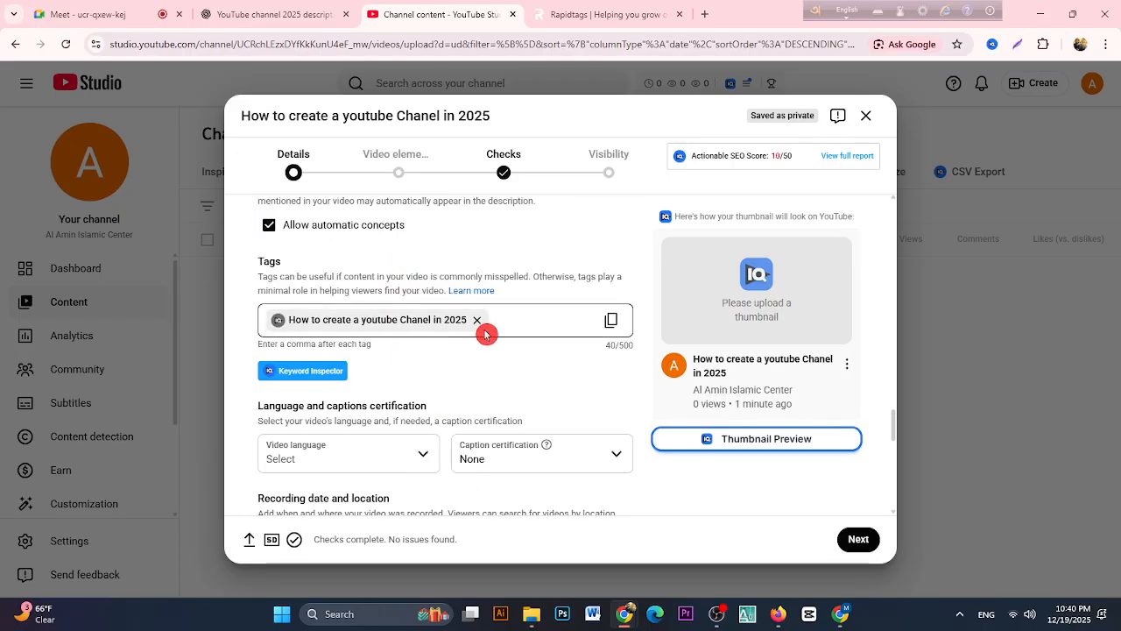
click(508, 319)
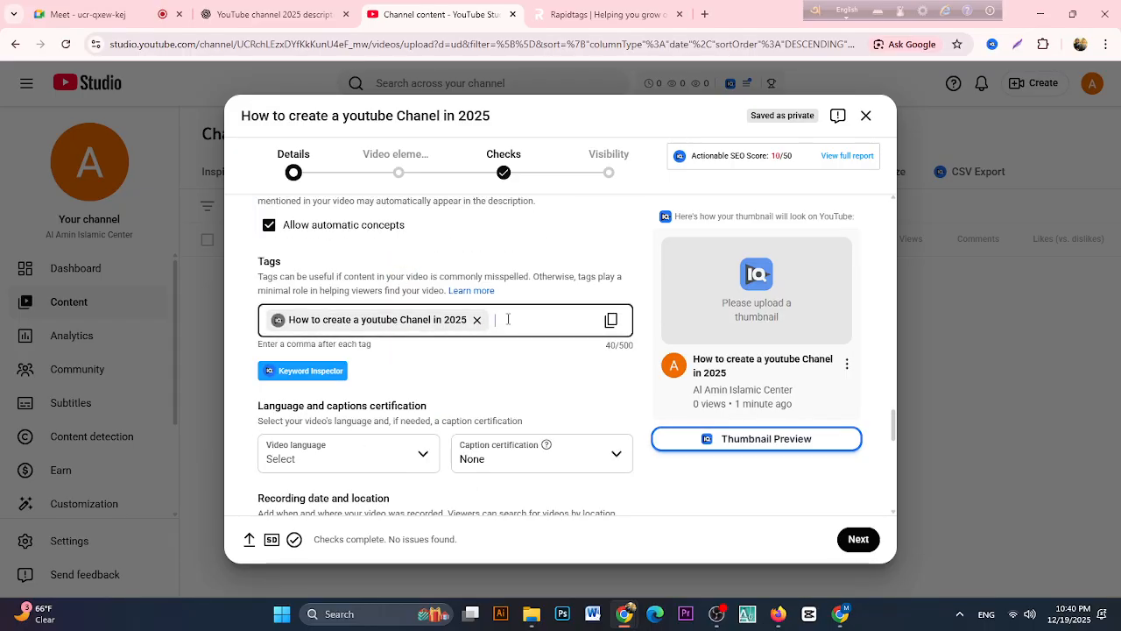
key(ctrl+v)
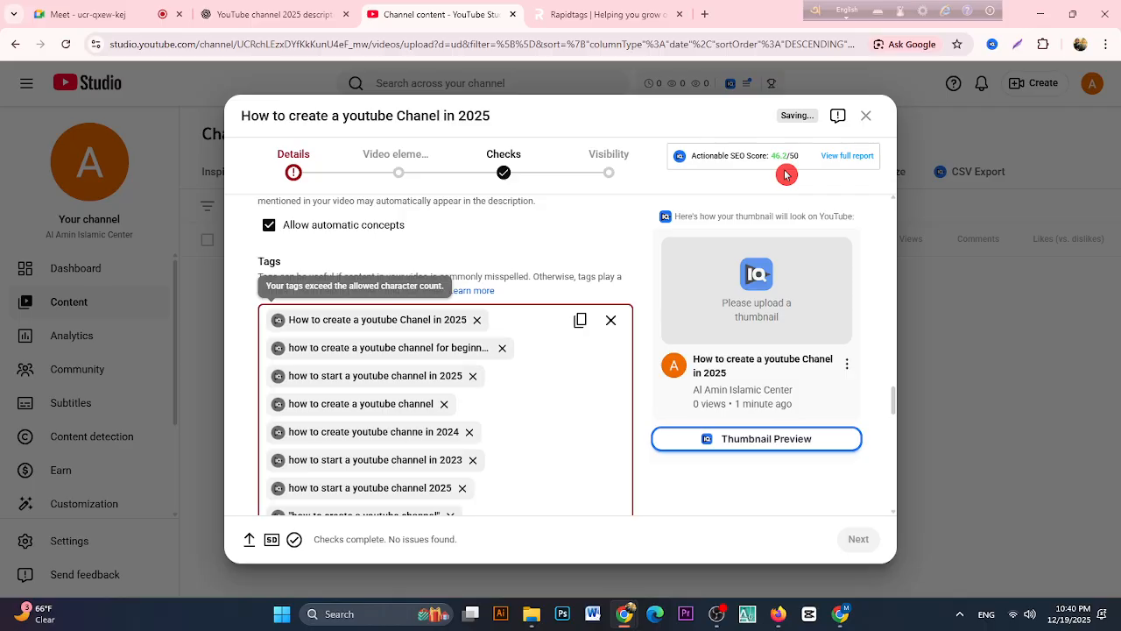
- Remove the three tags mentioning 2023 and 2024, bringing tags to 438/500 characters
scroll(470, 420, down, 8)
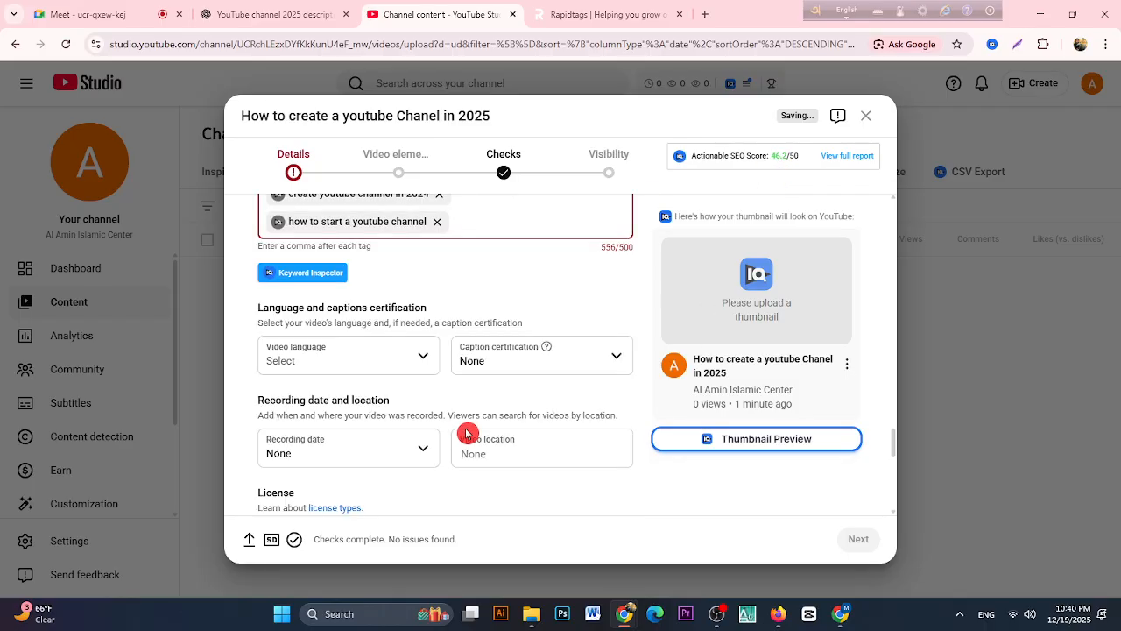
scroll(467, 434, up, 2)
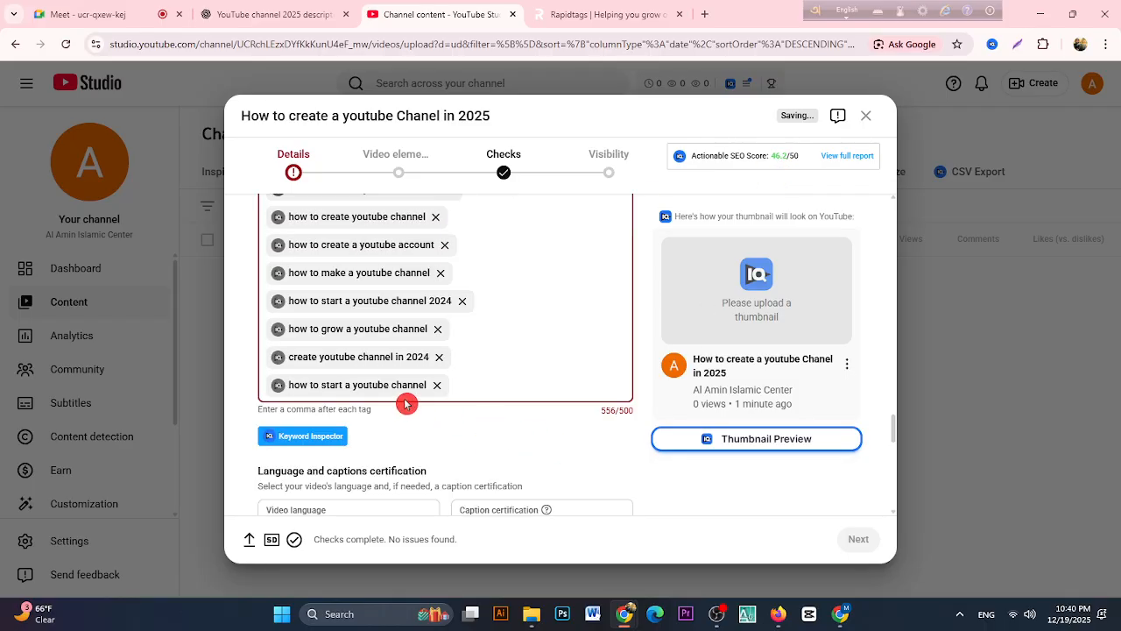
scroll(409, 401, up, 2)
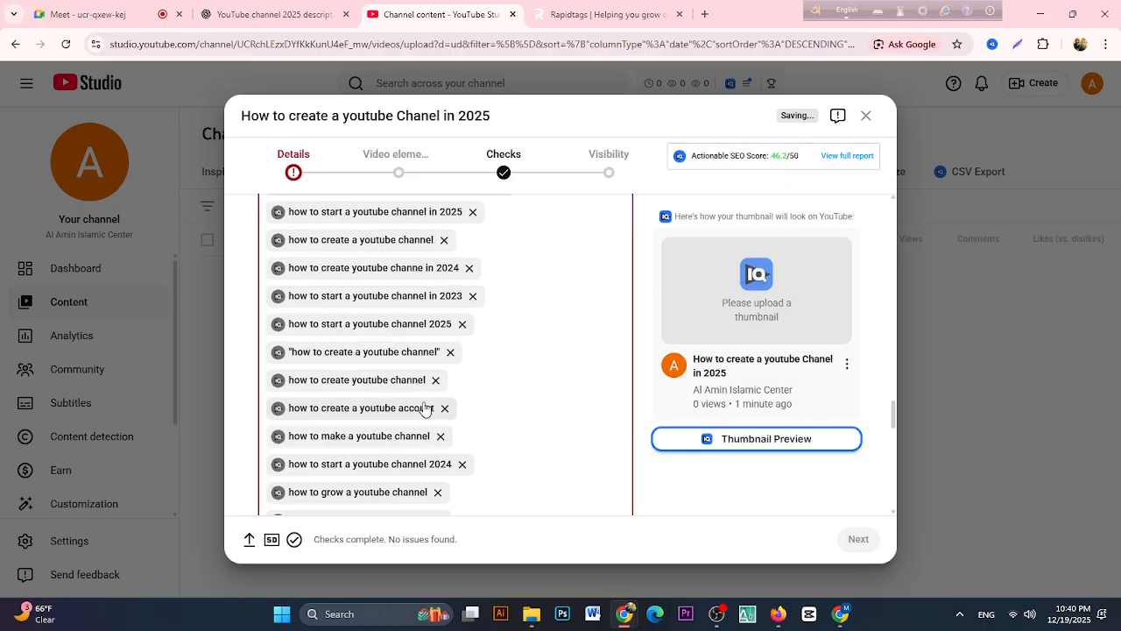
click(462, 464)
click(472, 296)
click(468, 268)
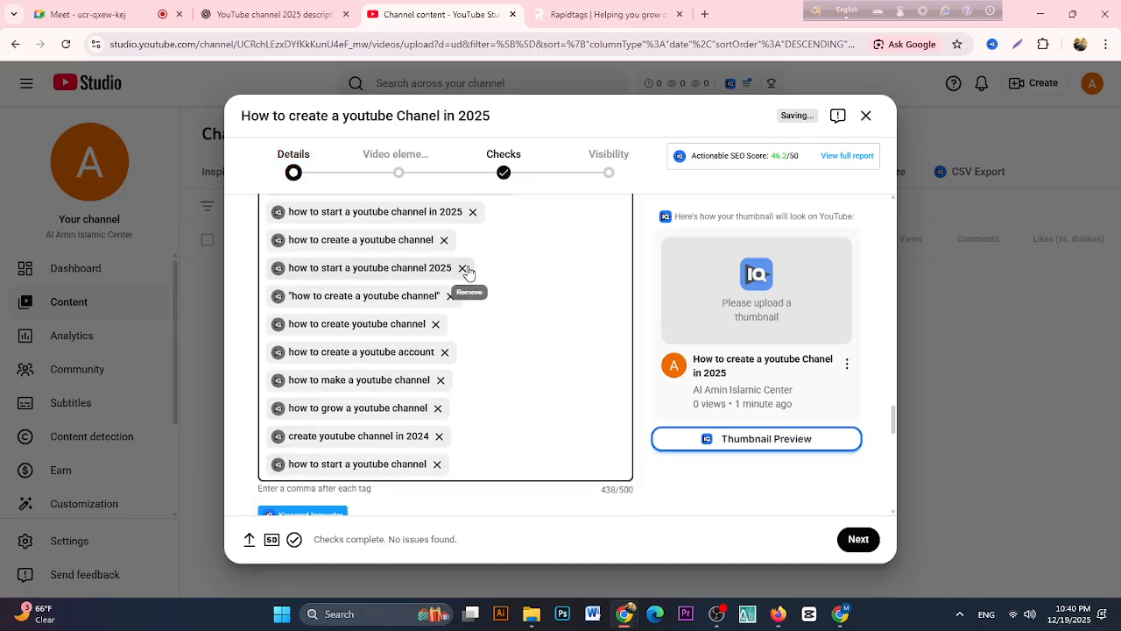
scroll(500, 313, down, 2)
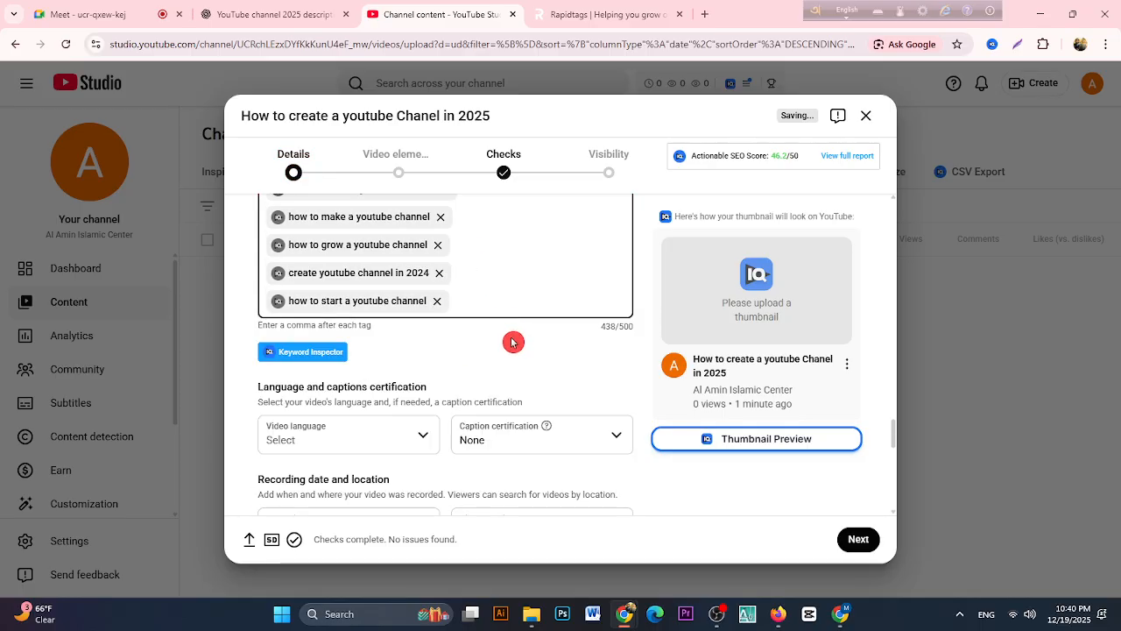
scroll(513, 355, down, 5)
scroll(514, 359, up, 8)
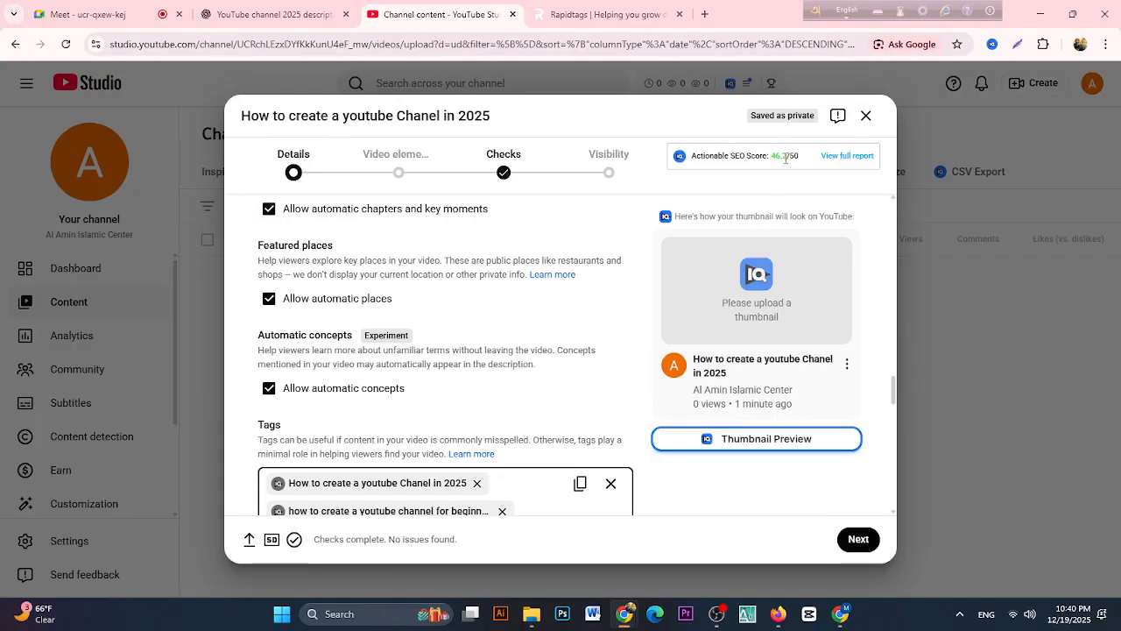
drag(770, 155, 787, 155)
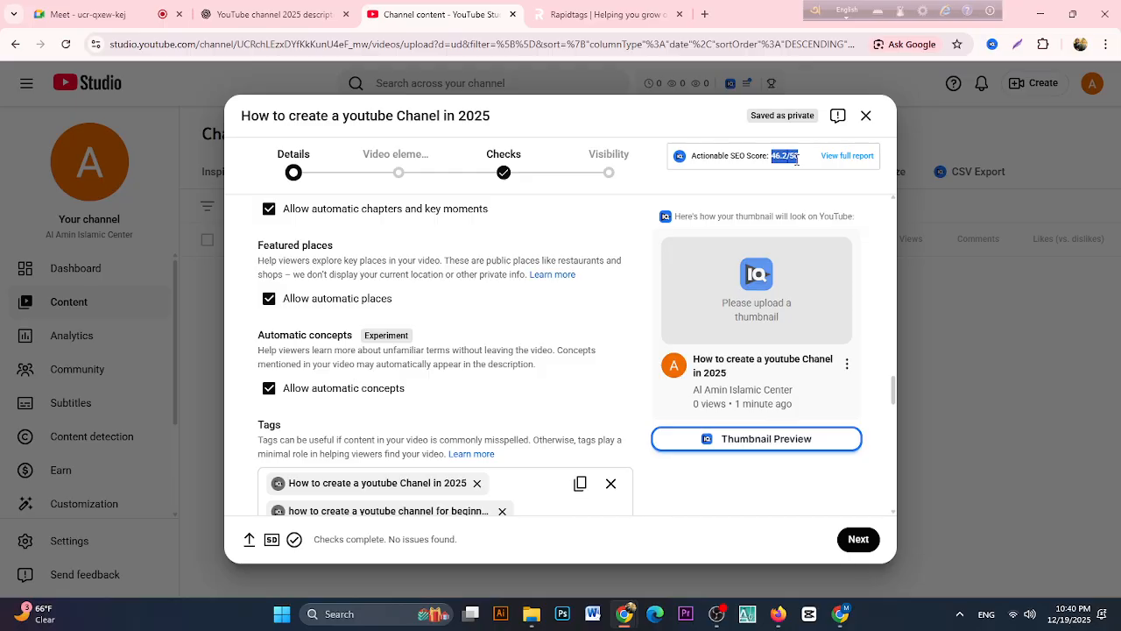
scroll(351, 430, down, 10)
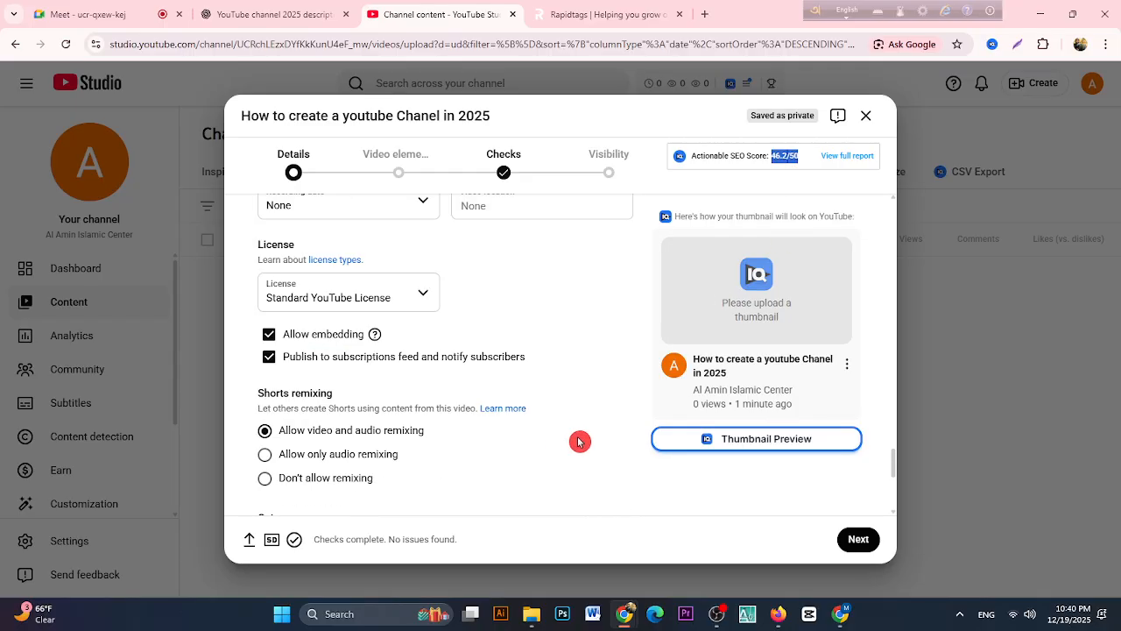
scroll(393, 425, up, 2)
scroll(396, 427, down, 4)
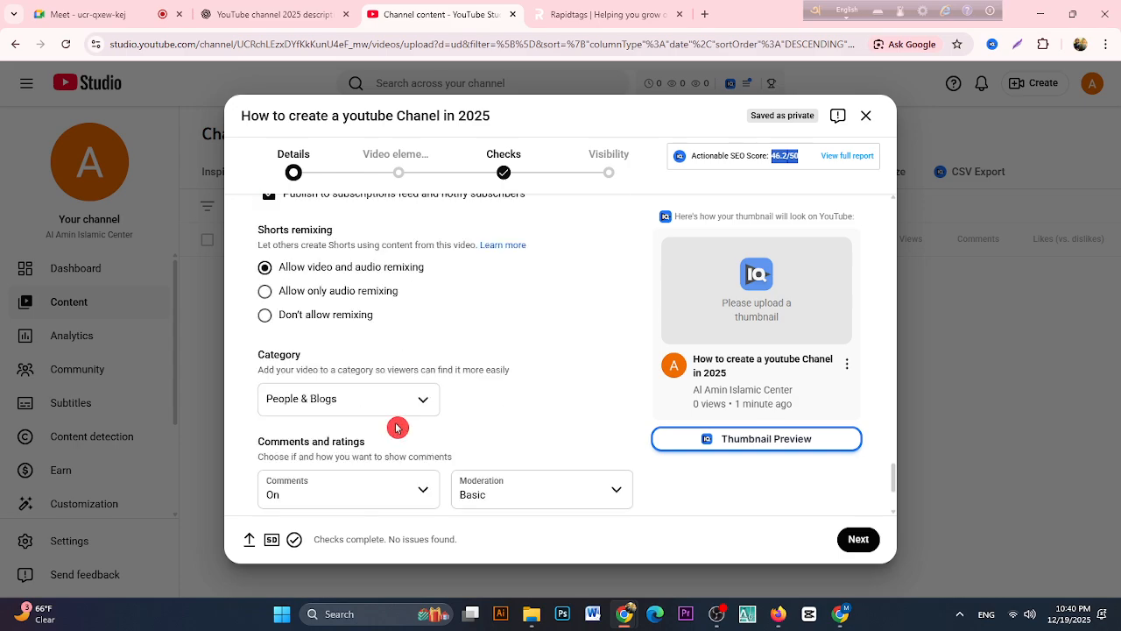
scroll(396, 427, down, 2)
scroll(535, 426, up, 10)
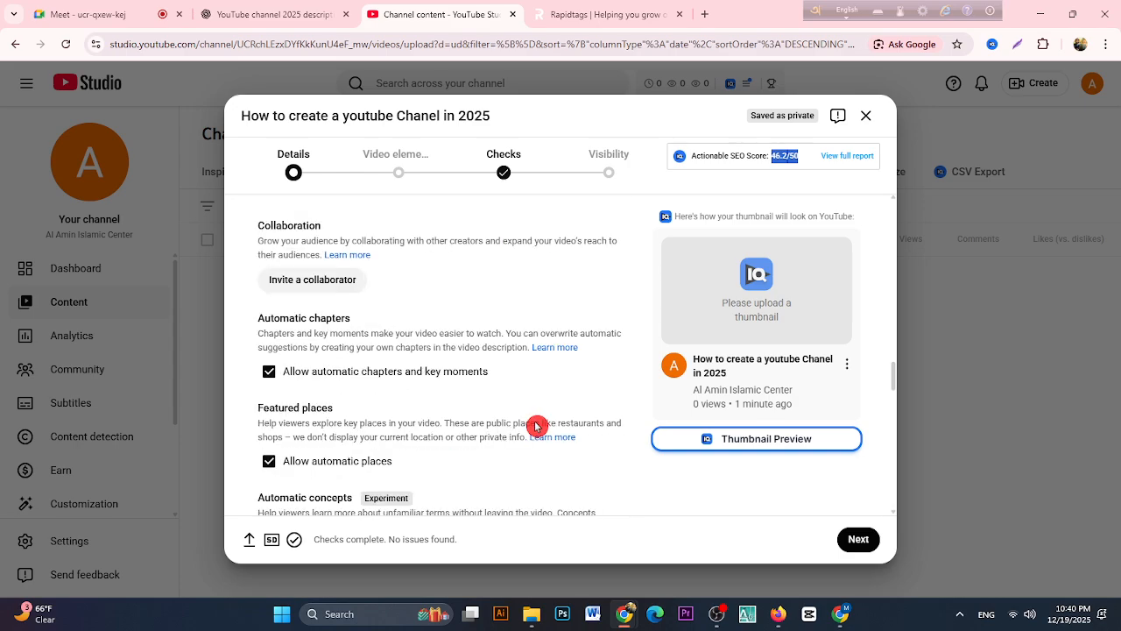
scroll(535, 426, up, 5)
scroll(526, 429, down, 7)
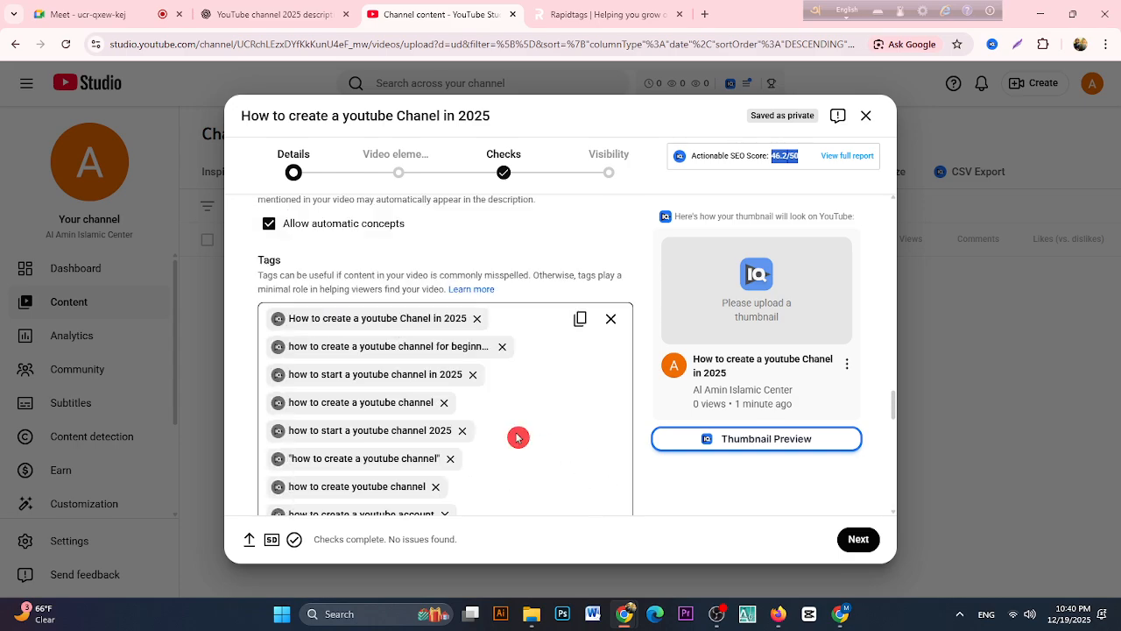
scroll(386, 341, down, 2)
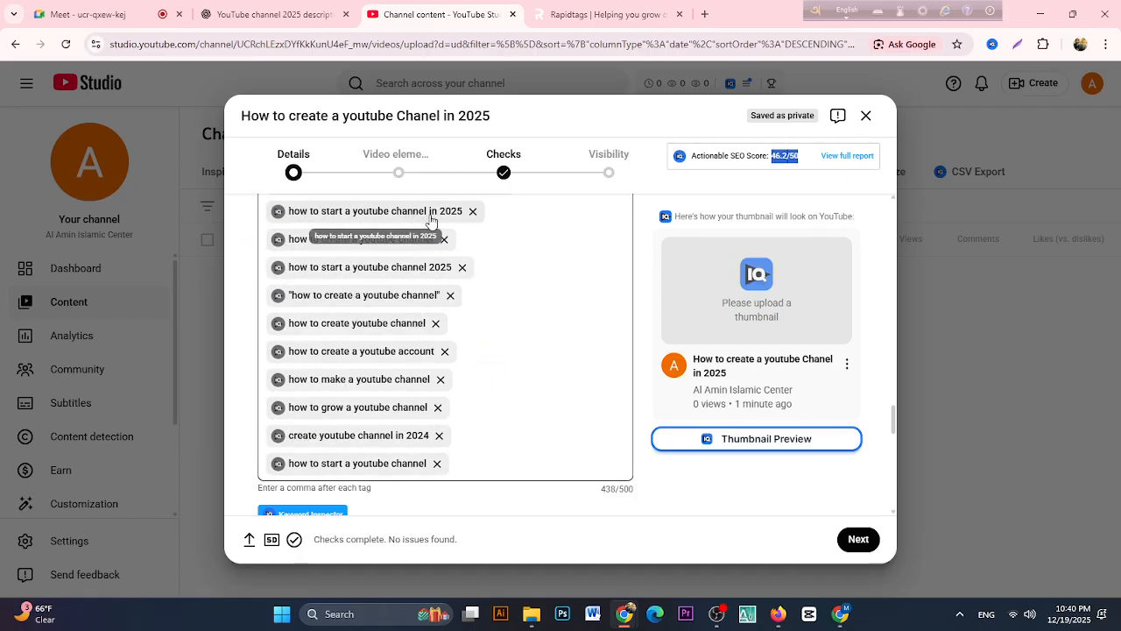
click(417, 257)
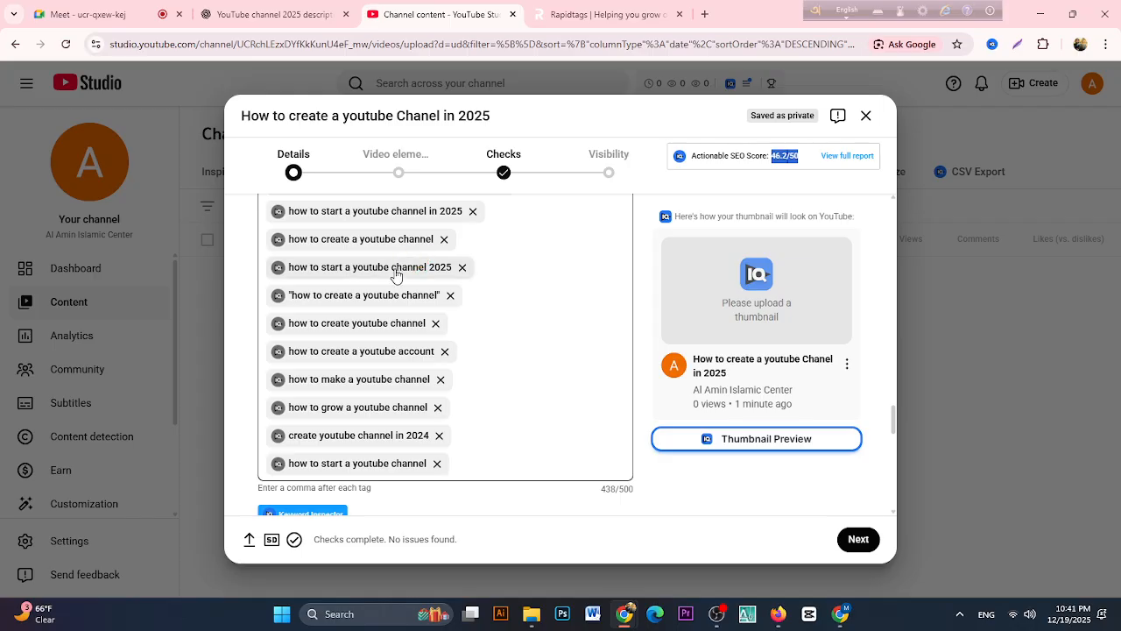
click(393, 368)
click(586, 240)
drag(457, 404, 389, 193)
click(460, 347)
scroll(460, 347, up, 10)
scroll(458, 349, down, 8)
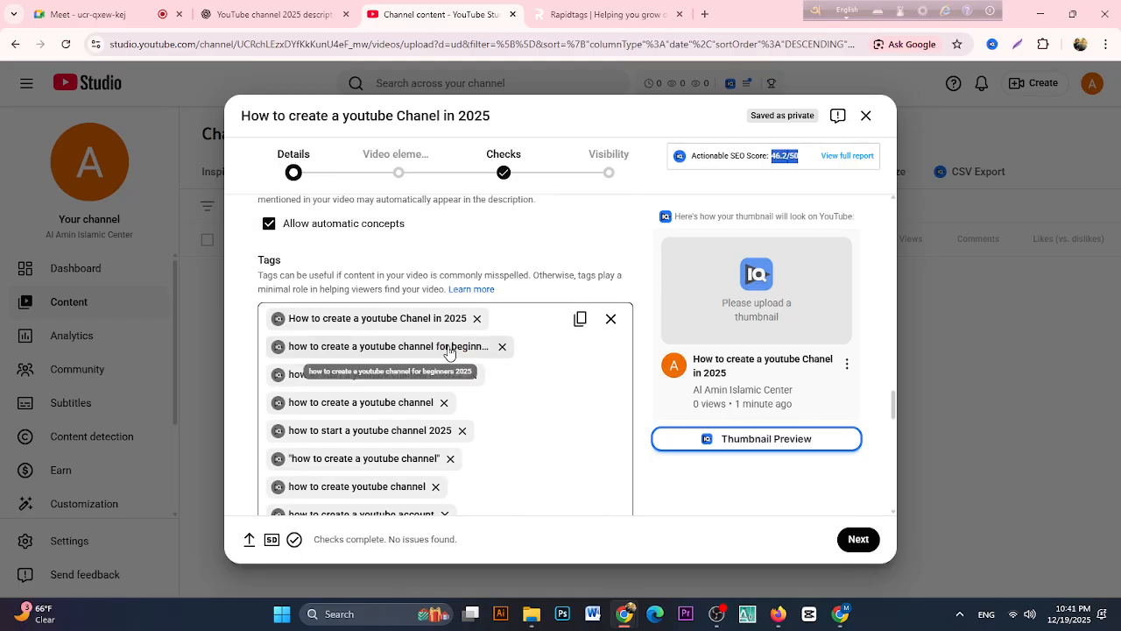
click(383, 392)
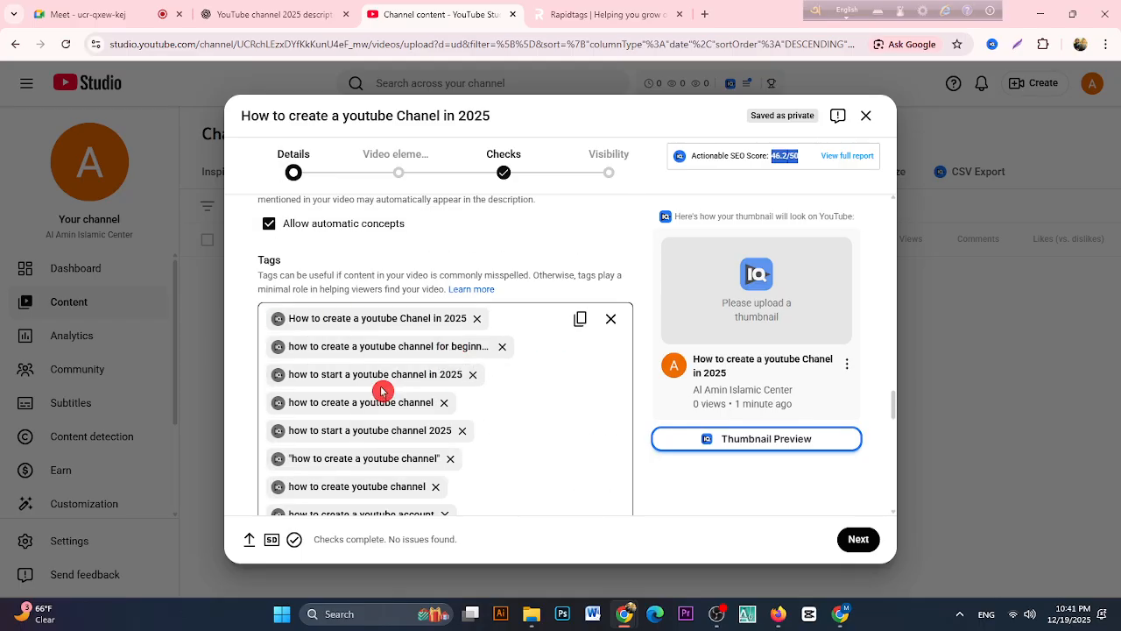
scroll(412, 413, down, 4)
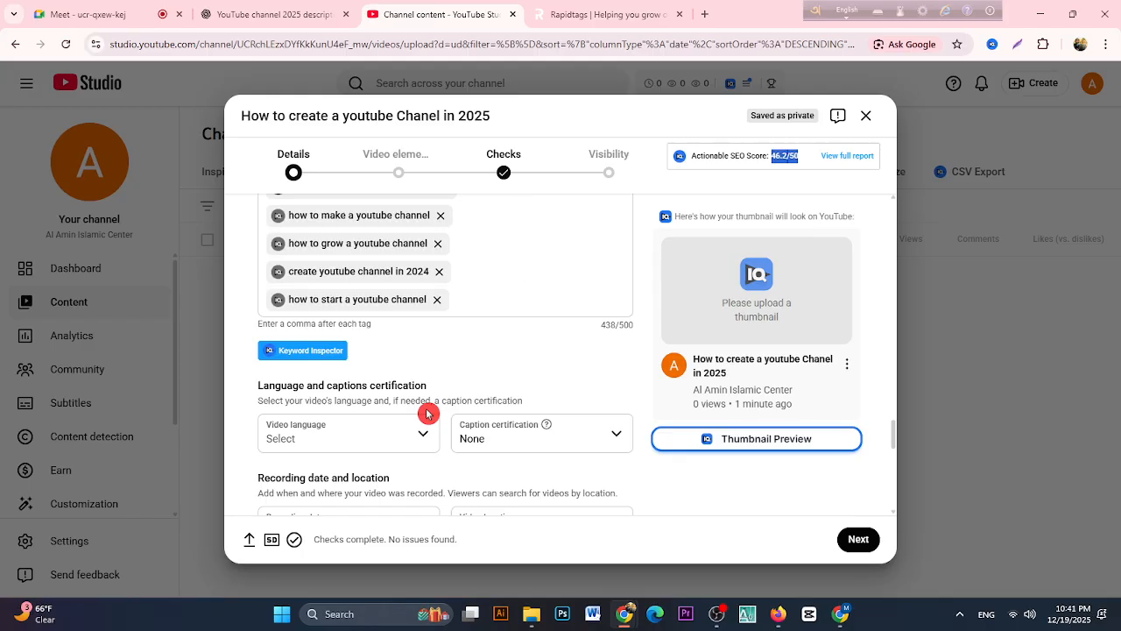
scroll(426, 412, up, 10)
scroll(534, 416, down, 9)
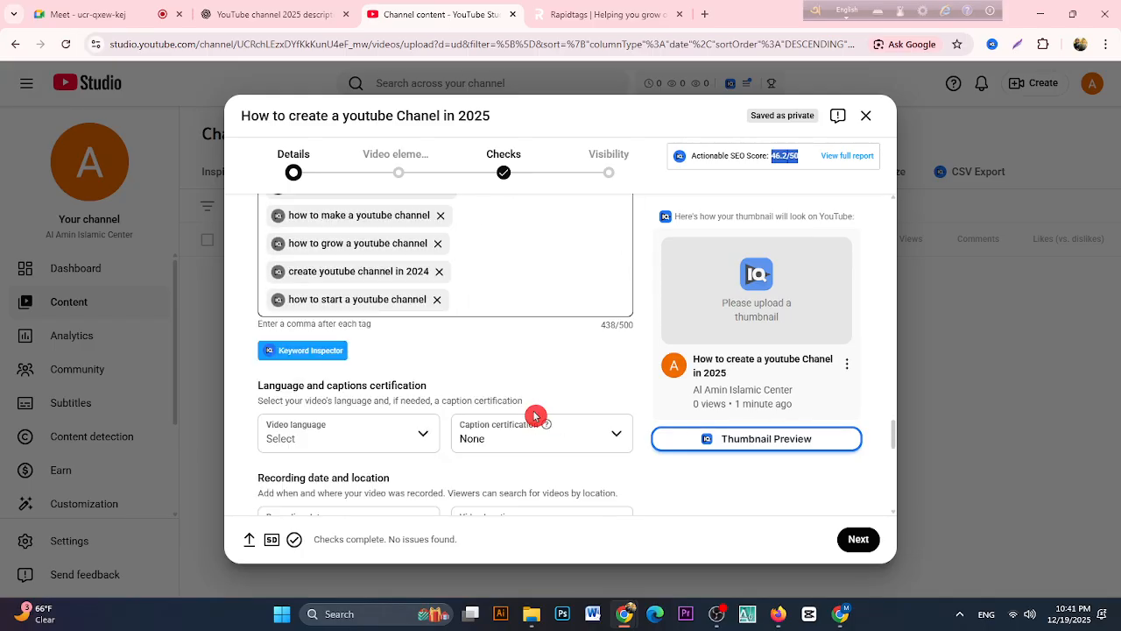
scroll(536, 417, down, 4)
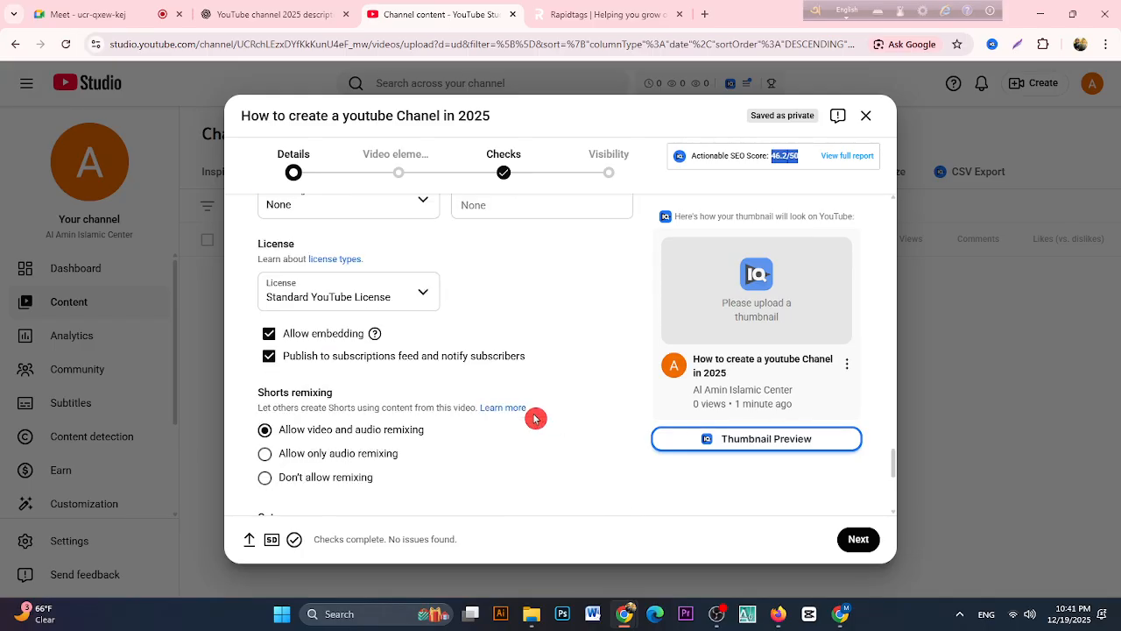